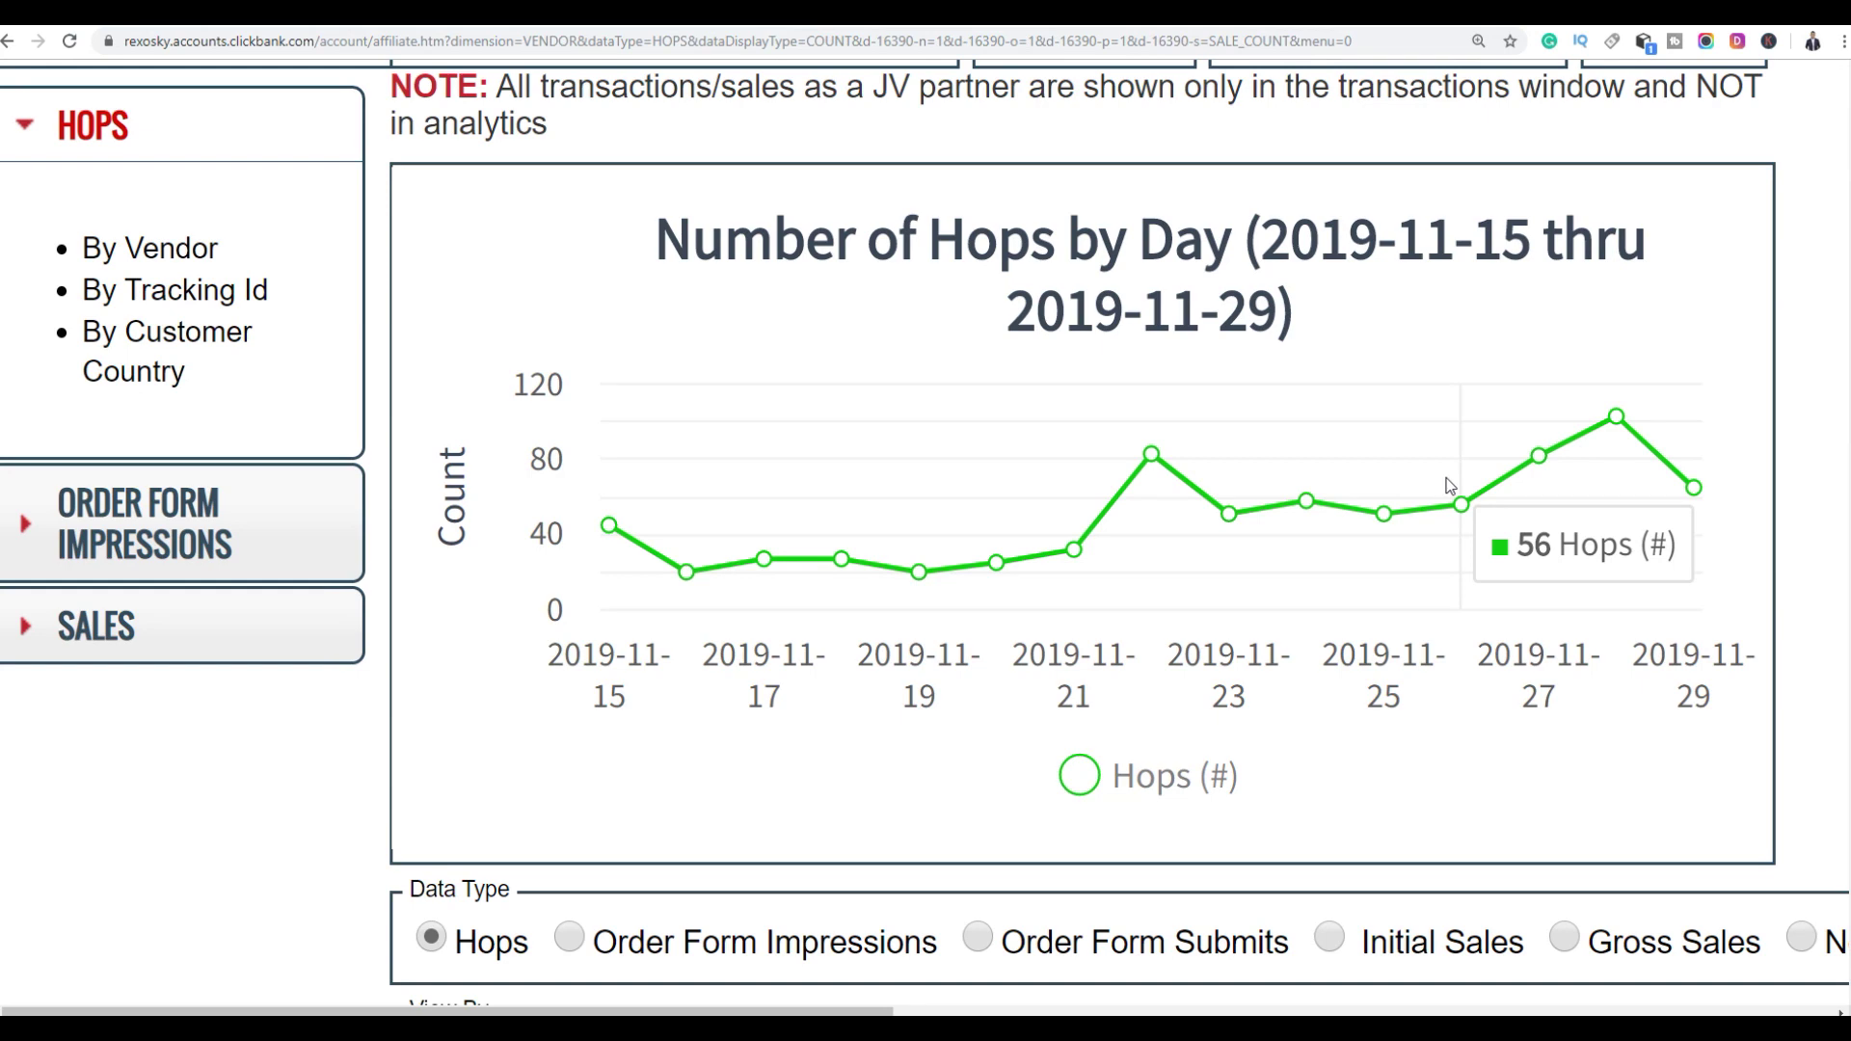
Go back from the Number of Hops by Day chart to the account home page and reload it
{"action": "scroll", "coordinate": [1136, 383], "scroll_direction": "up", "scroll_amount": 1}
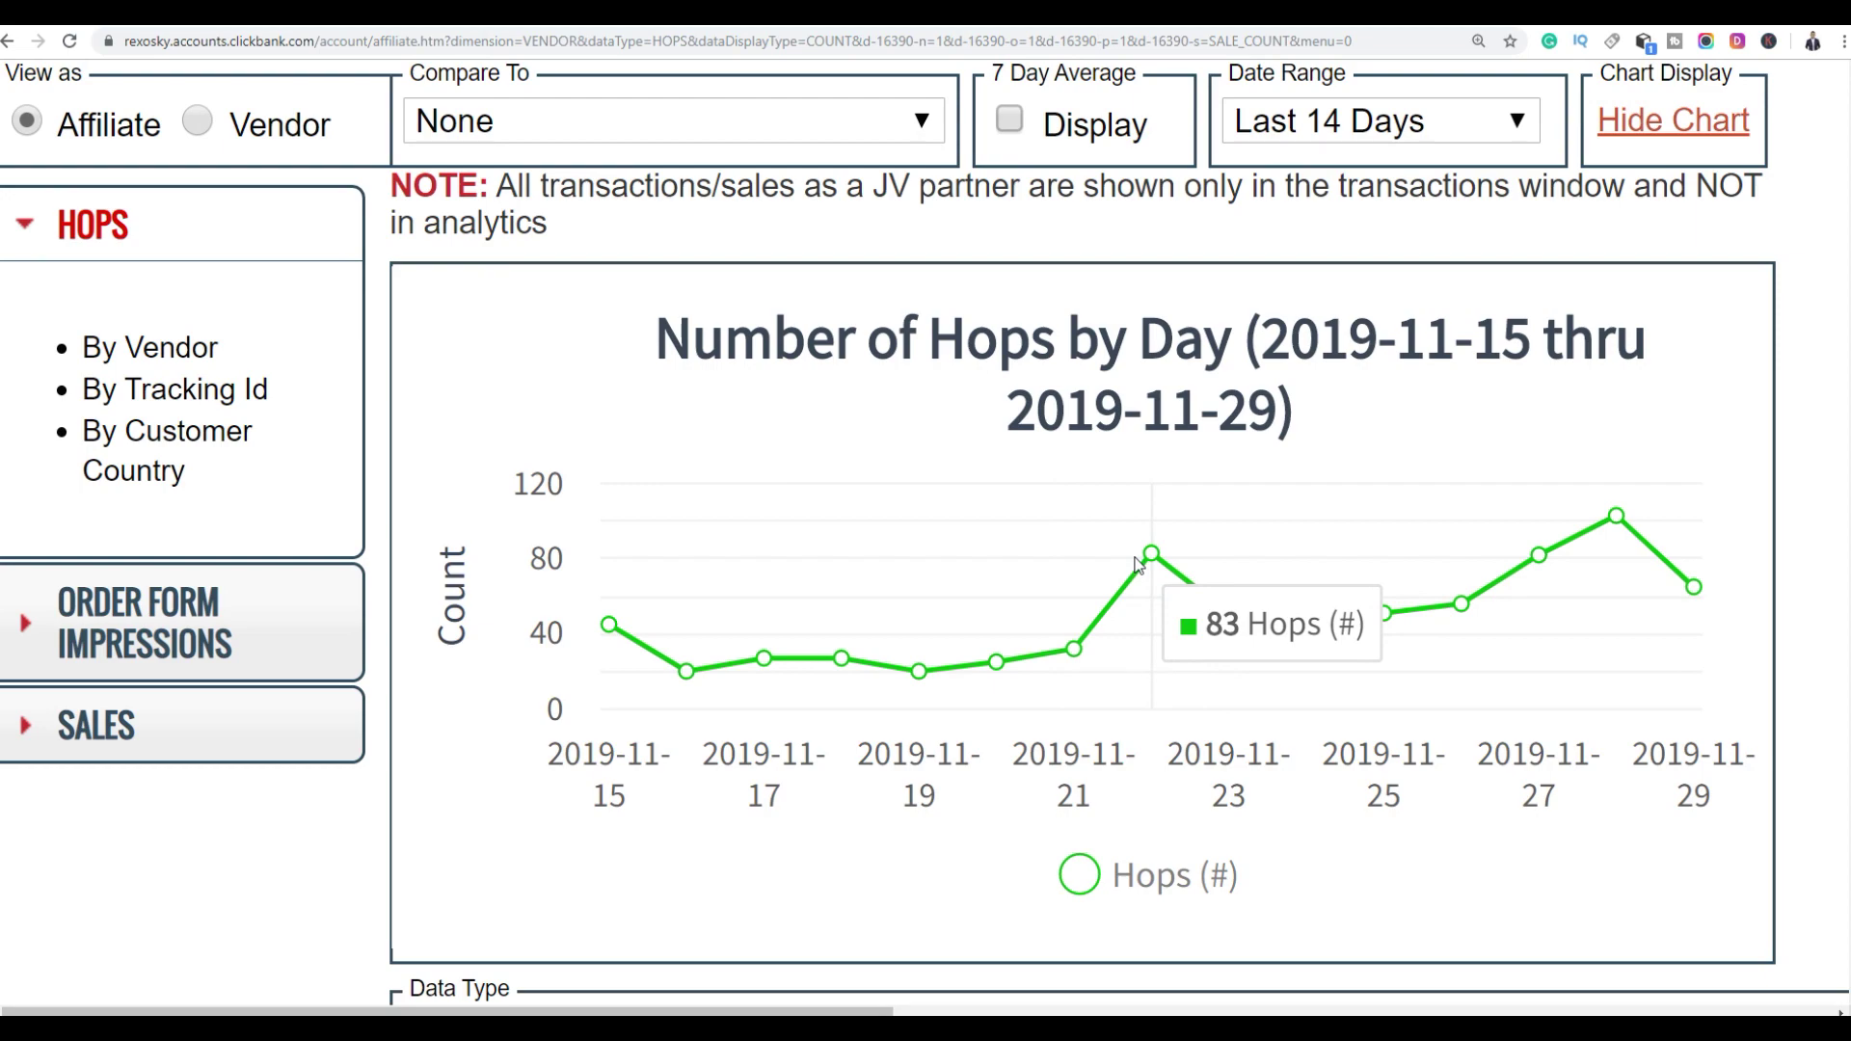
{"action": "key", "text": "alt+Left"}
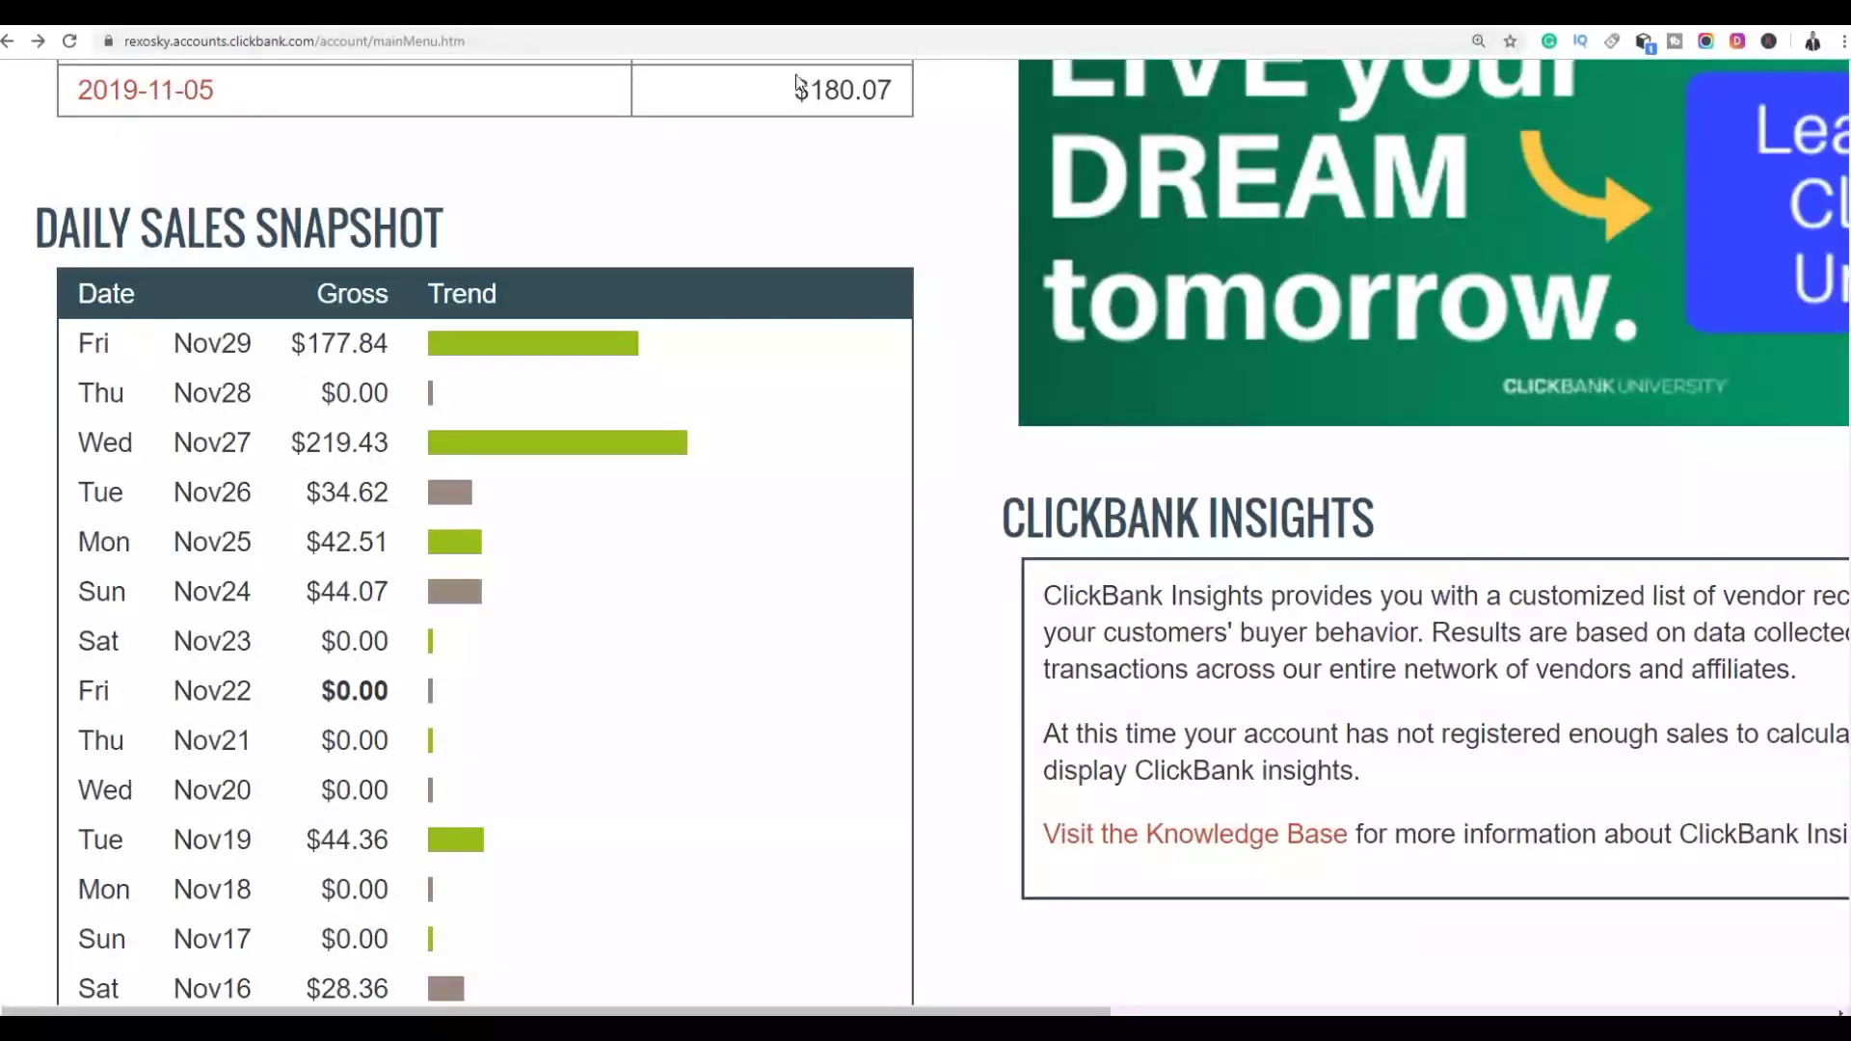
{"action": "left_click", "coordinate": [71, 44]}
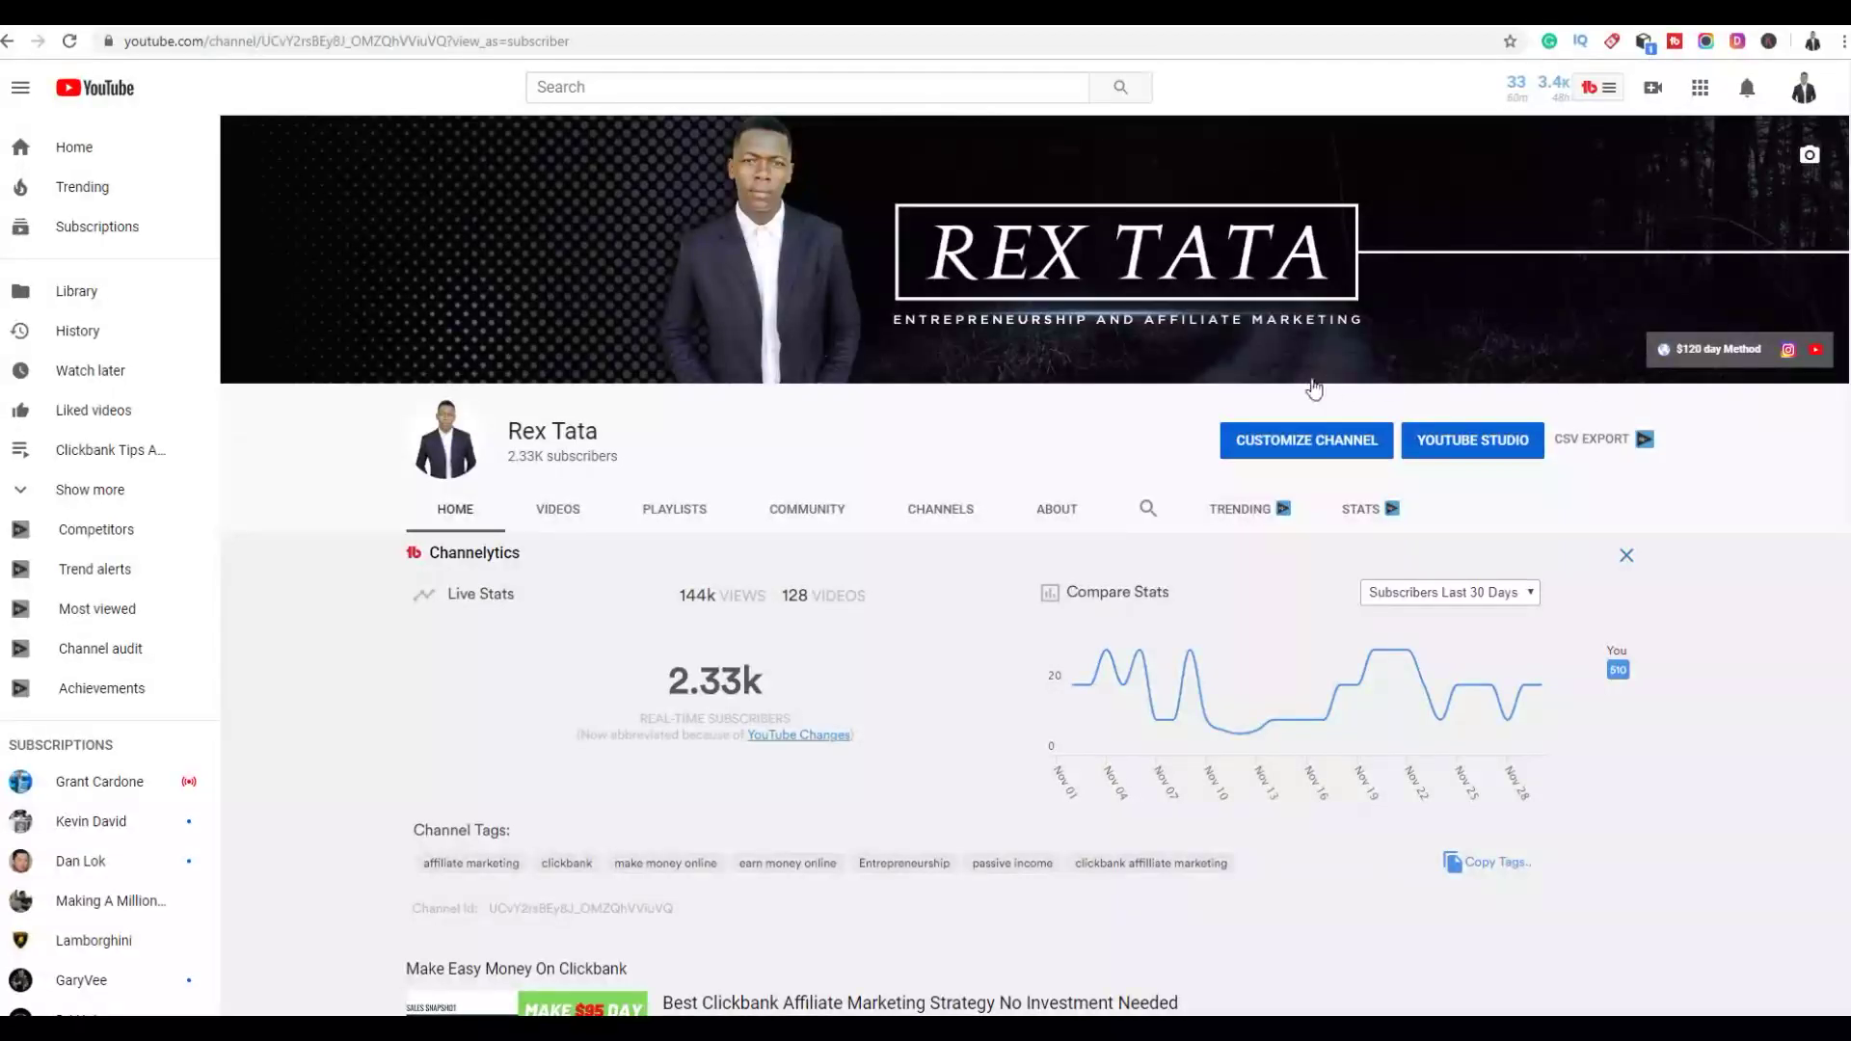
Show the channel's Videos page and scroll through its ClickBank-themed upload thumbnails
{"action": "scroll", "coordinate": [1314, 387], "scroll_direction": "down", "scroll_amount": 8}
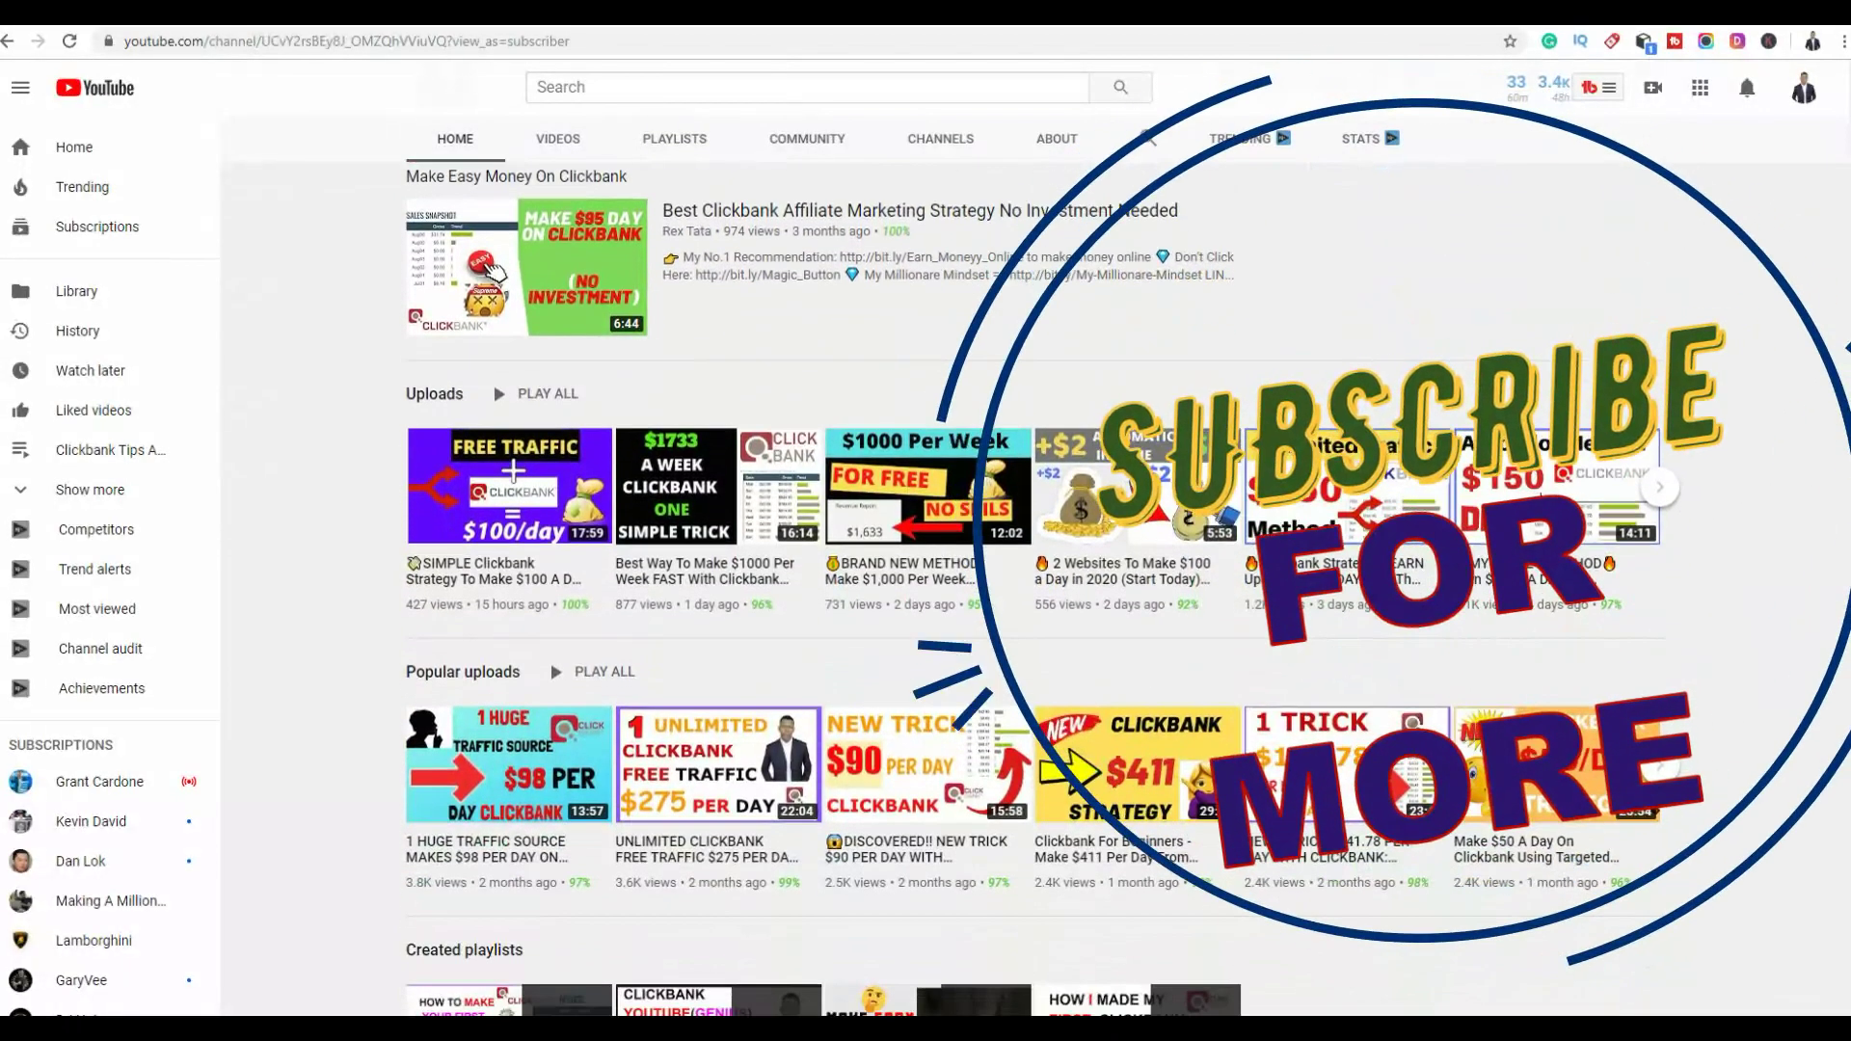
{"action": "scroll", "coordinate": [566, 488], "scroll_direction": "up", "scroll_amount": 8}
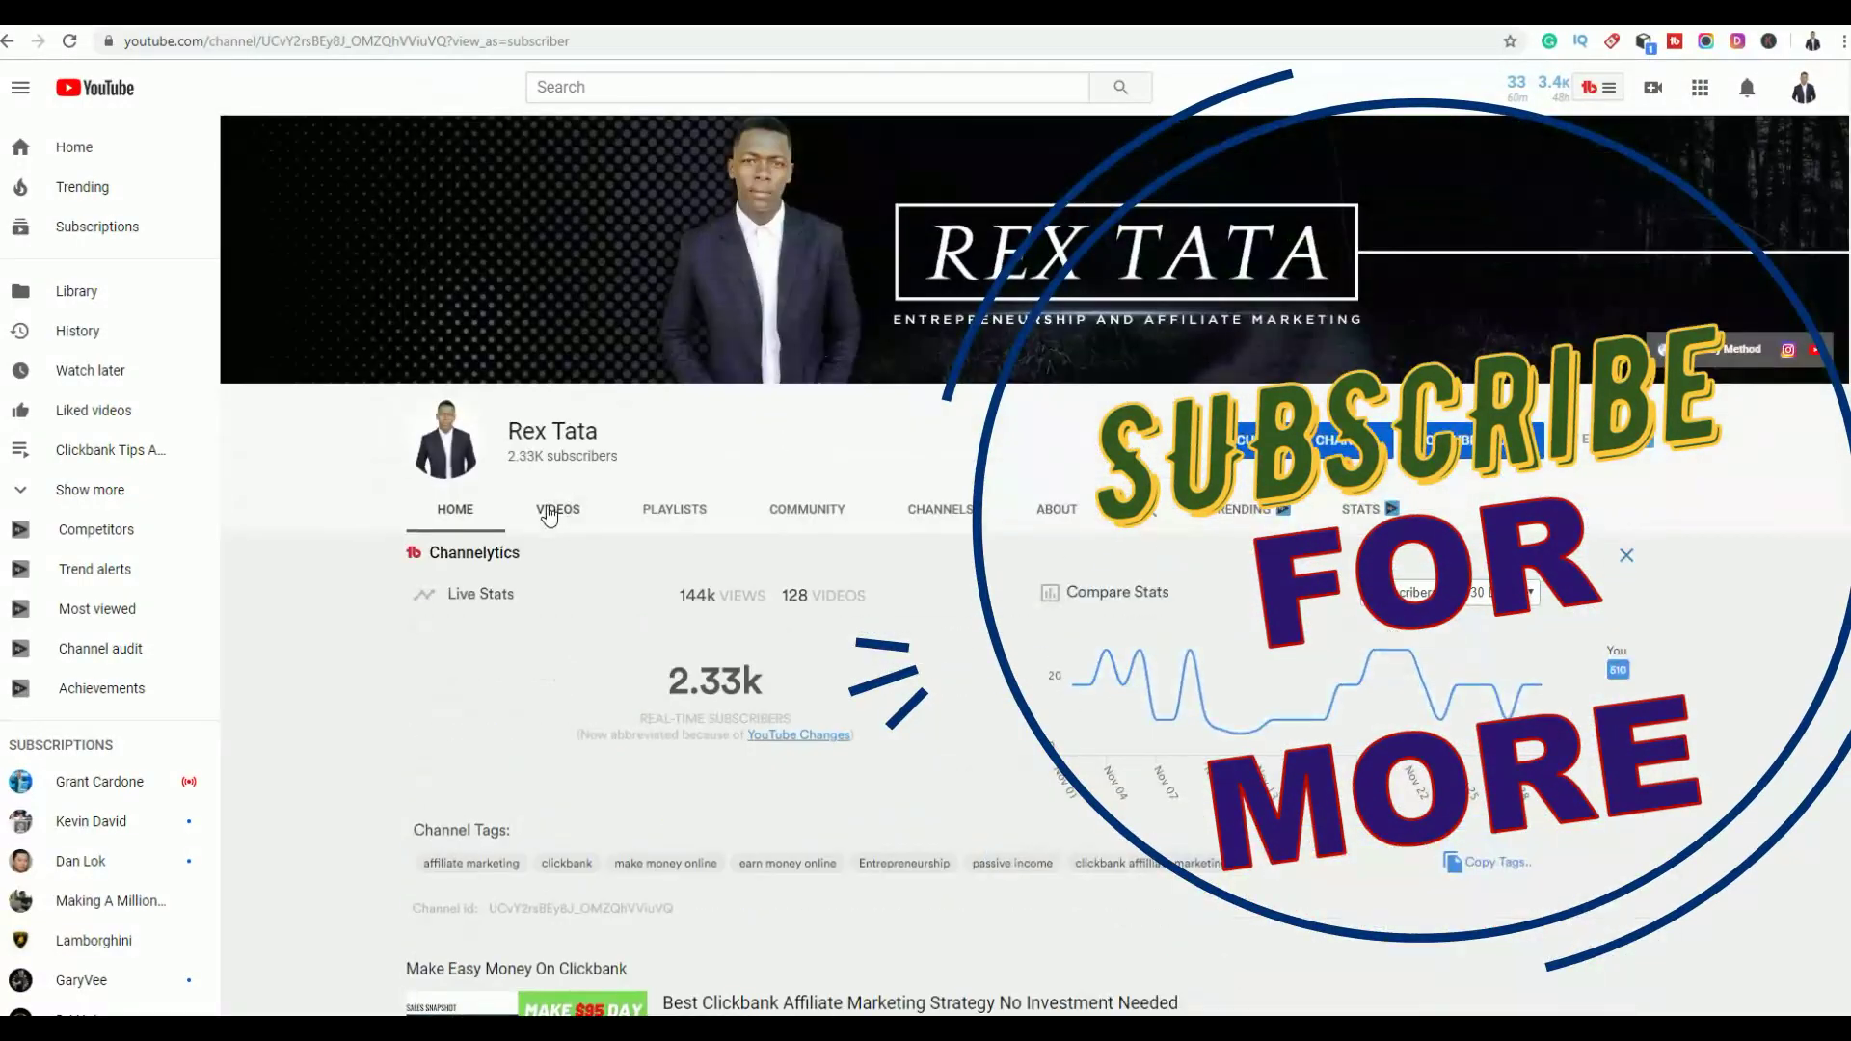
{"action": "left_click", "coordinate": [554, 509]}
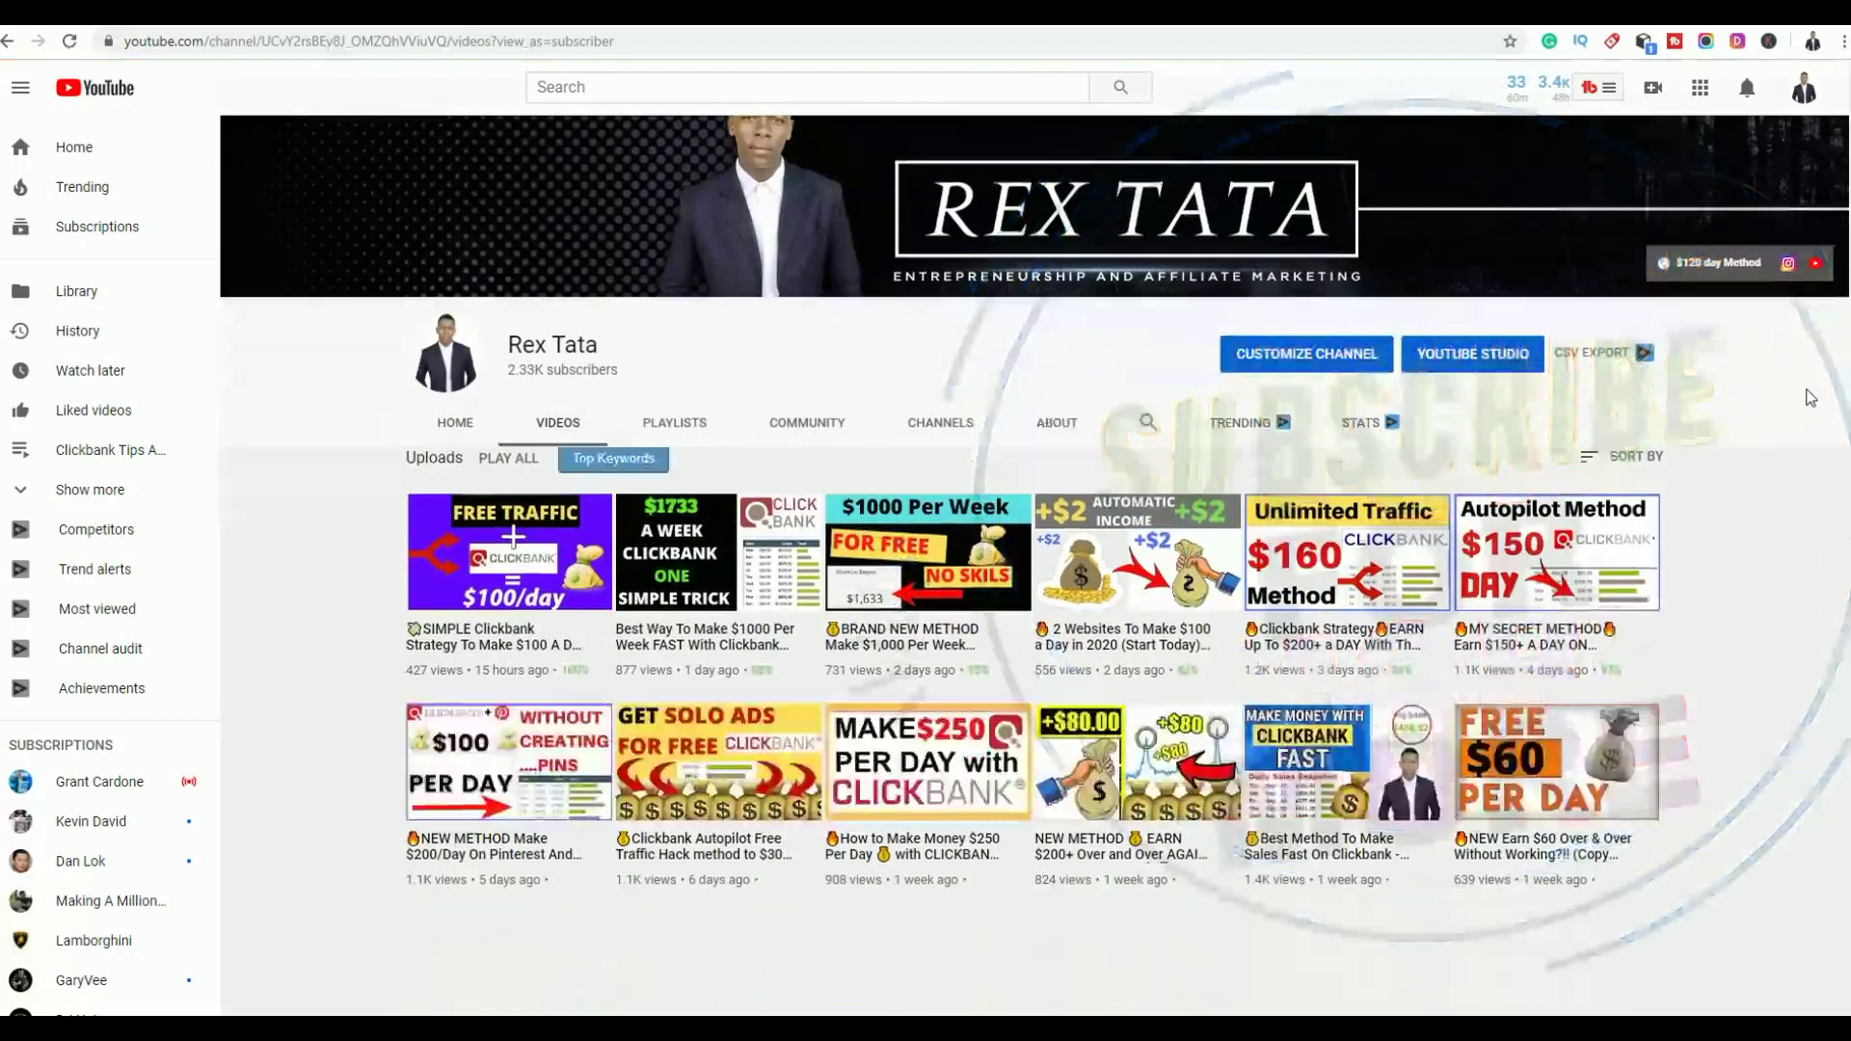
{"action": "scroll", "coordinate": [1810, 399], "scroll_direction": "down", "scroll_amount": 3}
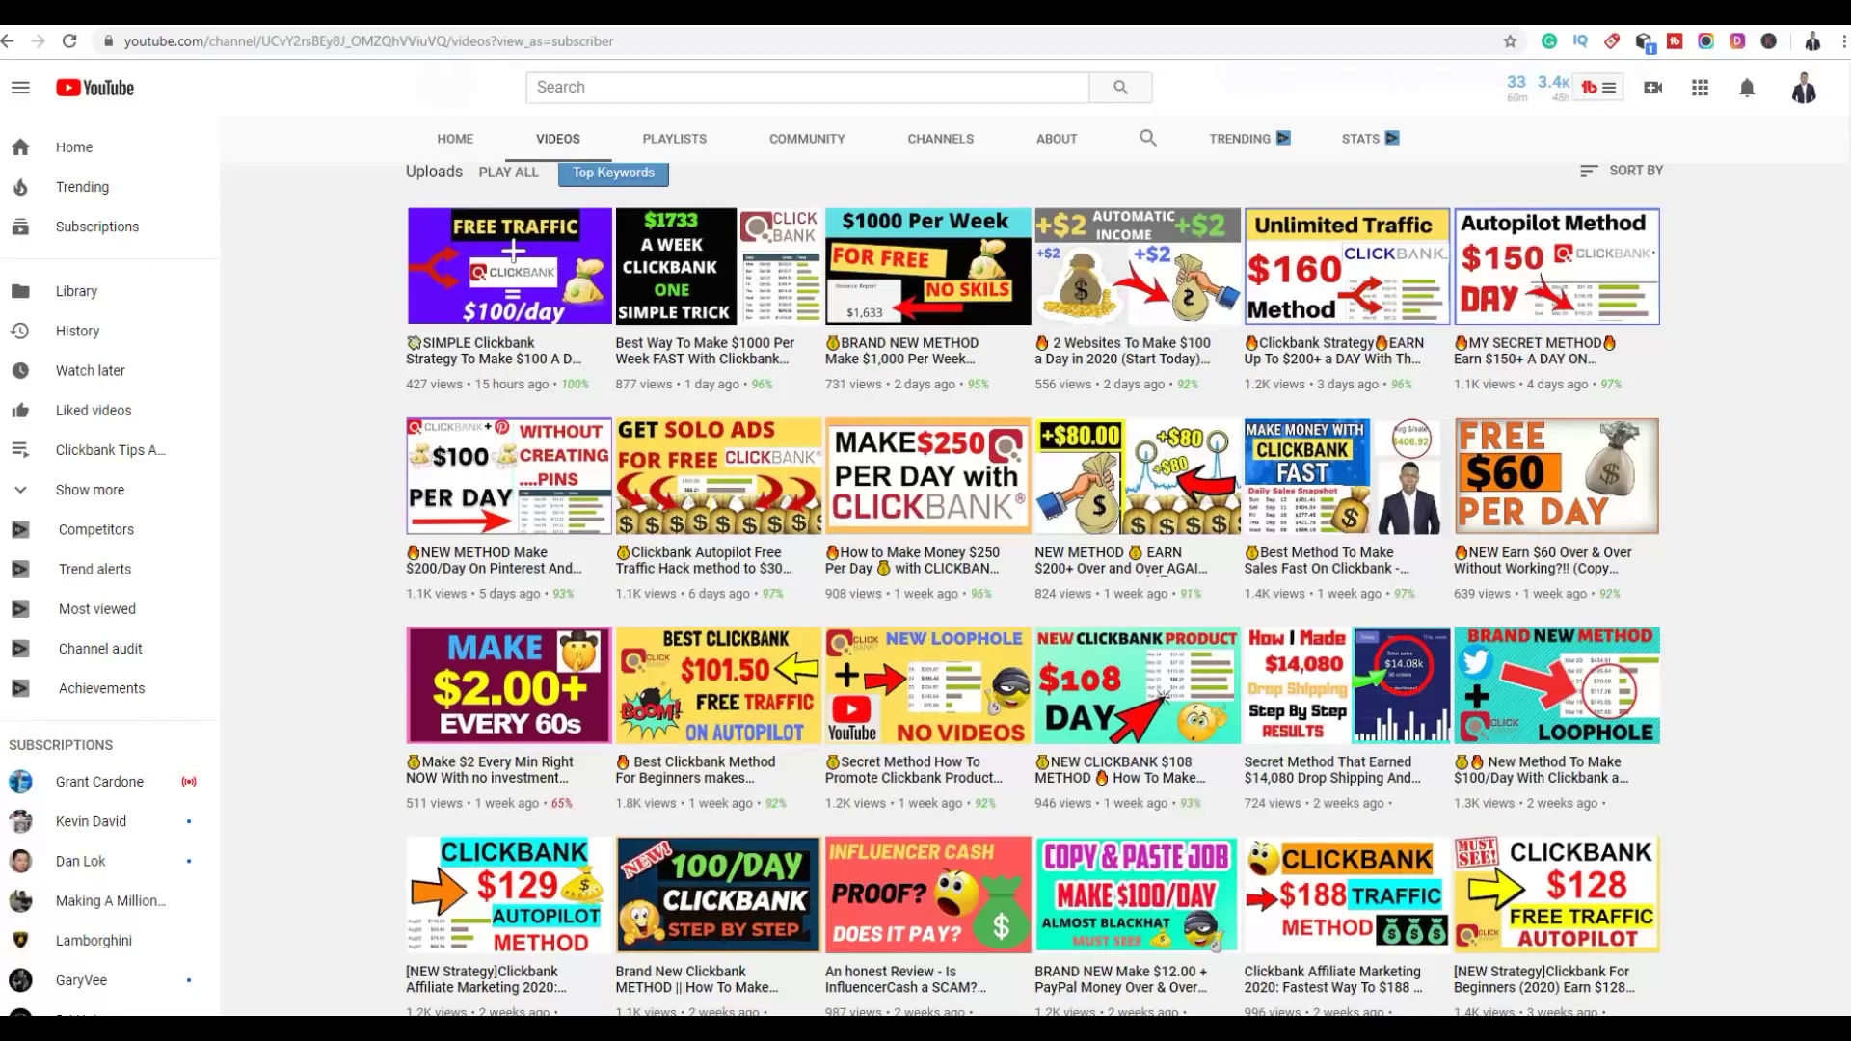
{"action": "scroll", "coordinate": [1035, 588], "scroll_direction": "down", "scroll_amount": 4}
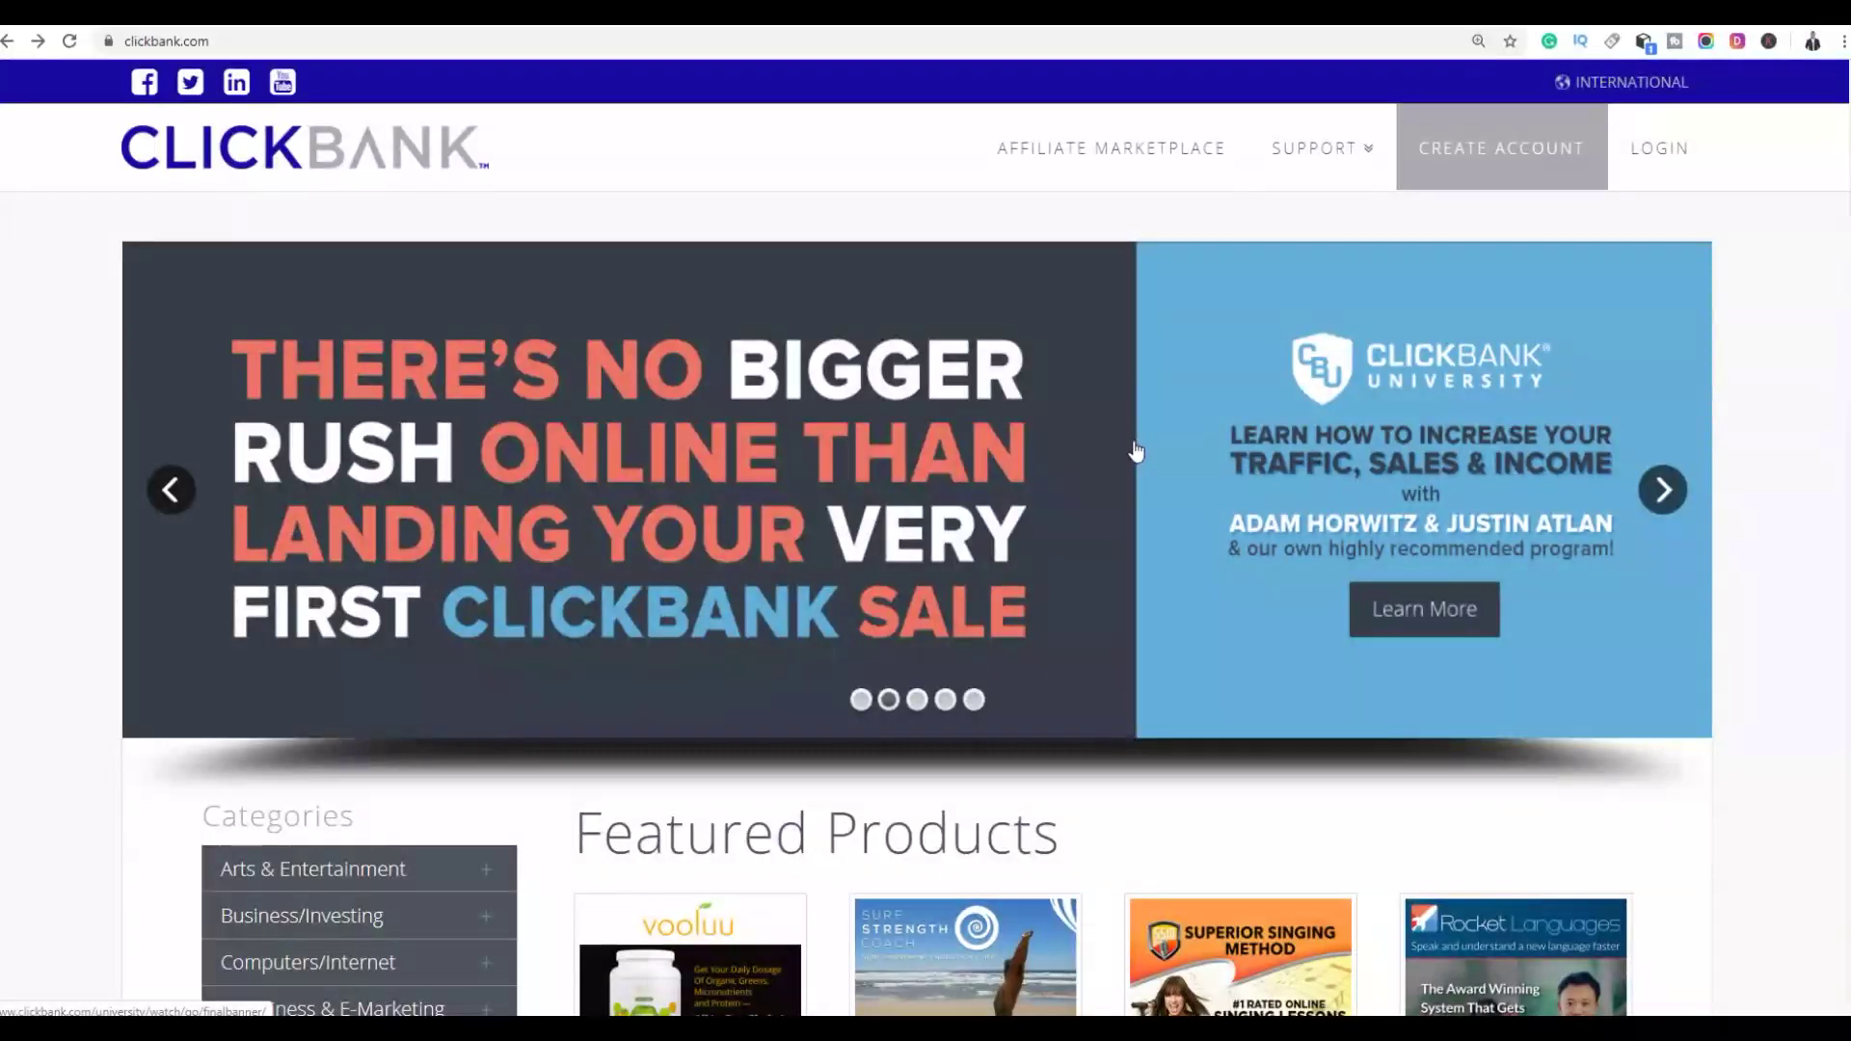
Run an empty Affiliate Marketplace search to list all products and browse the results
{"action": "left_click", "coordinate": [1074, 179]}
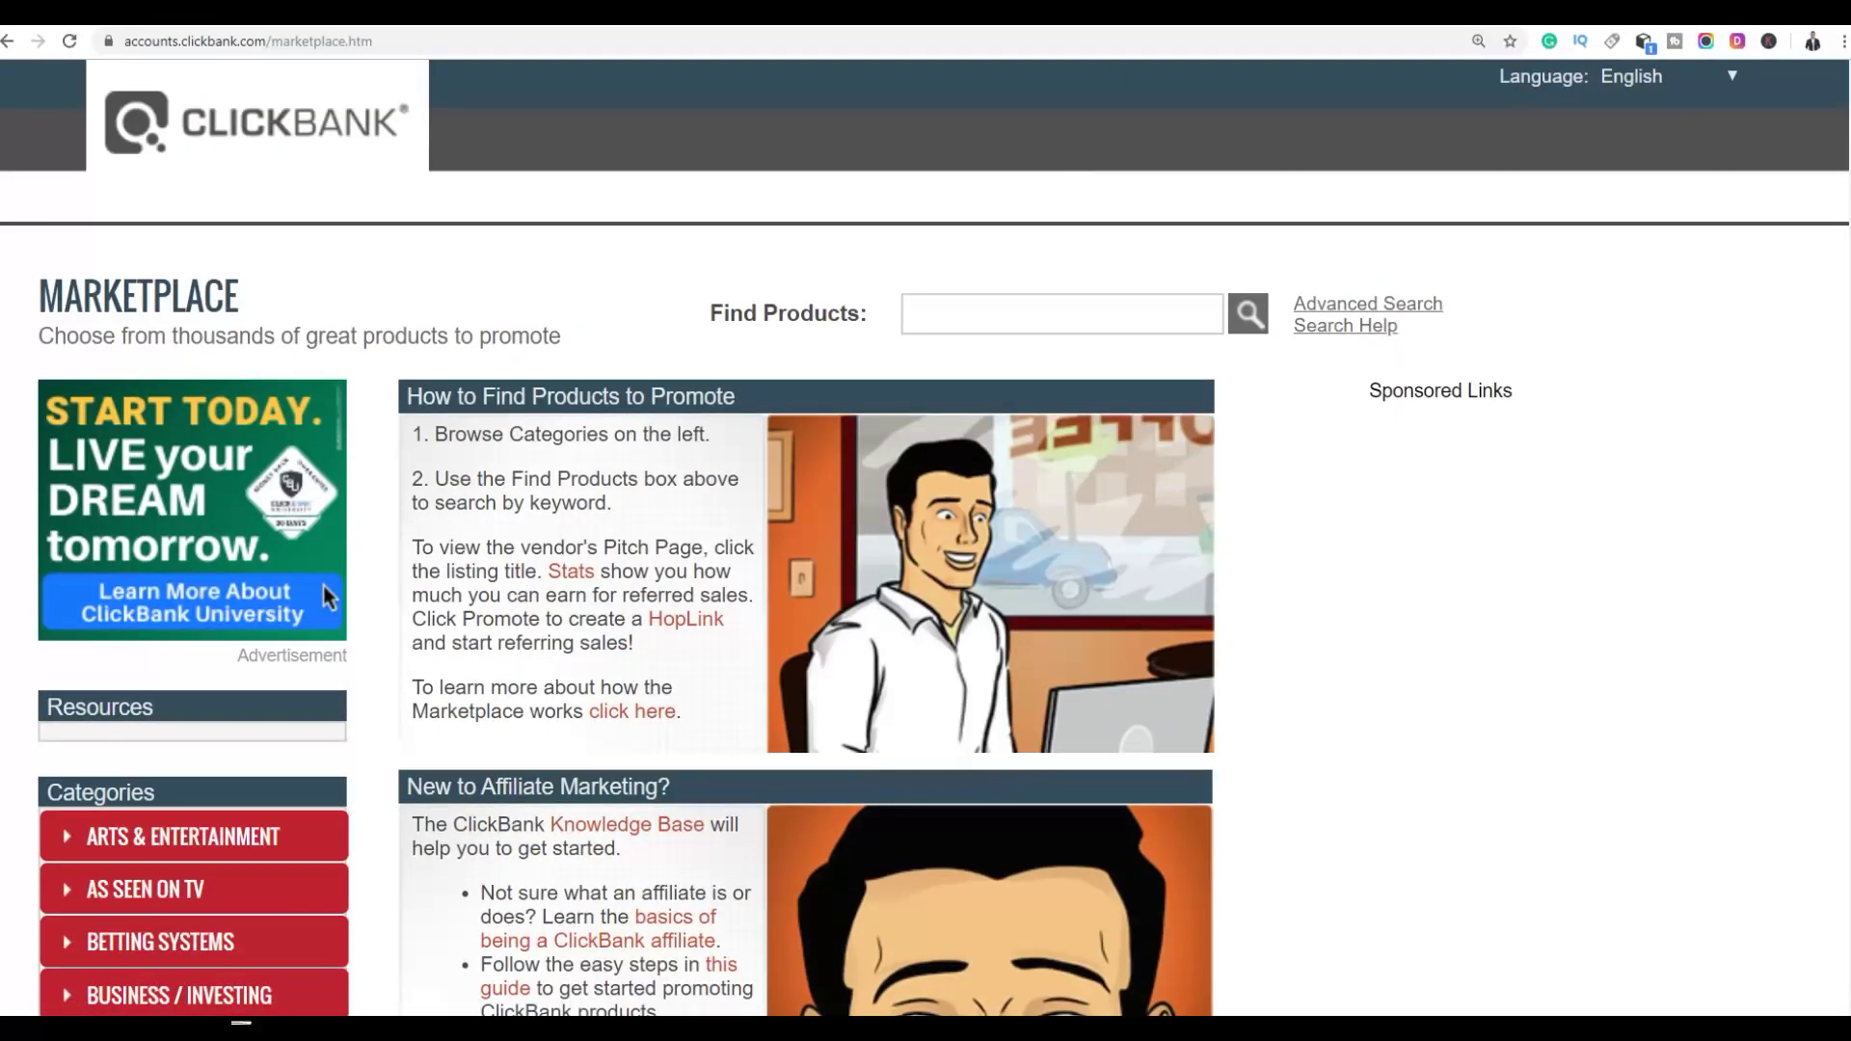
{"action": "left_click", "coordinate": [1248, 315]}
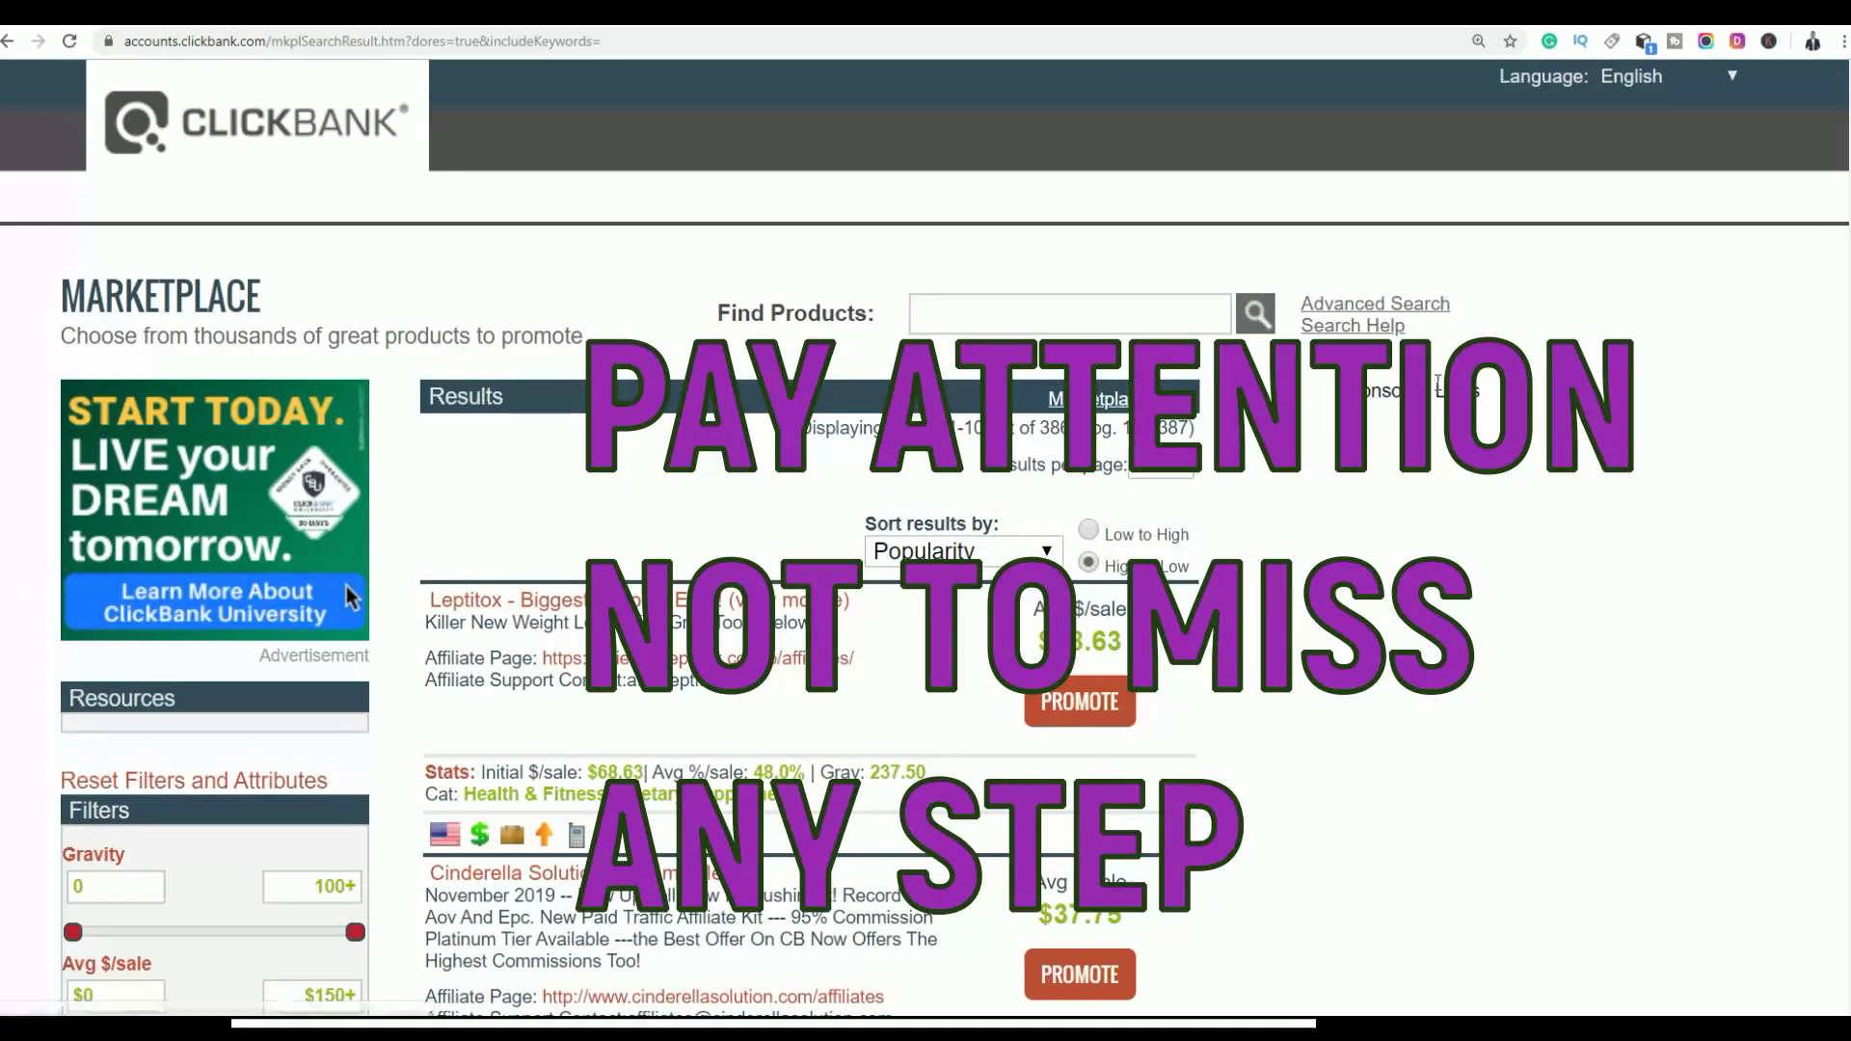
{"action": "scroll", "coordinate": [349, 597], "scroll_direction": "down", "scroll_amount": 3}
{"action": "scroll", "coordinate": [349, 286], "scroll_direction": "down", "scroll_amount": 15}
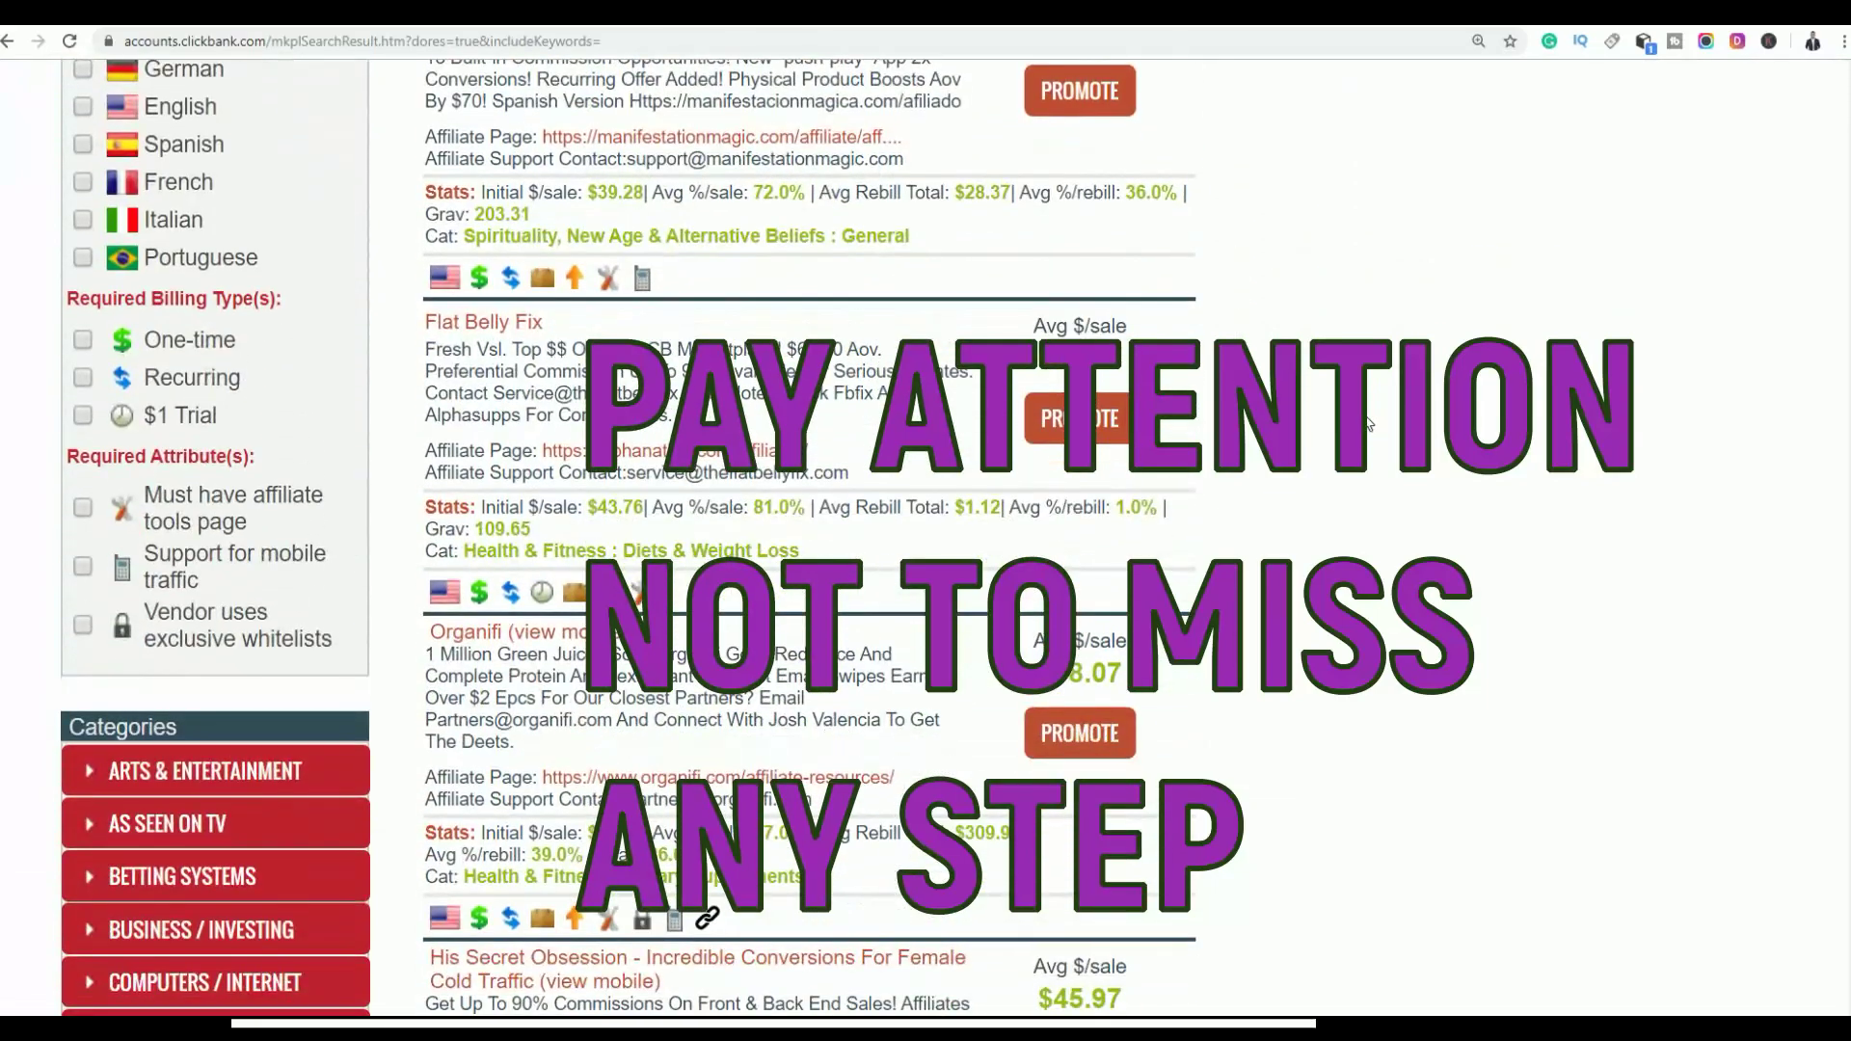
{"action": "scroll", "coordinate": [1330, 482], "scroll_direction": "down", "scroll_amount": 6}
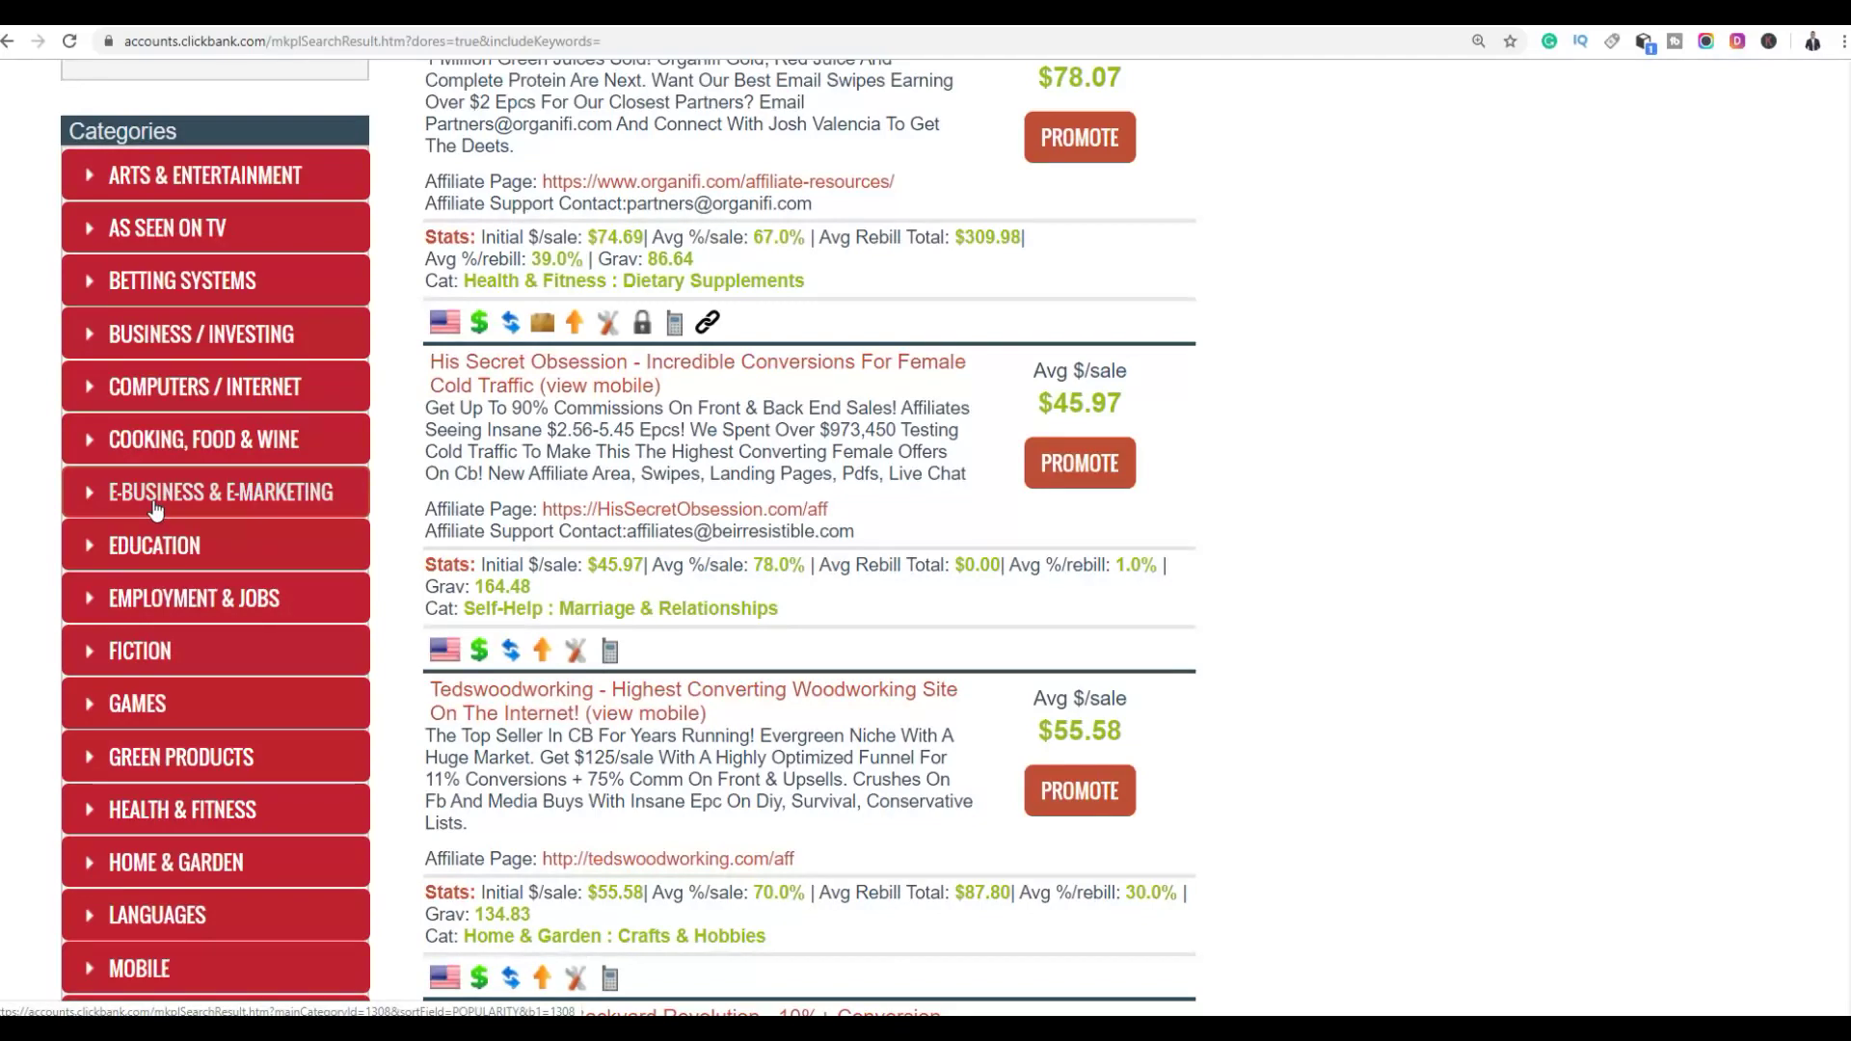
{"action": "scroll", "coordinate": [155, 509], "scroll_direction": "down", "scroll_amount": 5}
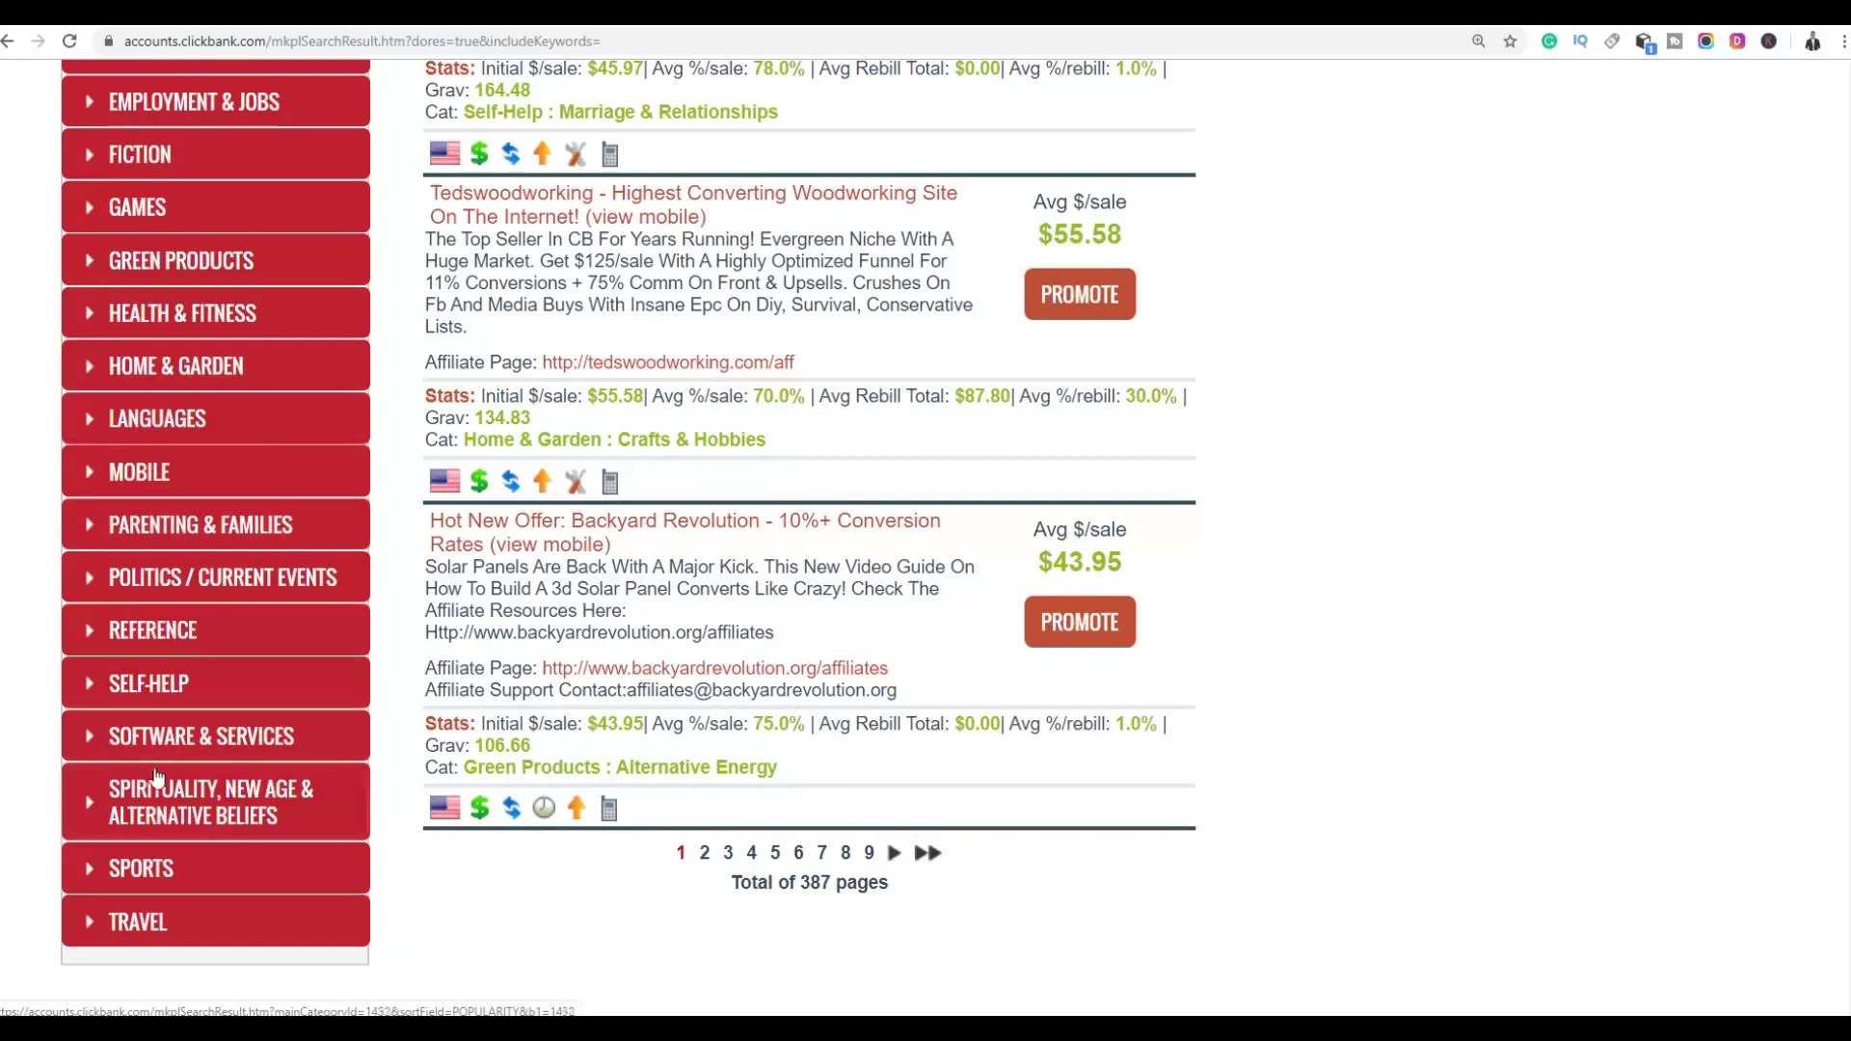
{"action": "scroll", "coordinate": [161, 772], "scroll_direction": "up", "scroll_amount": 3}
{"action": "scroll", "coordinate": [161, 771], "scroll_direction": "up", "scroll_amount": 1}
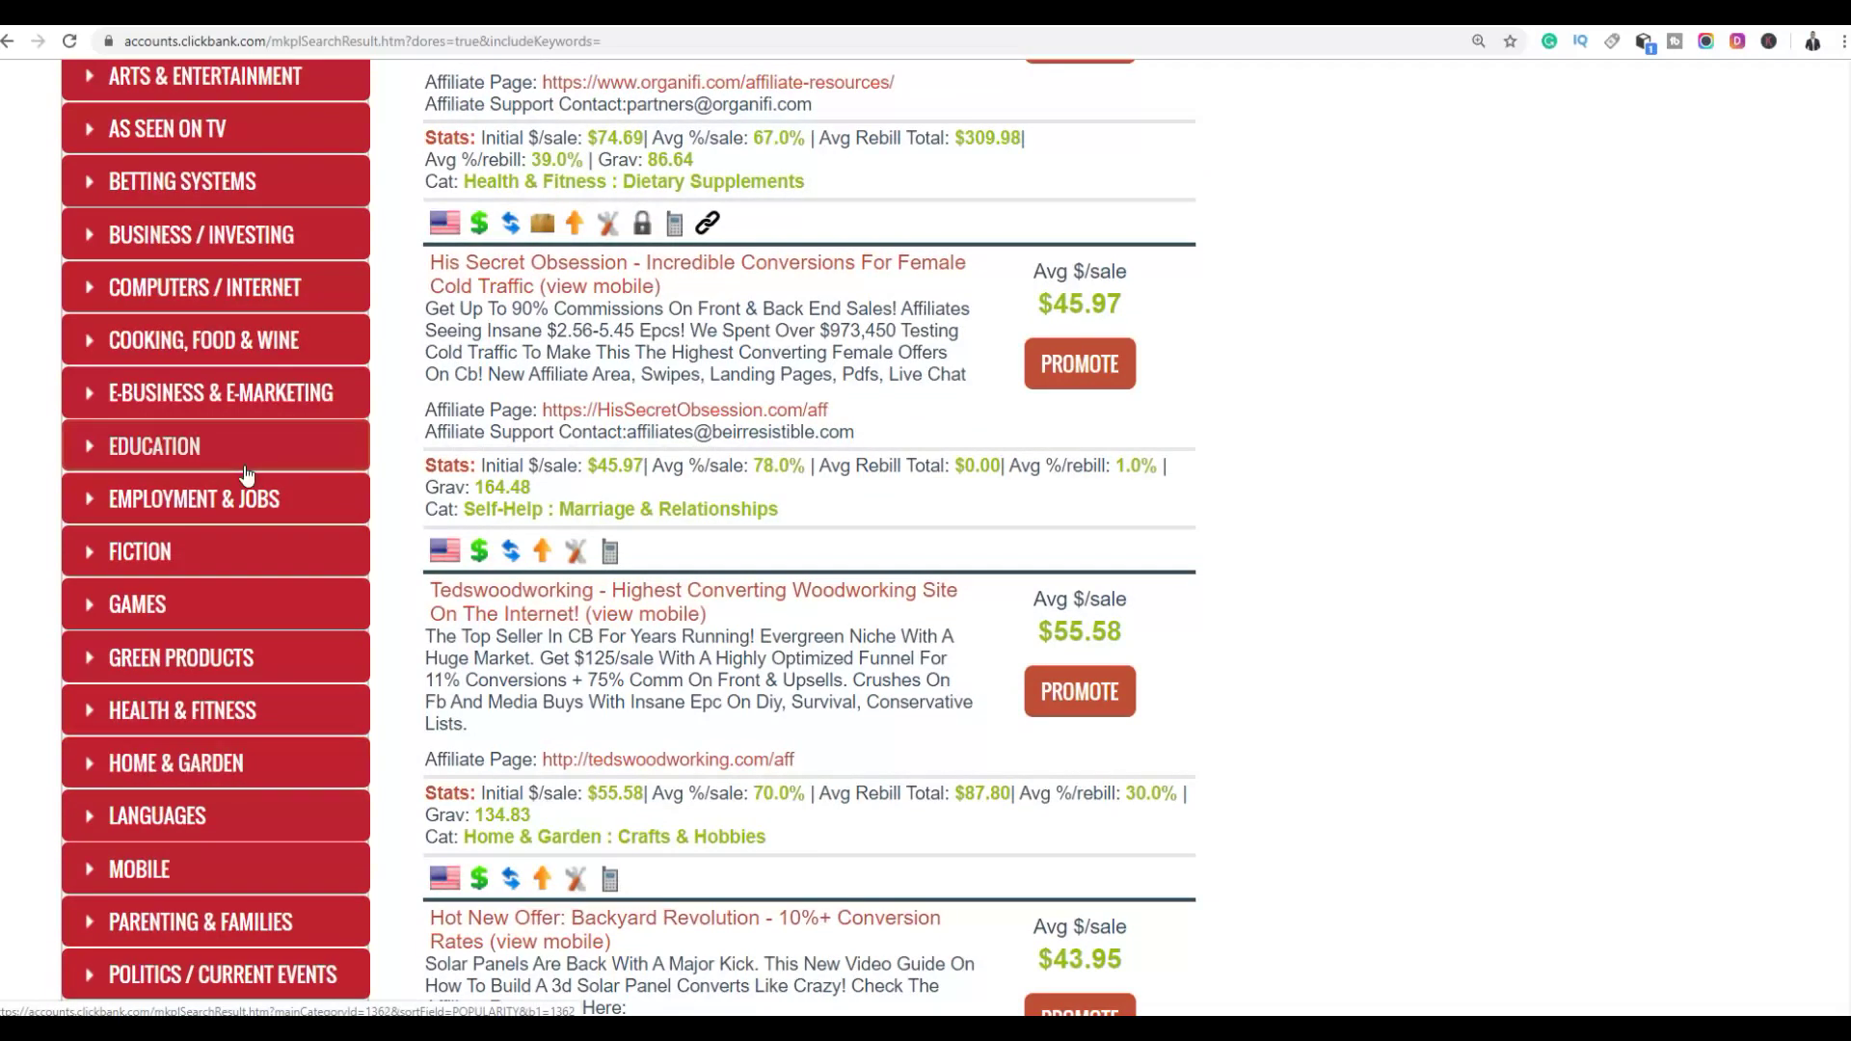
Filter the marketplace to the E-Business & E-Marketing category
{"action": "left_click", "coordinate": [192, 403]}
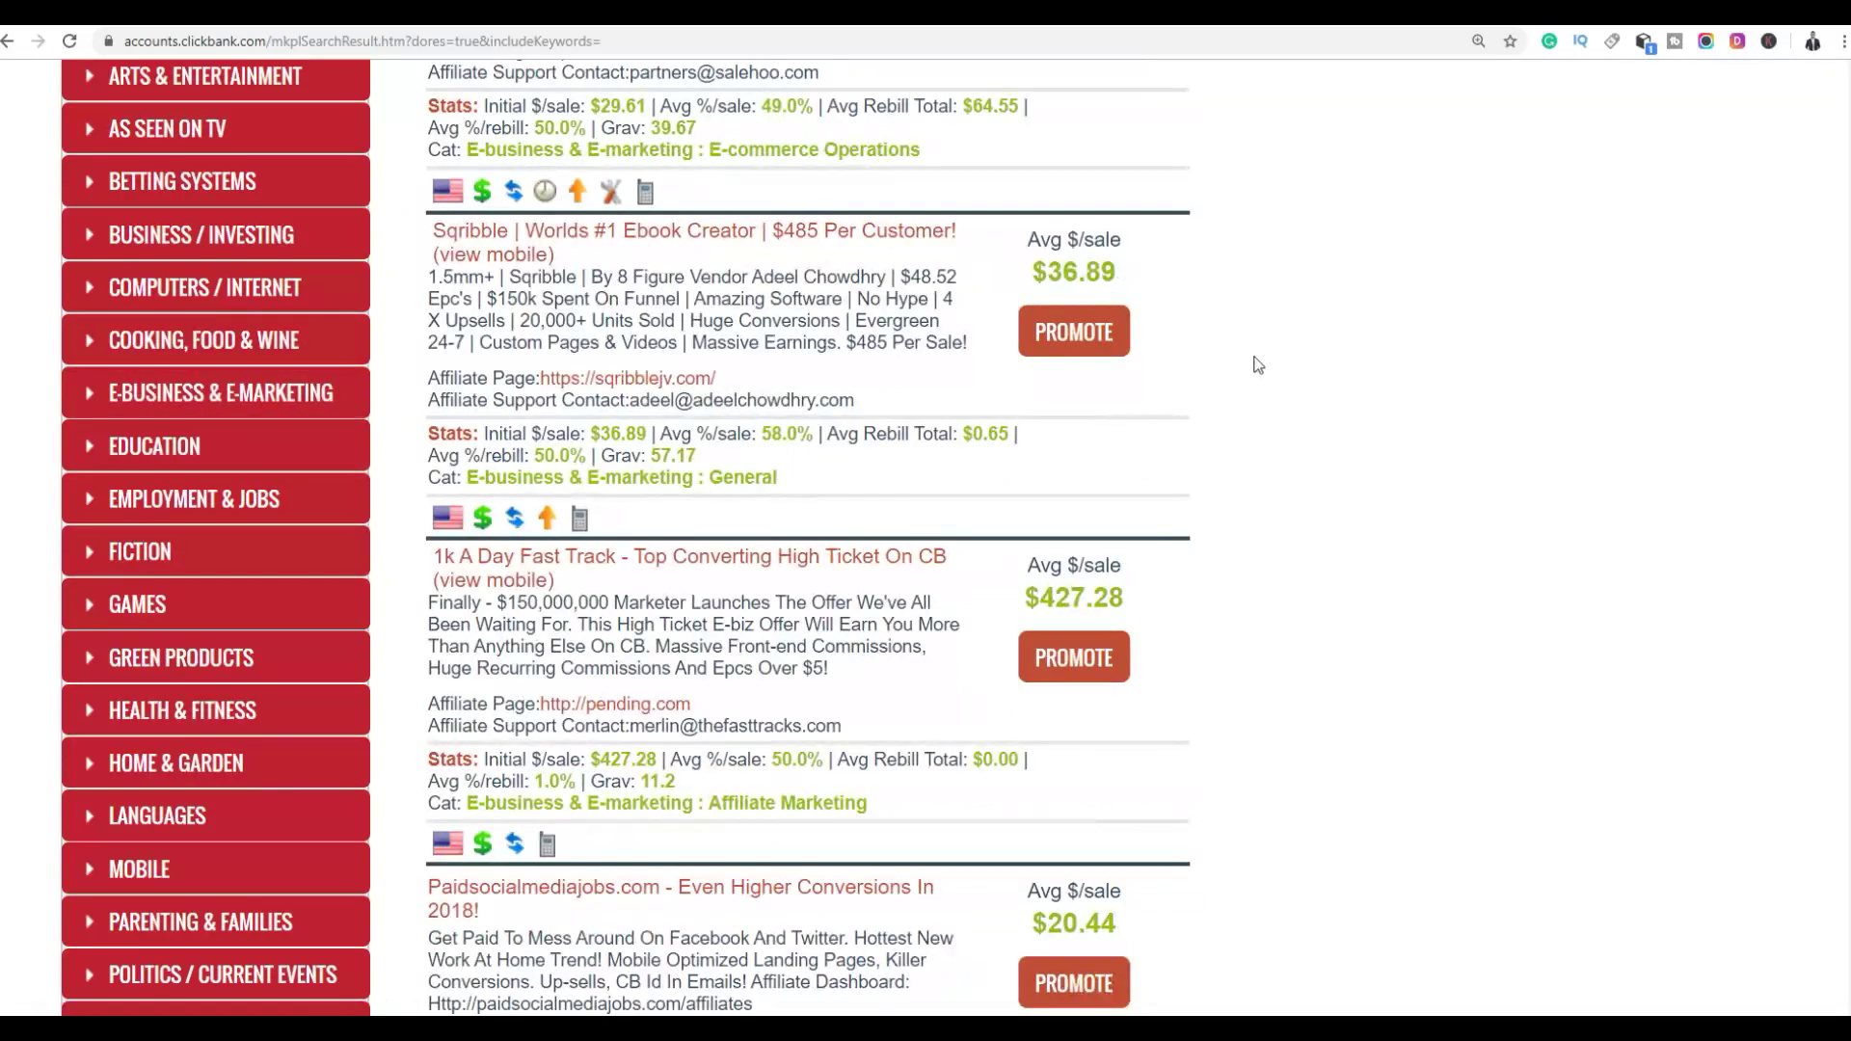
{"action": "scroll", "coordinate": [1342, 368], "scroll_direction": "up", "scroll_amount": 15}
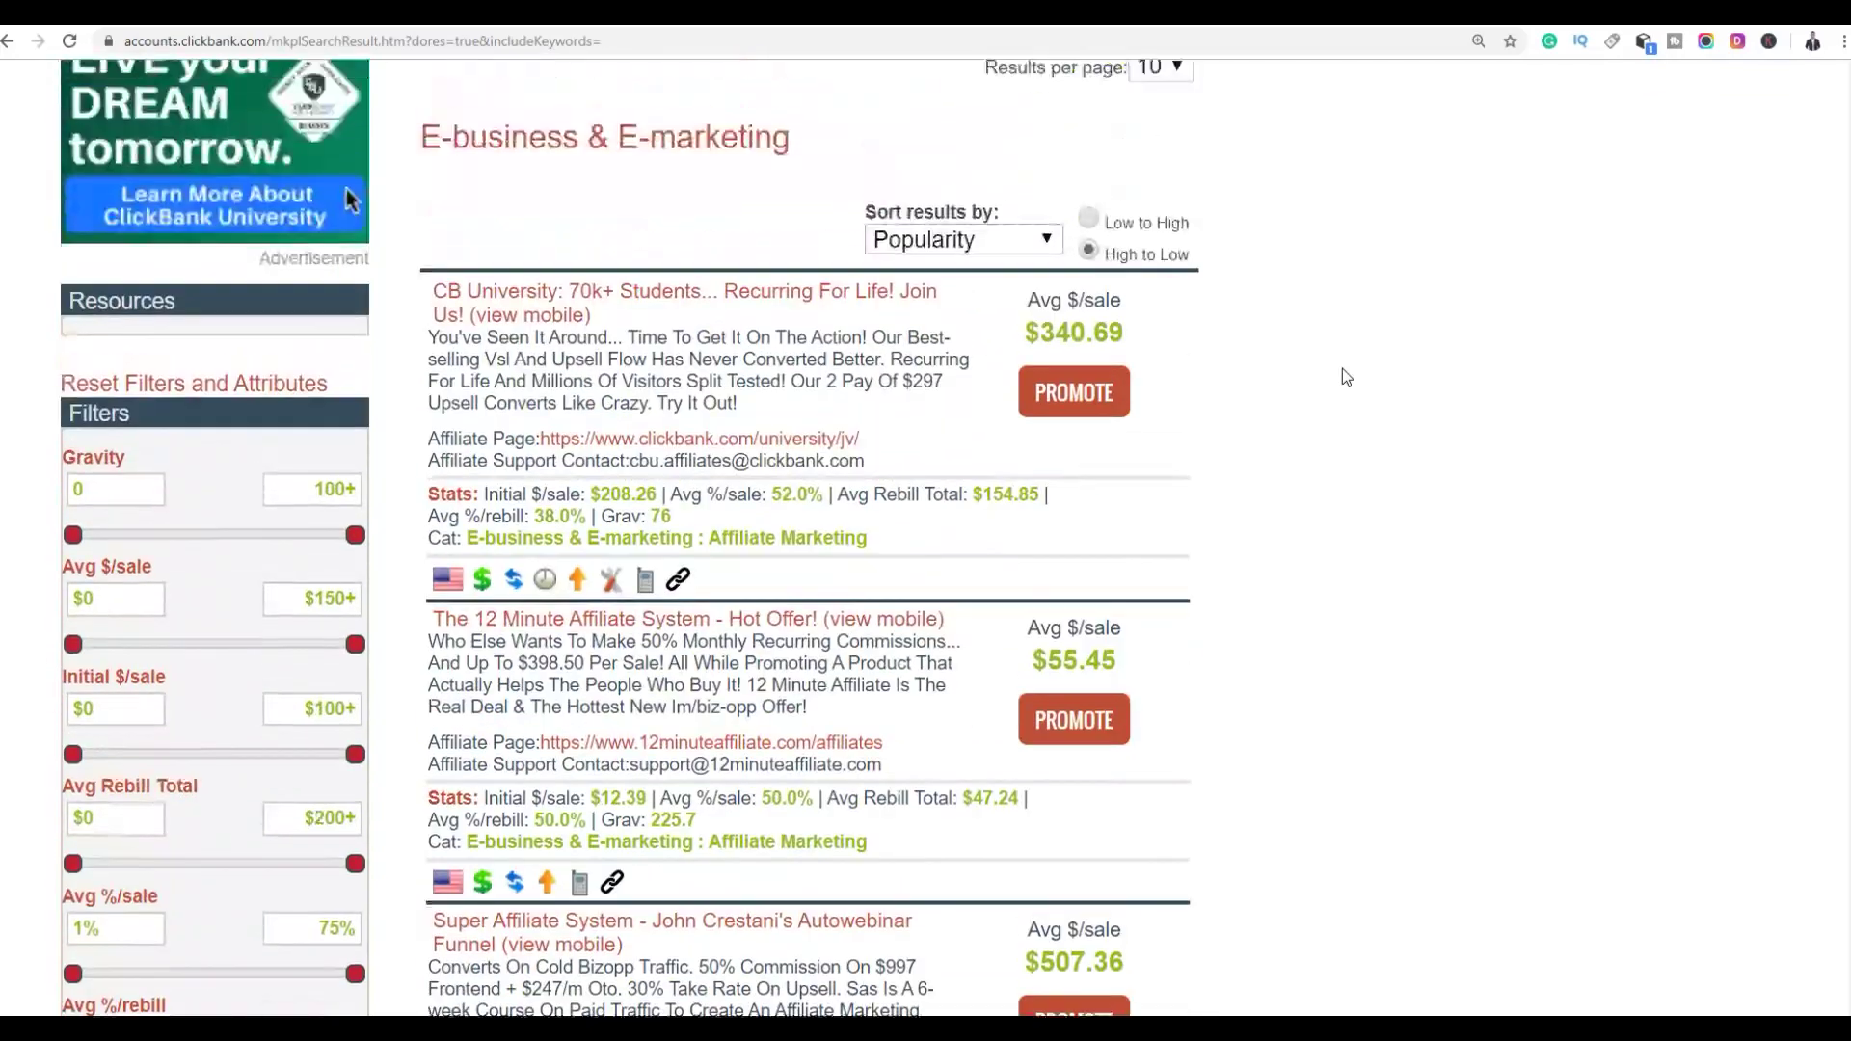
{"action": "scroll", "coordinate": [1341, 371], "scroll_direction": "up", "scroll_amount": 4}
{"action": "scroll", "coordinate": [1436, 442], "scroll_direction": "down", "scroll_amount": 3}
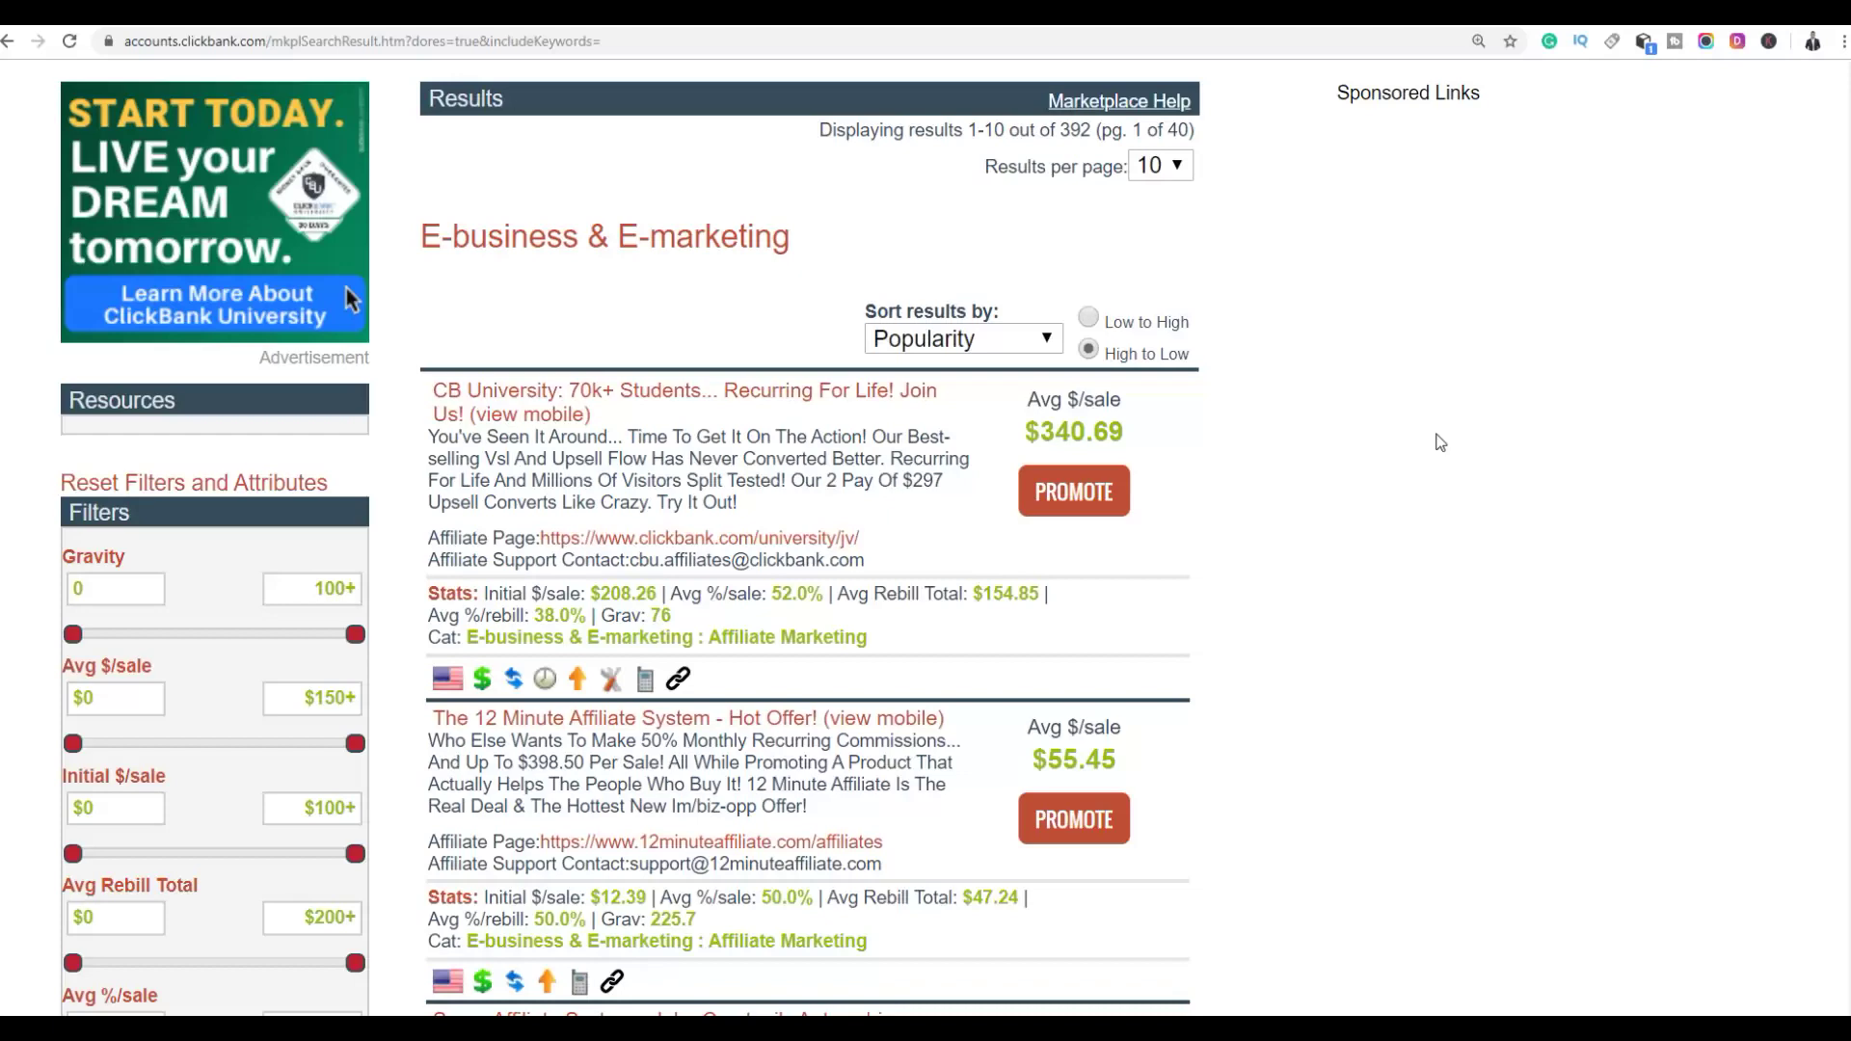
{"action": "scroll", "coordinate": [1419, 424], "scroll_direction": "down", "scroll_amount": 1}
{"action": "scroll", "coordinate": [1409, 413], "scroll_direction": "up", "scroll_amount": 4}
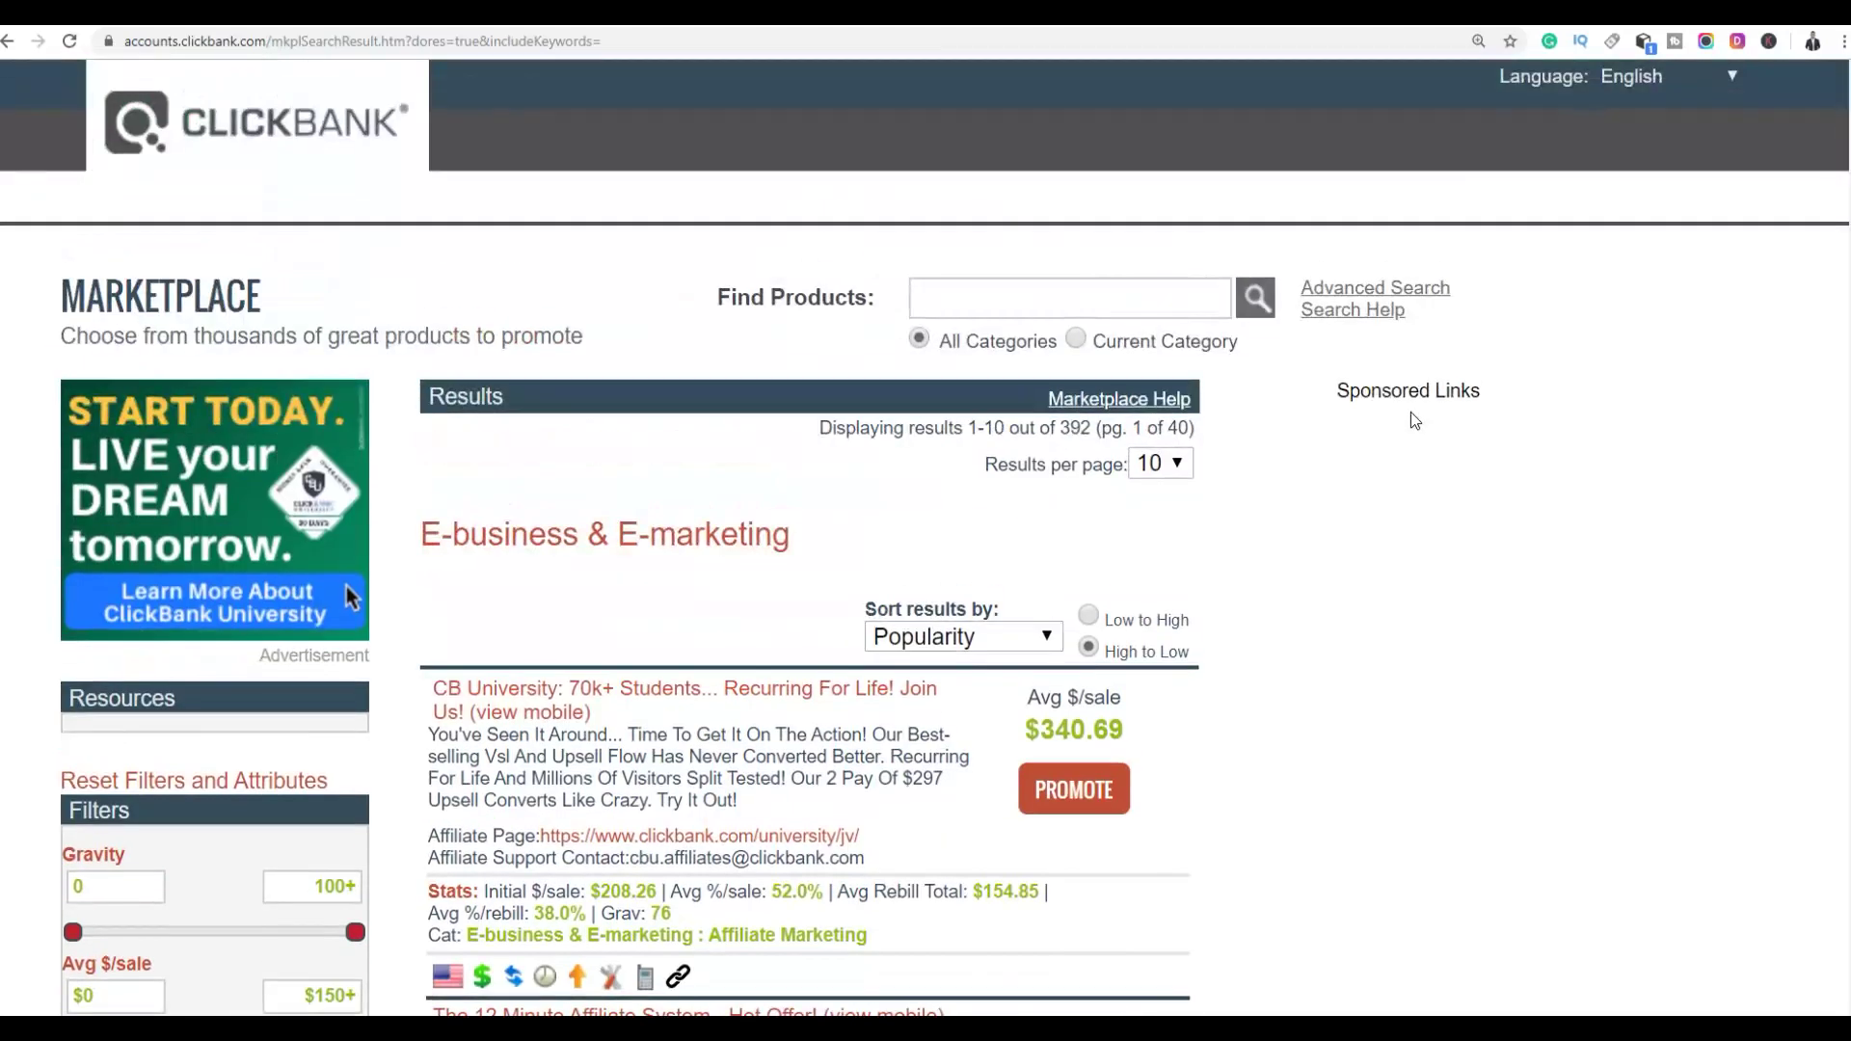
{"action": "scroll", "coordinate": [1409, 412], "scroll_direction": "down", "scroll_amount": 4}
Sort the results by Avg $/sale and review them, noting Magic Submitter's 1.58 gravity
{"action": "left_click", "coordinate": [1037, 239]}
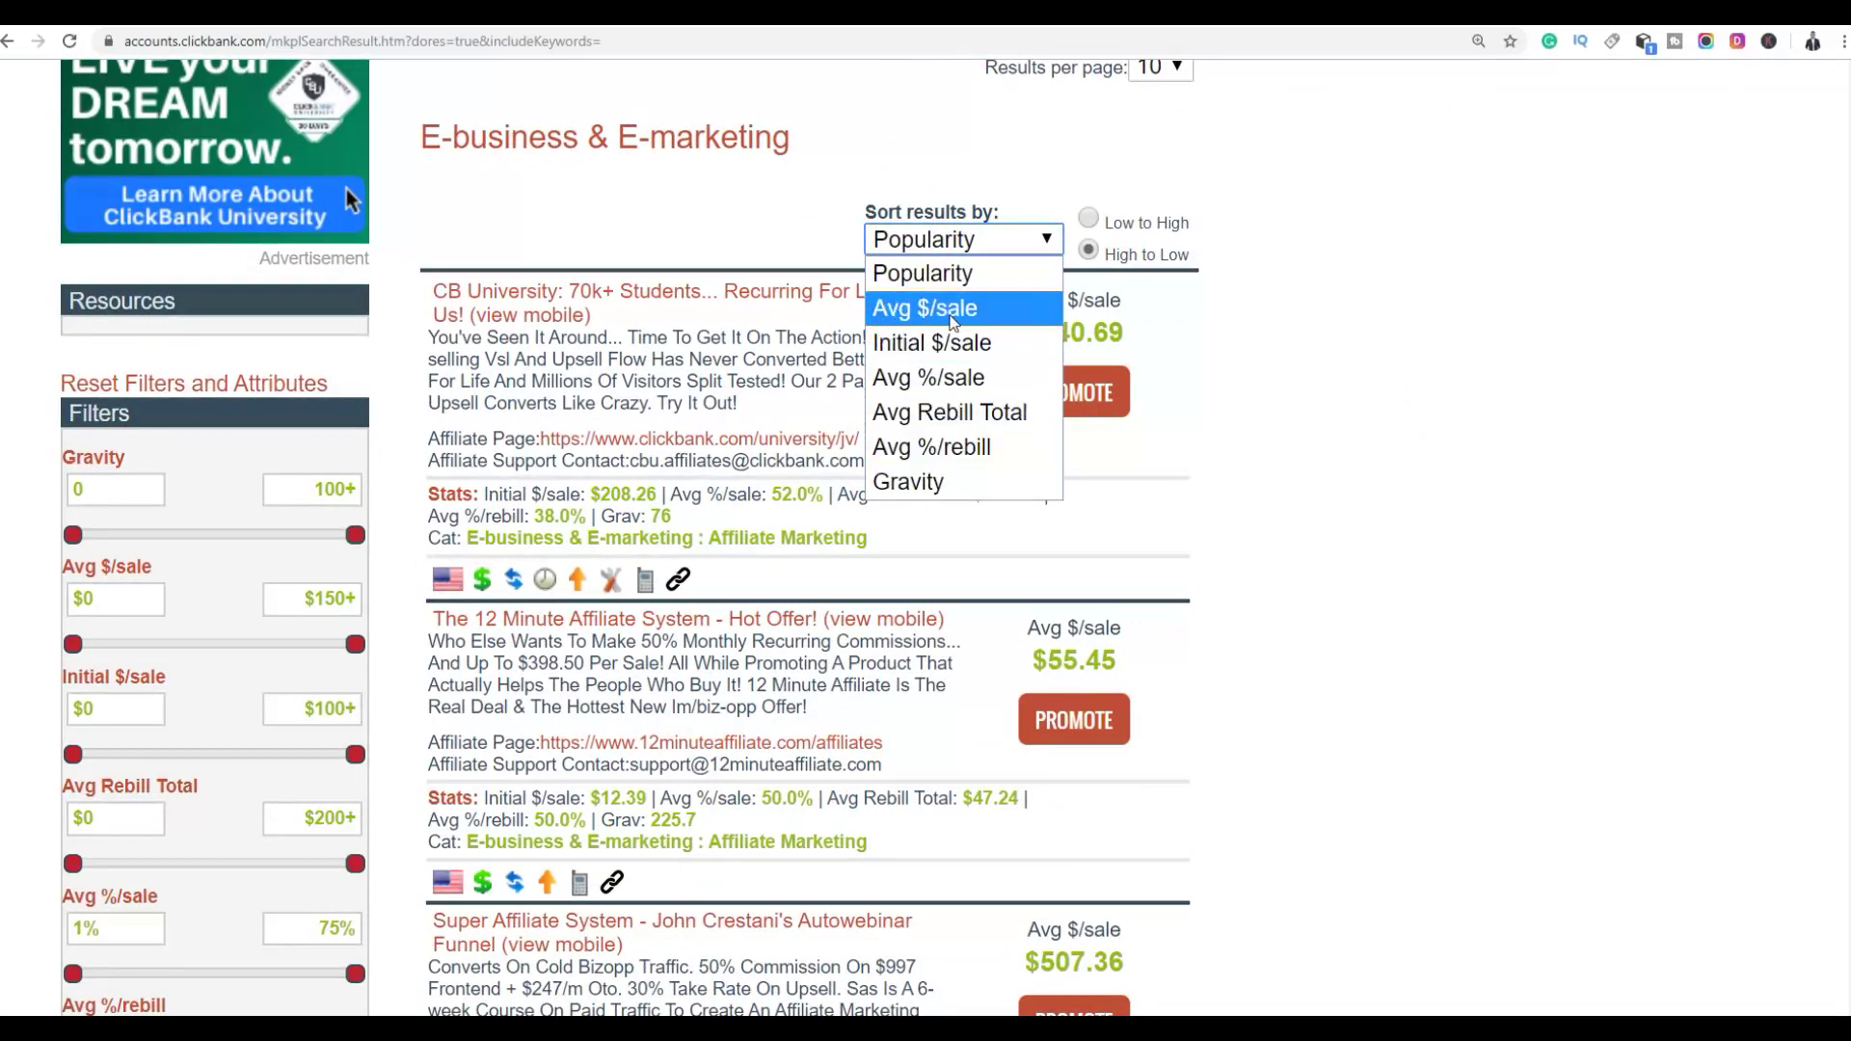
{"action": "left_click", "coordinate": [953, 314]}
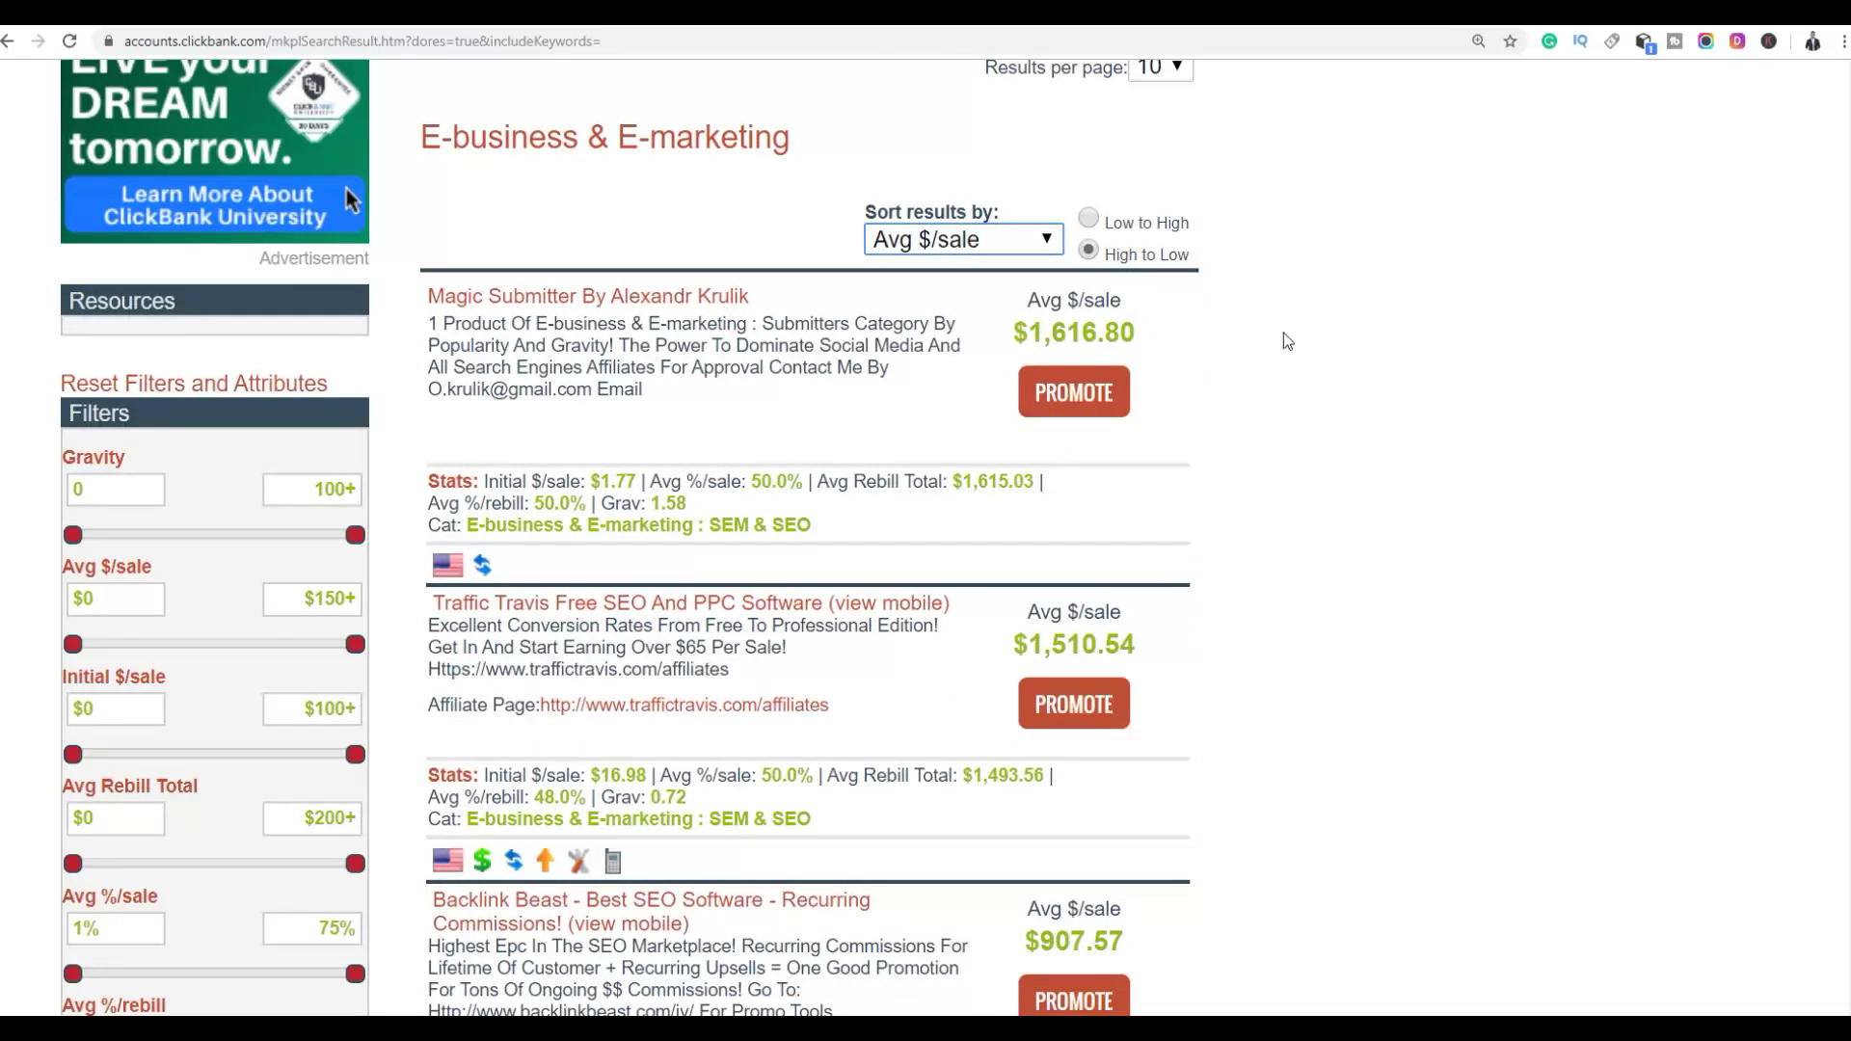
{"action": "scroll", "coordinate": [1227, 257], "scroll_direction": "down", "scroll_amount": 1}
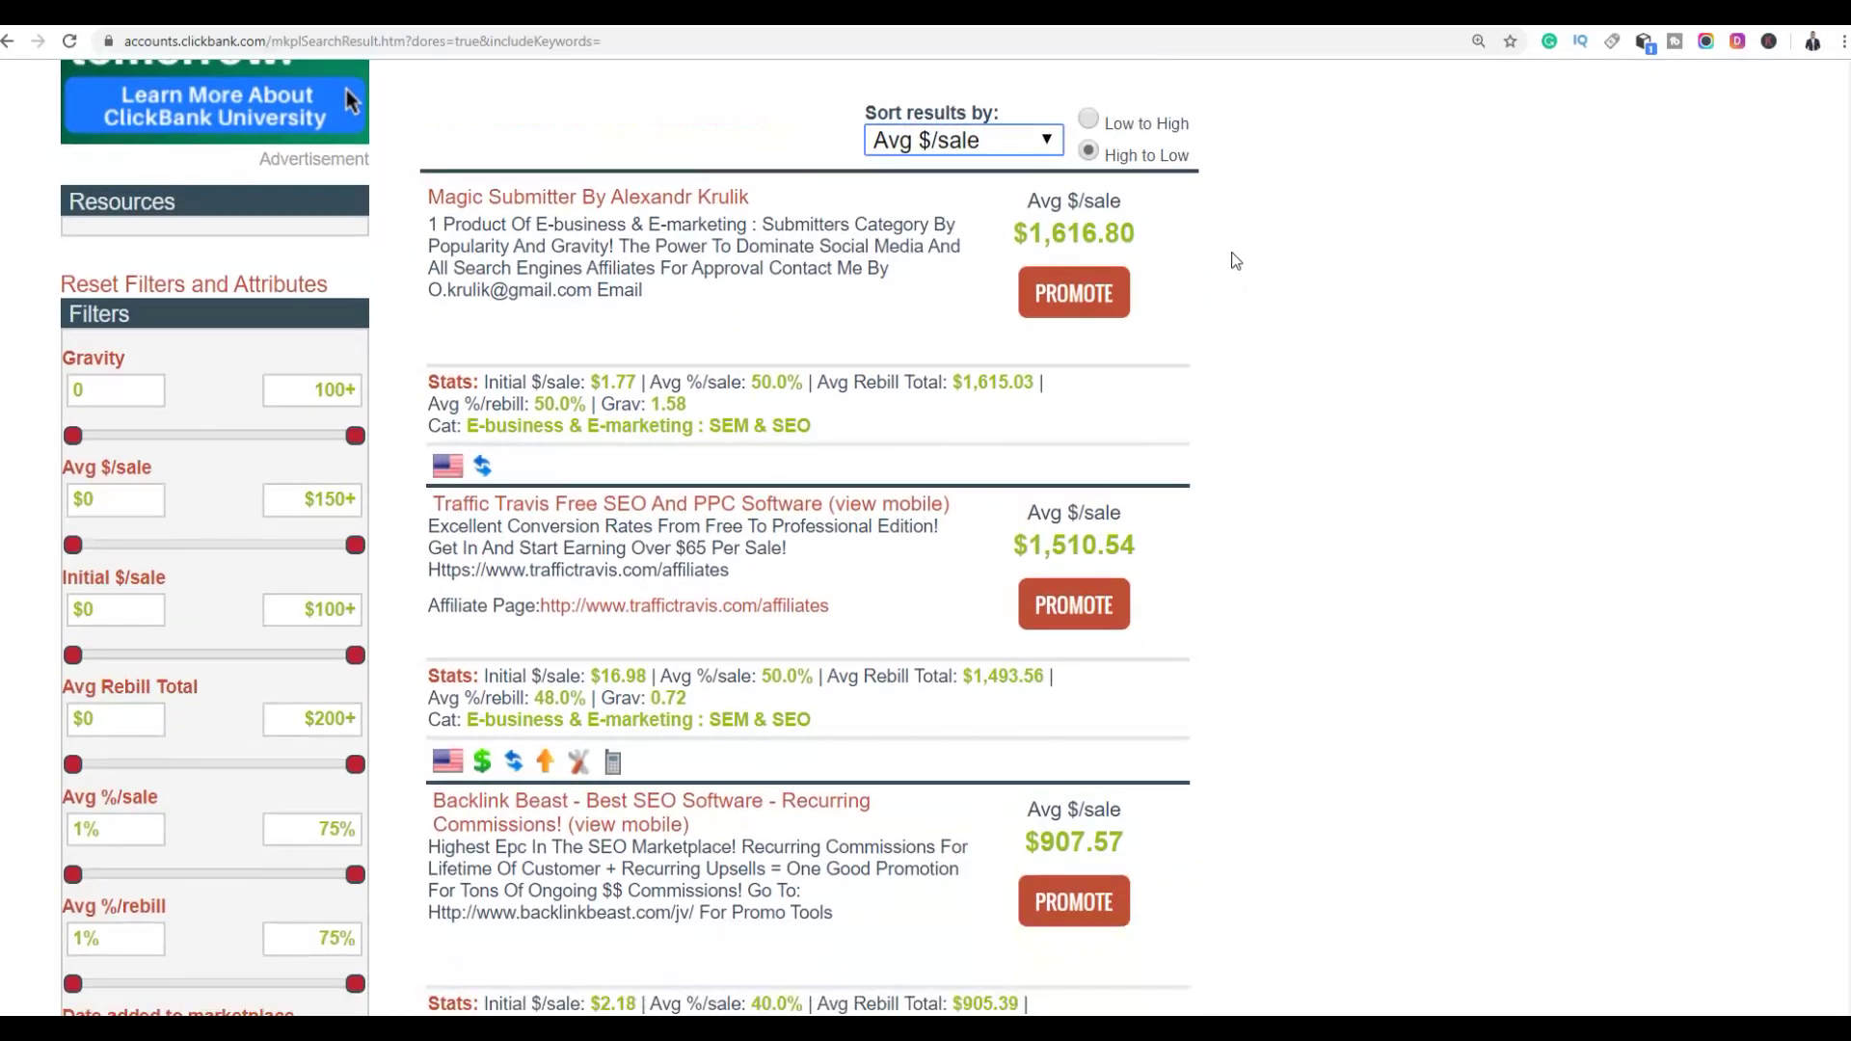
{"action": "scroll", "coordinate": [1039, 371], "scroll_direction": "up", "scroll_amount": 2}
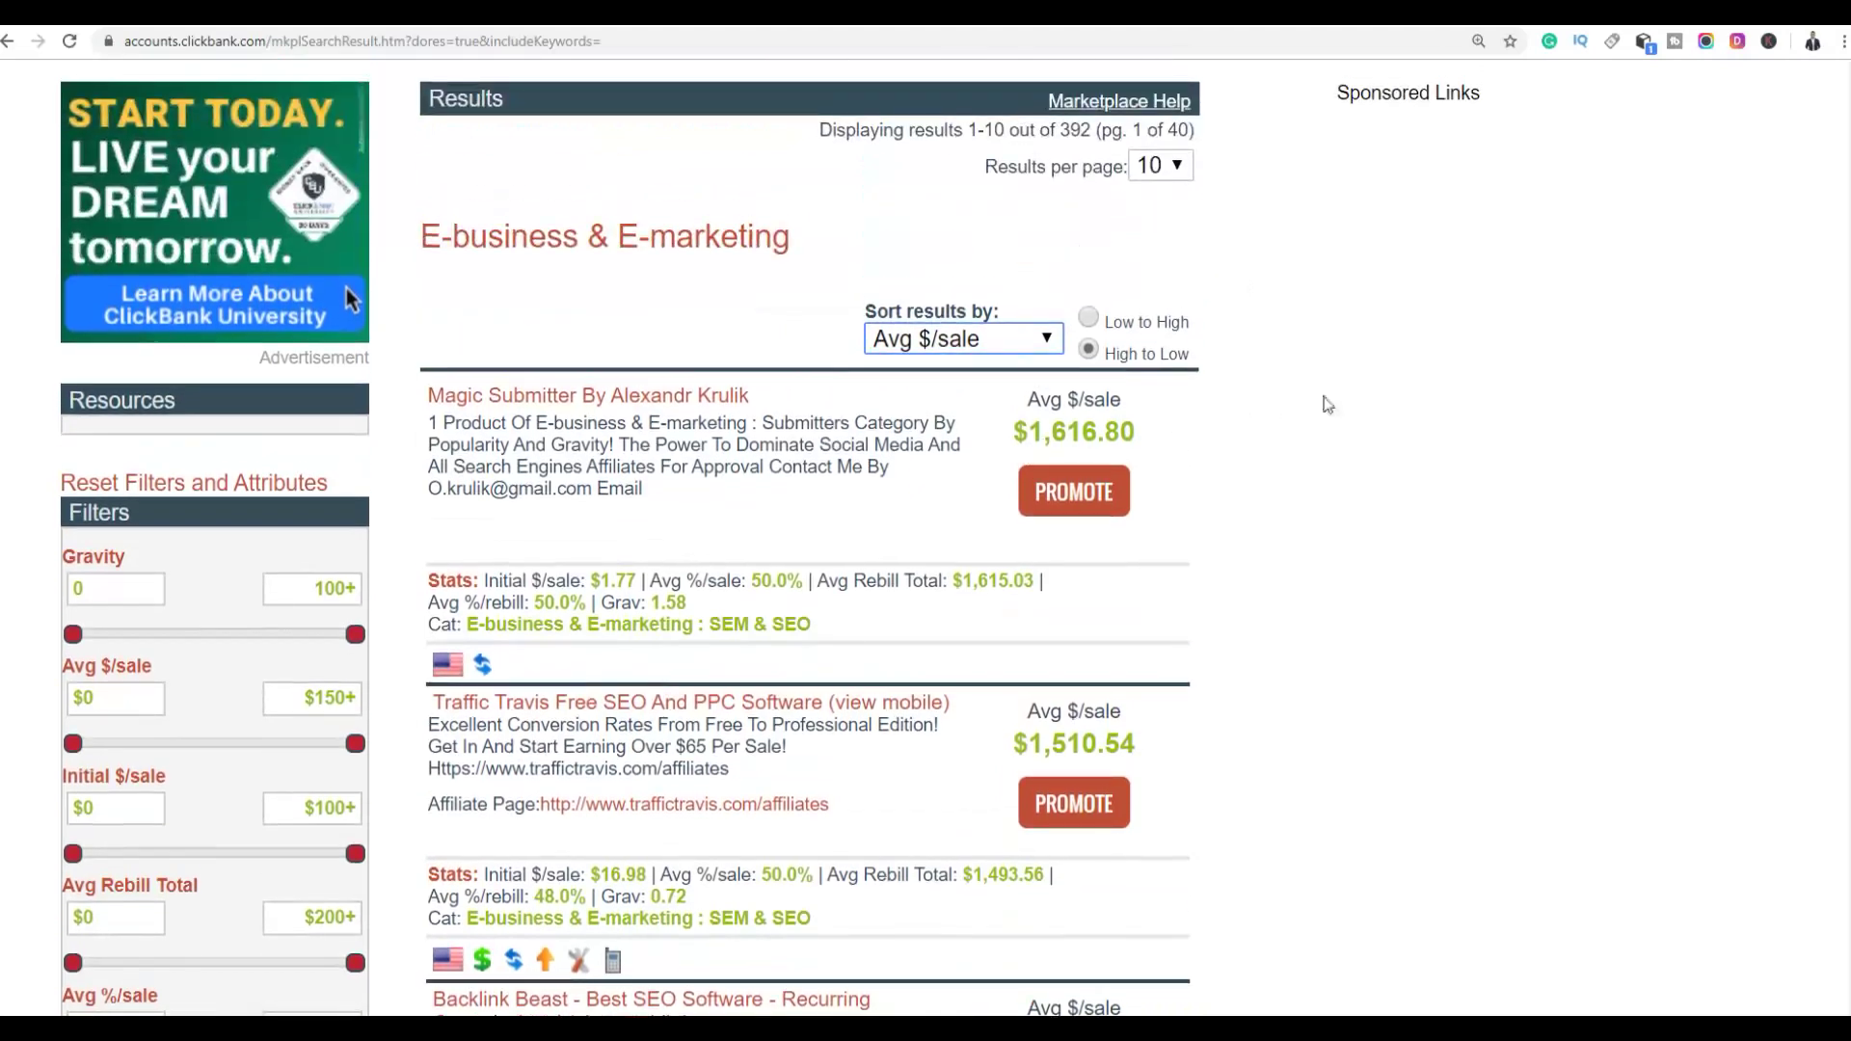
{"action": "scroll", "coordinate": [1153, 401], "scroll_direction": "down", "scroll_amount": 3}
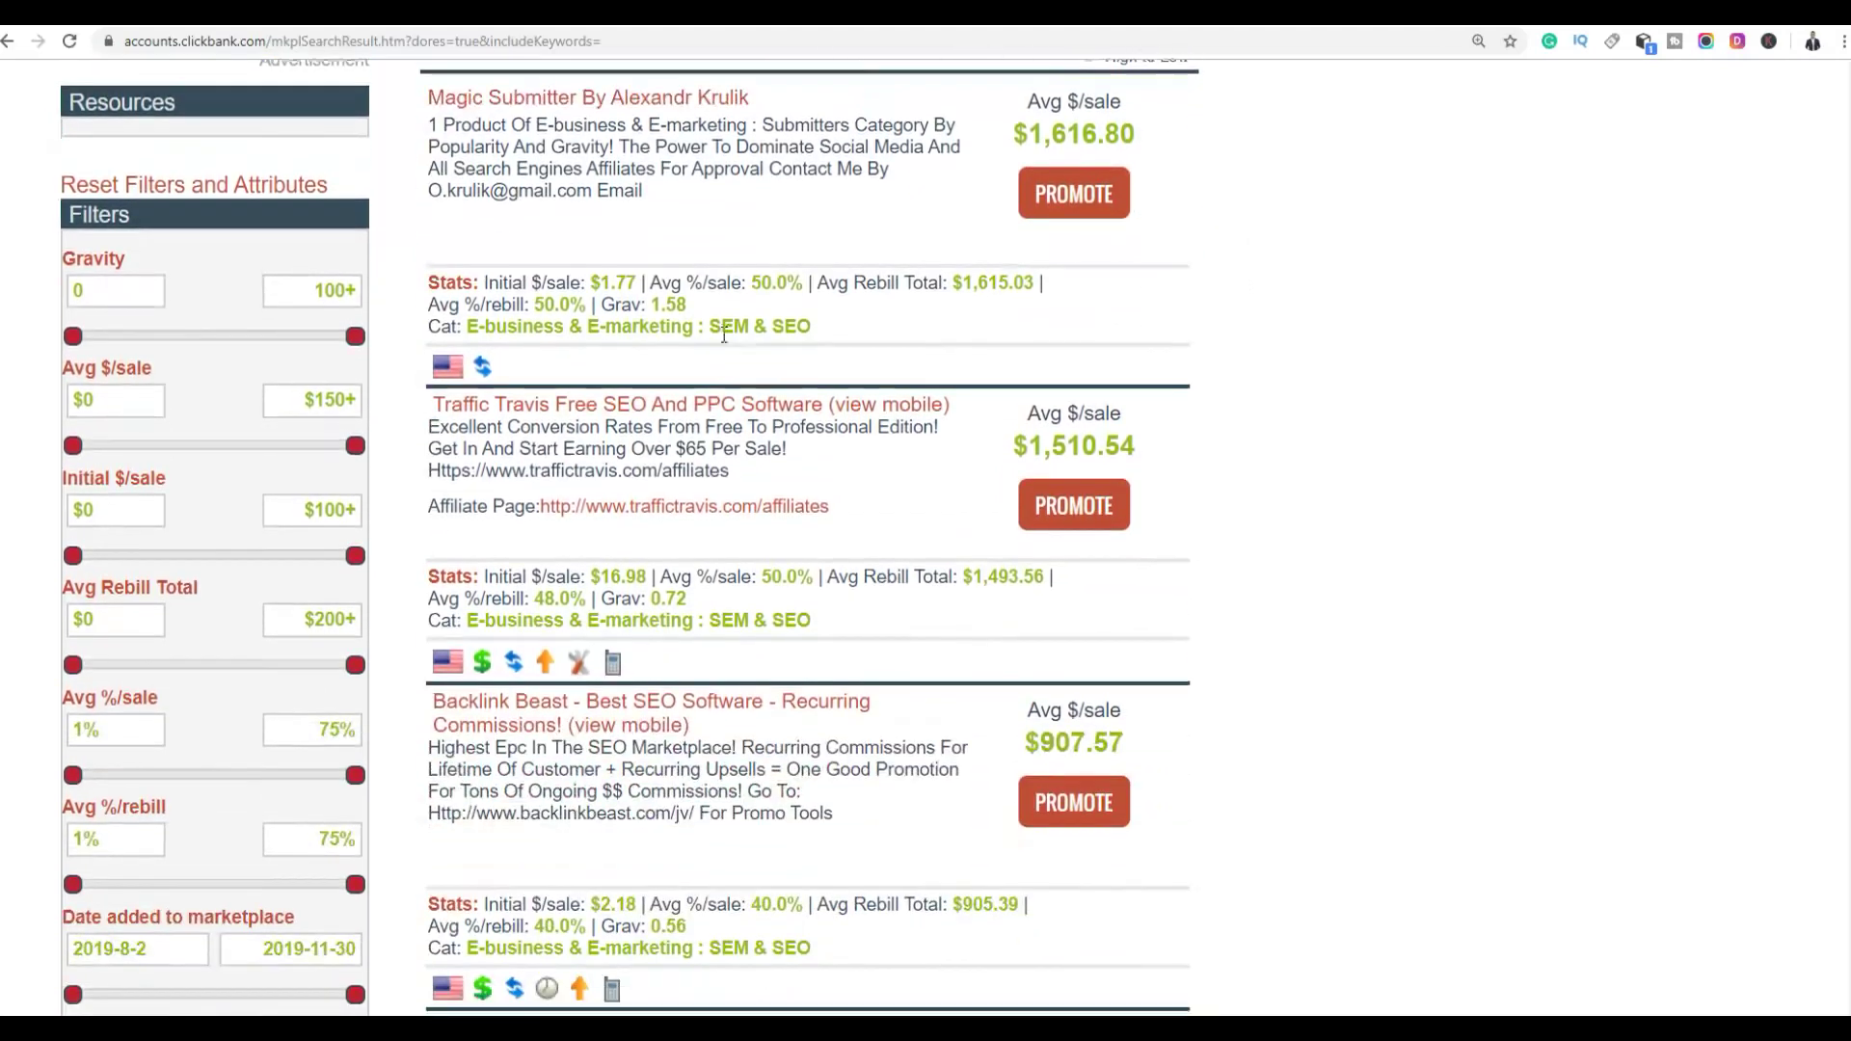
{"action": "double_click", "coordinate": [670, 307]}
{"action": "left_click", "coordinate": [746, 317]}
{"action": "scroll", "coordinate": [1211, 301], "scroll_direction": "down", "scroll_amount": 4}
{"action": "scroll", "coordinate": [1226, 405], "scroll_direction": "down", "scroll_amount": 4}
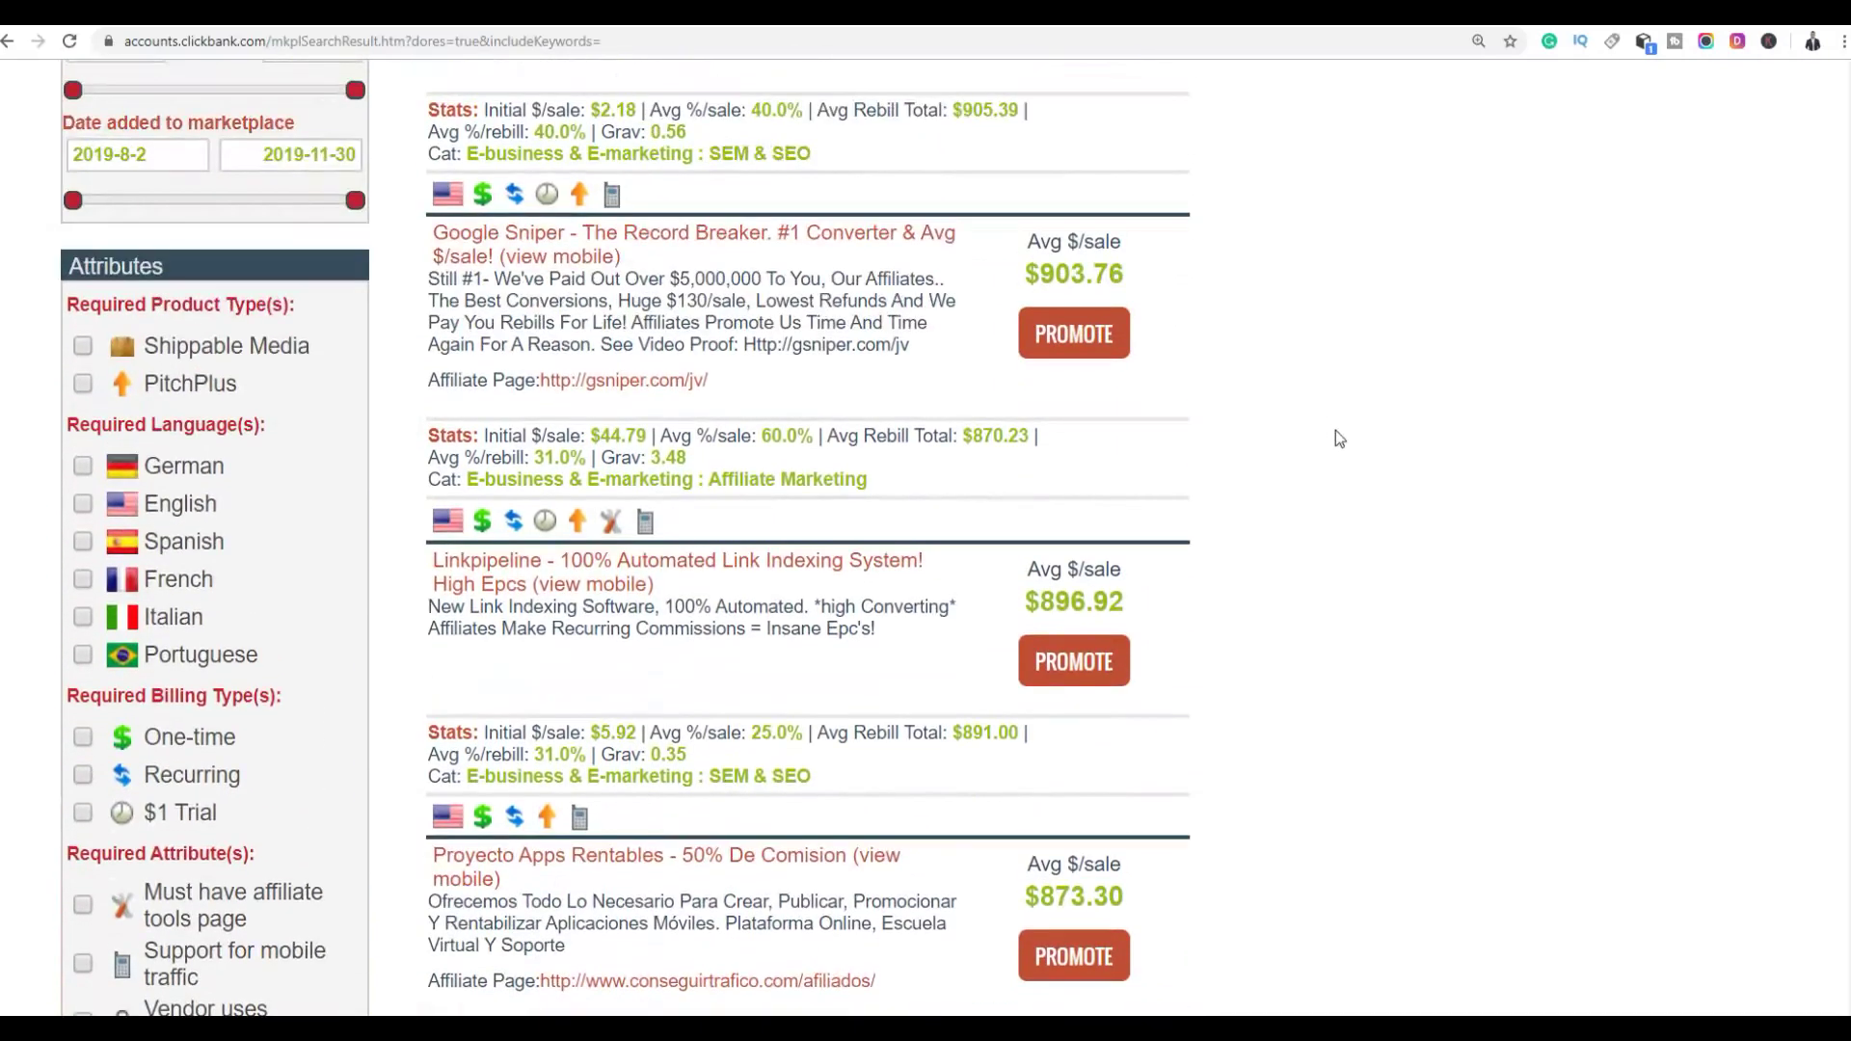
{"action": "scroll", "coordinate": [1313, 357], "scroll_direction": "down", "scroll_amount": 12}
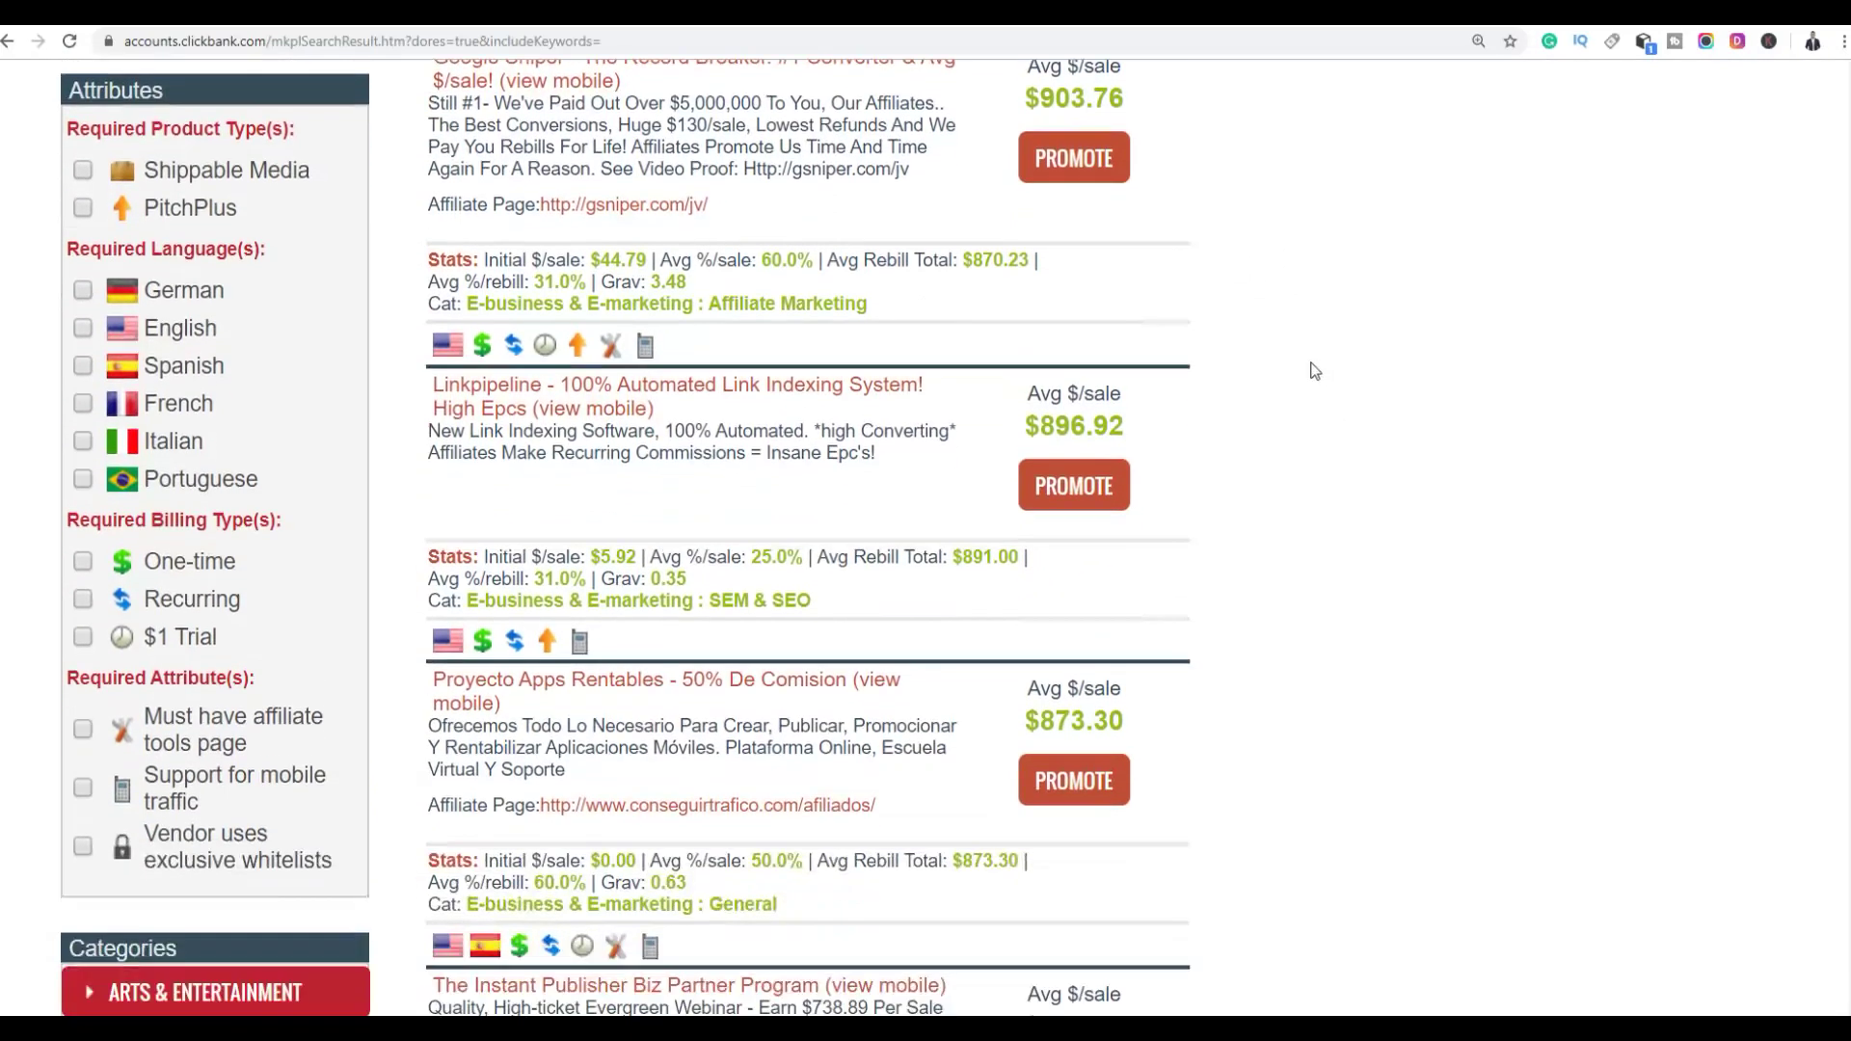
{"action": "scroll", "coordinate": [1309, 364], "scroll_direction": "down", "scroll_amount": 5}
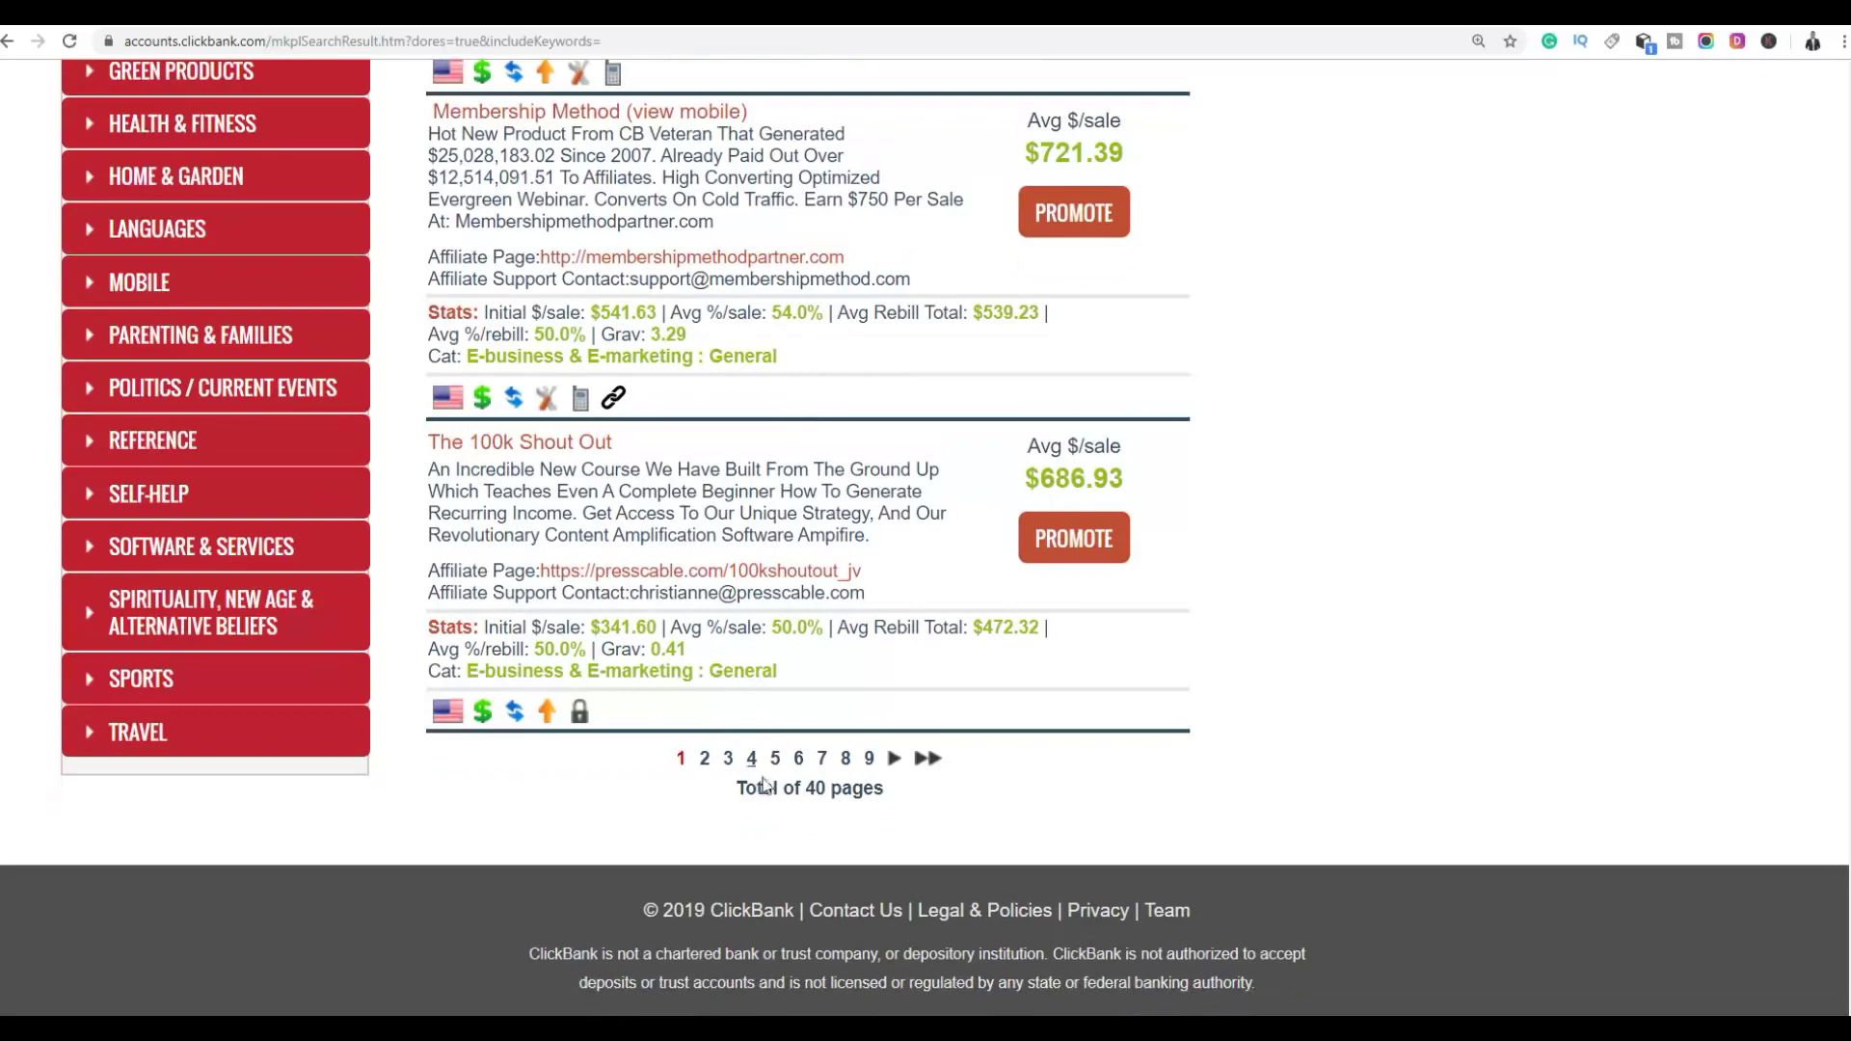
On results page 2, highlight the Super Affiliate System title and its $507.36 average sale
{"action": "left_click", "coordinate": [705, 760]}
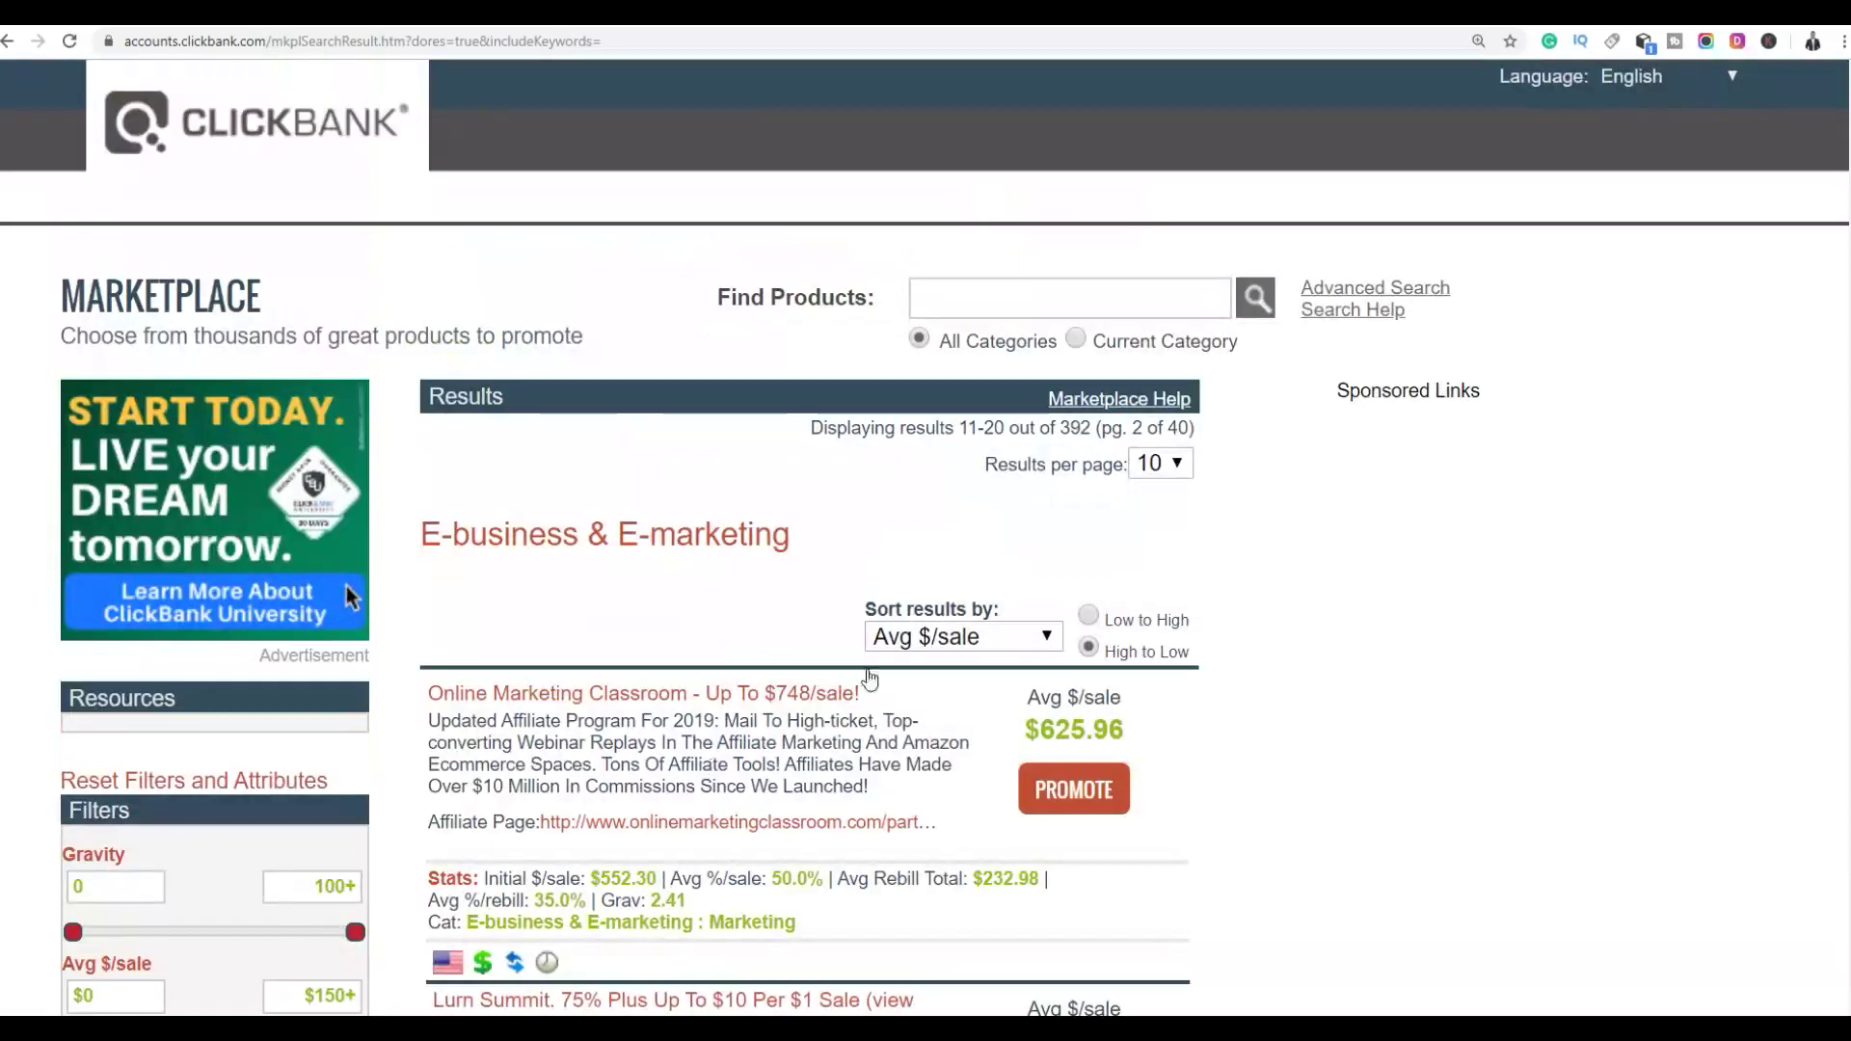
{"action": "scroll", "coordinate": [1206, 287], "scroll_direction": "down", "scroll_amount": 3}
{"action": "scroll", "coordinate": [1143, 287], "scroll_direction": "down", "scroll_amount": 7}
{"action": "scroll", "coordinate": [1113, 289], "scroll_direction": "down", "scroll_amount": 9}
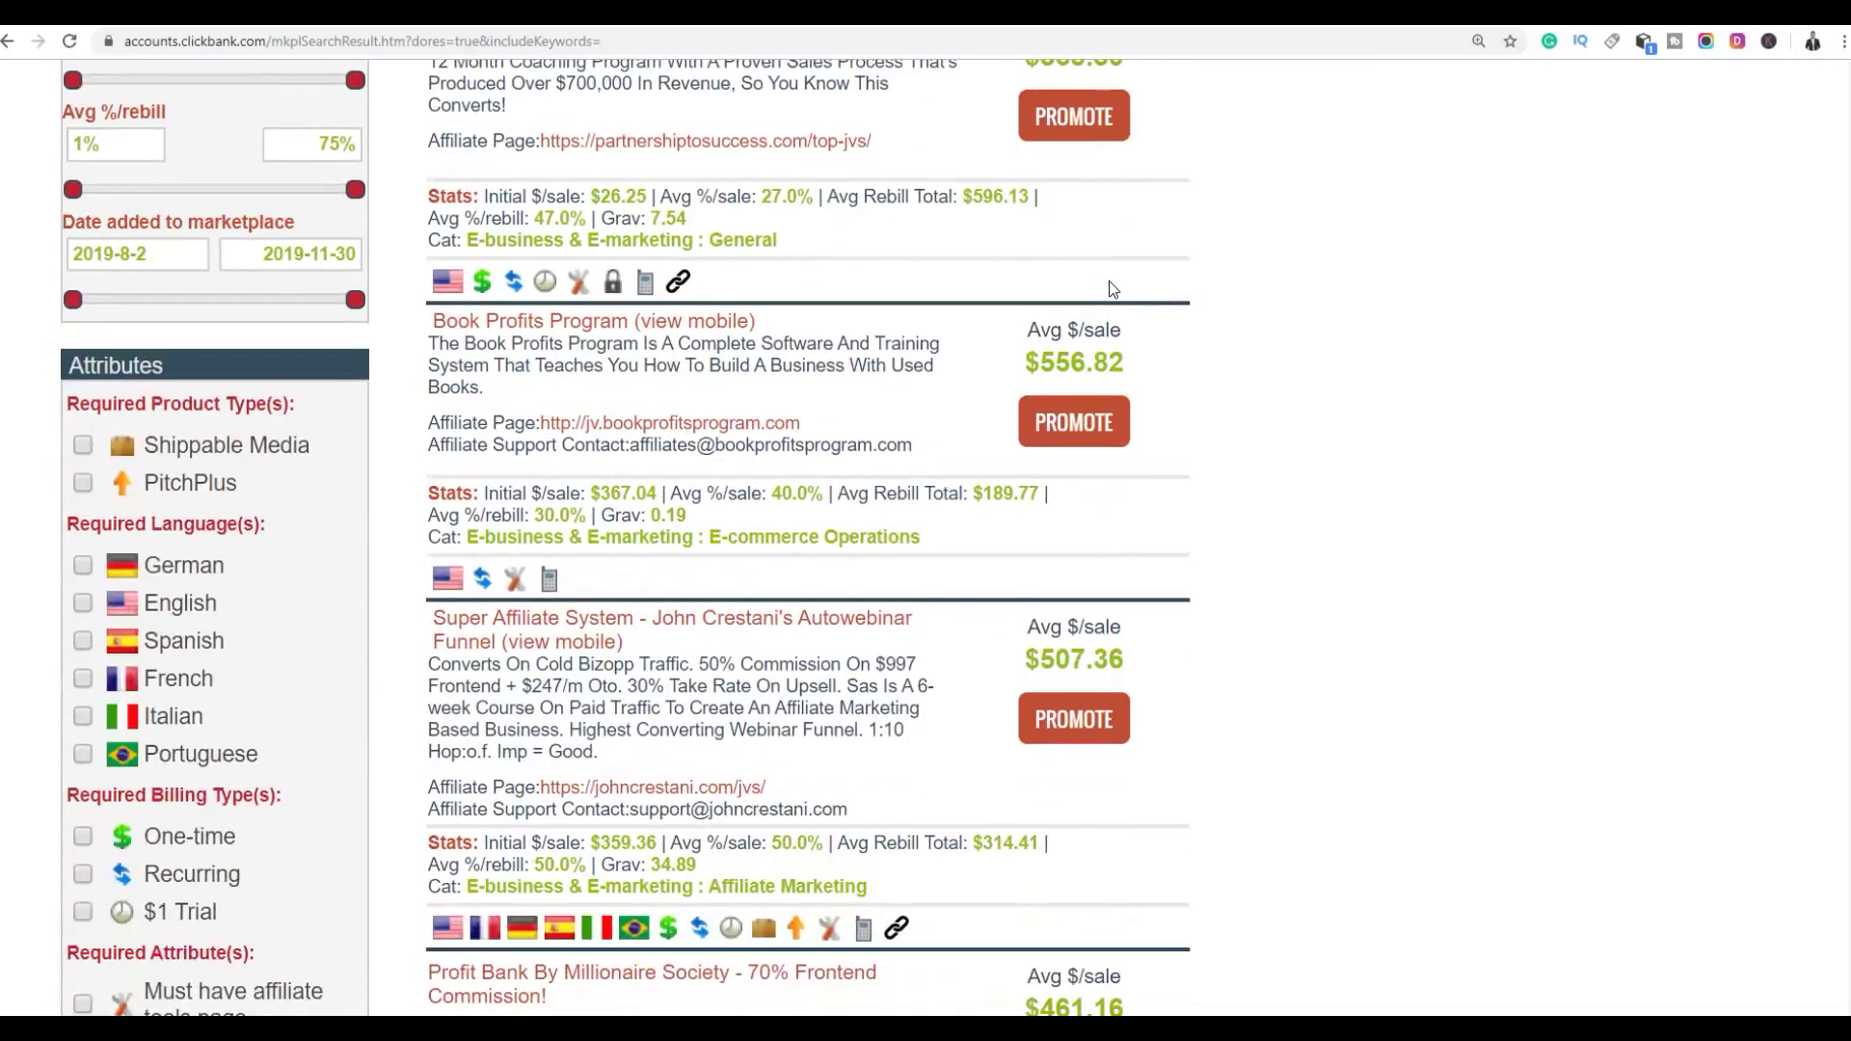
{"action": "scroll", "coordinate": [1223, 301], "scroll_direction": "up", "scroll_amount": 7}
{"action": "scroll", "coordinate": [1220, 293], "scroll_direction": "down", "scroll_amount": 5}
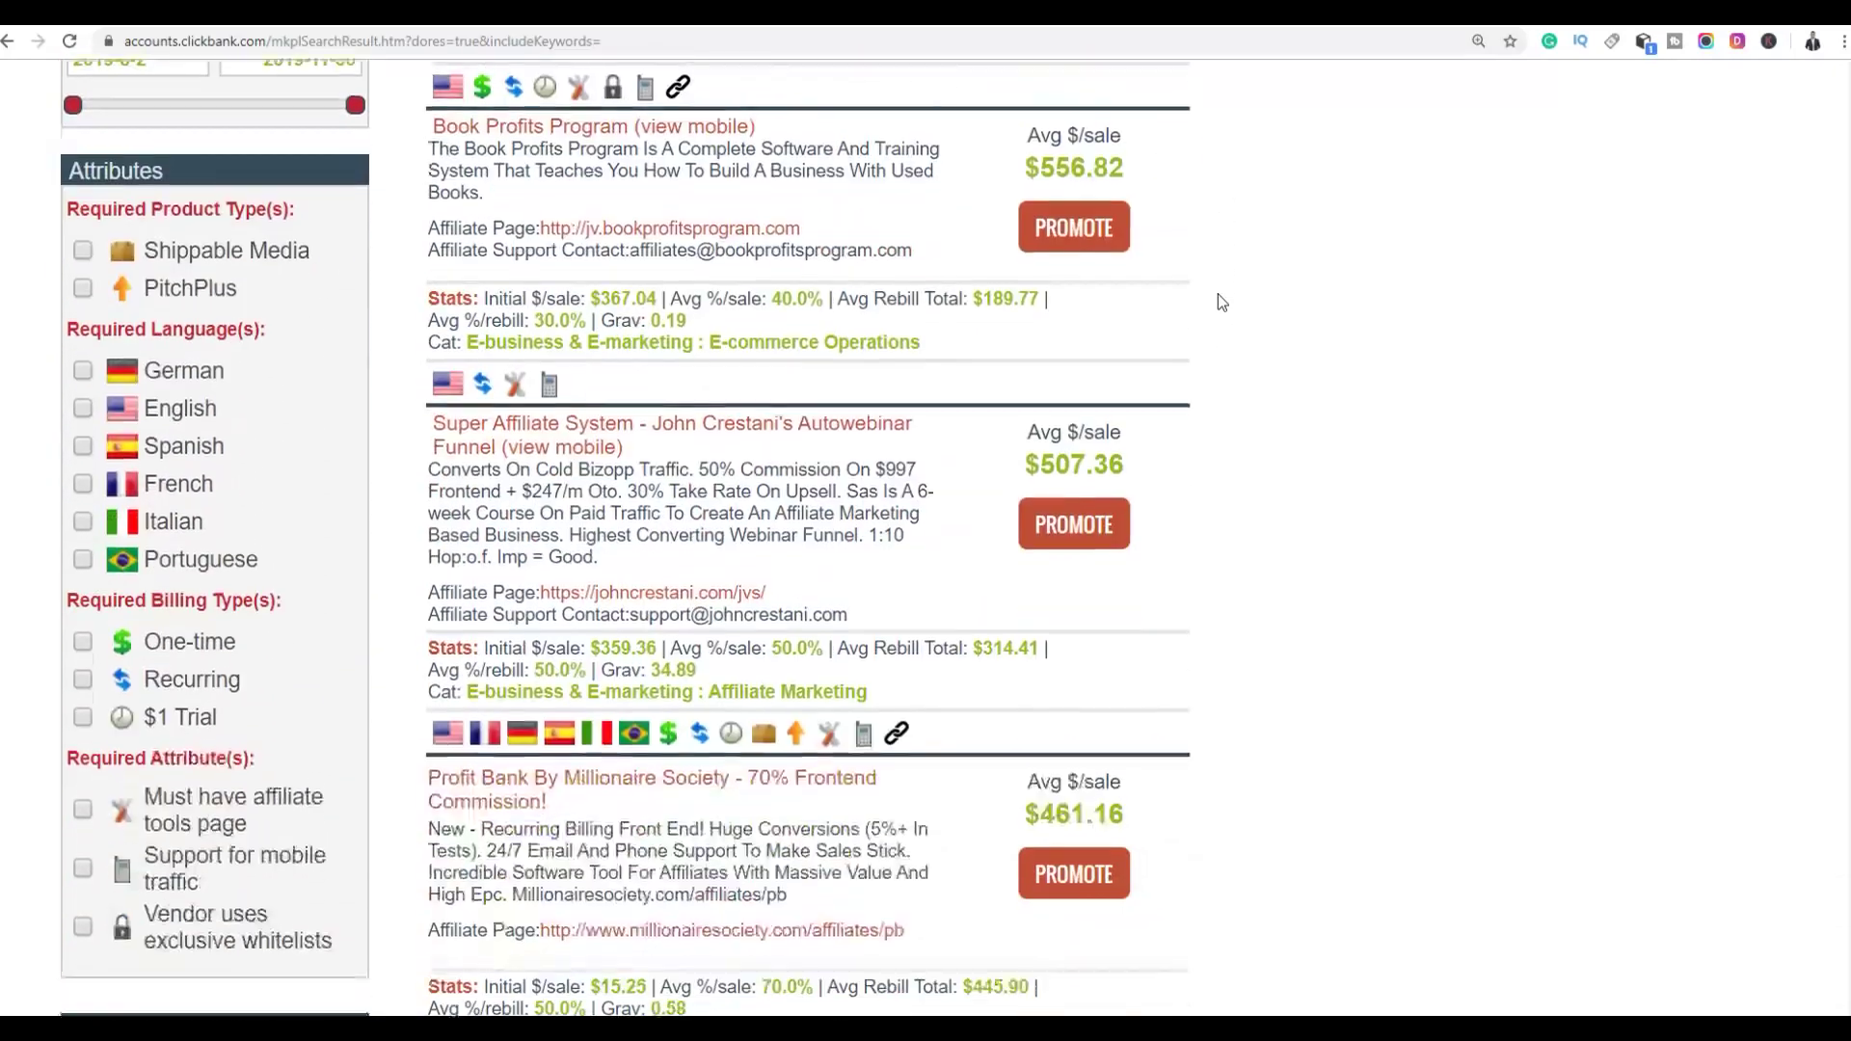
{"action": "left_click_drag", "start_coordinate": [626, 248], "coordinate": [458, 247]}
{"action": "left_click", "coordinate": [1218, 273]}
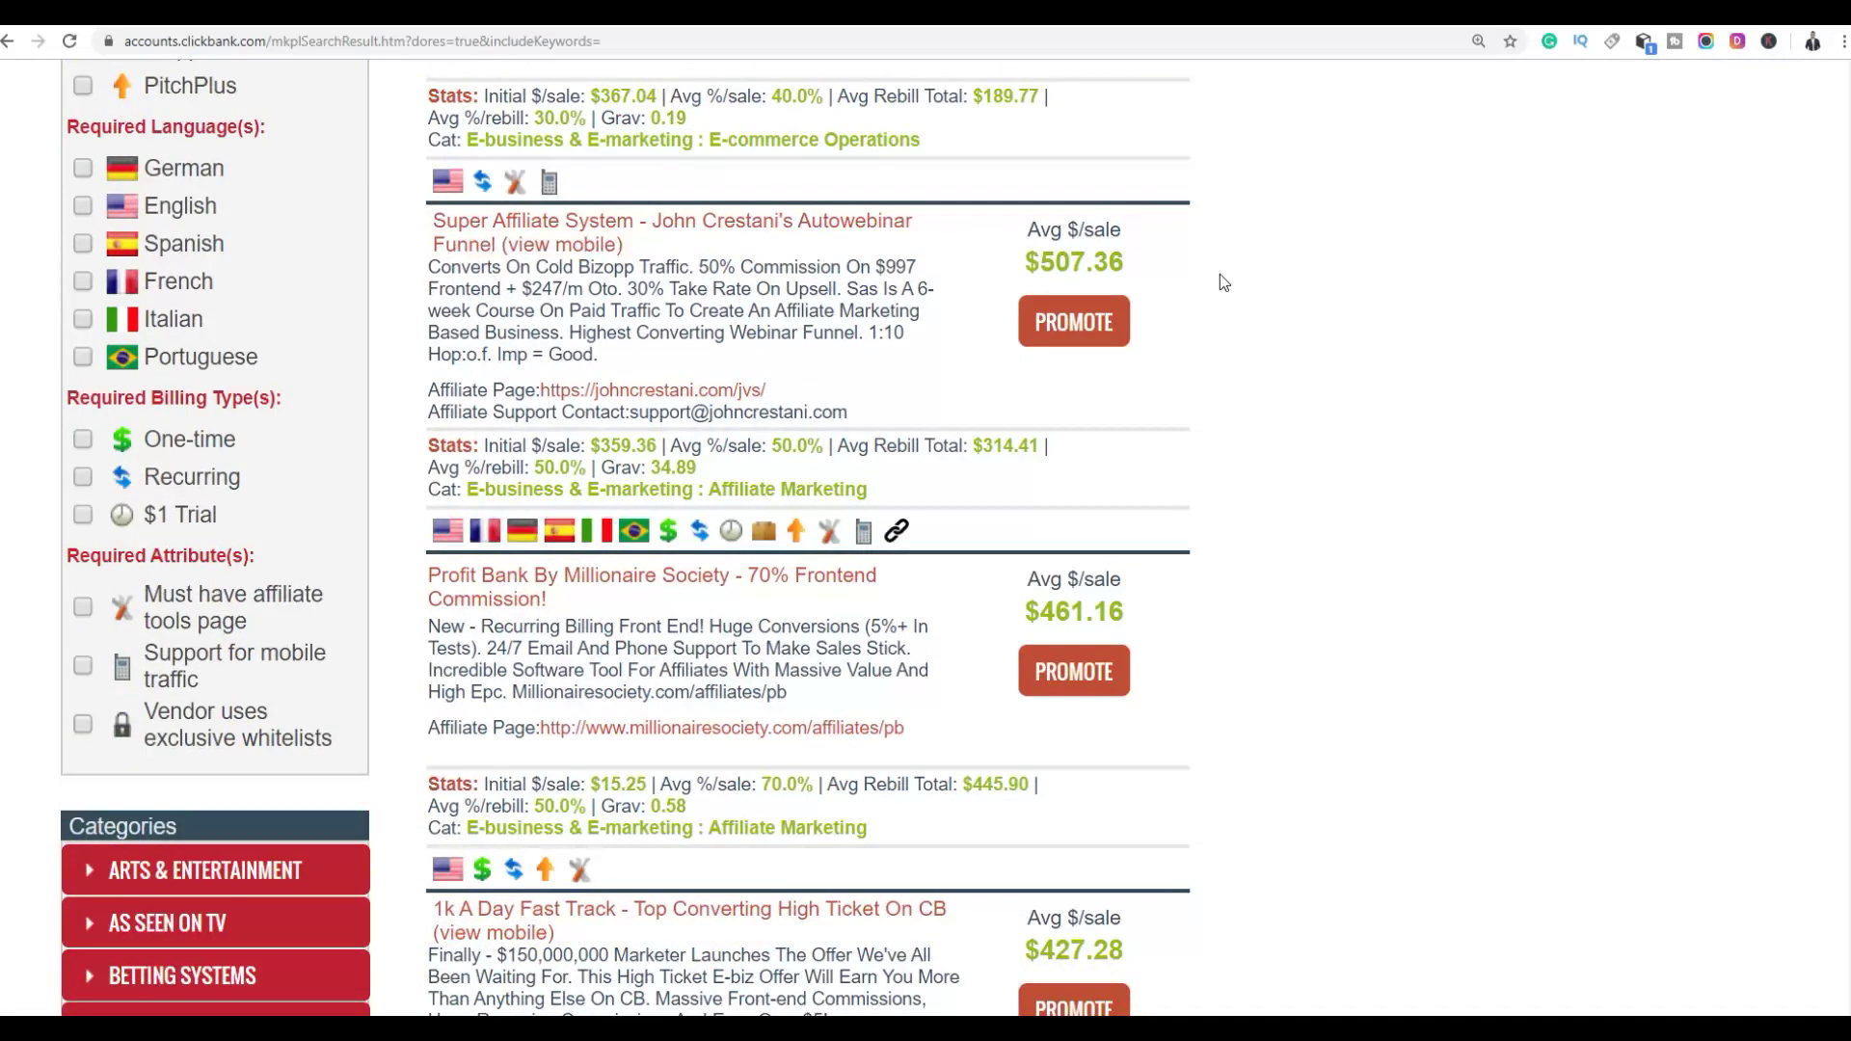
{"action": "left_click_drag", "start_coordinate": [1038, 258], "coordinate": [1130, 254]}
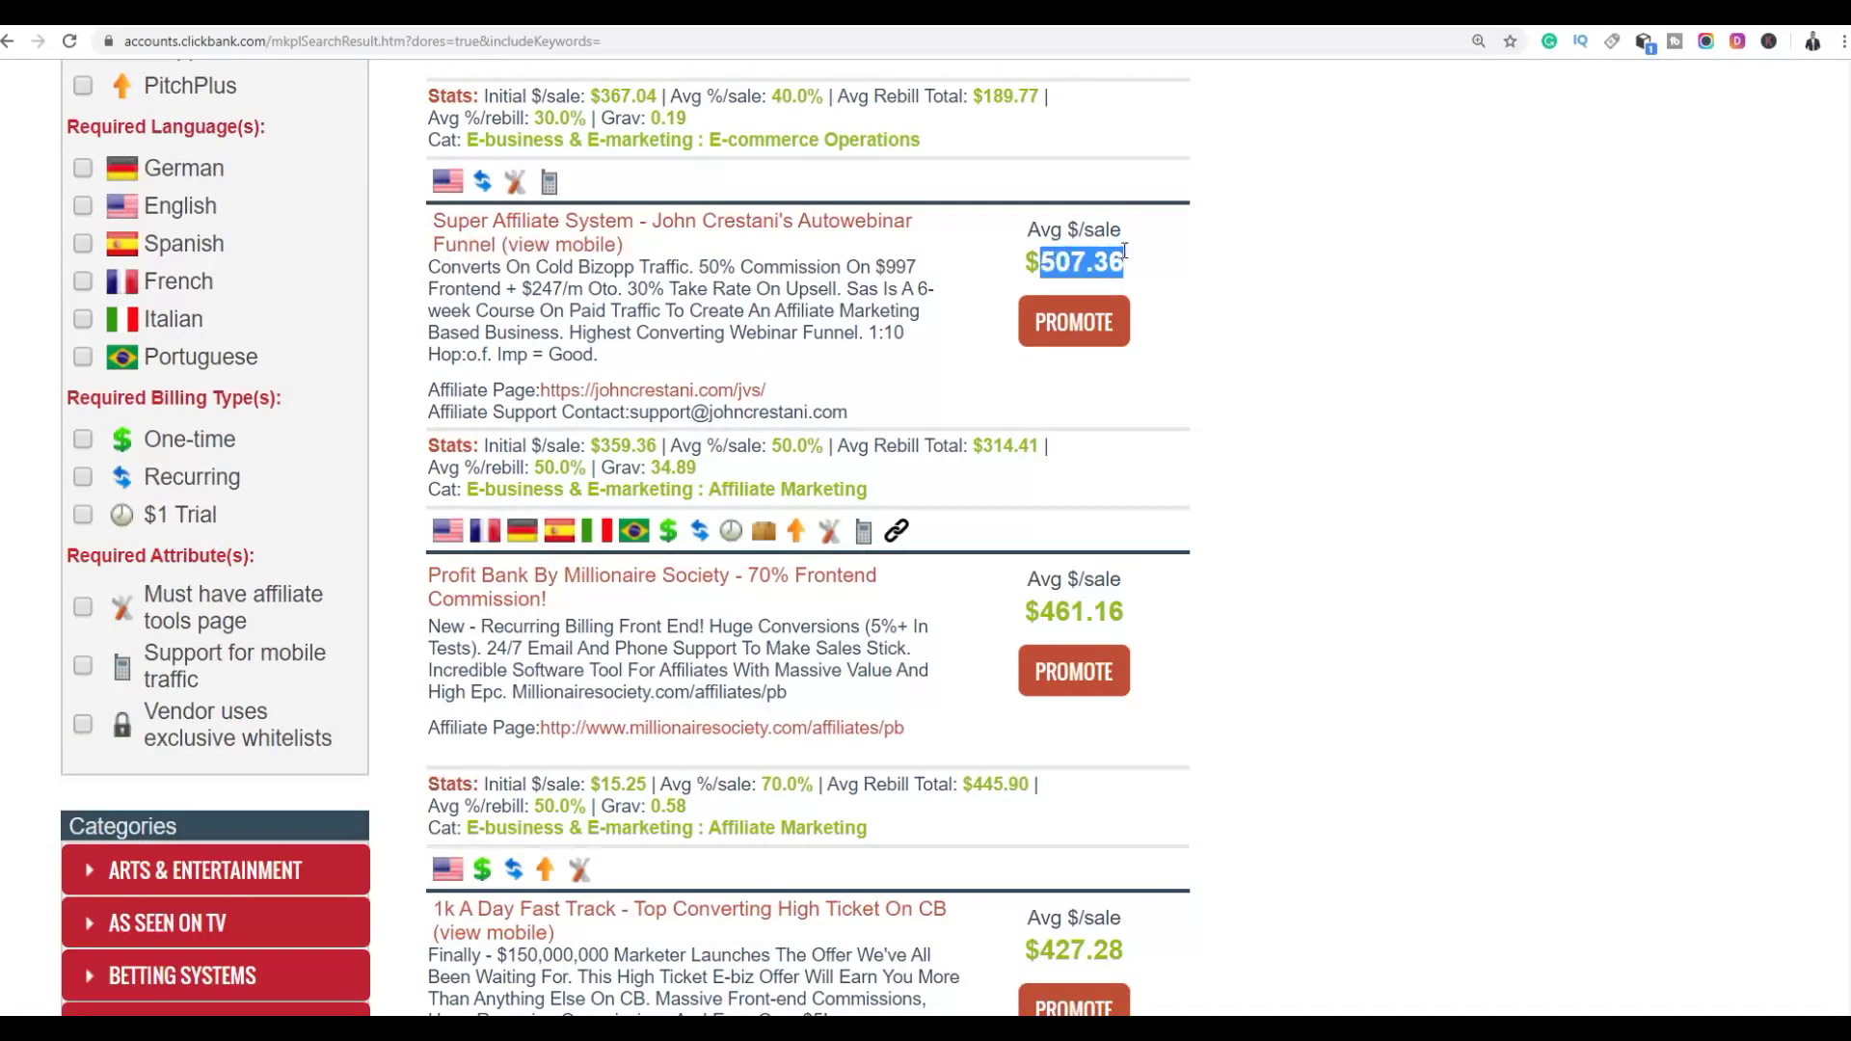
{"action": "left_click", "coordinate": [1258, 300]}
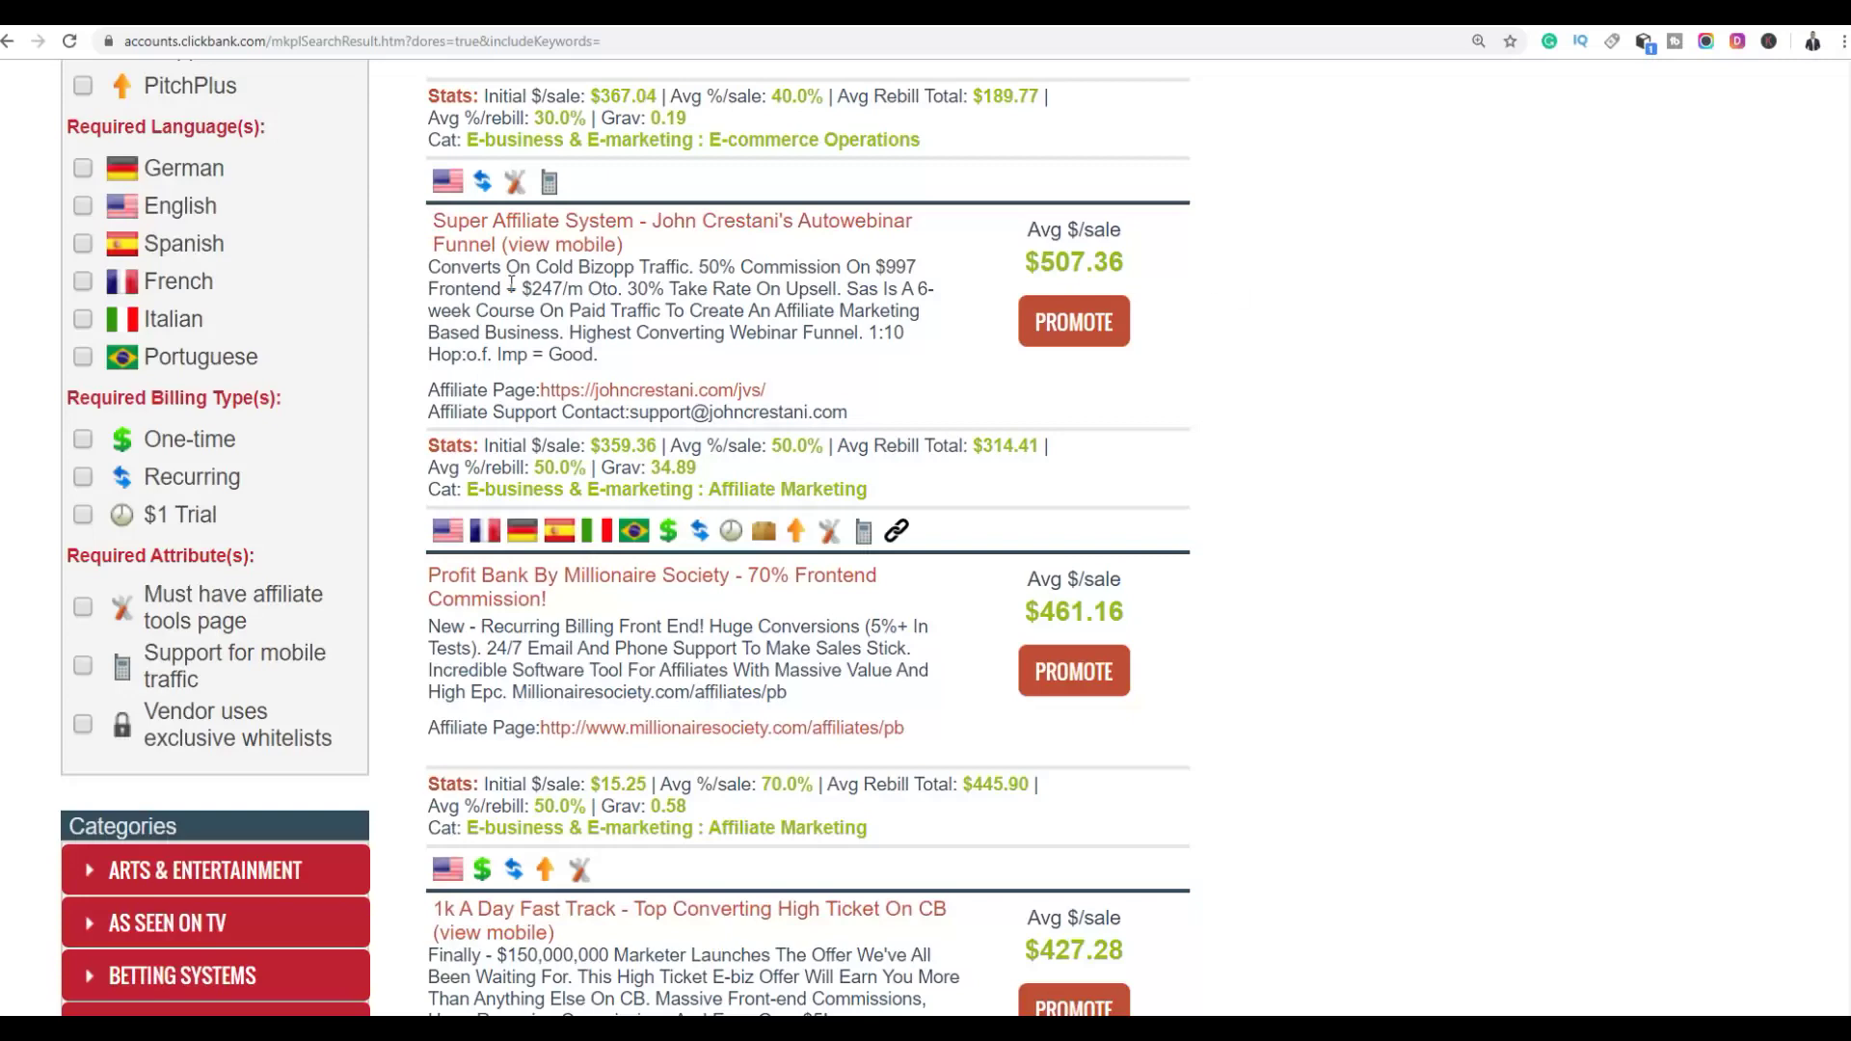
Highlight Super Affiliate System's 34.89 gravity and $314.41 average rebill total
{"action": "scroll", "coordinate": [1247, 318], "scroll_direction": "down", "scroll_amount": 2}
{"action": "scroll", "coordinate": [1275, 313], "scroll_direction": "up", "scroll_amount": 1}
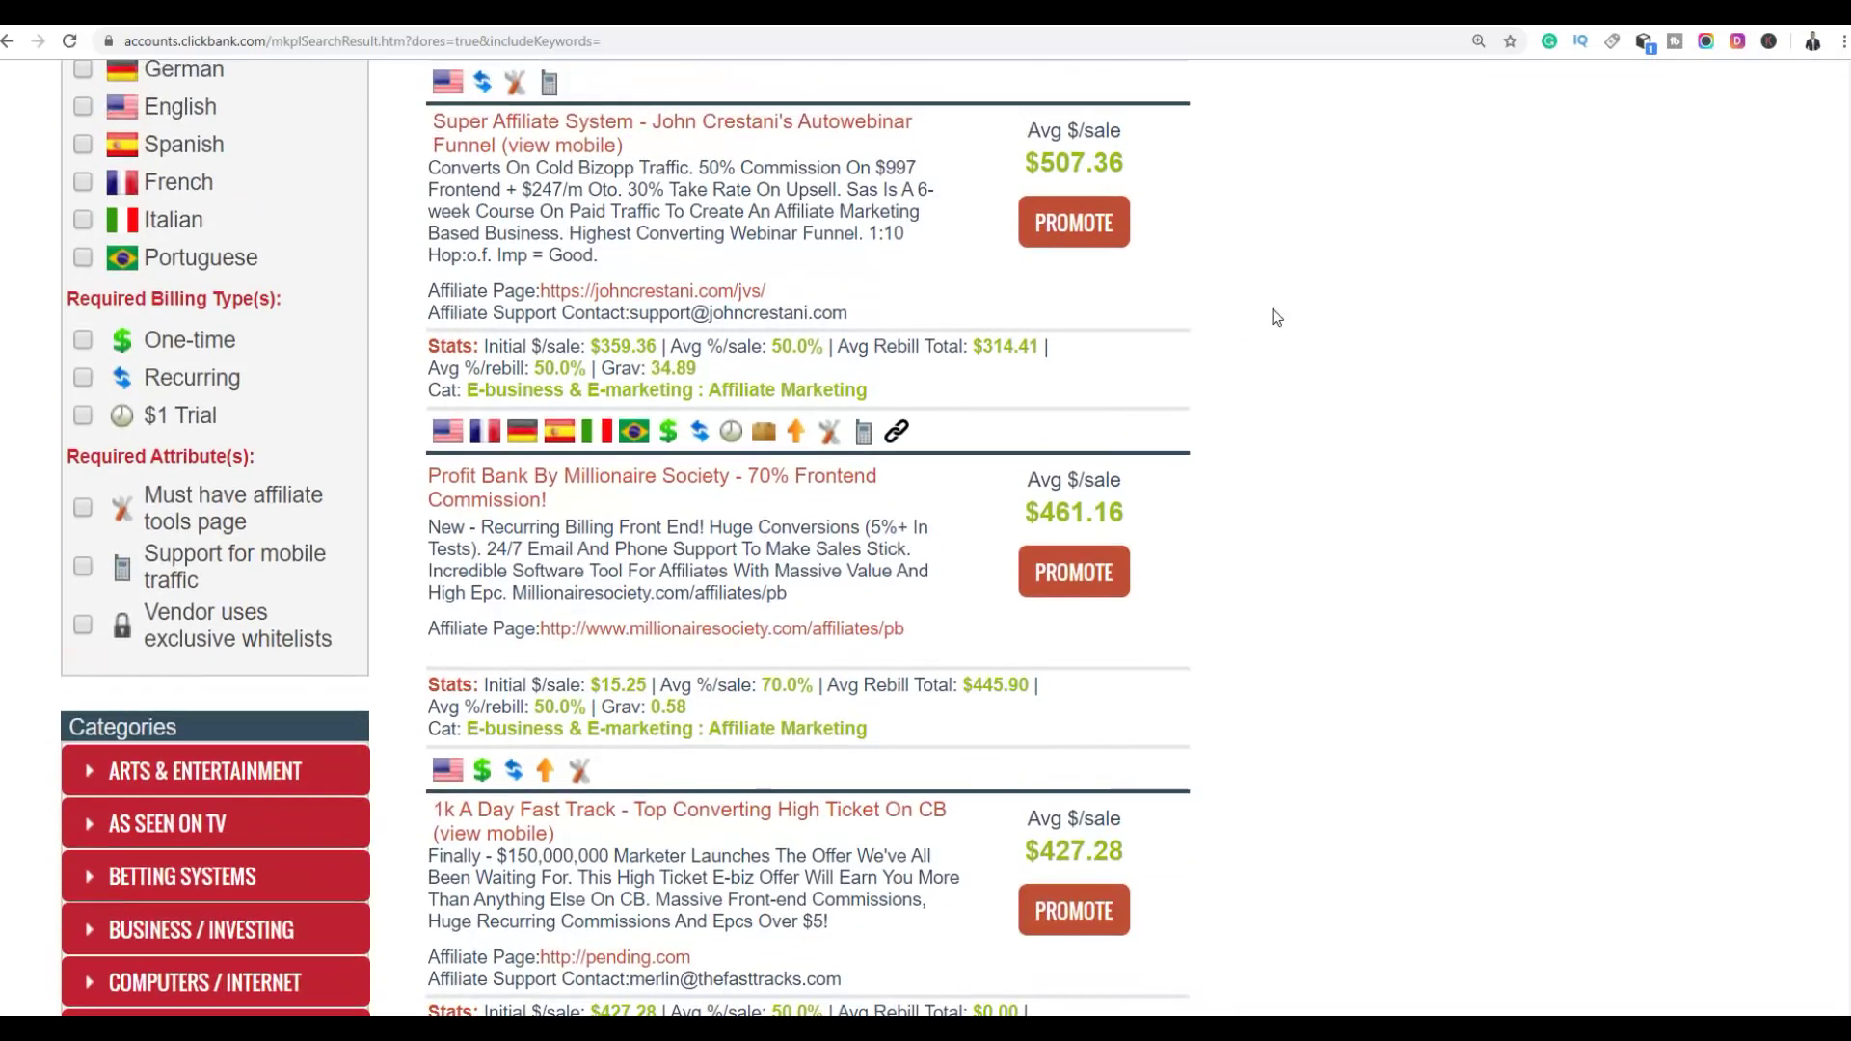
{"action": "left_click_drag", "start_coordinate": [650, 368], "coordinate": [684, 361]}
{"action": "double_click", "coordinate": [679, 364]}
{"action": "left_click", "coordinate": [678, 365]}
{"action": "double_click", "coordinate": [677, 366]}
{"action": "left_click", "coordinate": [677, 365]}
{"action": "left_click_drag", "start_coordinate": [969, 345], "coordinate": [1029, 345]}
{"action": "left_click", "coordinate": [1028, 344]}
Bring up the context menu for the johncrestani.com/jvs/ affiliate page link
{"action": "scroll", "coordinate": [1391, 263], "scroll_direction": "down", "scroll_amount": 3}
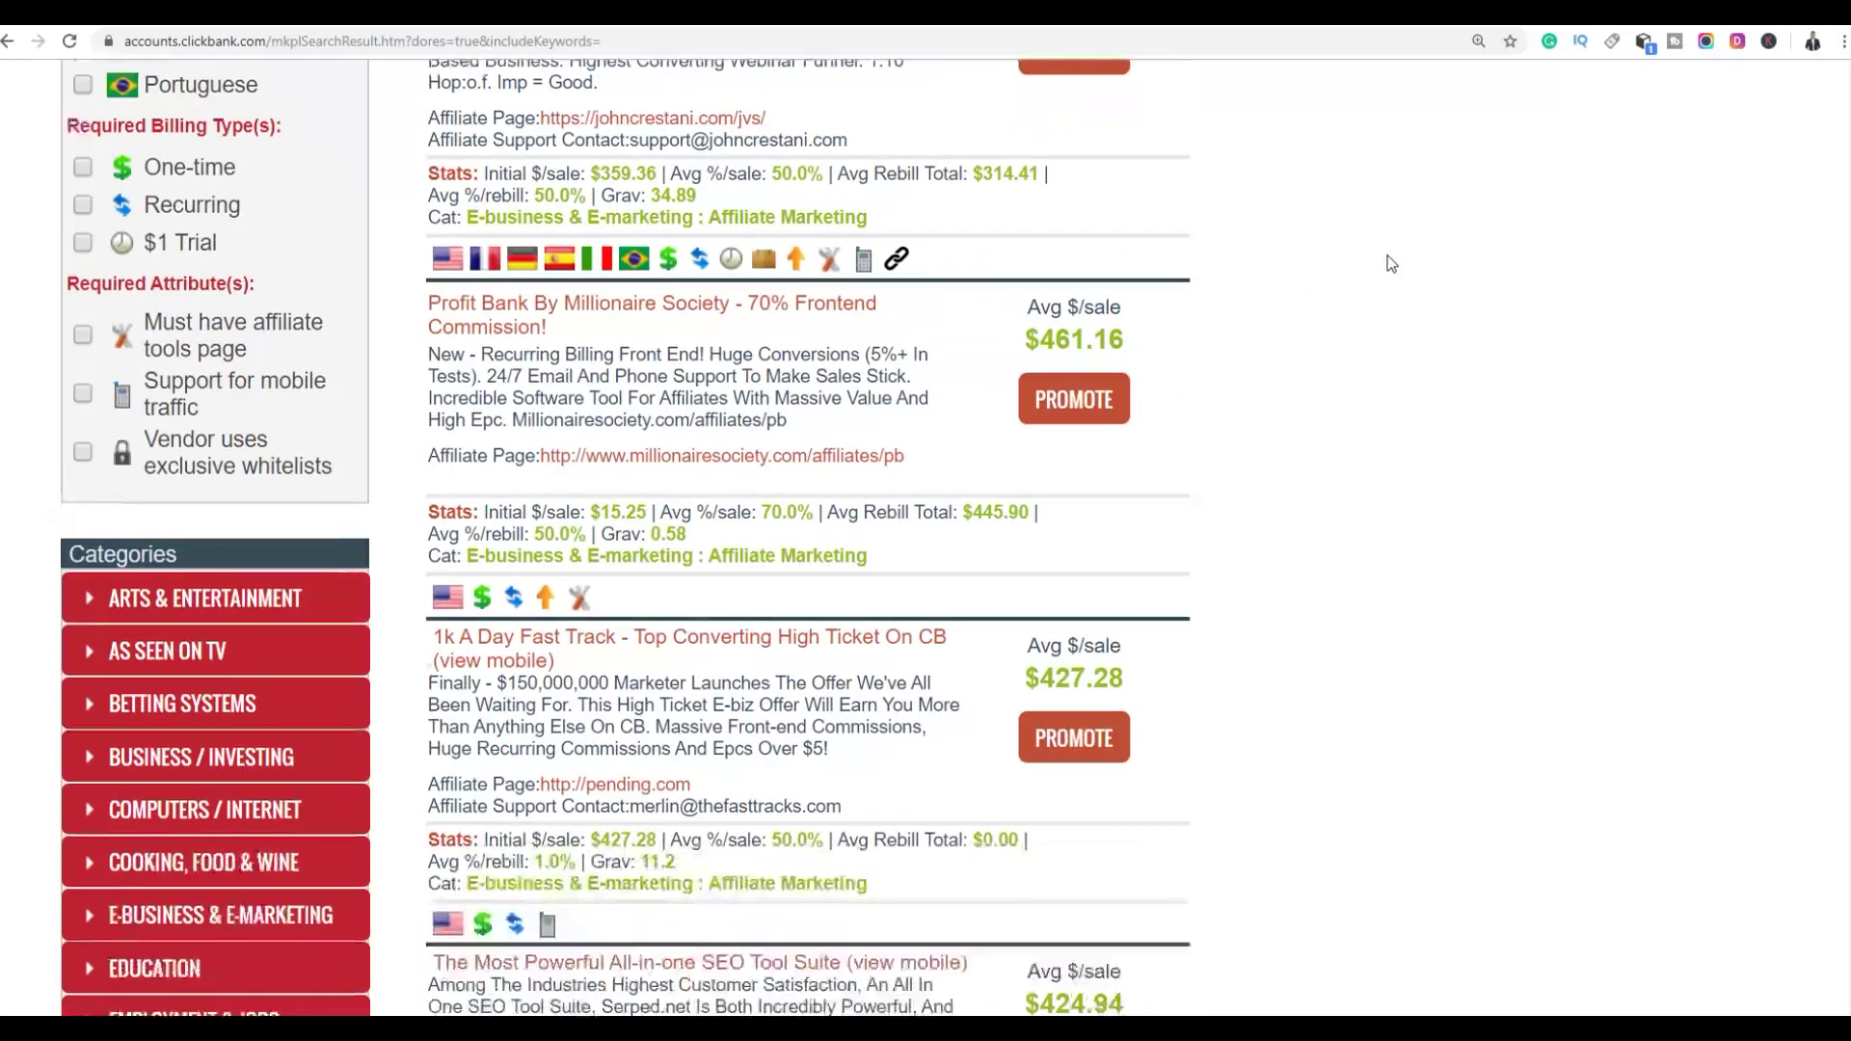
{"action": "scroll", "coordinate": [1391, 263], "scroll_direction": "up", "scroll_amount": 3}
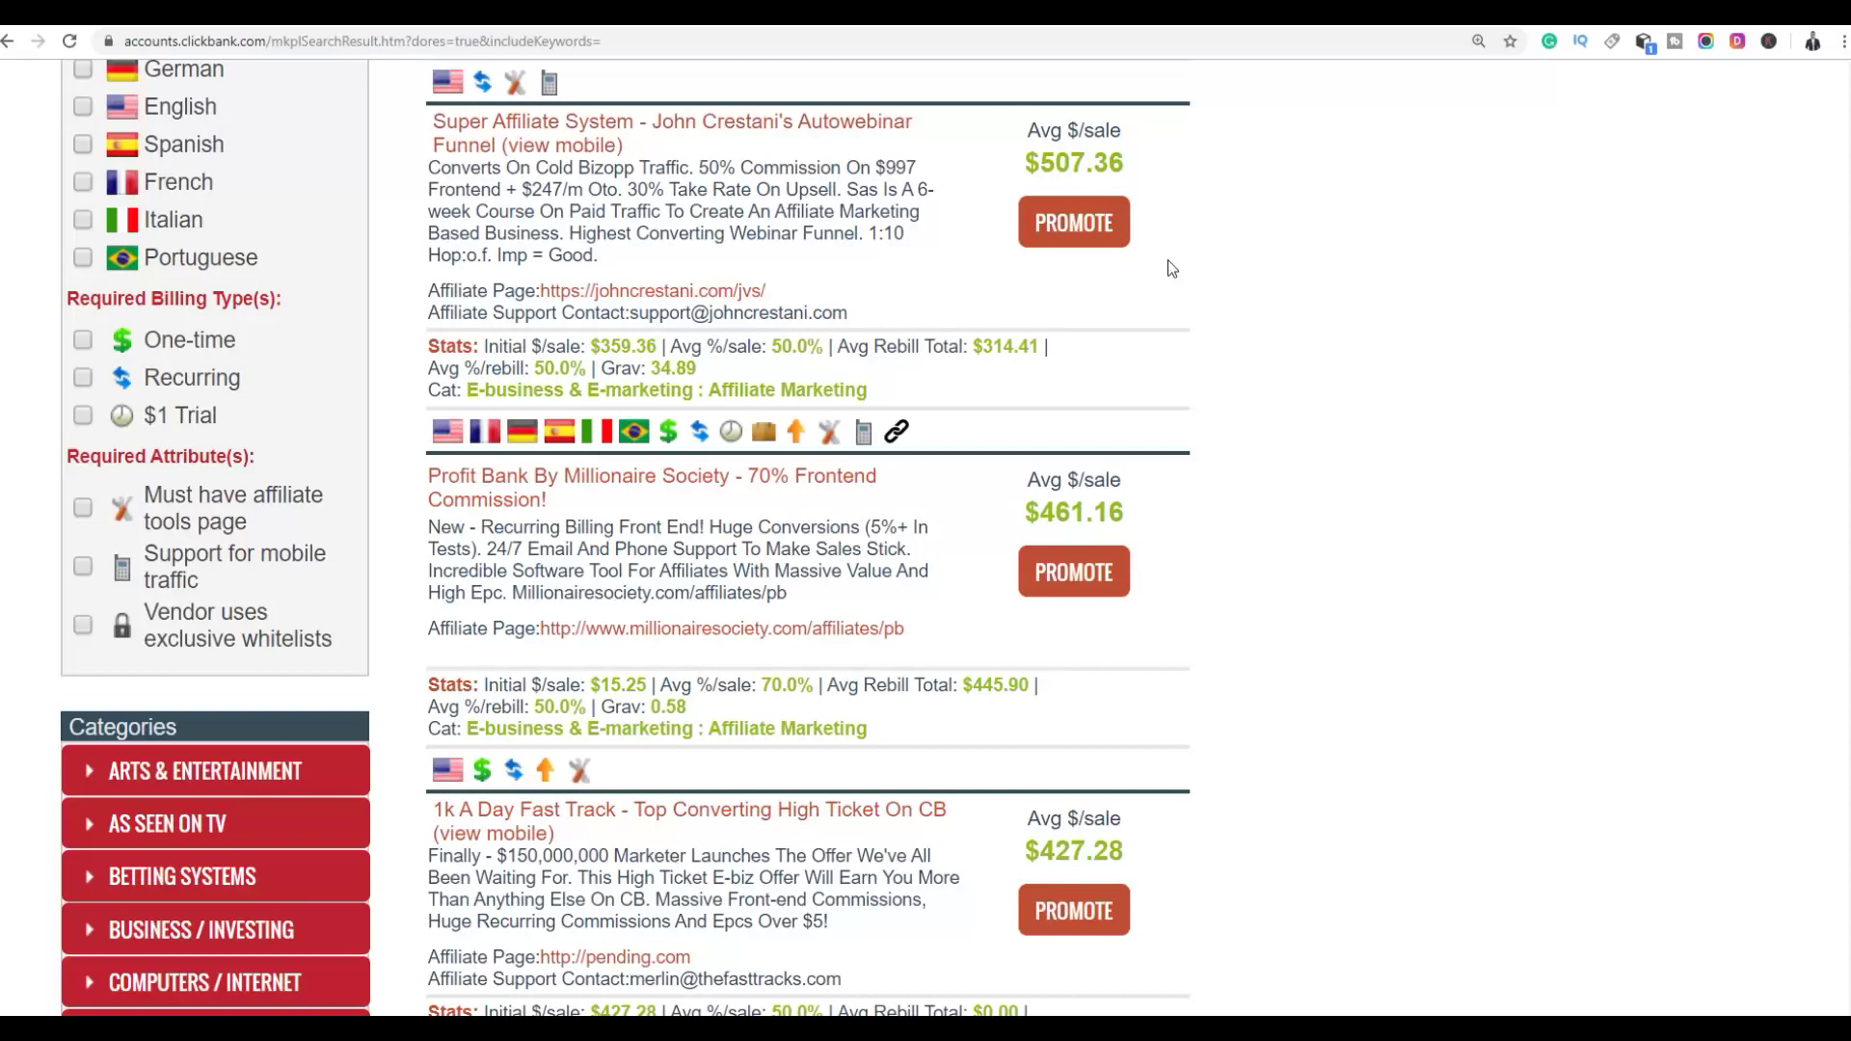
{"action": "scroll", "coordinate": [1272, 174], "scroll_direction": "up", "scroll_amount": 2}
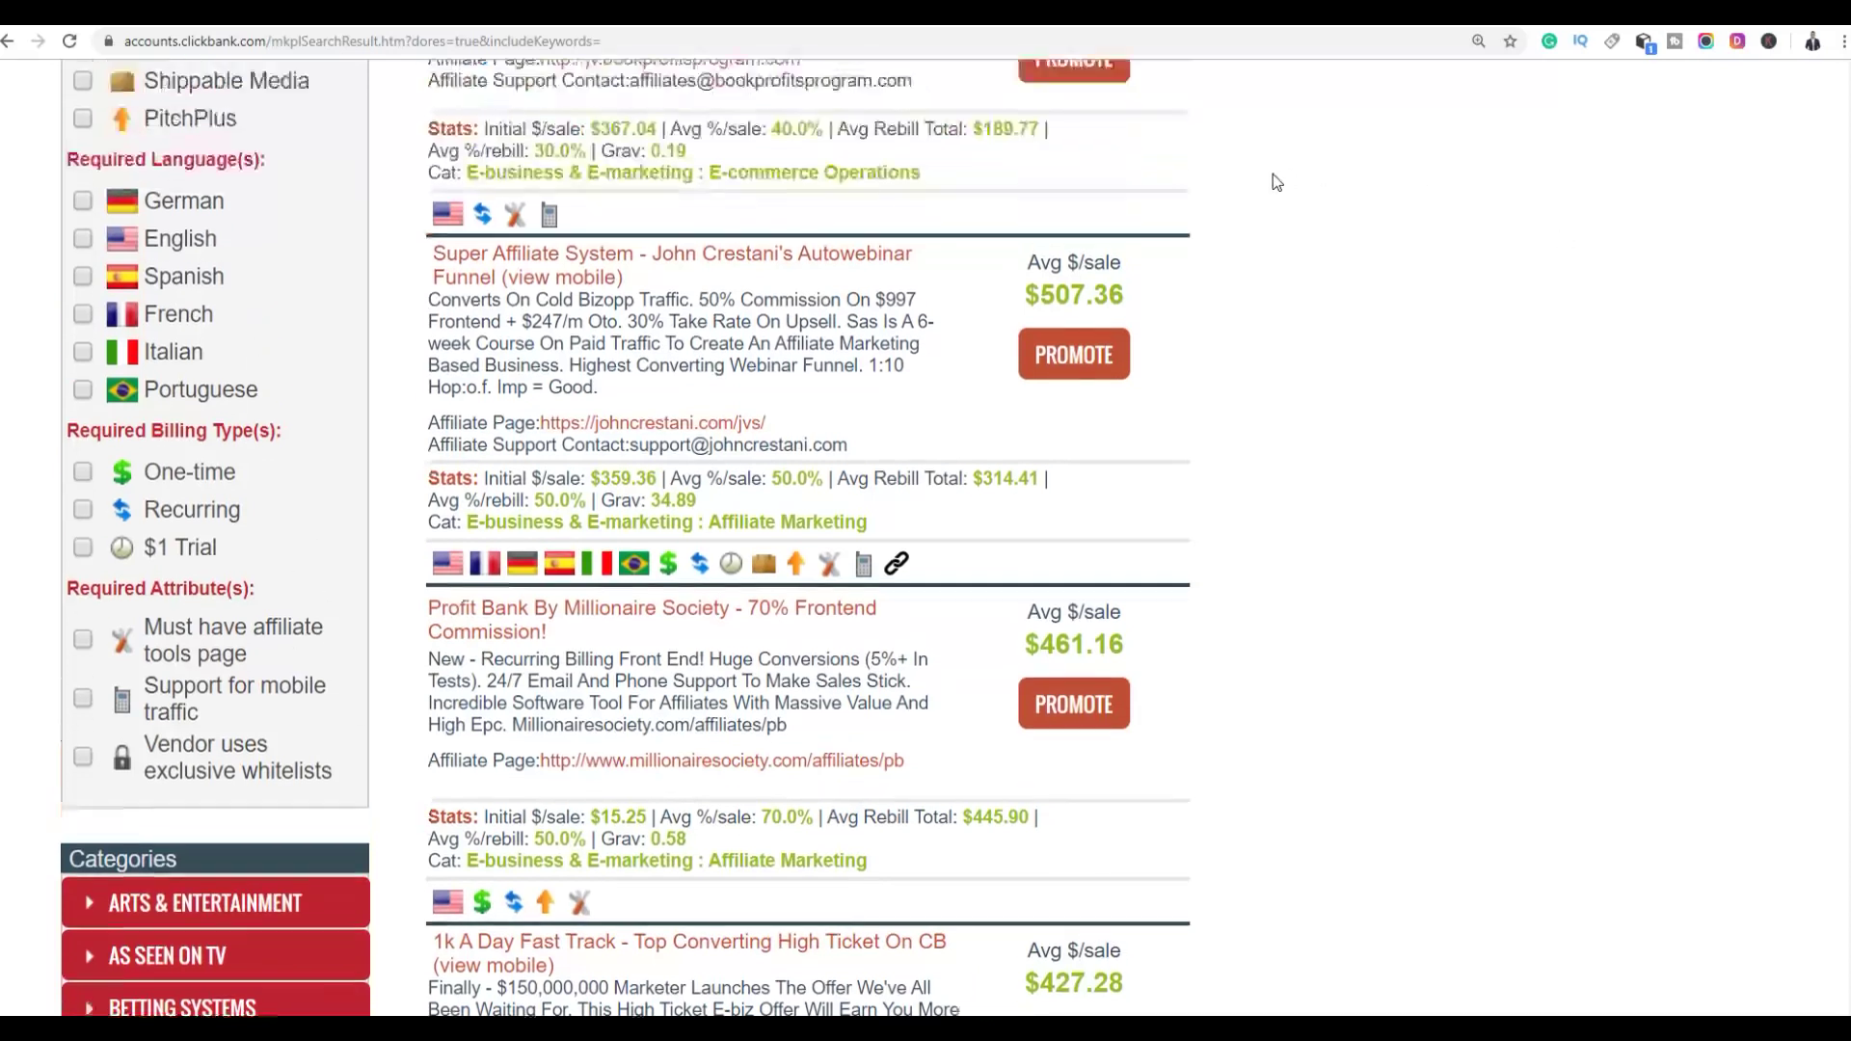
{"action": "right_click", "coordinate": [661, 493]}
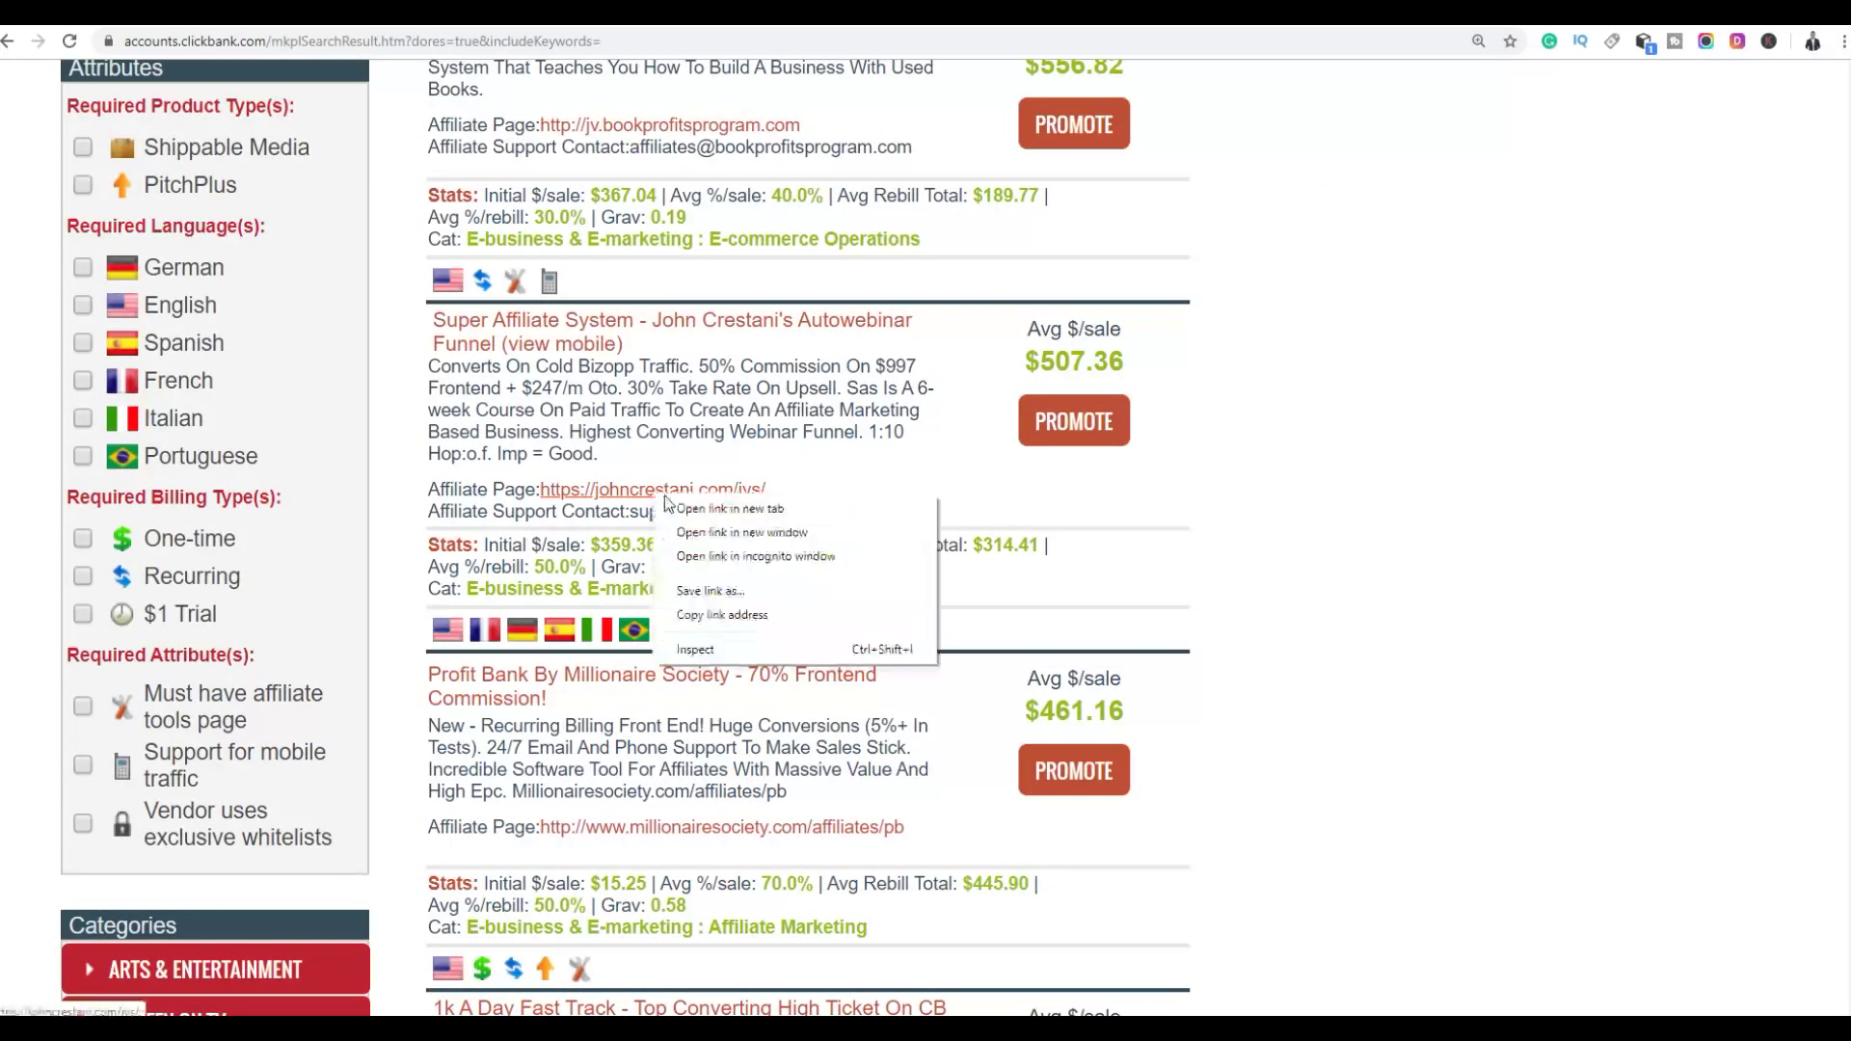
Open the Super Affiliate System JV page in a new tab and pause its sales video
{"action": "left_click", "coordinate": [686, 507]}
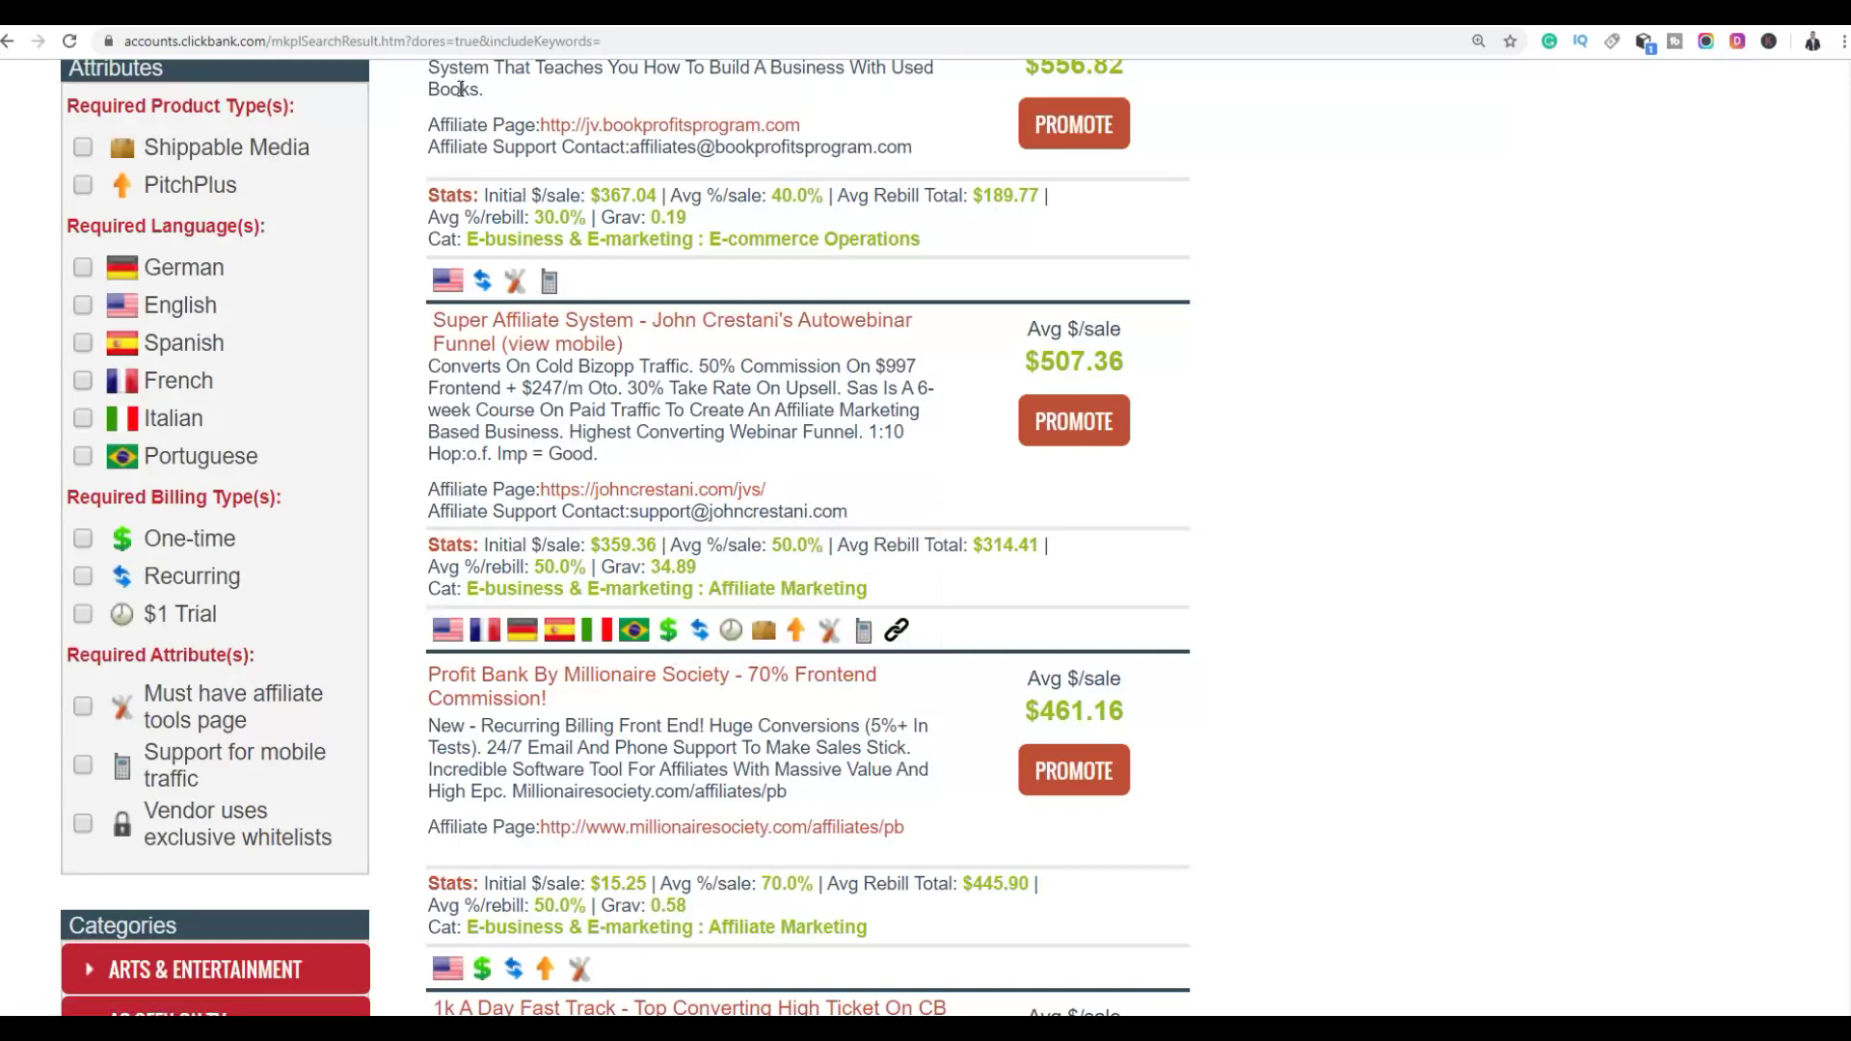
{"action": "key", "text": "ctrl+Tab"}
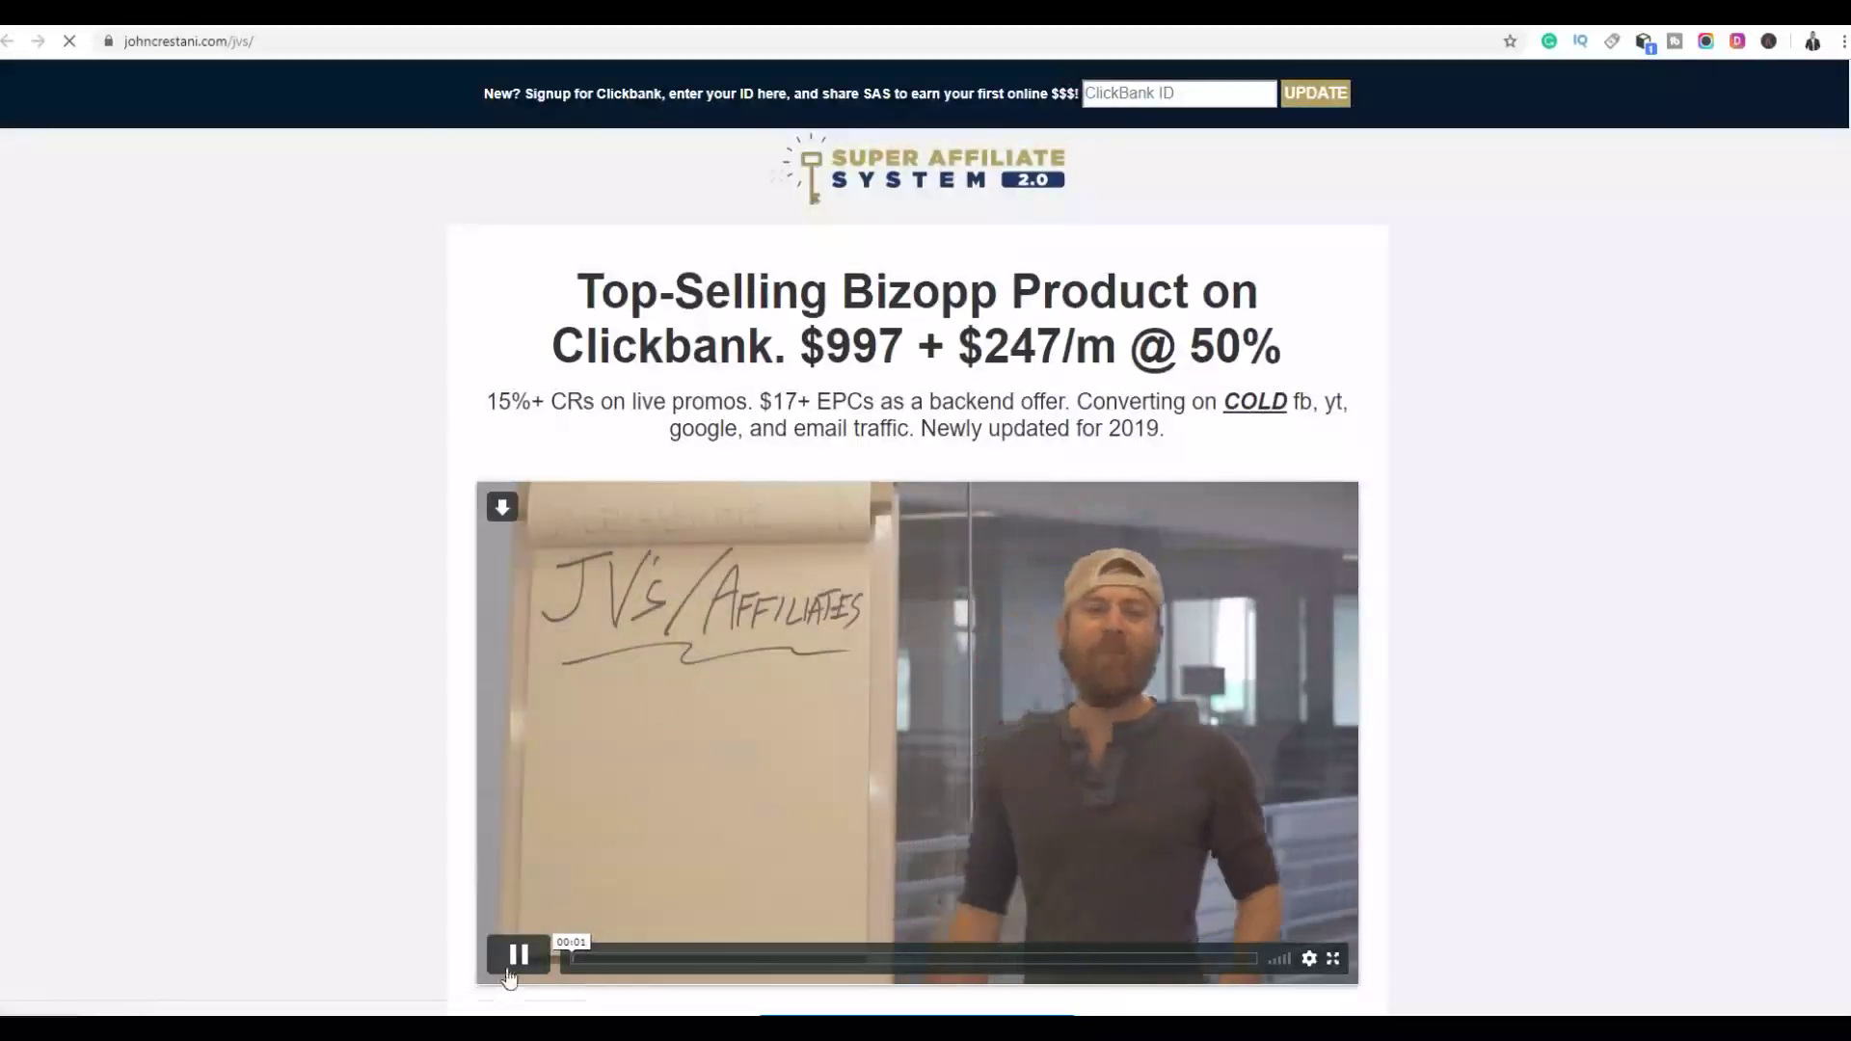
{"action": "left_click", "coordinate": [560, 837]}
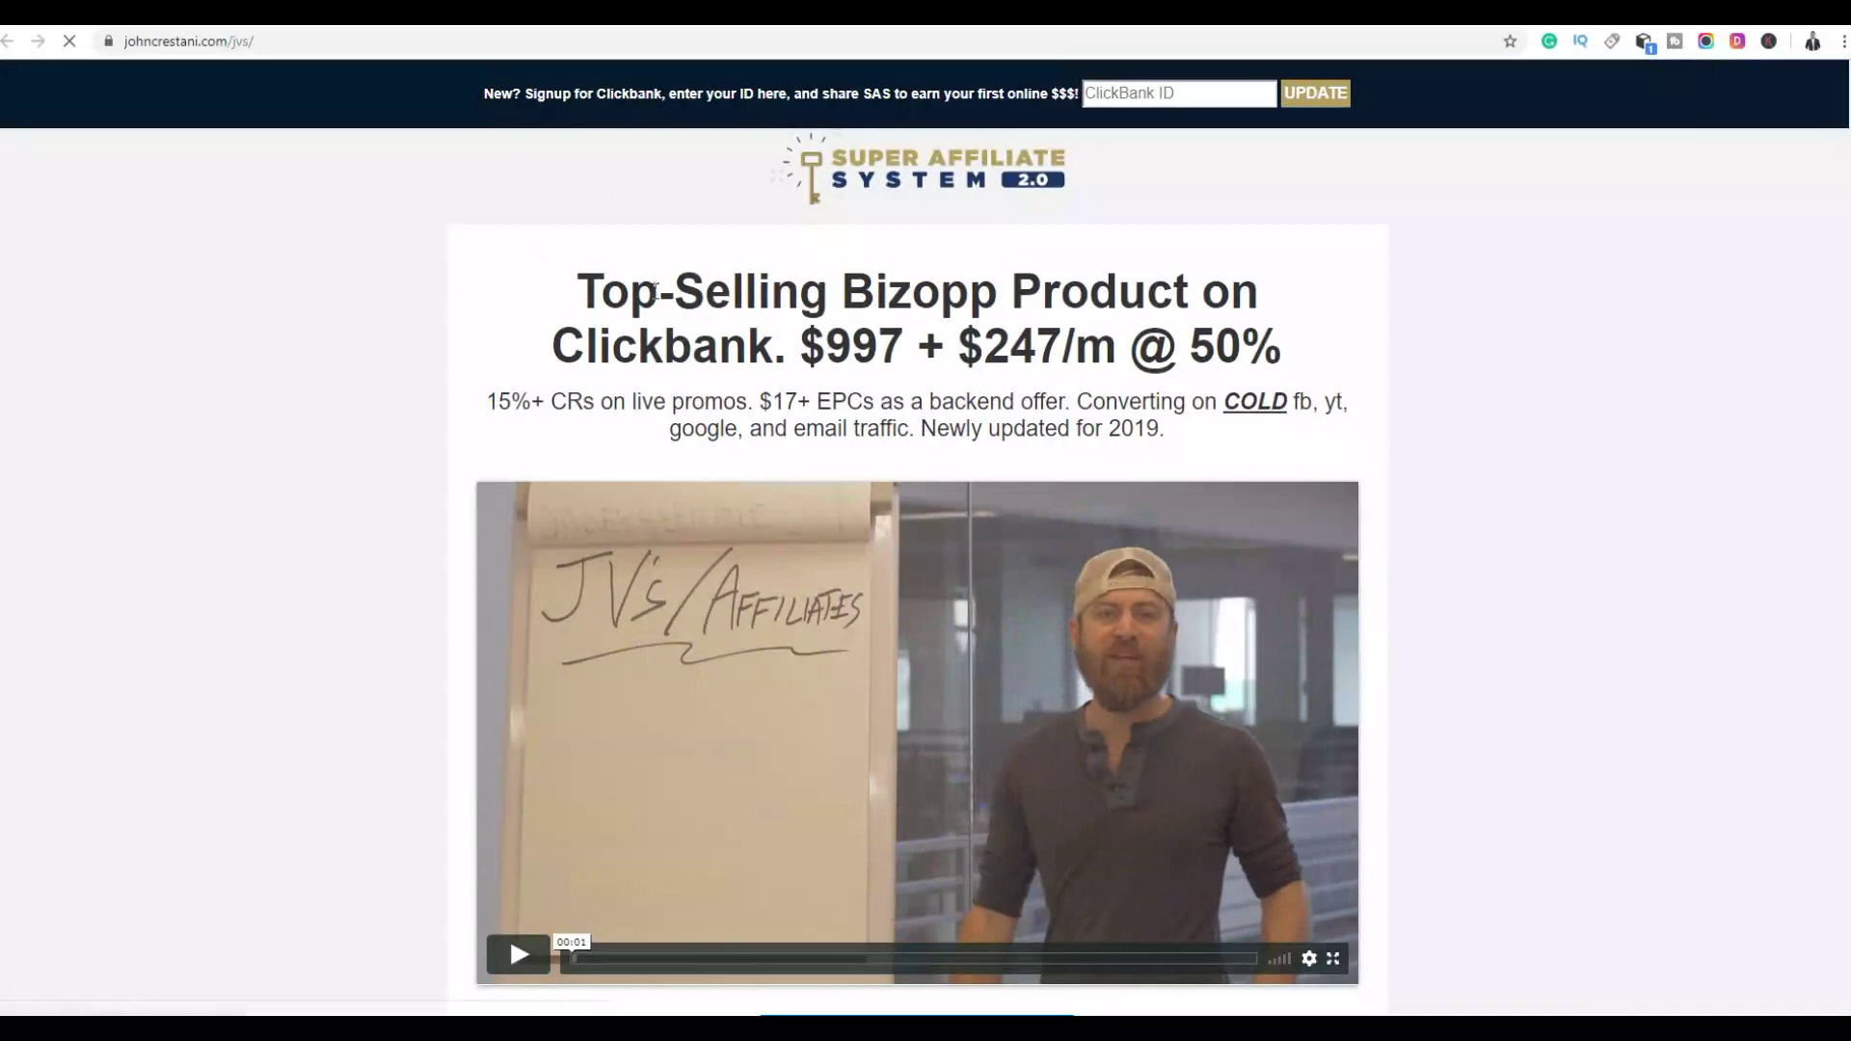
{"action": "key", "text": "ctrl+Tab"}
Zoom the JV page to 125% from Chrome's menu
{"action": "left_click", "coordinate": [1842, 43]}
{"action": "left_click", "coordinate": [1790, 225]}
{"action": "left_click", "coordinate": [1790, 226]}
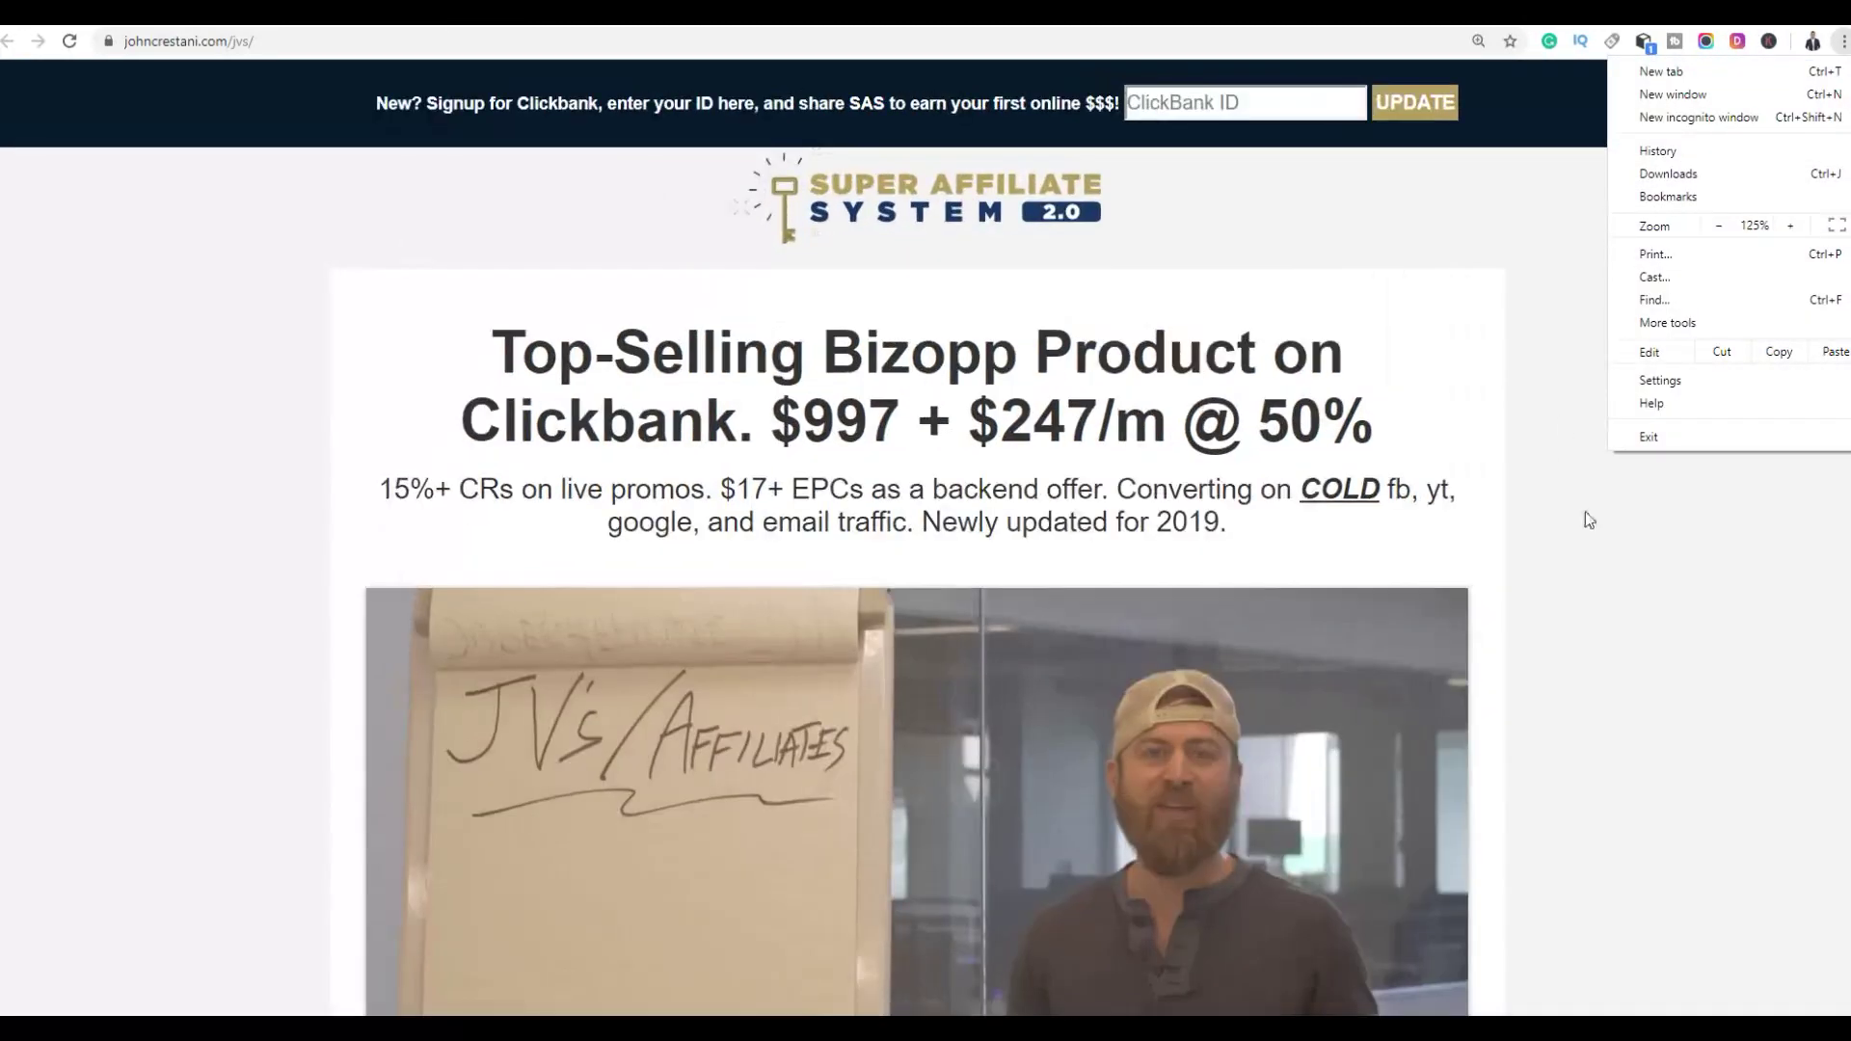
{"action": "left_click", "coordinate": [1584, 515]}
{"action": "scroll", "coordinate": [1561, 248], "scroll_direction": "down", "scroll_amount": 1}
{"action": "scroll", "coordinate": [1698, 298], "scroll_direction": "up", "scroll_amount": 1}
{"action": "scroll", "coordinate": [1700, 299], "scroll_direction": "down", "scroll_amount": 5}
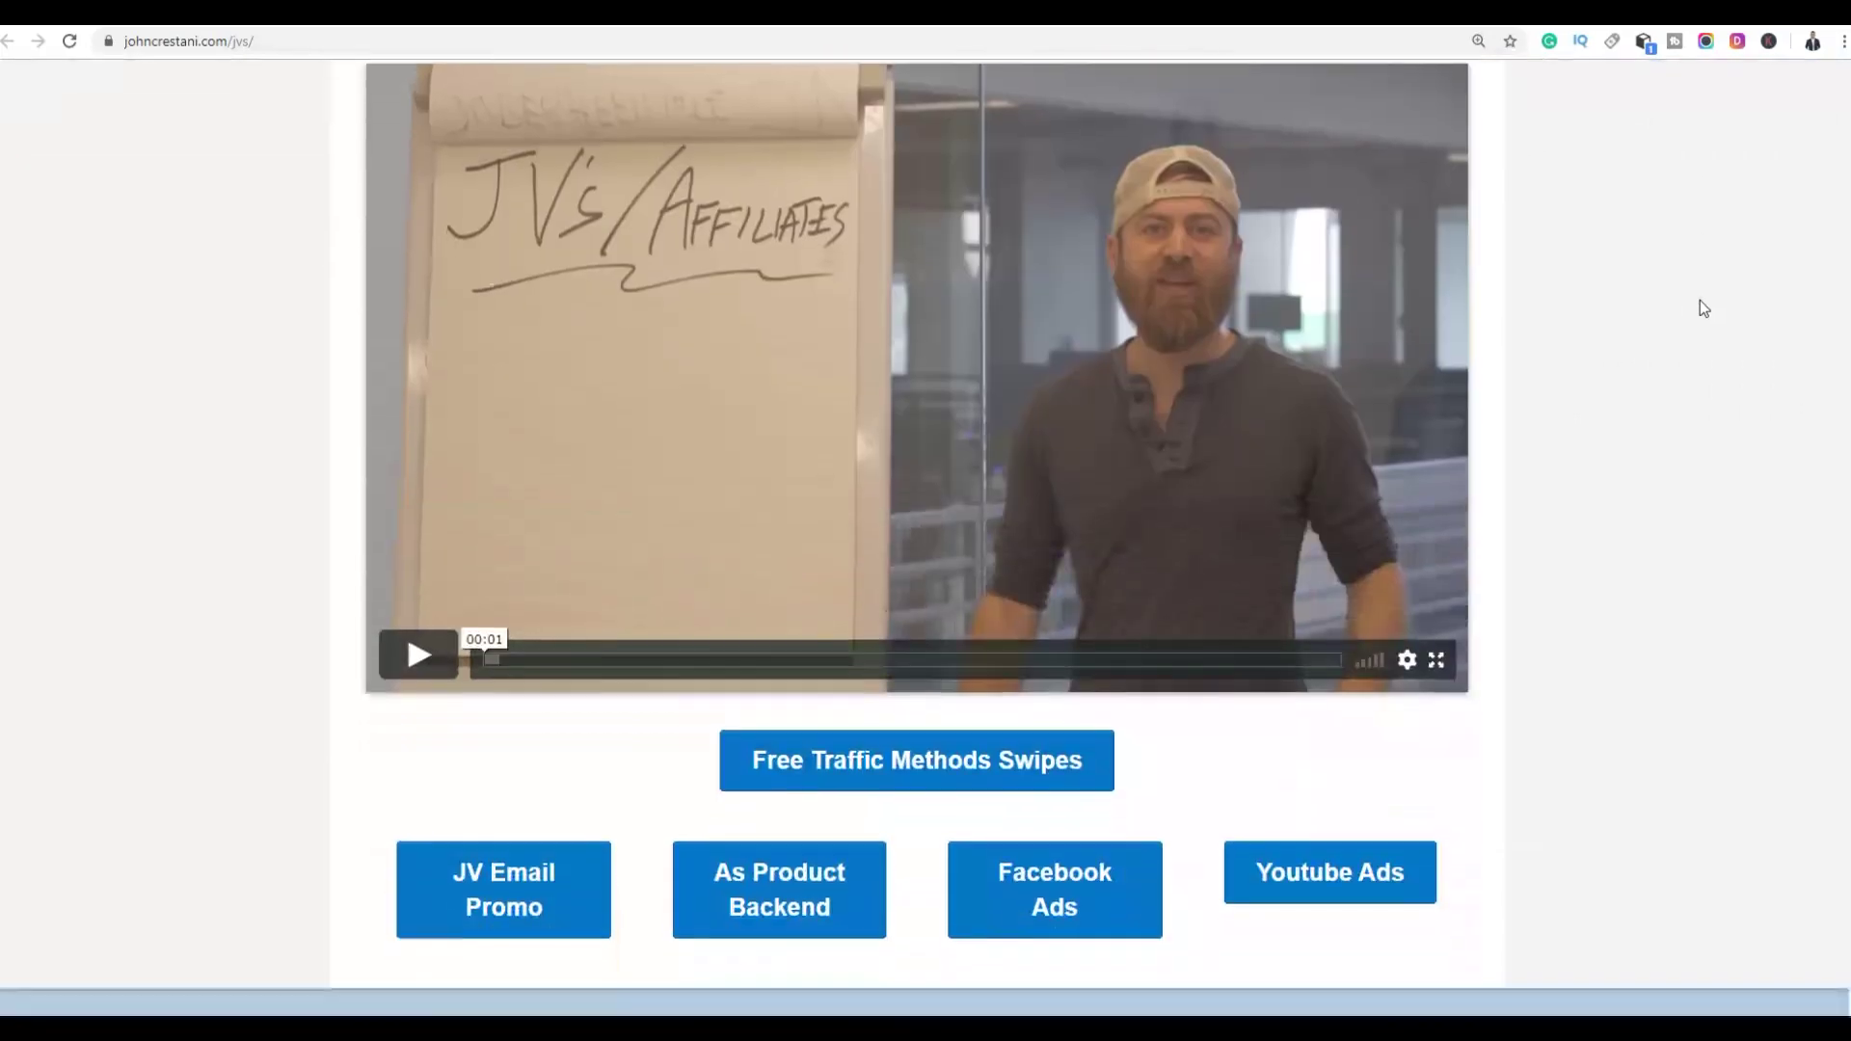
{"action": "scroll", "coordinate": [1699, 299], "scroll_direction": "down", "scroll_amount": 3}
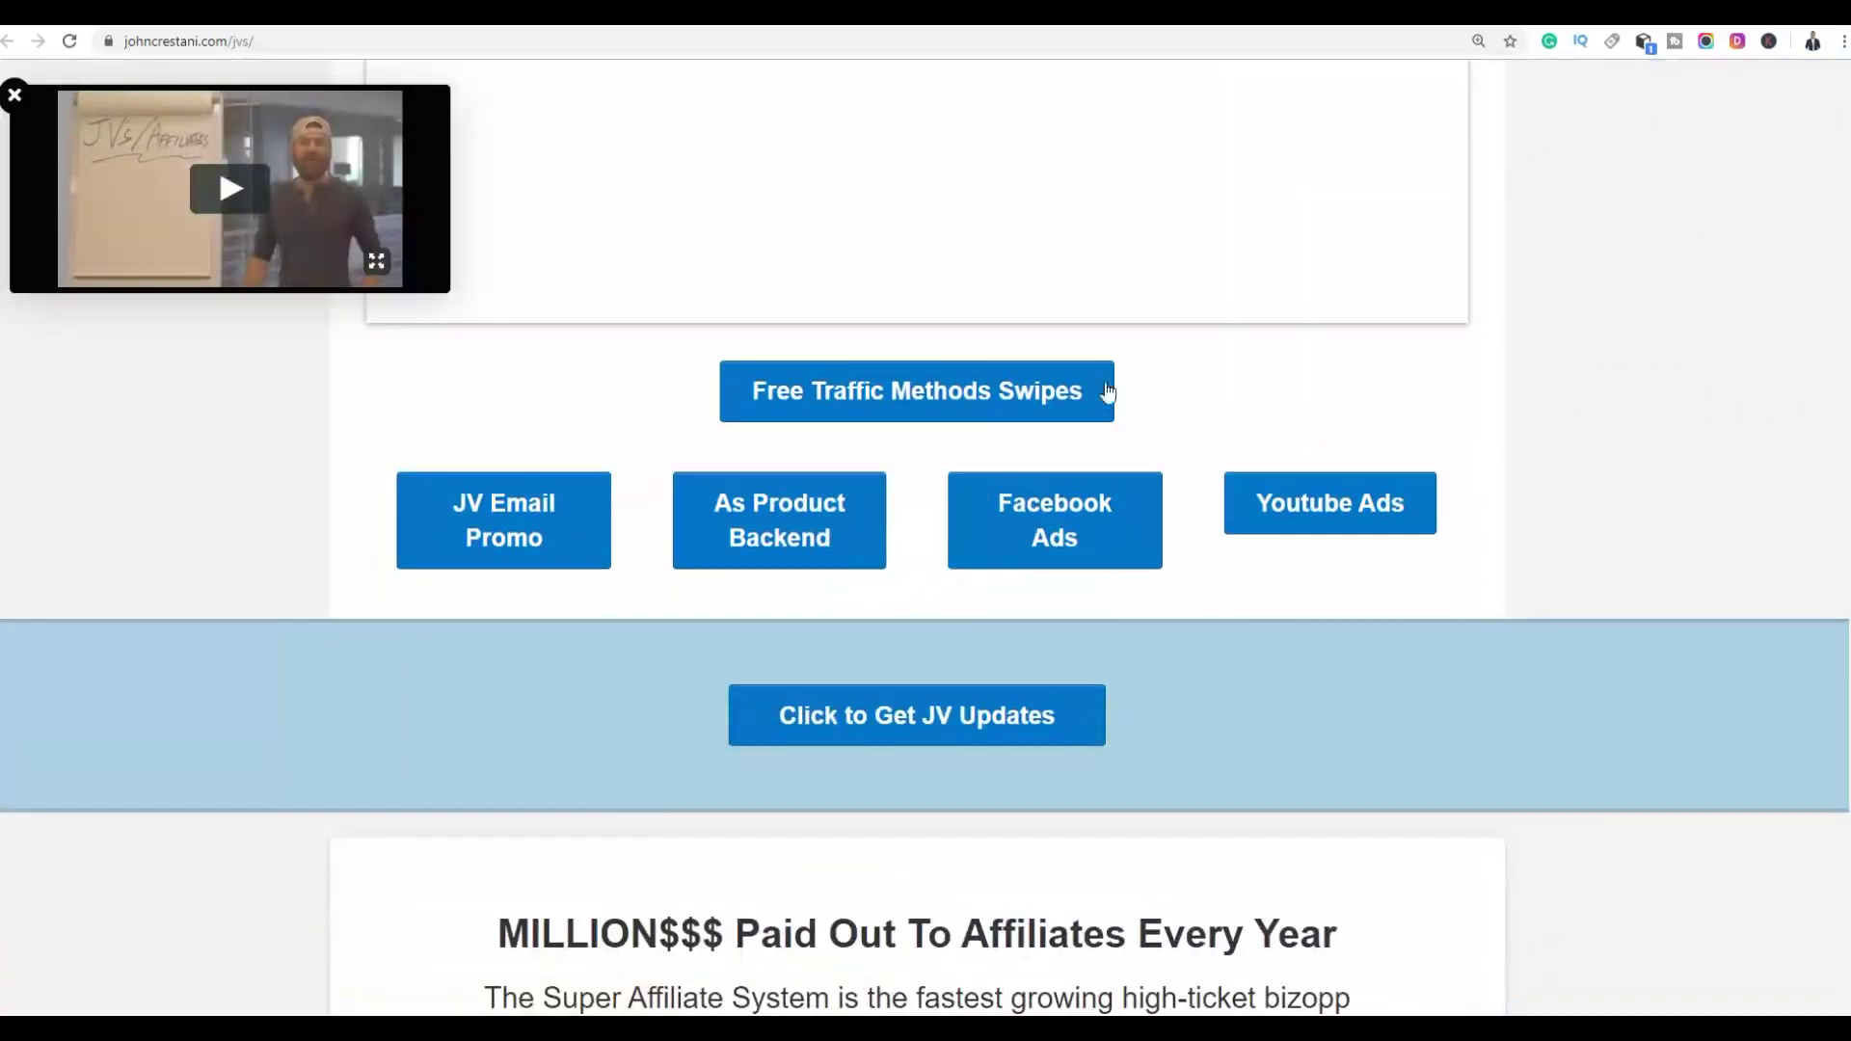
Jump to Free Traffic Method Swipes, read the classified ad copy, then switch to Nullads
{"action": "left_click", "coordinate": [965, 395]}
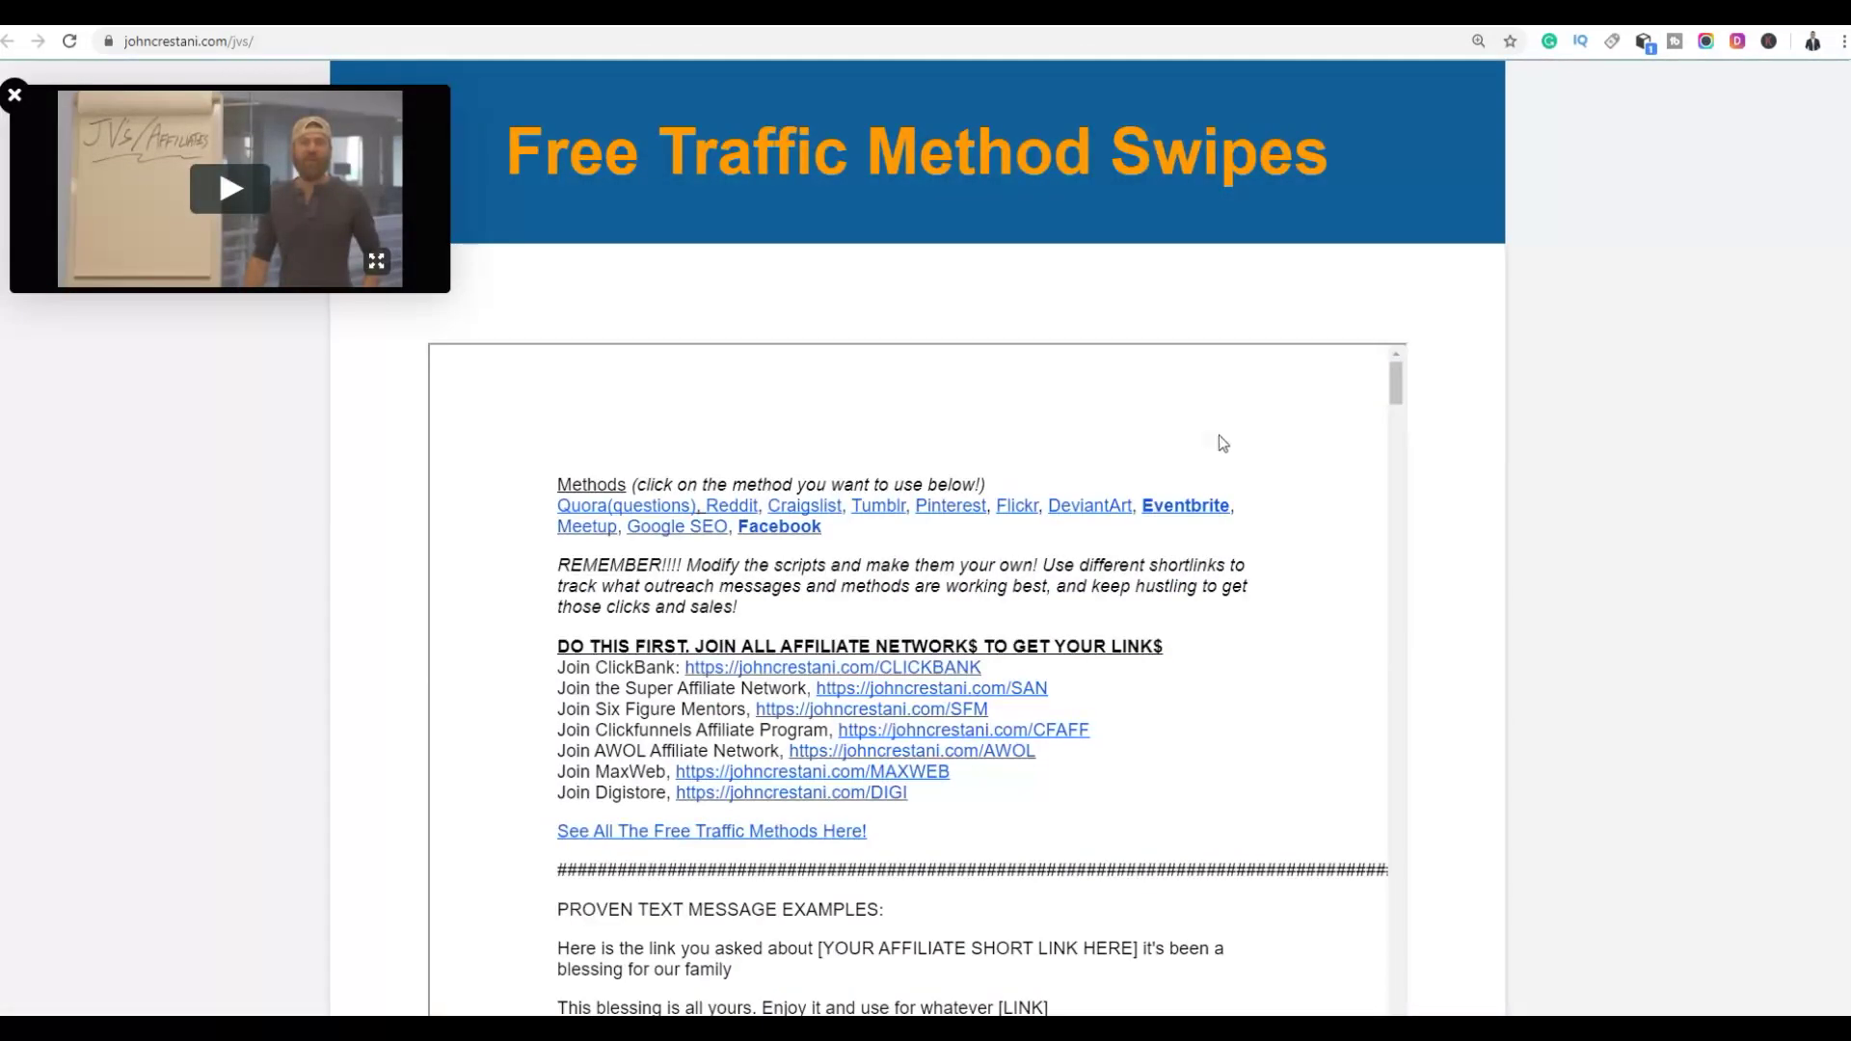
{"action": "scroll", "coordinate": [1472, 477], "scroll_direction": "down", "scroll_amount": 5}
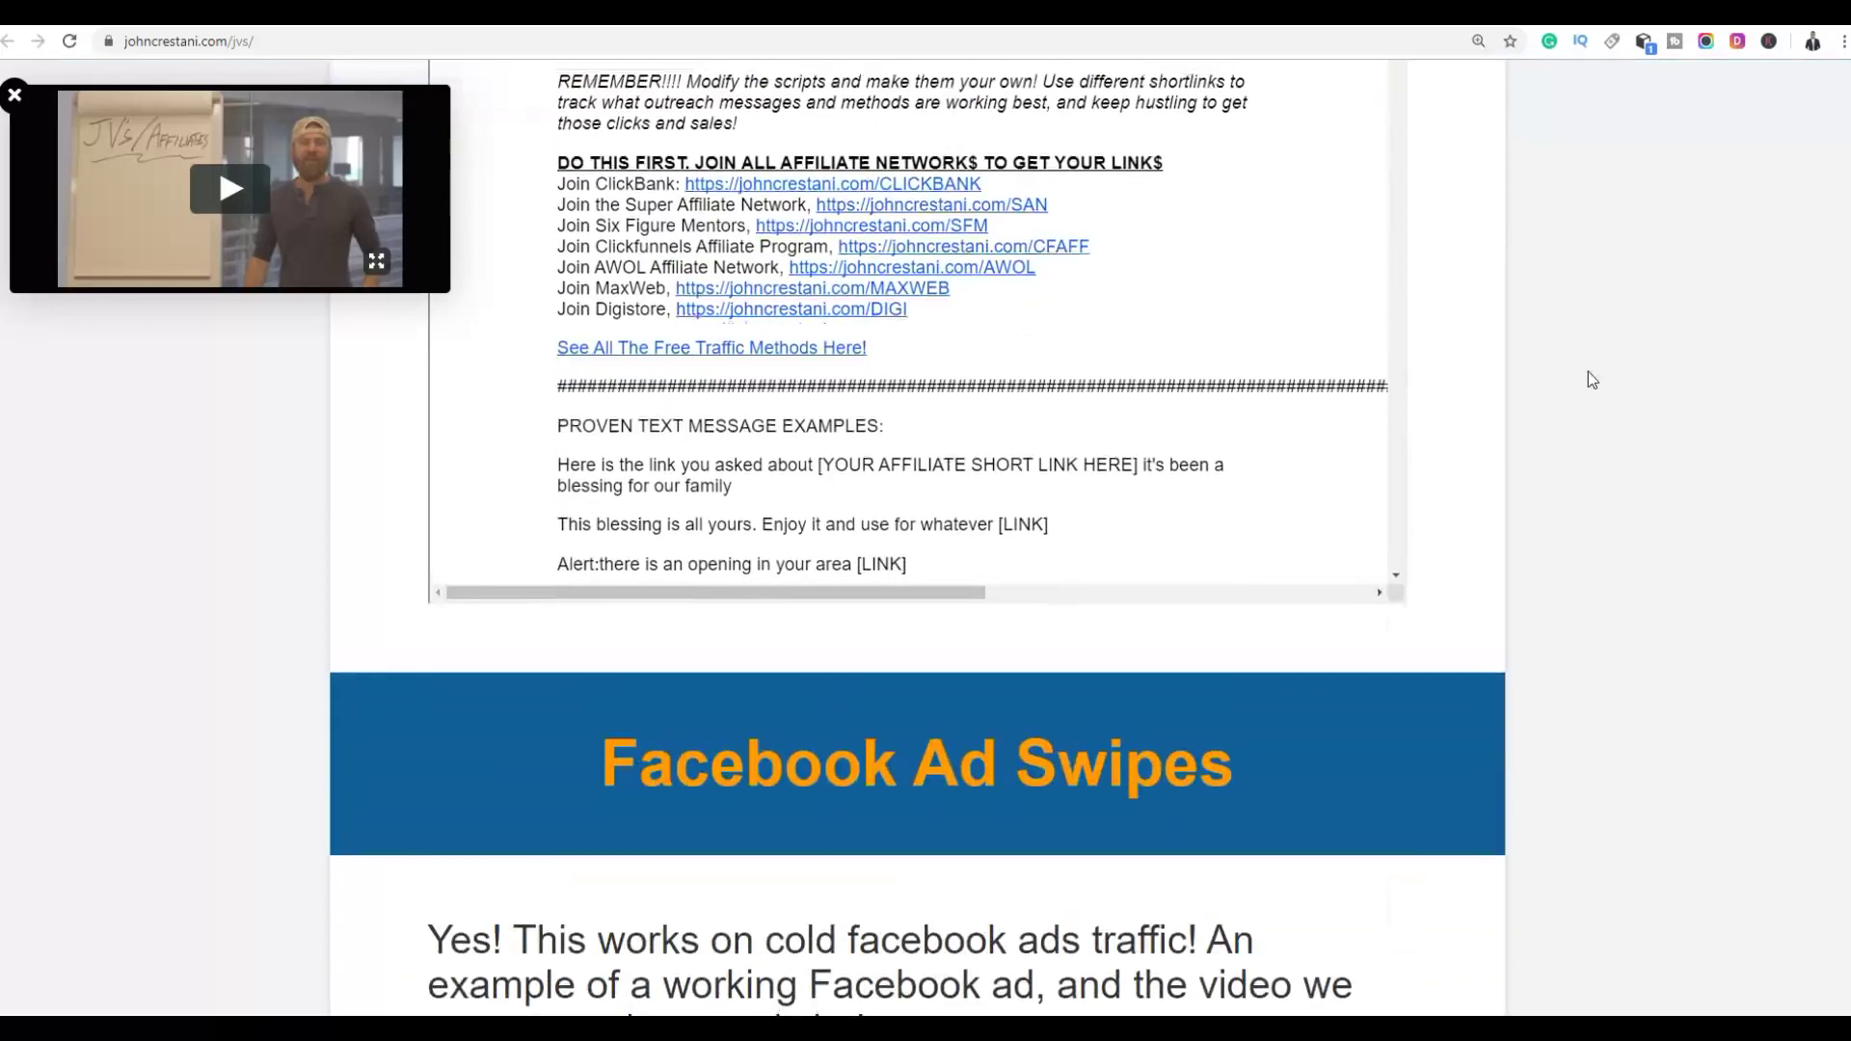
{"action": "scroll", "coordinate": [1590, 378], "scroll_direction": "up", "scroll_amount": 3}
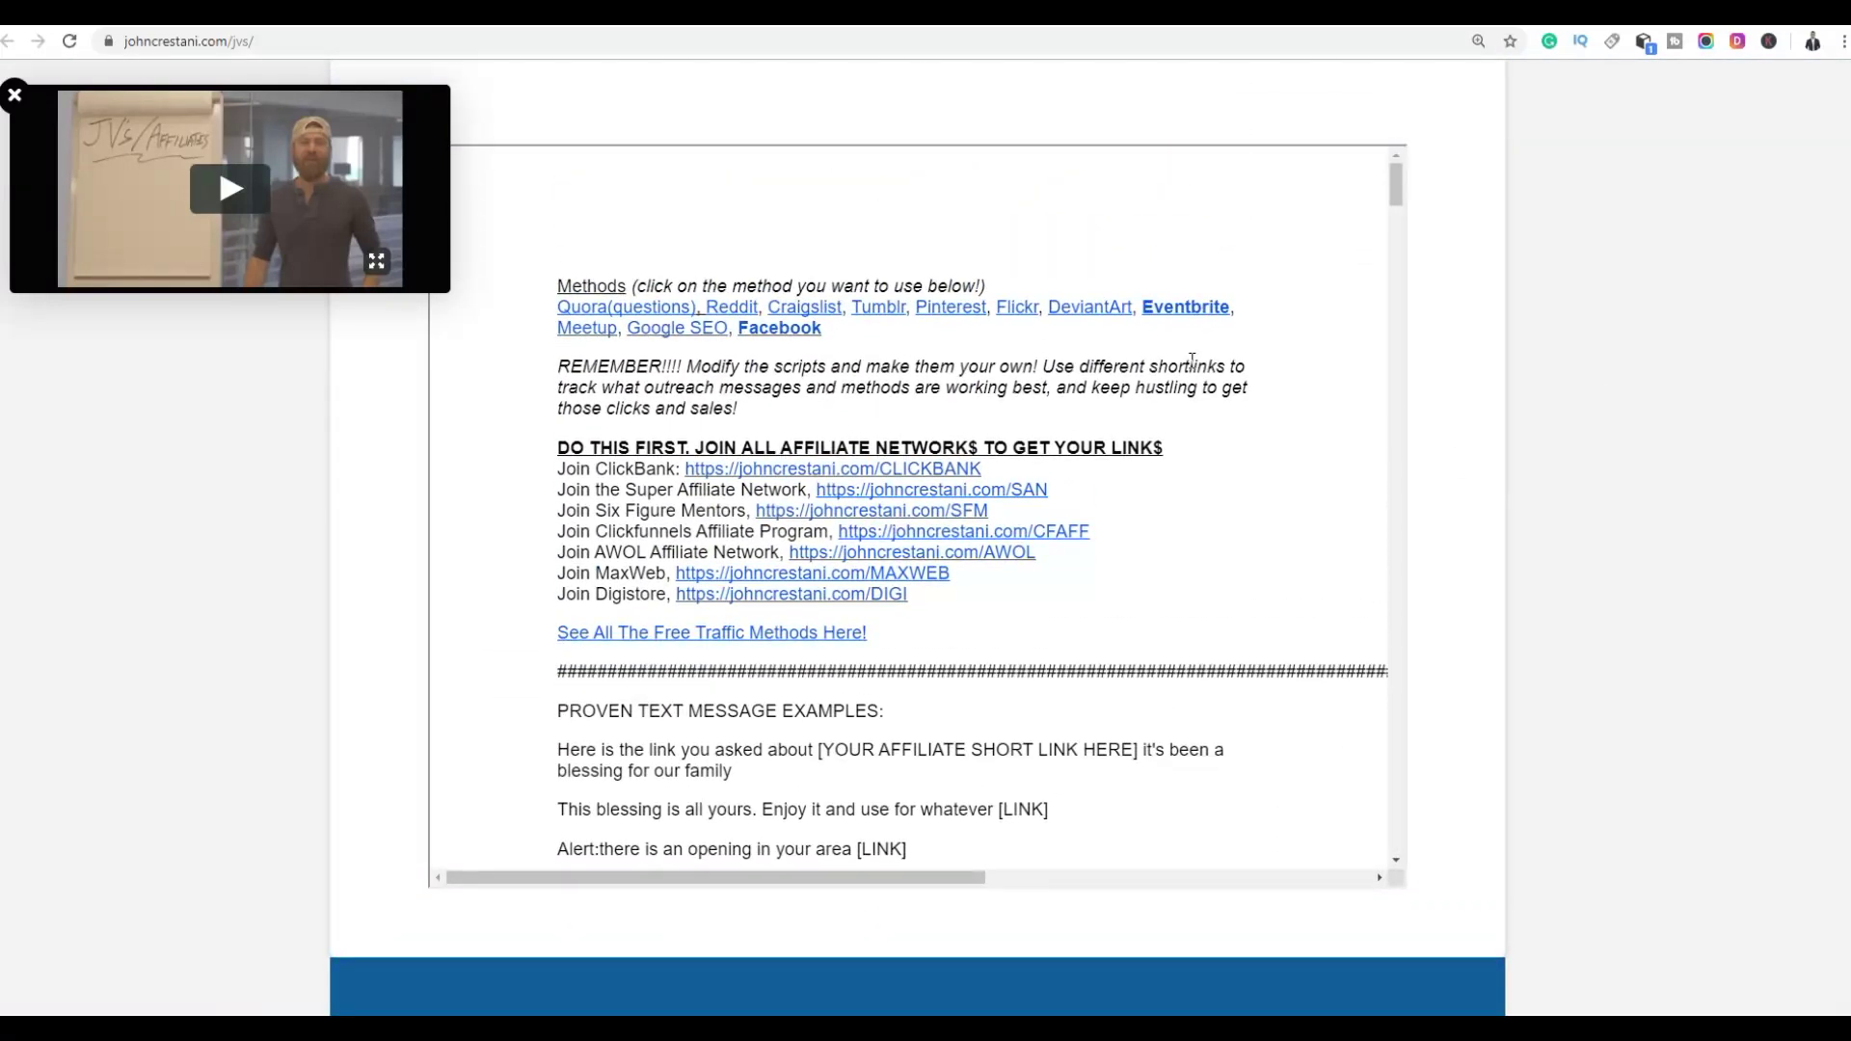
{"action": "scroll", "coordinate": [992, 351], "scroll_direction": "down", "scroll_amount": 6}
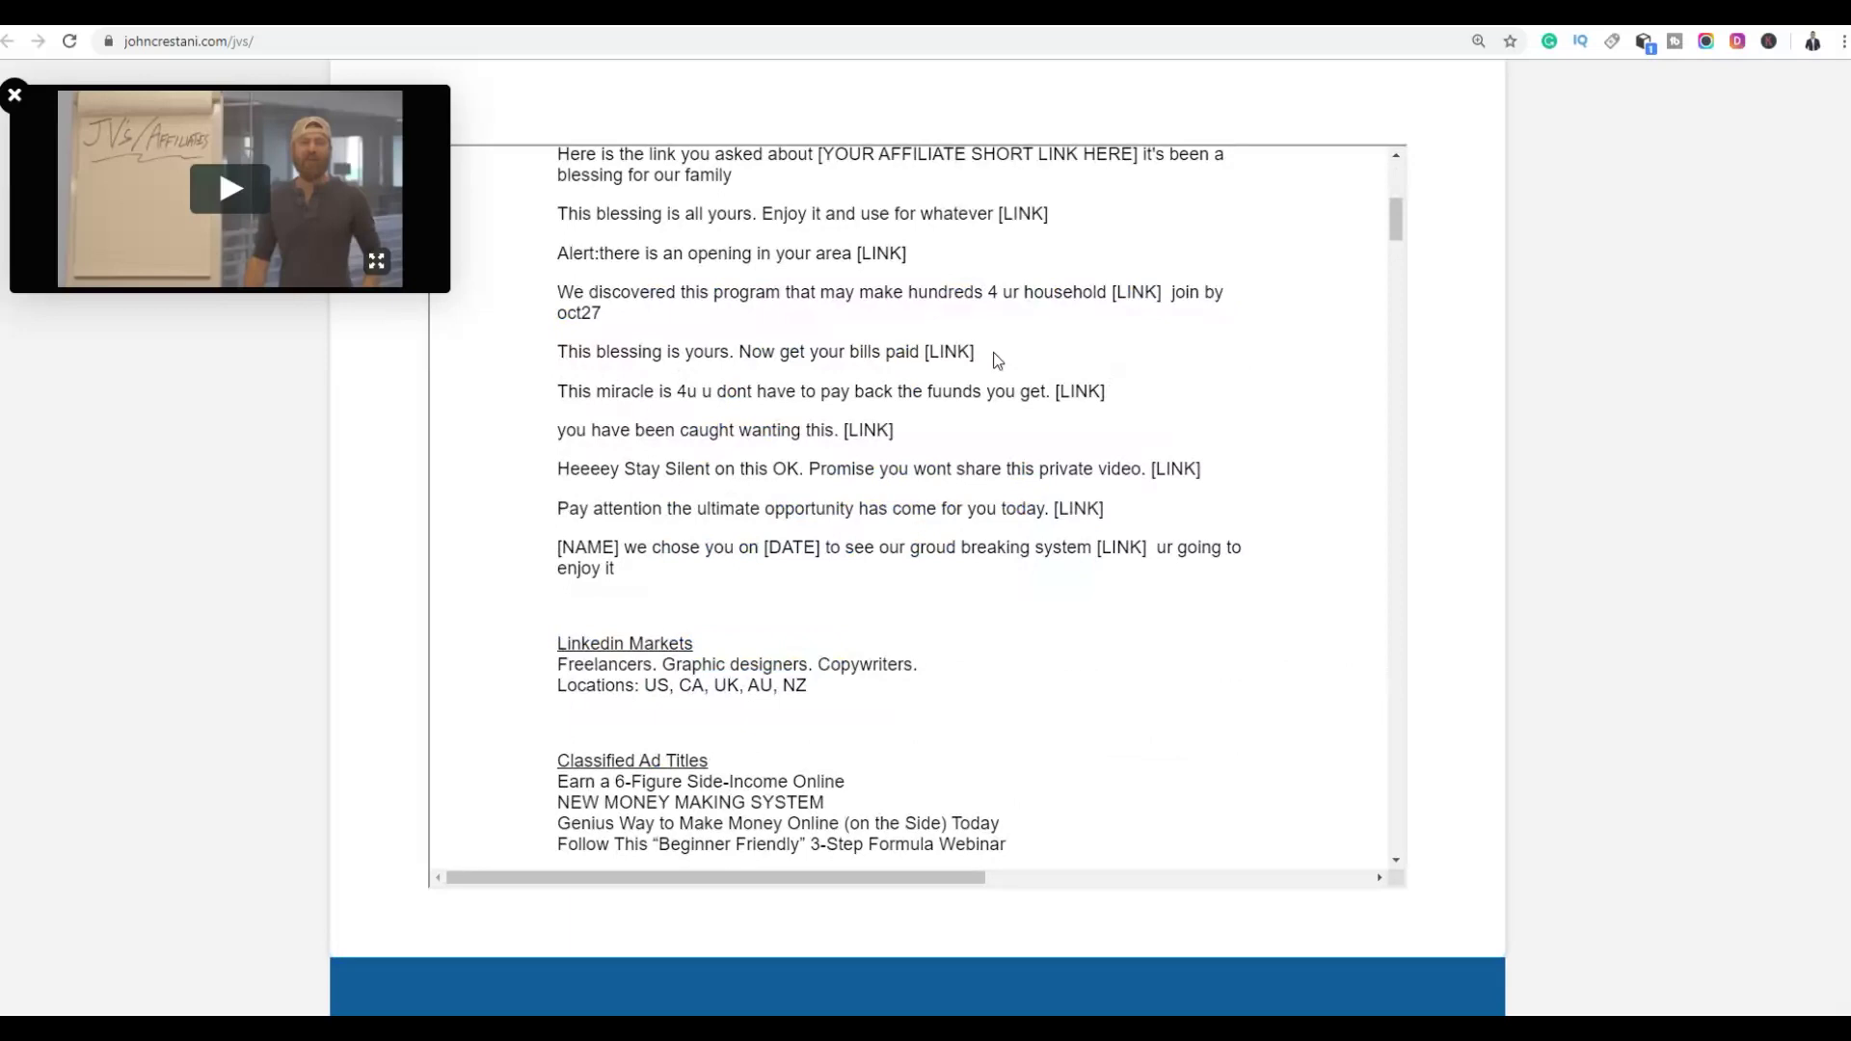
{"action": "scroll", "coordinate": [979, 347], "scroll_direction": "down", "scroll_amount": 2}
{"action": "scroll", "coordinate": [976, 343], "scroll_direction": "down", "scroll_amount": 1}
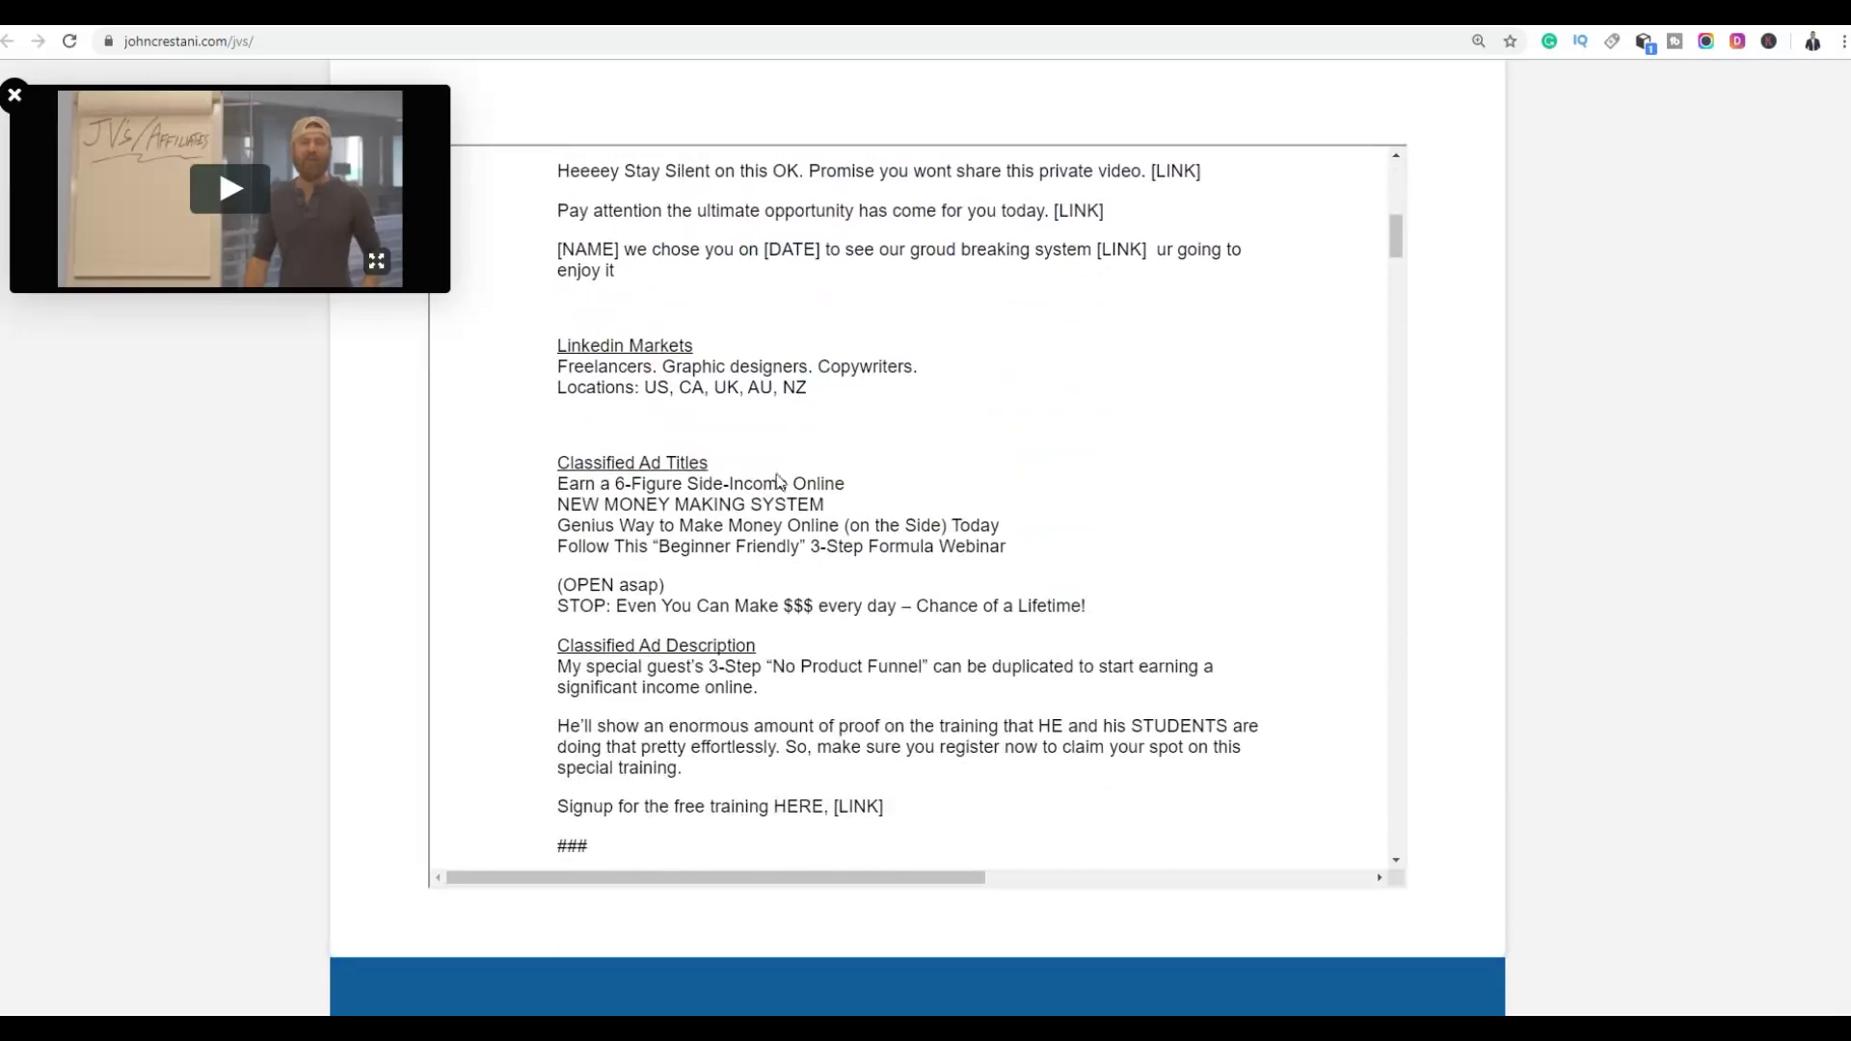
{"action": "scroll", "coordinate": [781, 482], "scroll_direction": "down", "scroll_amount": 1}
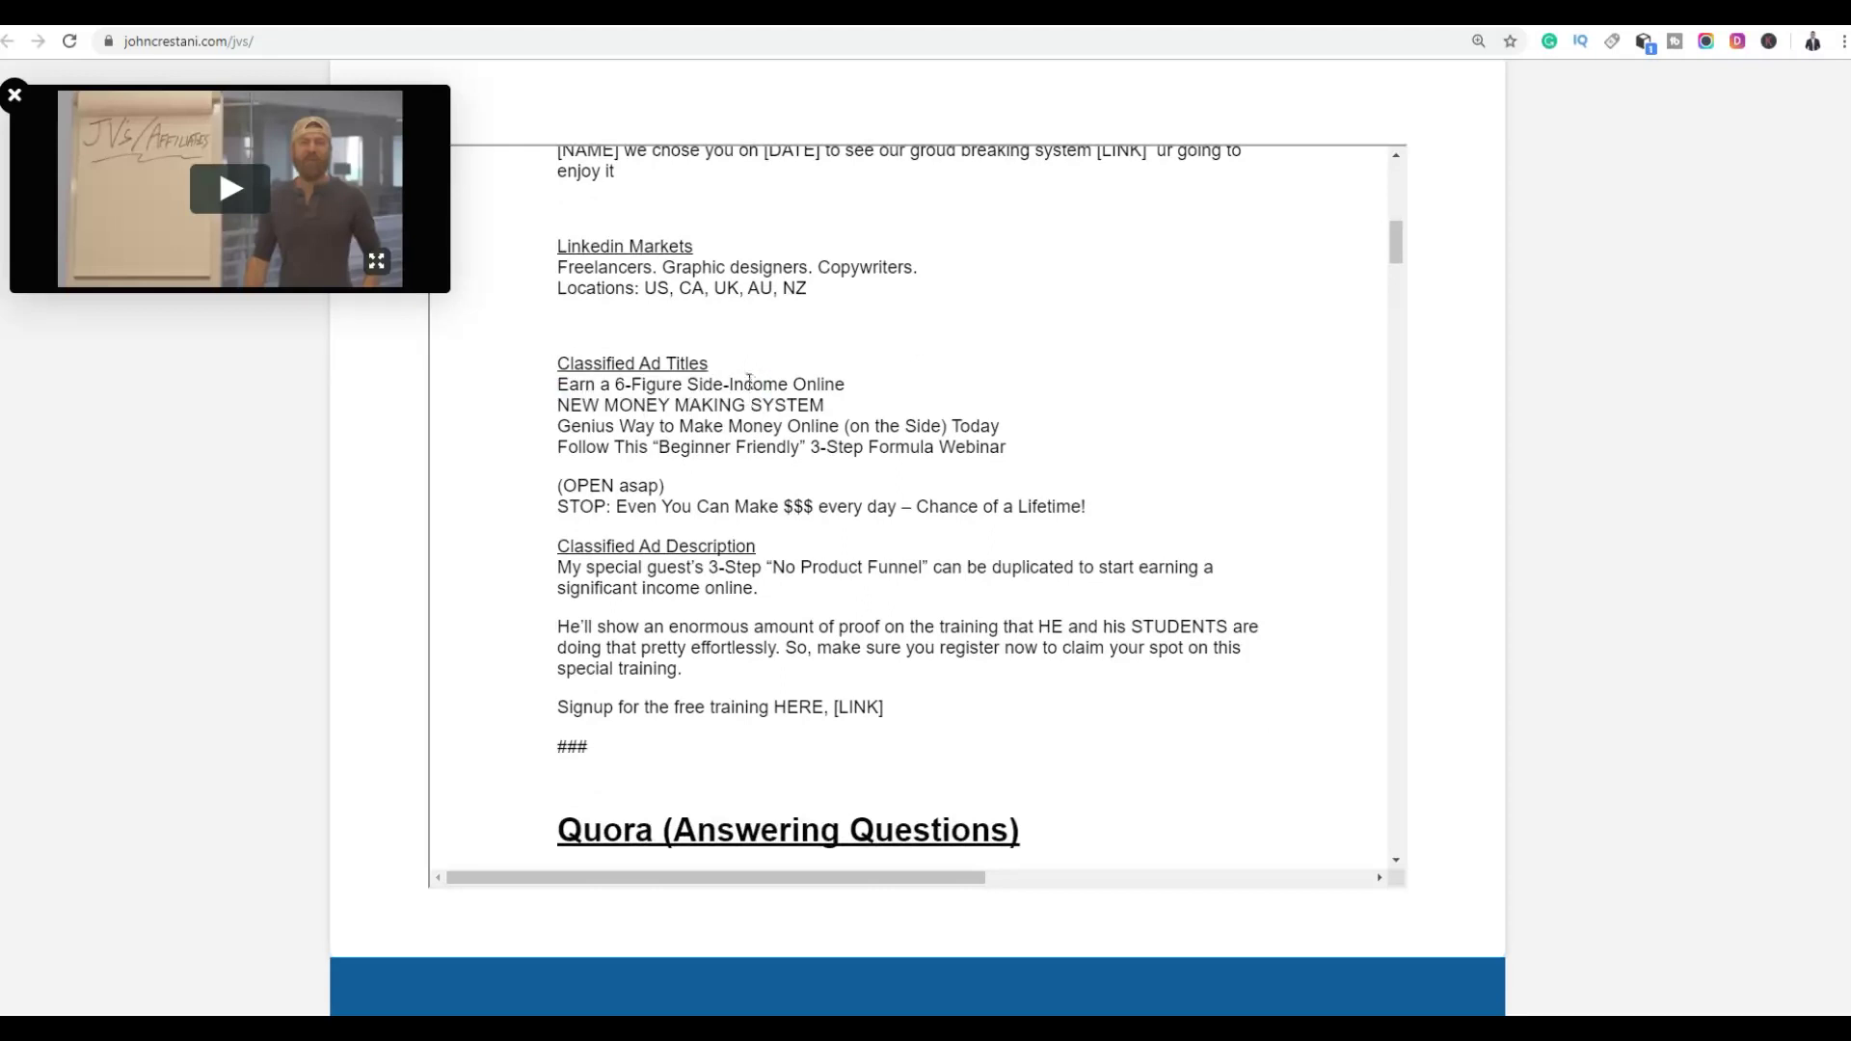
{"action": "left_click", "coordinate": [557, 32]}
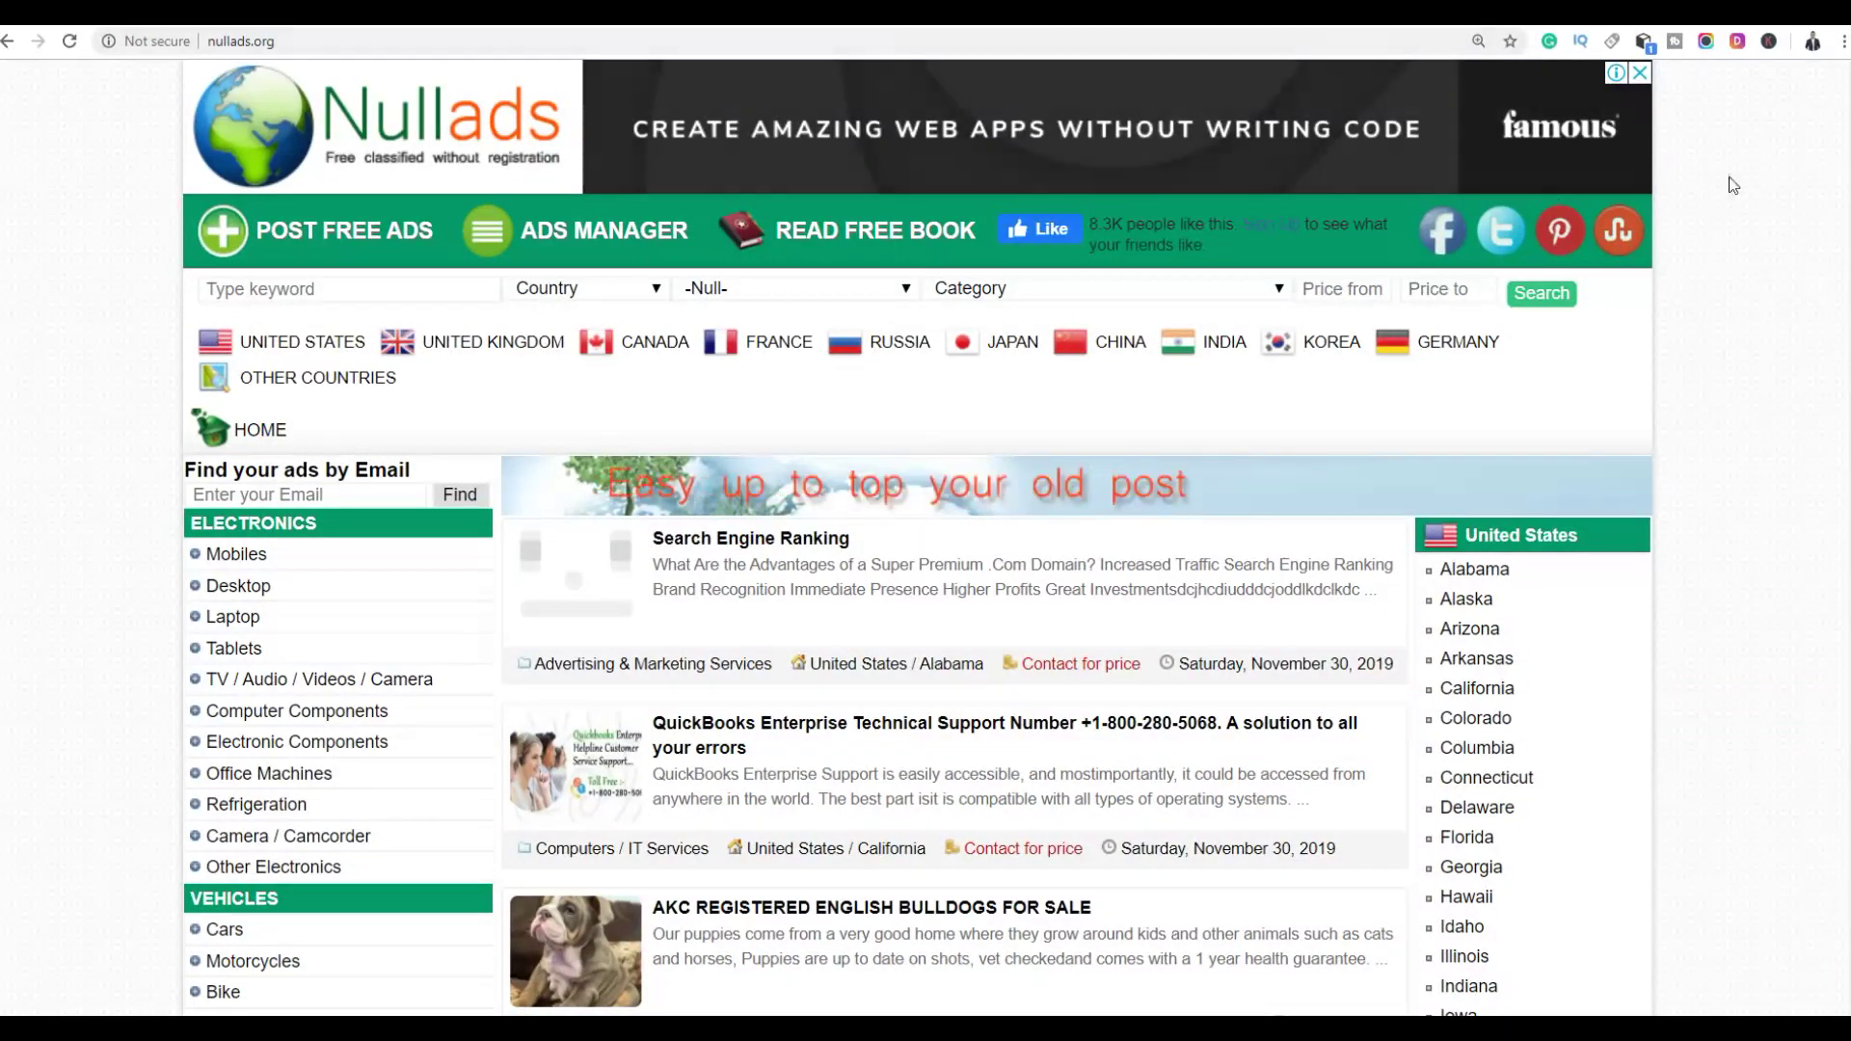
{"action": "scroll", "coordinate": [917, 538], "scroll_direction": "down", "scroll_amount": 3}
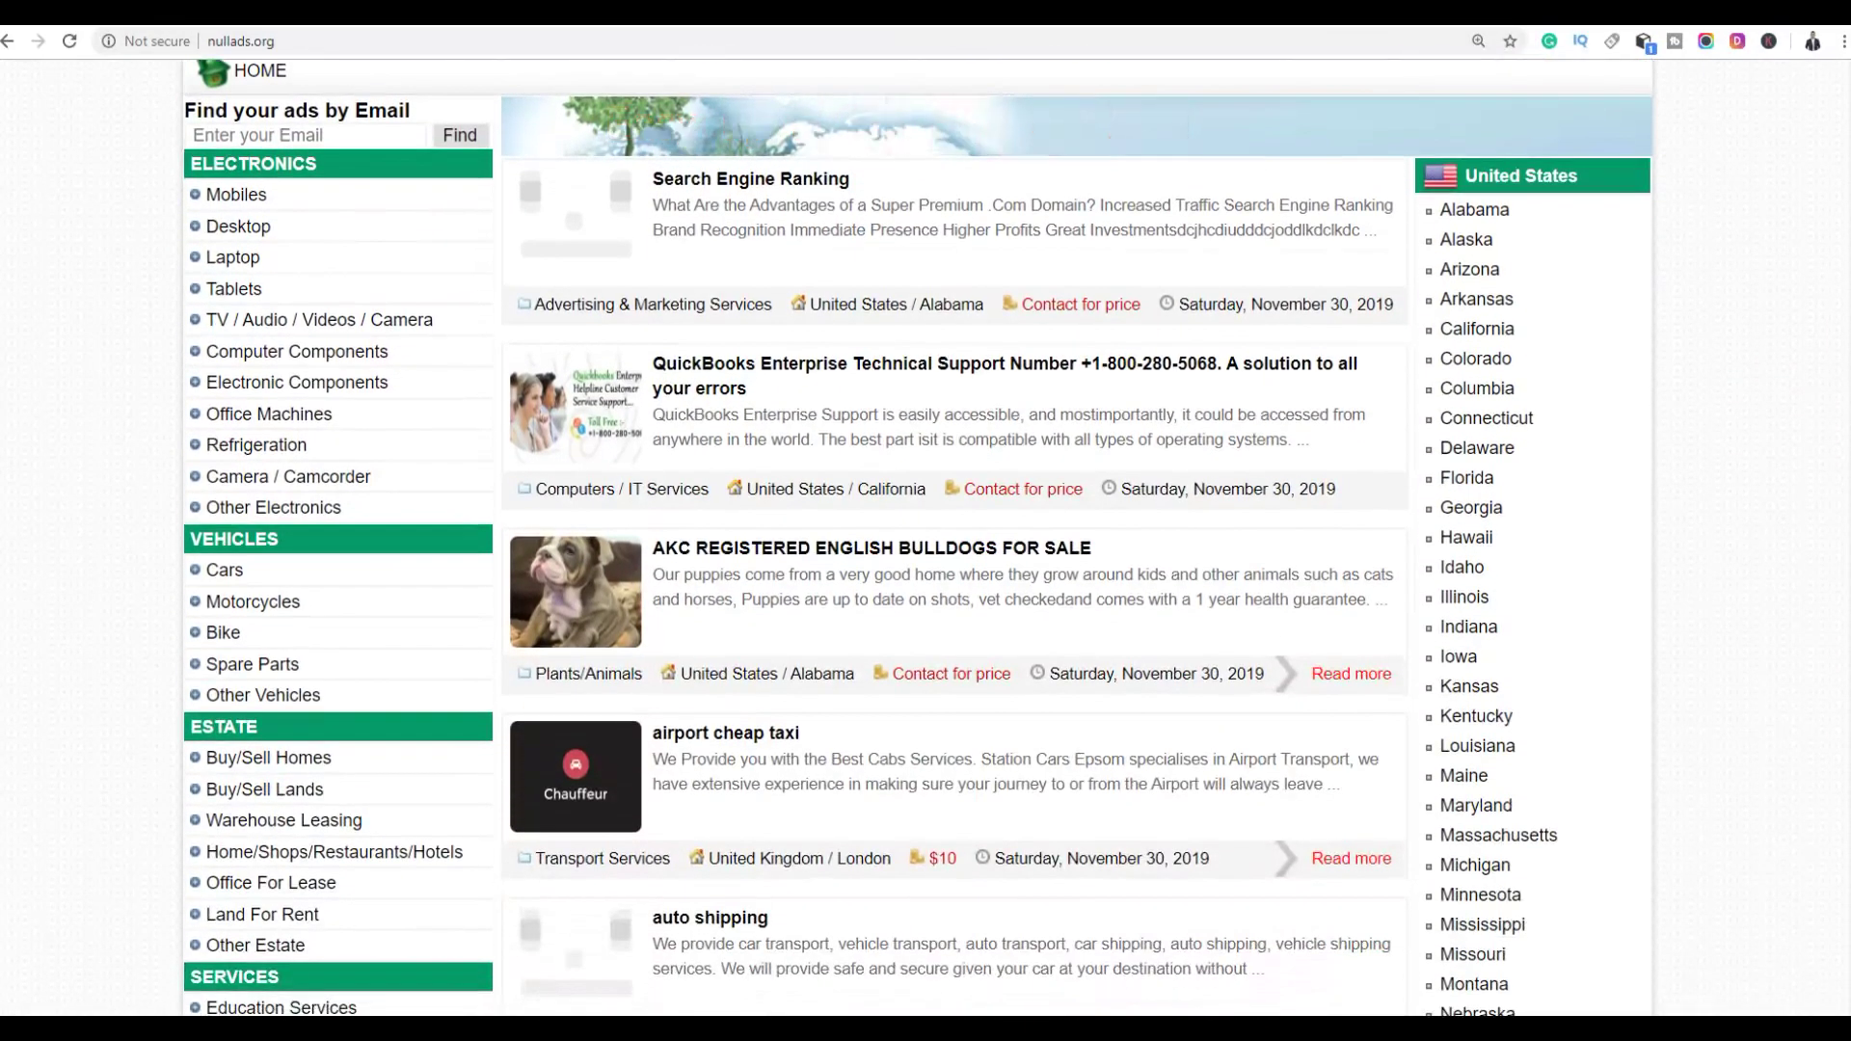
{"action": "scroll", "coordinate": [954, 538], "scroll_direction": "down", "scroll_amount": 6}
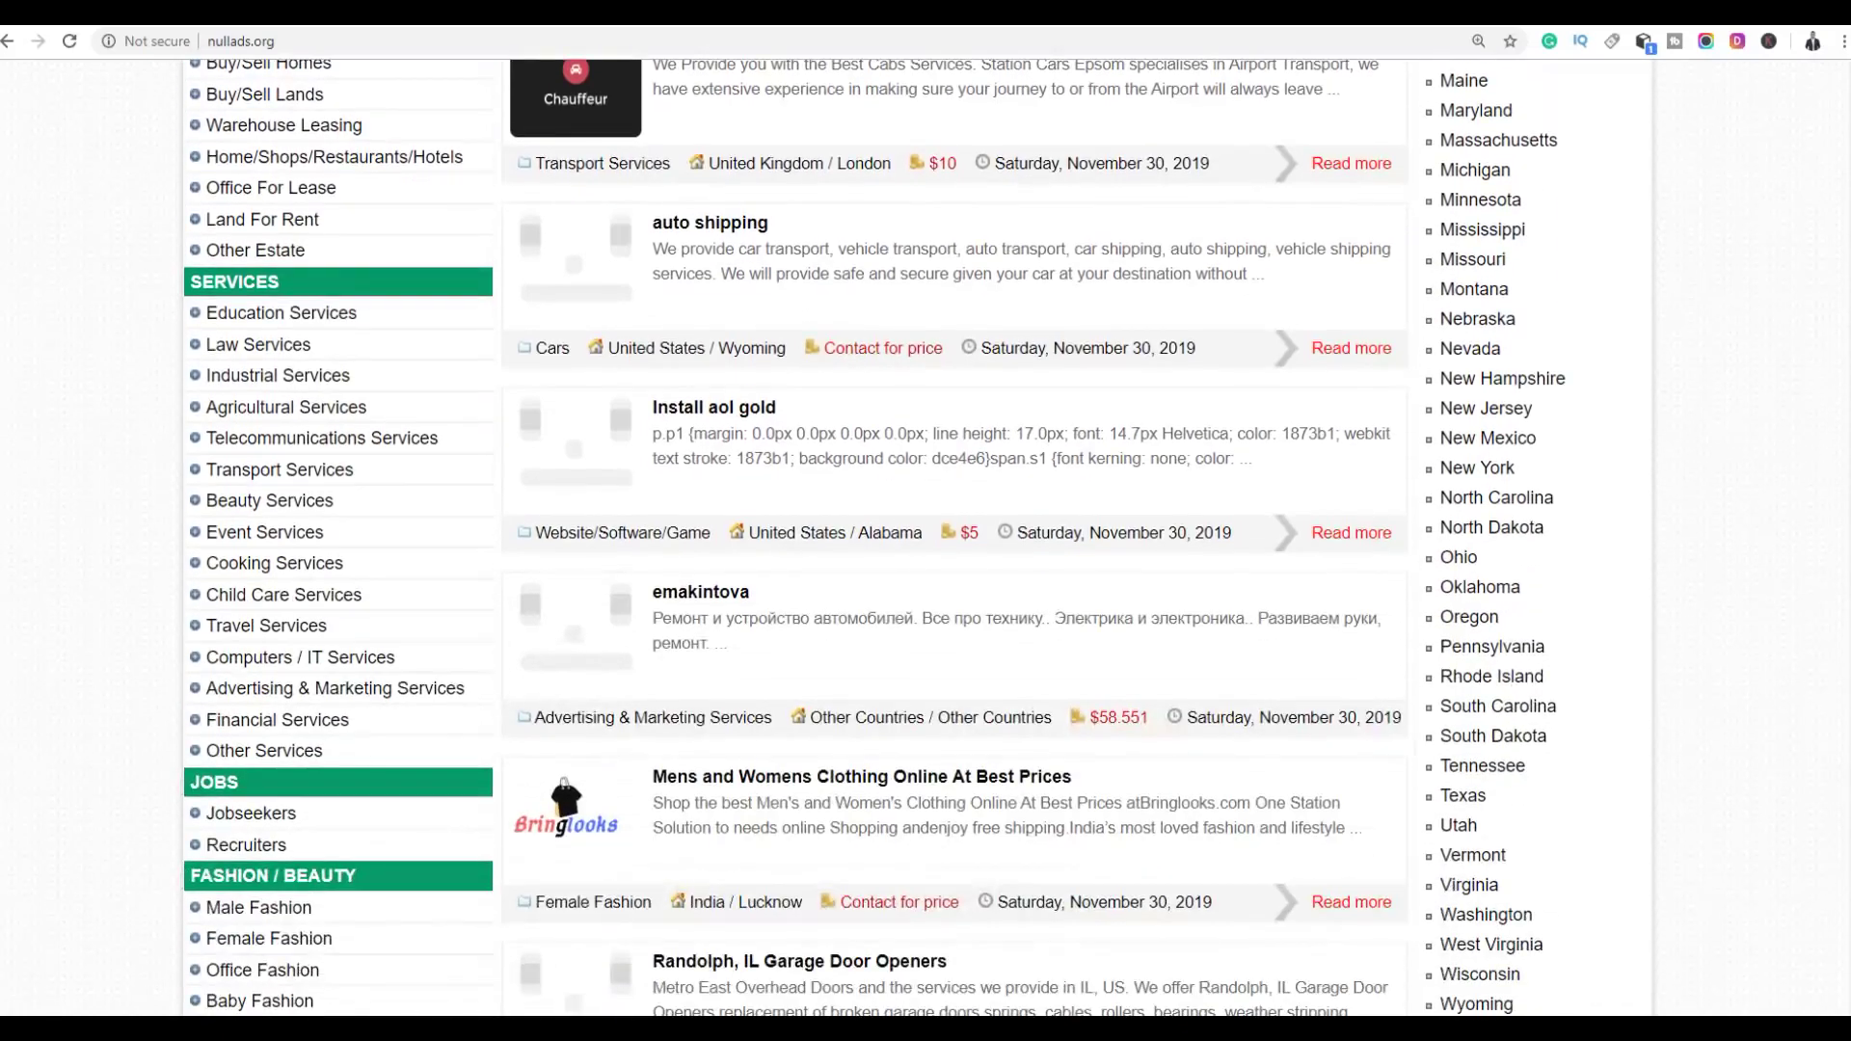
{"action": "scroll", "coordinate": [954, 537], "scroll_direction": "up", "scroll_amount": 4}
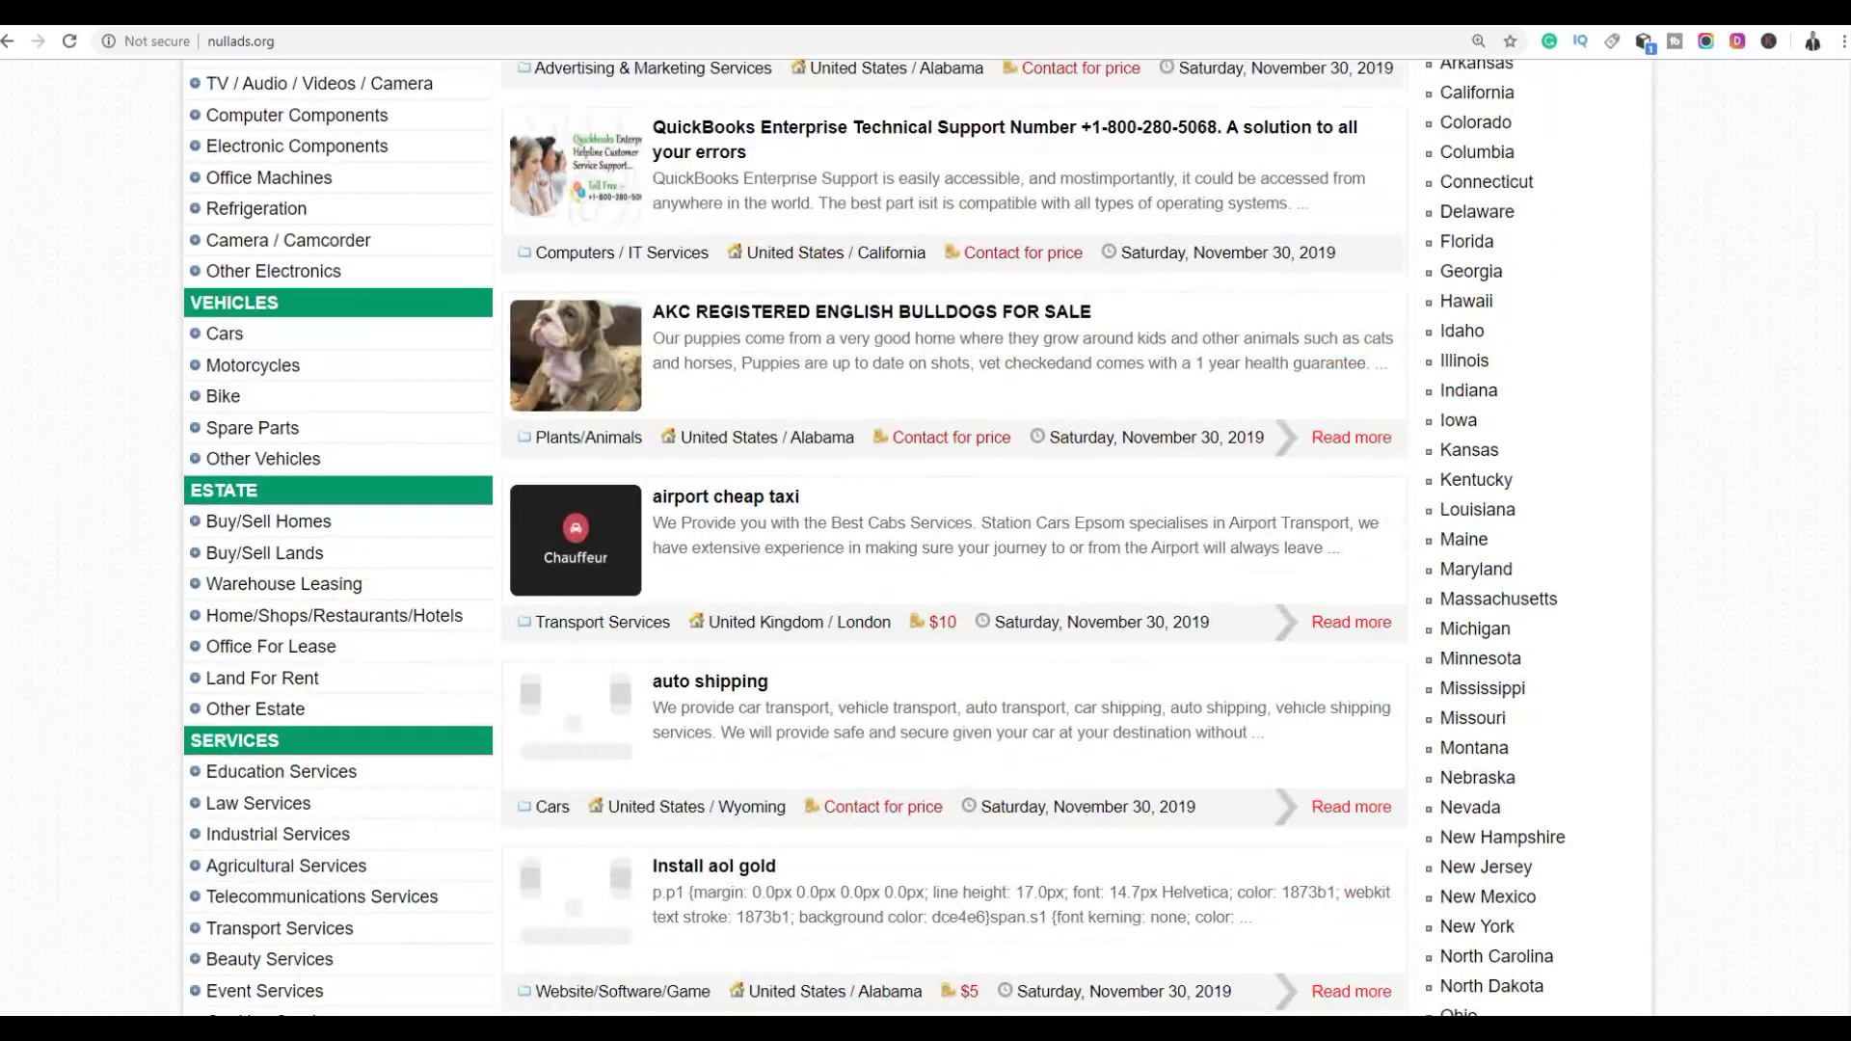
{"action": "scroll", "coordinate": [955, 538], "scroll_direction": "down", "scroll_amount": 2}
{"action": "scroll", "coordinate": [308, 349], "scroll_direction": "up", "scroll_amount": 7}
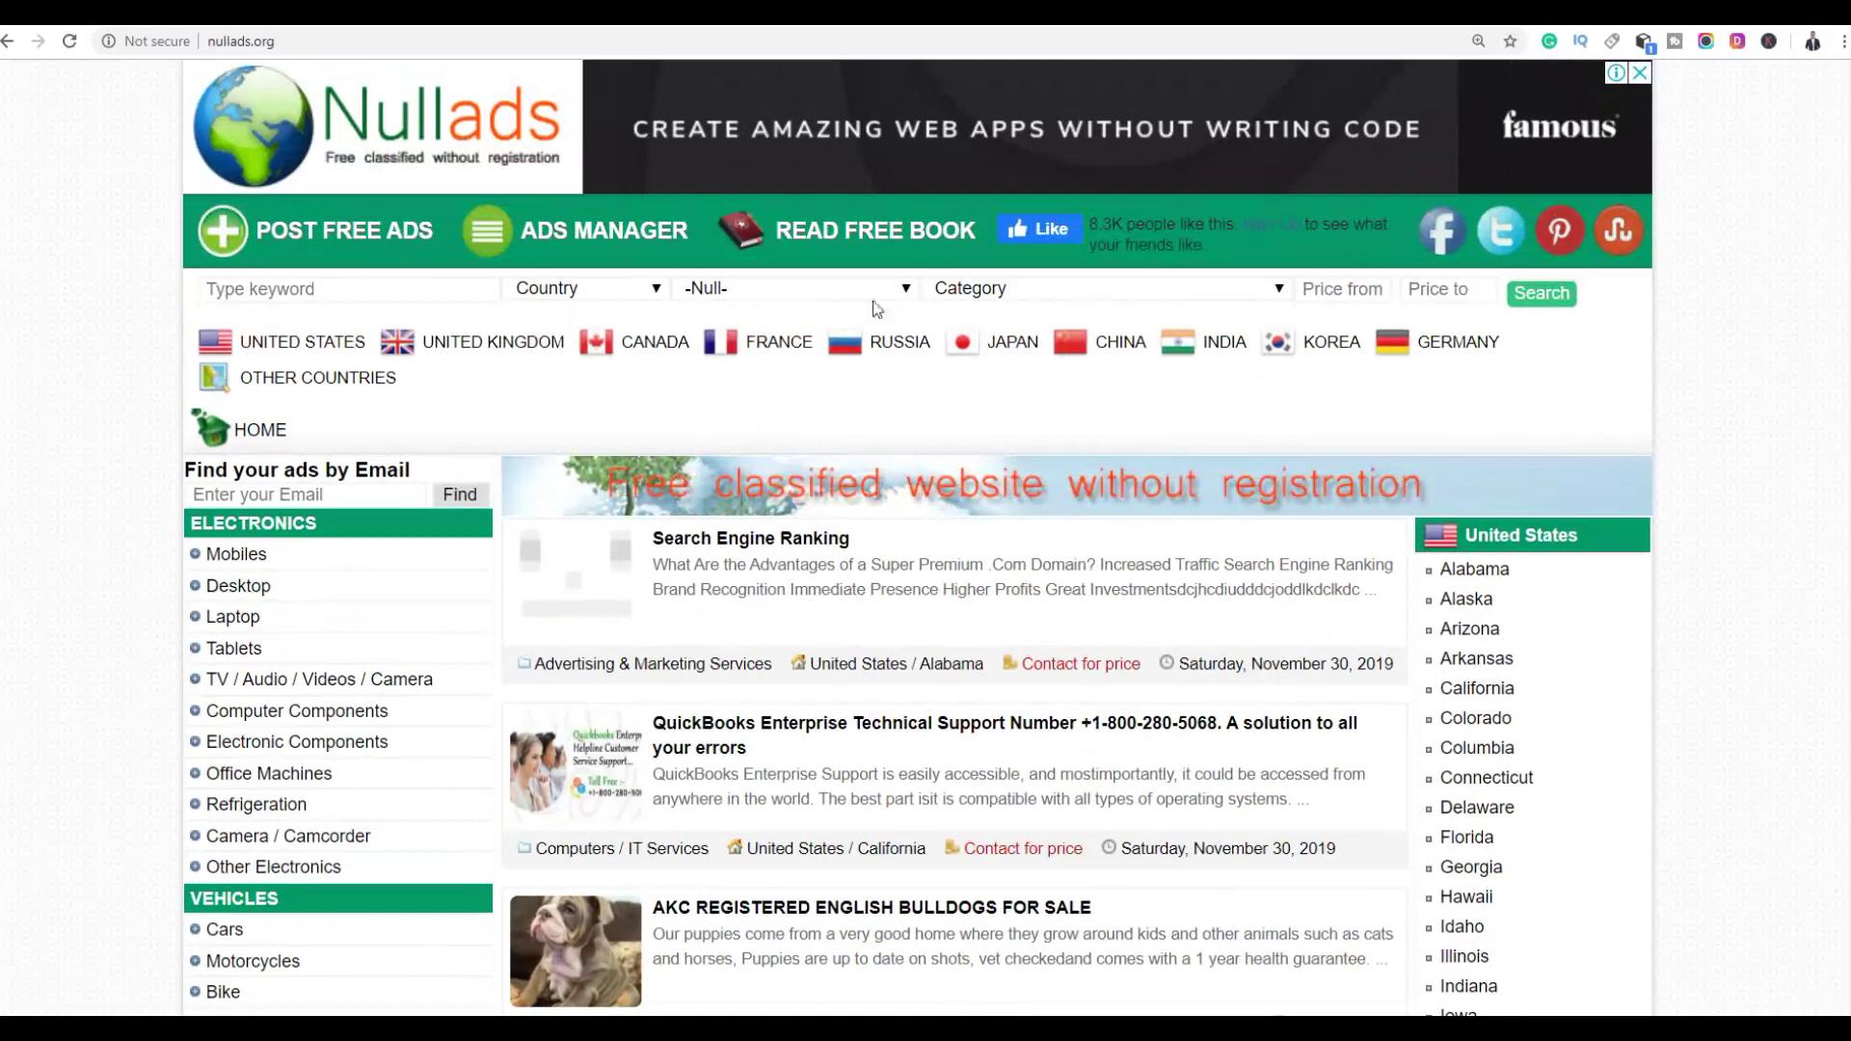
Search Nullads for 'money' limited to the United States
{"action": "left_click", "coordinate": [409, 292]}
{"action": "type", "text": "mon"}
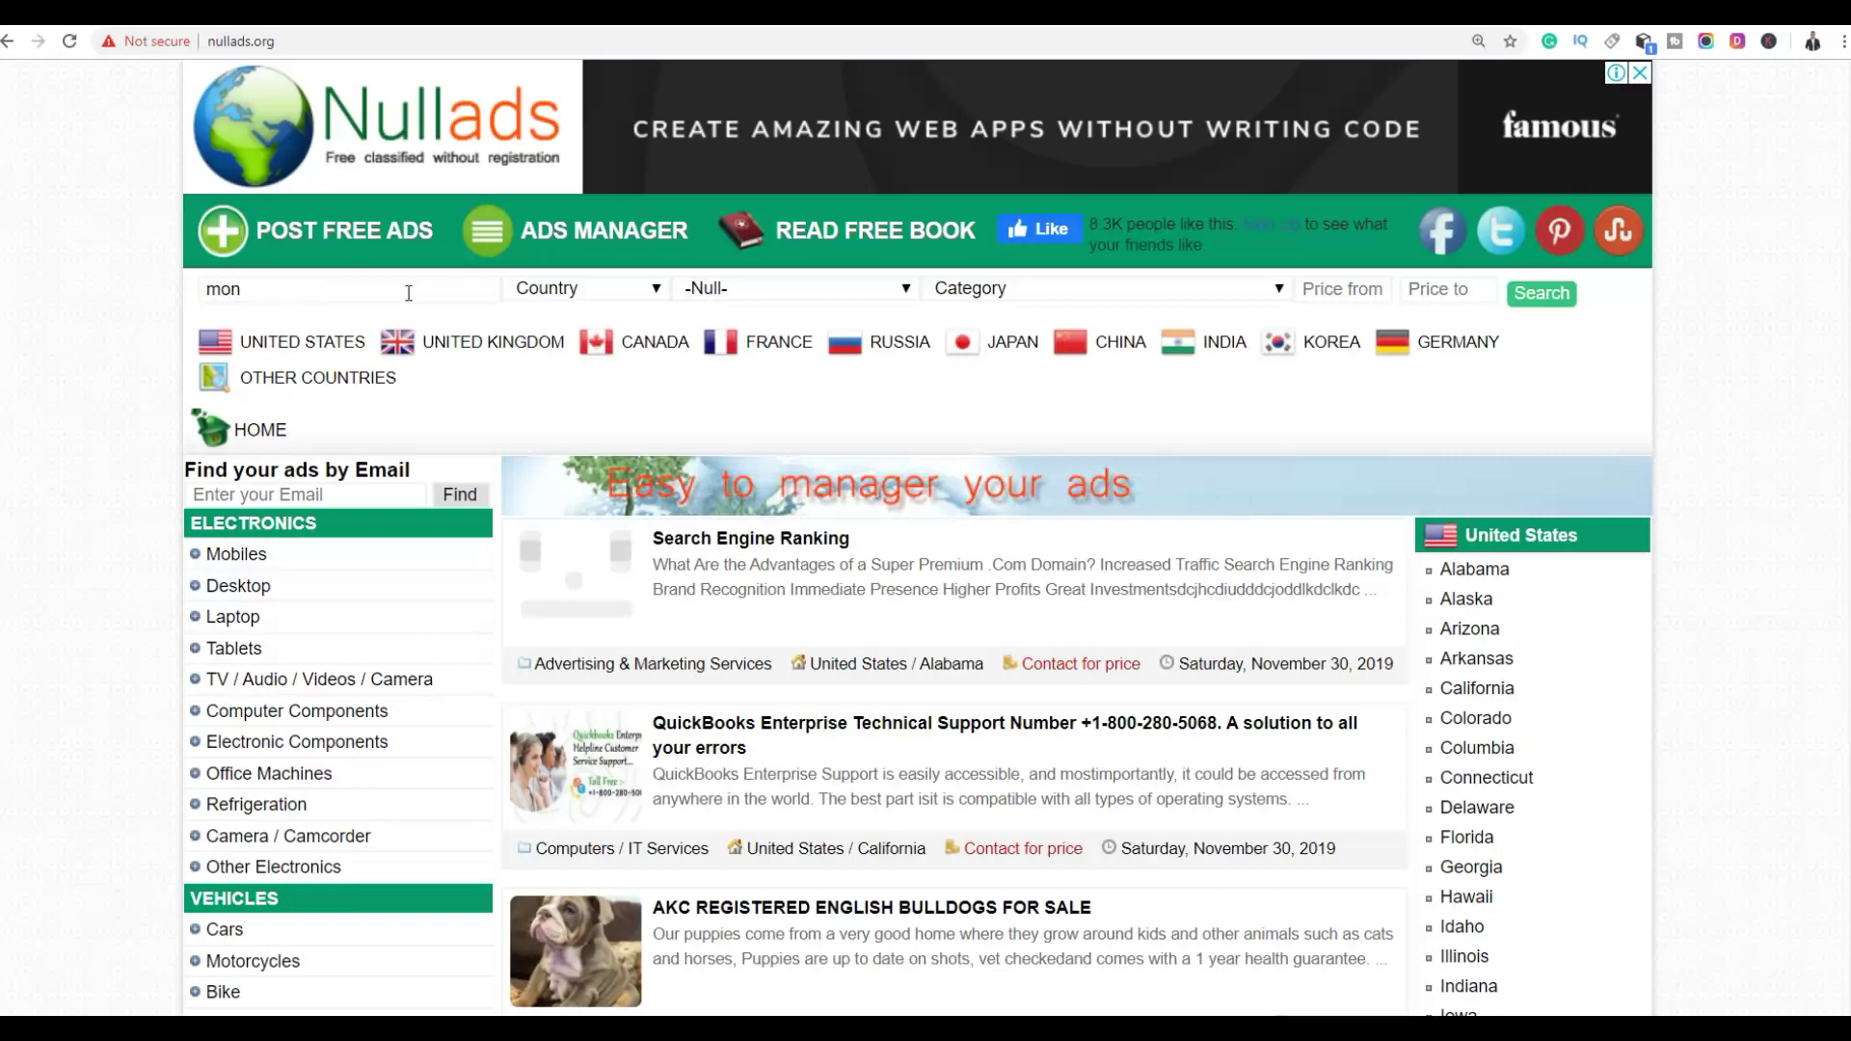
{"action": "type", "text": "ey"}
{"action": "left_click", "coordinate": [603, 290]}
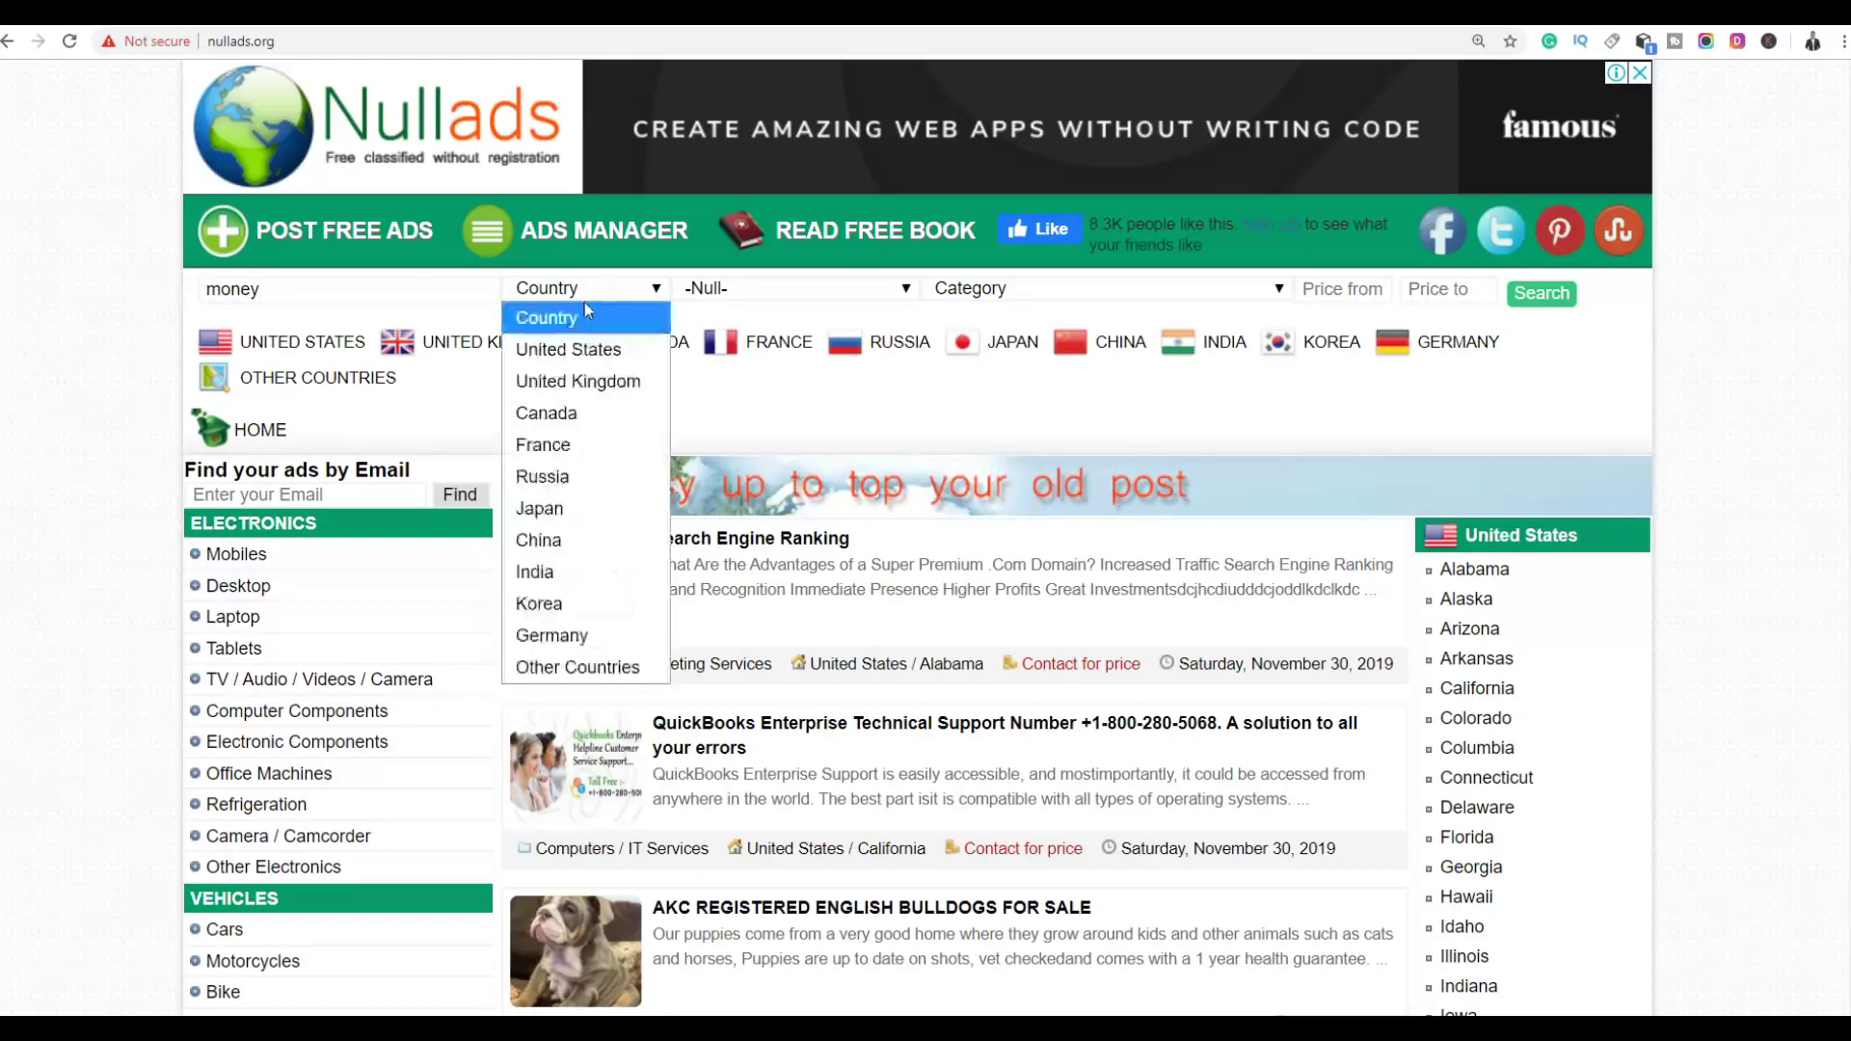
{"action": "left_click", "coordinate": [568, 349]}
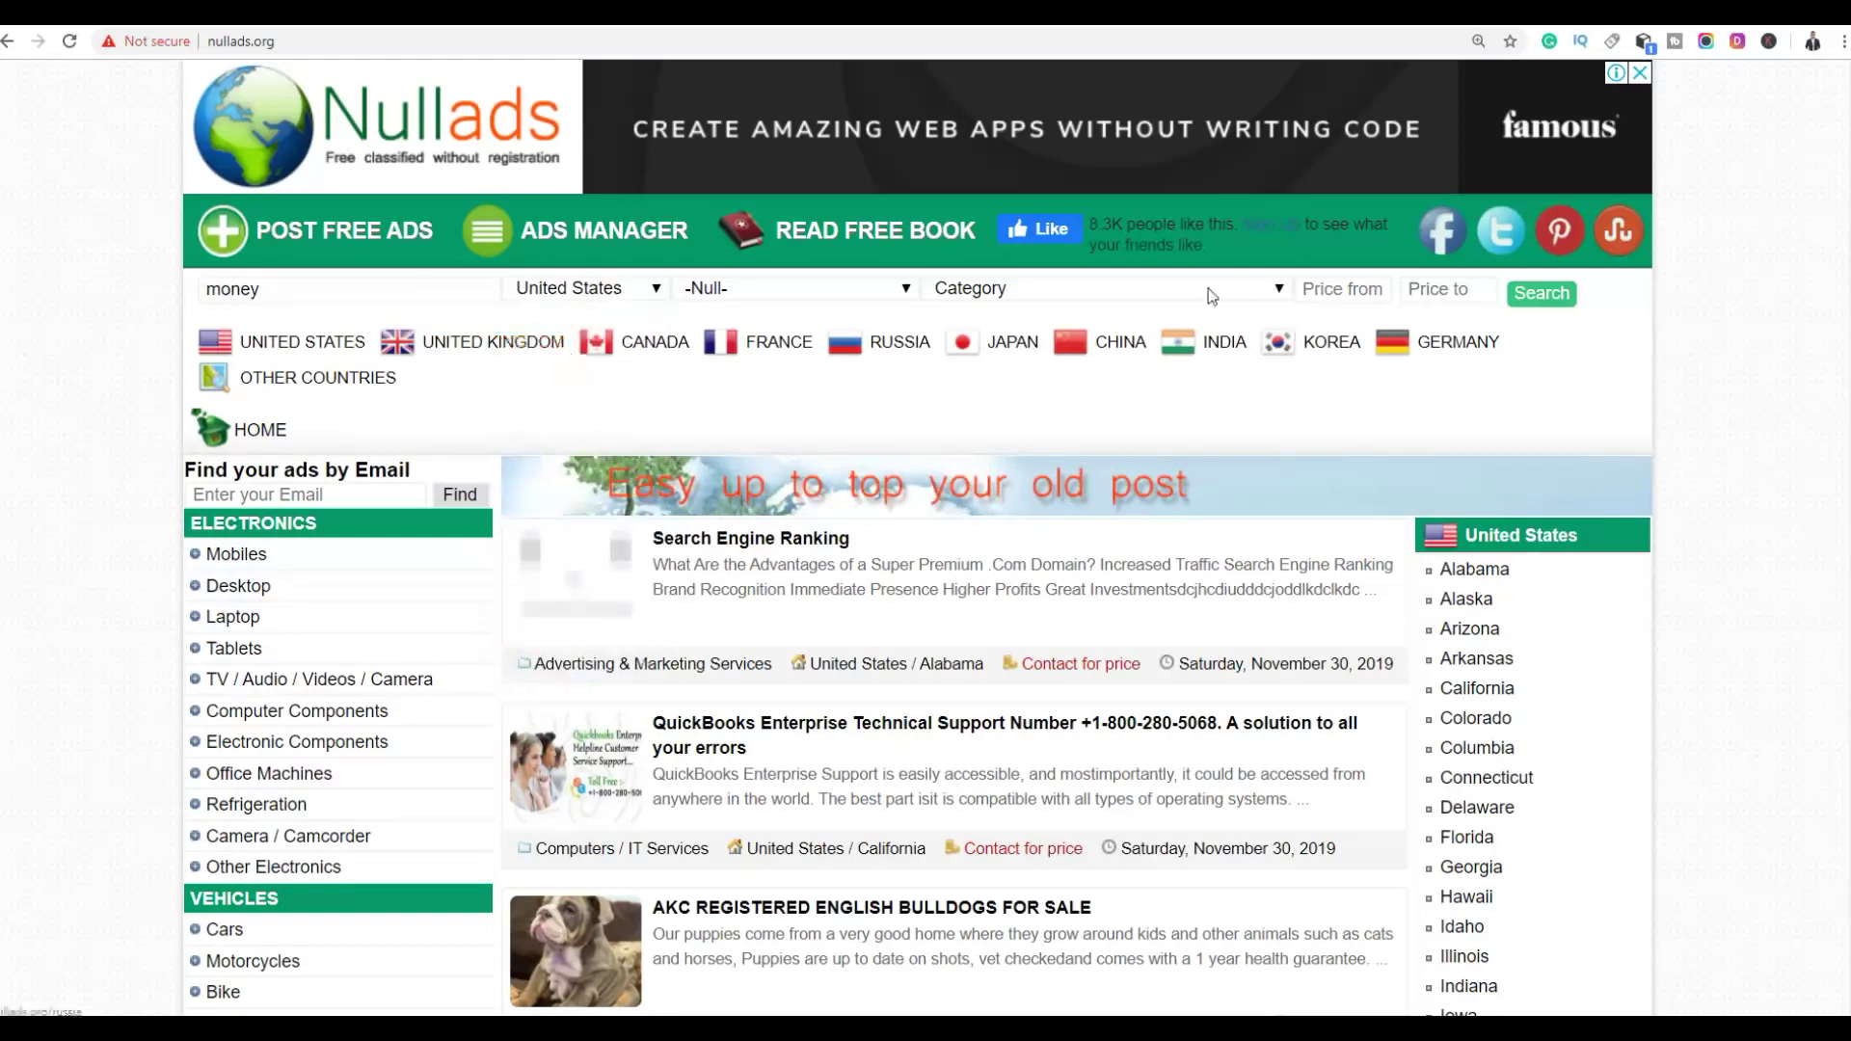
{"action": "left_click", "coordinate": [1541, 294]}
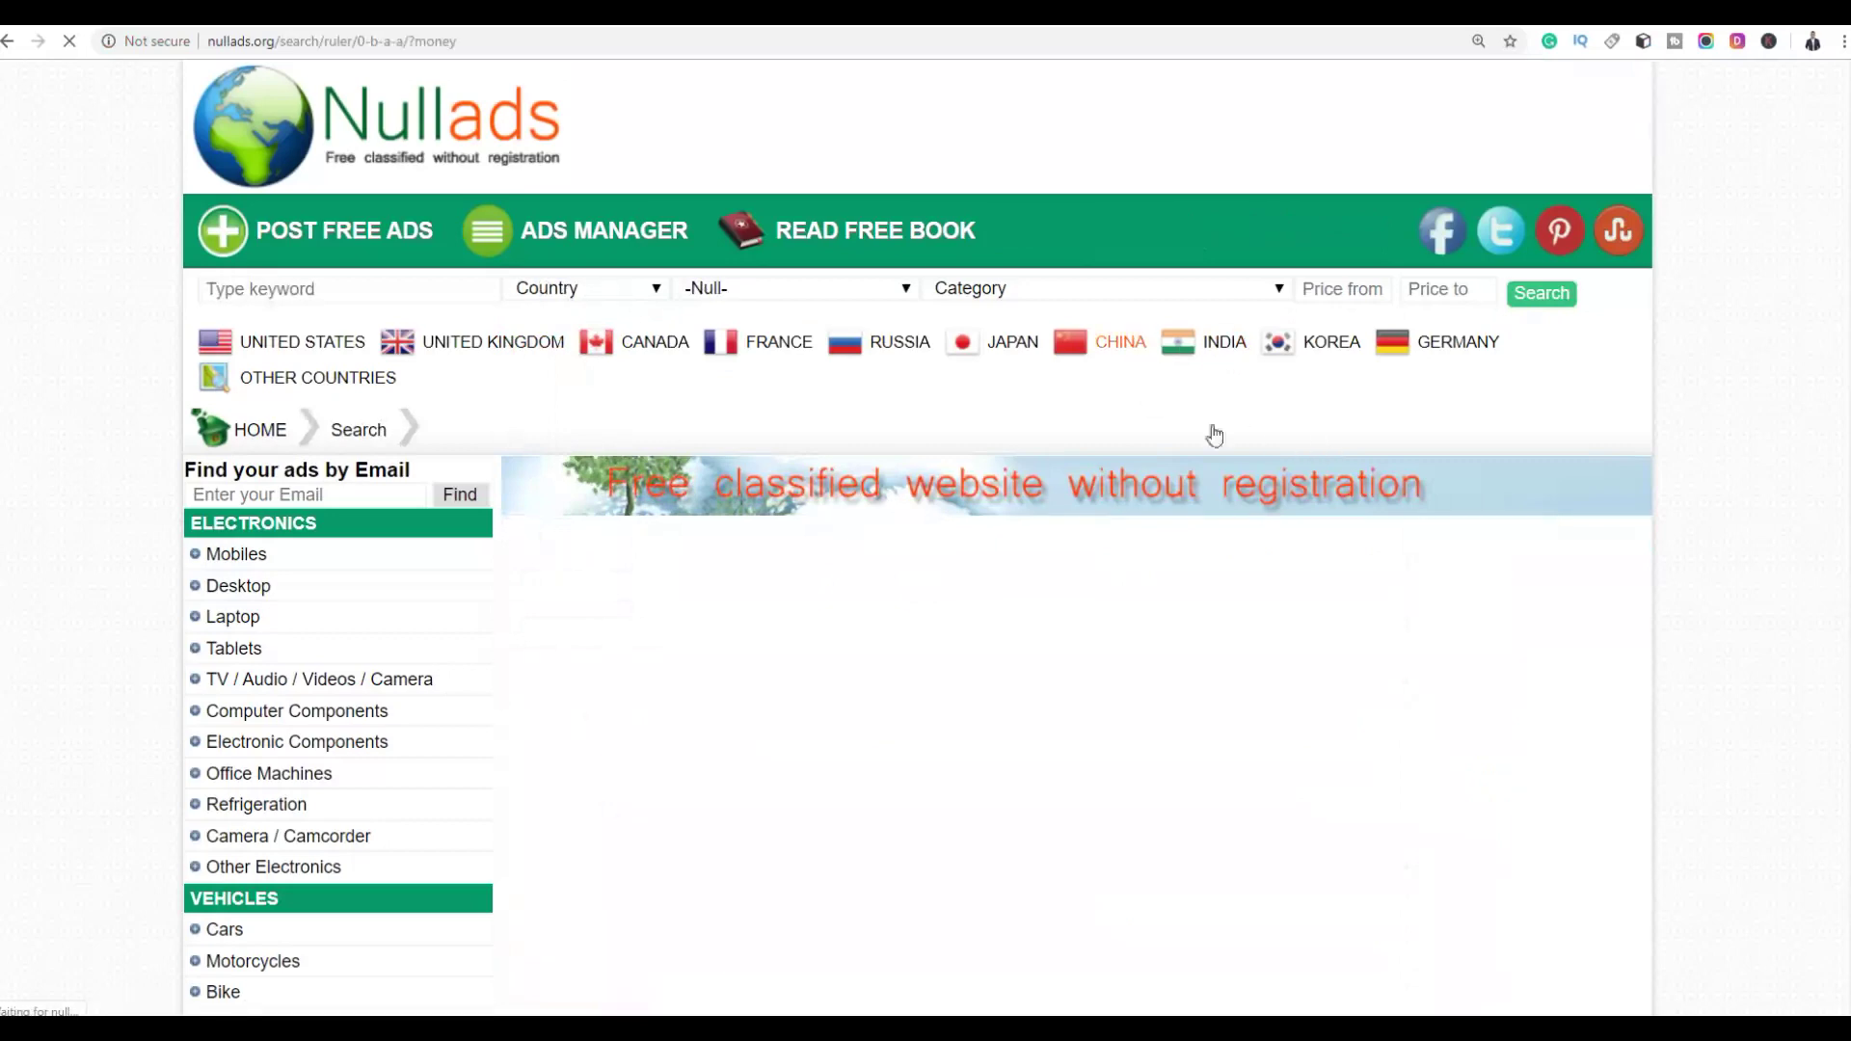
{"action": "scroll", "coordinate": [1357, 388], "scroll_direction": "down", "scroll_amount": 3}
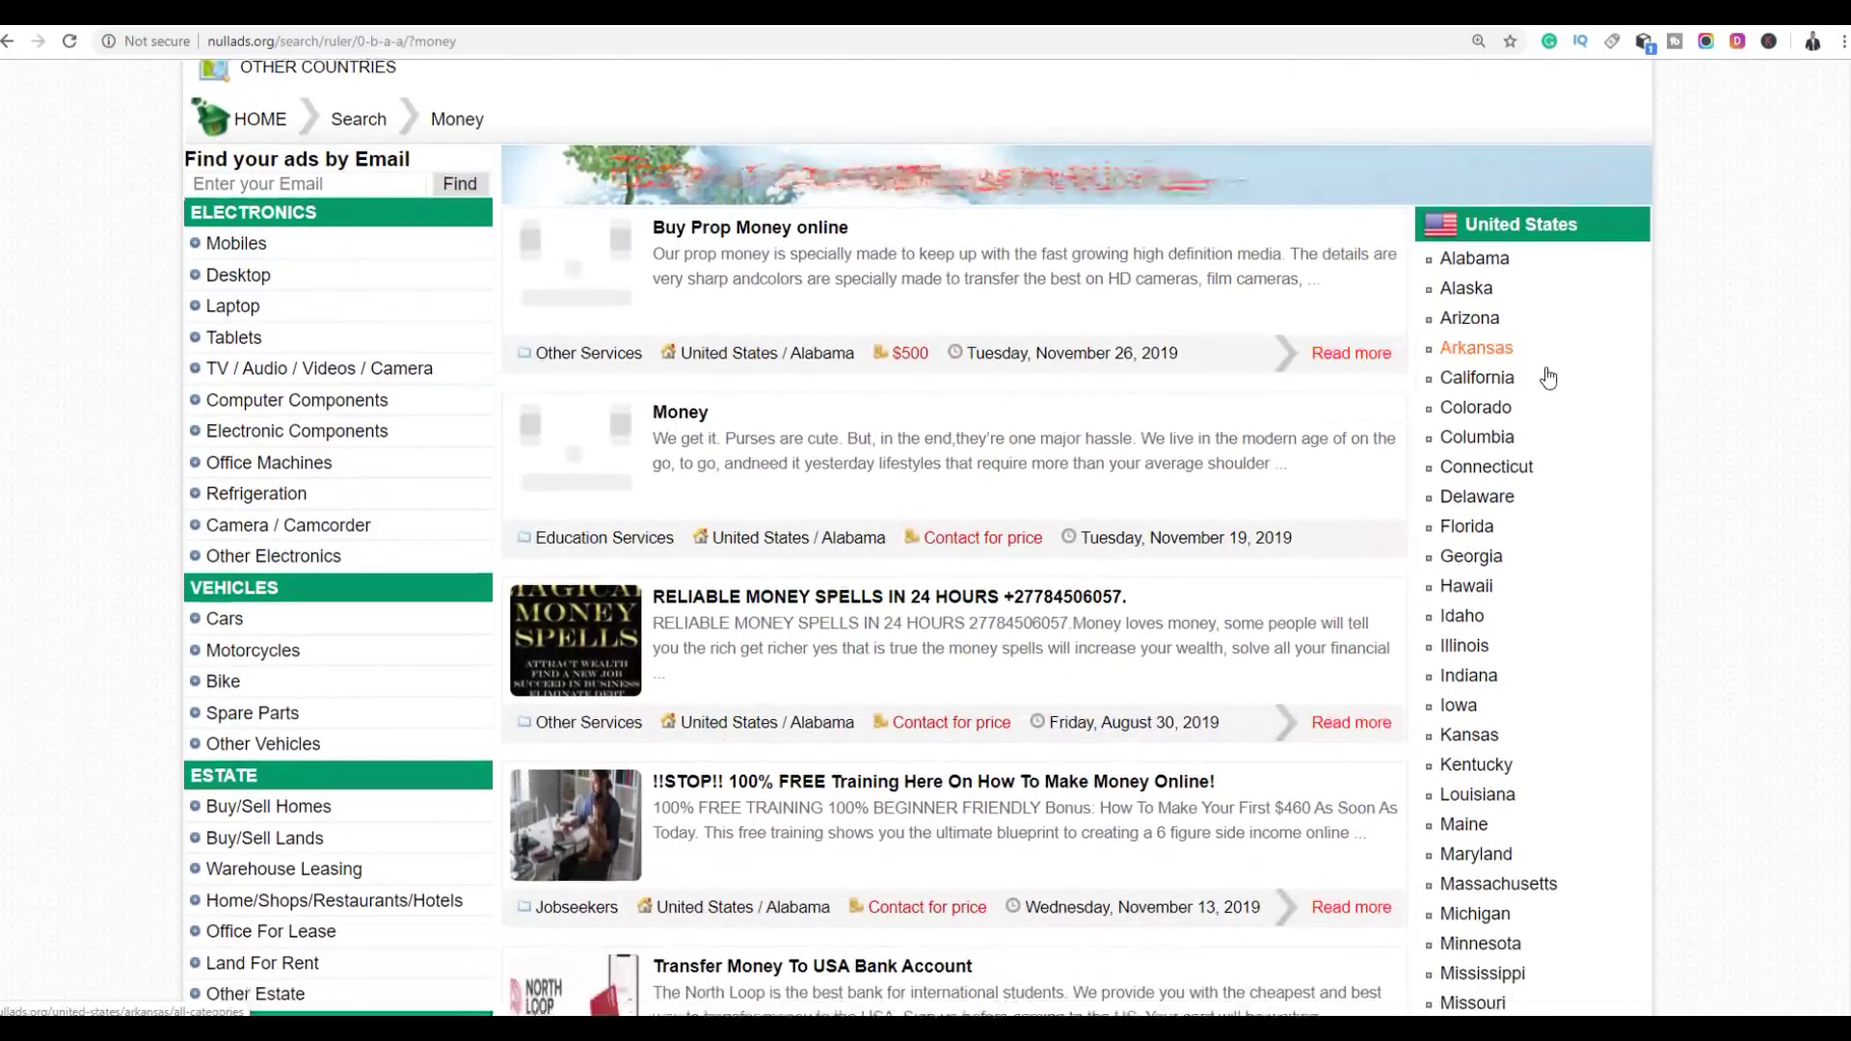
{"action": "scroll", "coordinate": [1547, 378], "scroll_direction": "down", "scroll_amount": 3}
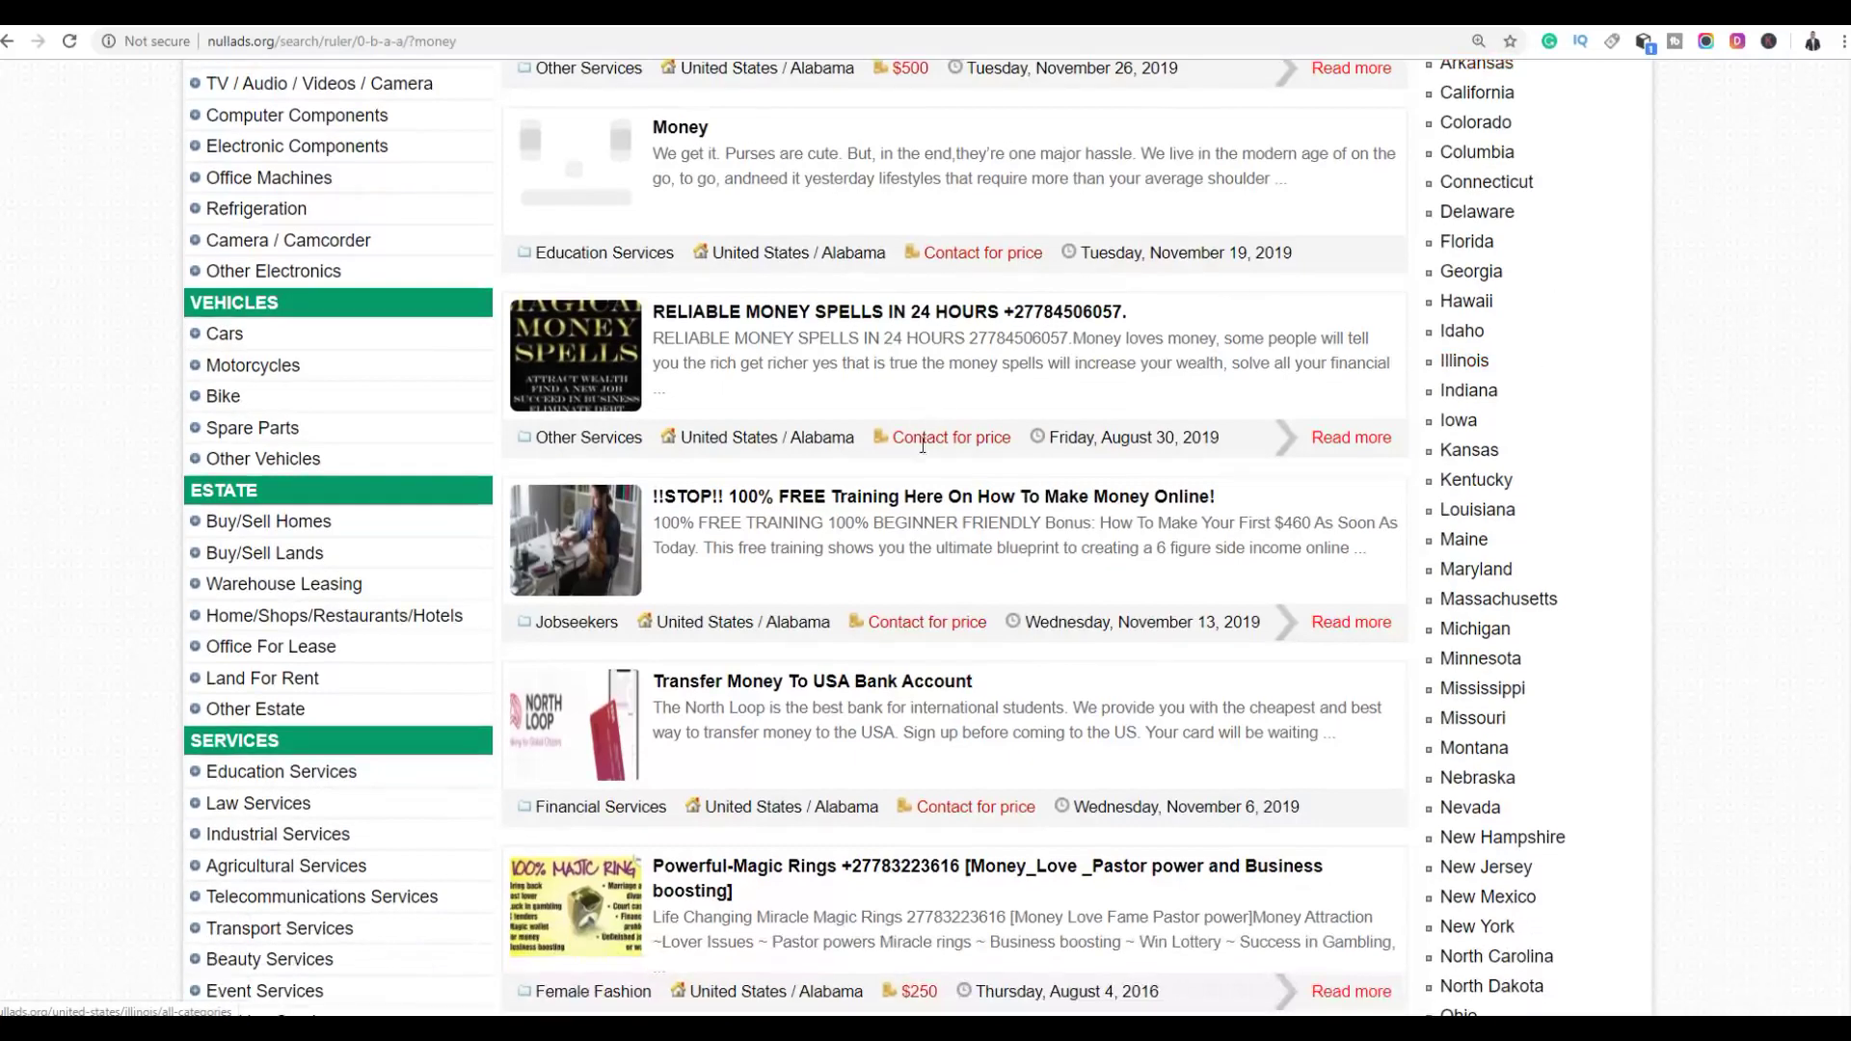
Open the free training ad in a new tab, then open page 2's Make Money Online Reading News ad
{"action": "right_click", "coordinate": [872, 500]}
{"action": "left_click", "coordinate": [904, 517]}
{"action": "scroll", "coordinate": [1054, 477], "scroll_direction": "down", "scroll_amount": 7}
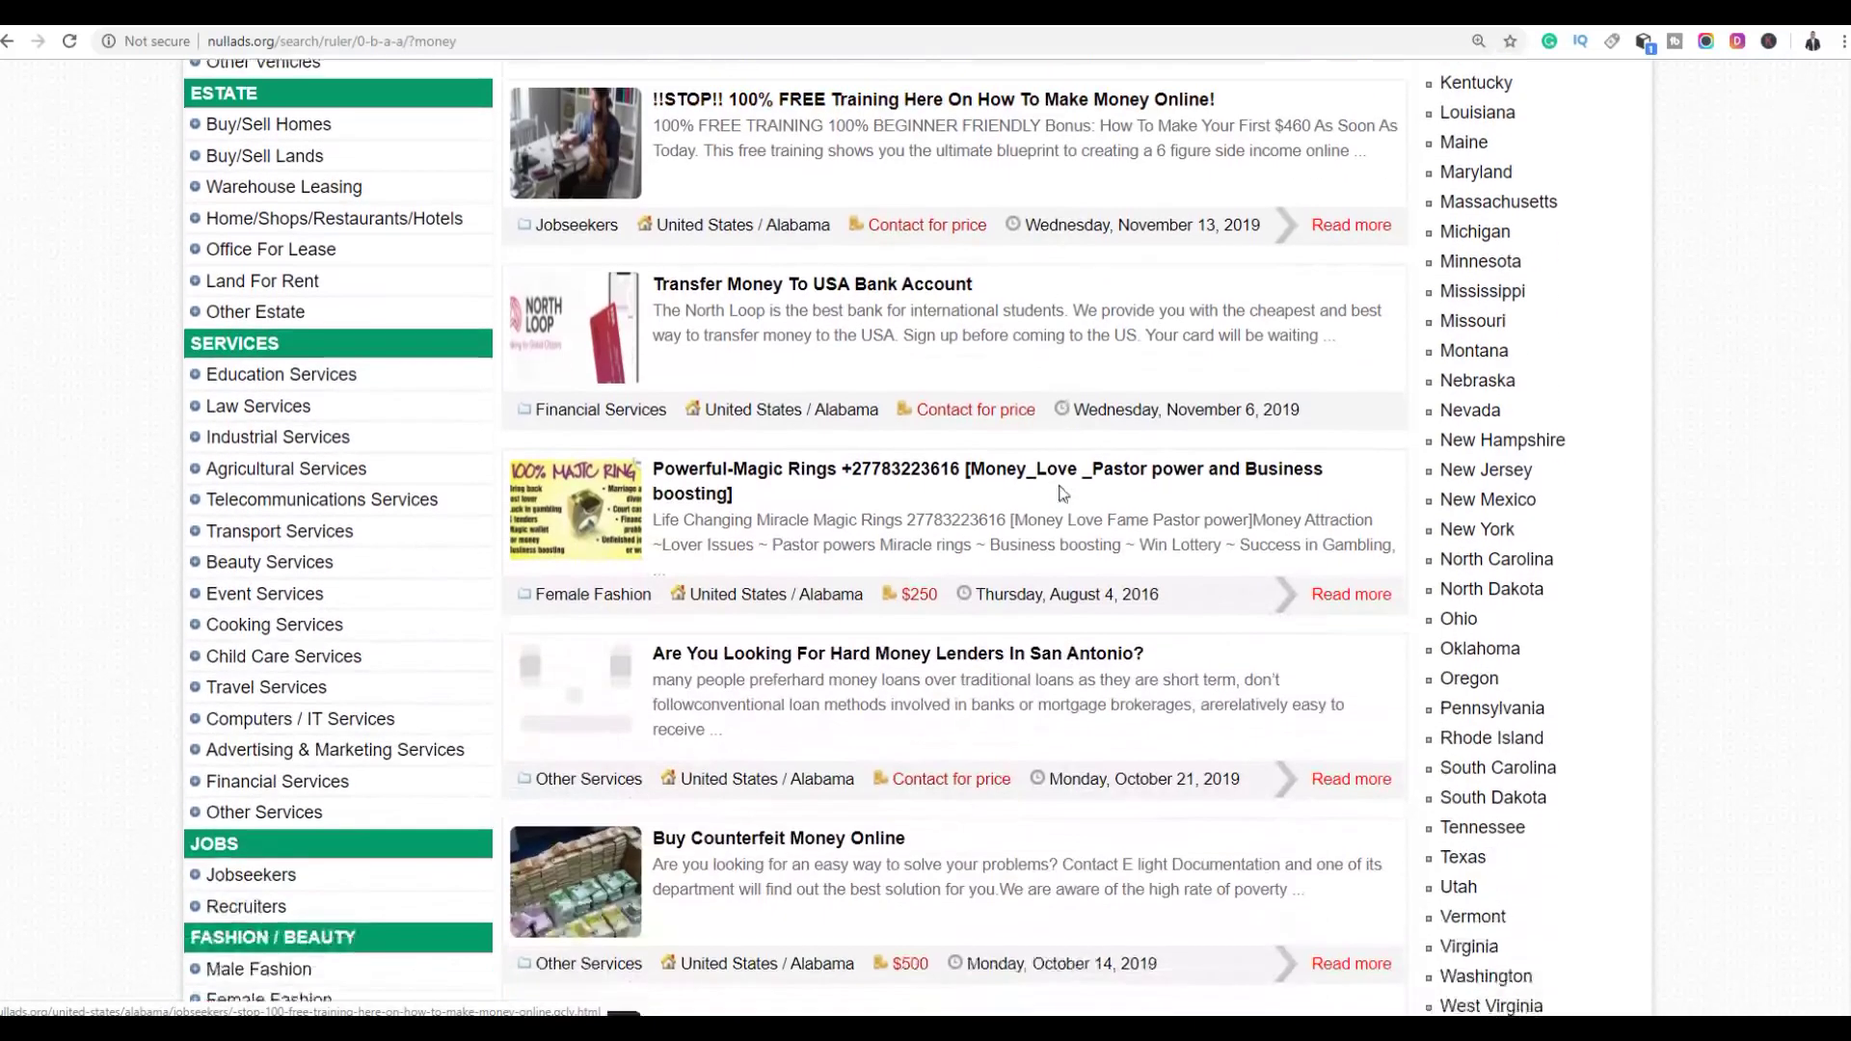
{"action": "scroll", "coordinate": [1053, 475], "scroll_direction": "down", "scroll_amount": 8}
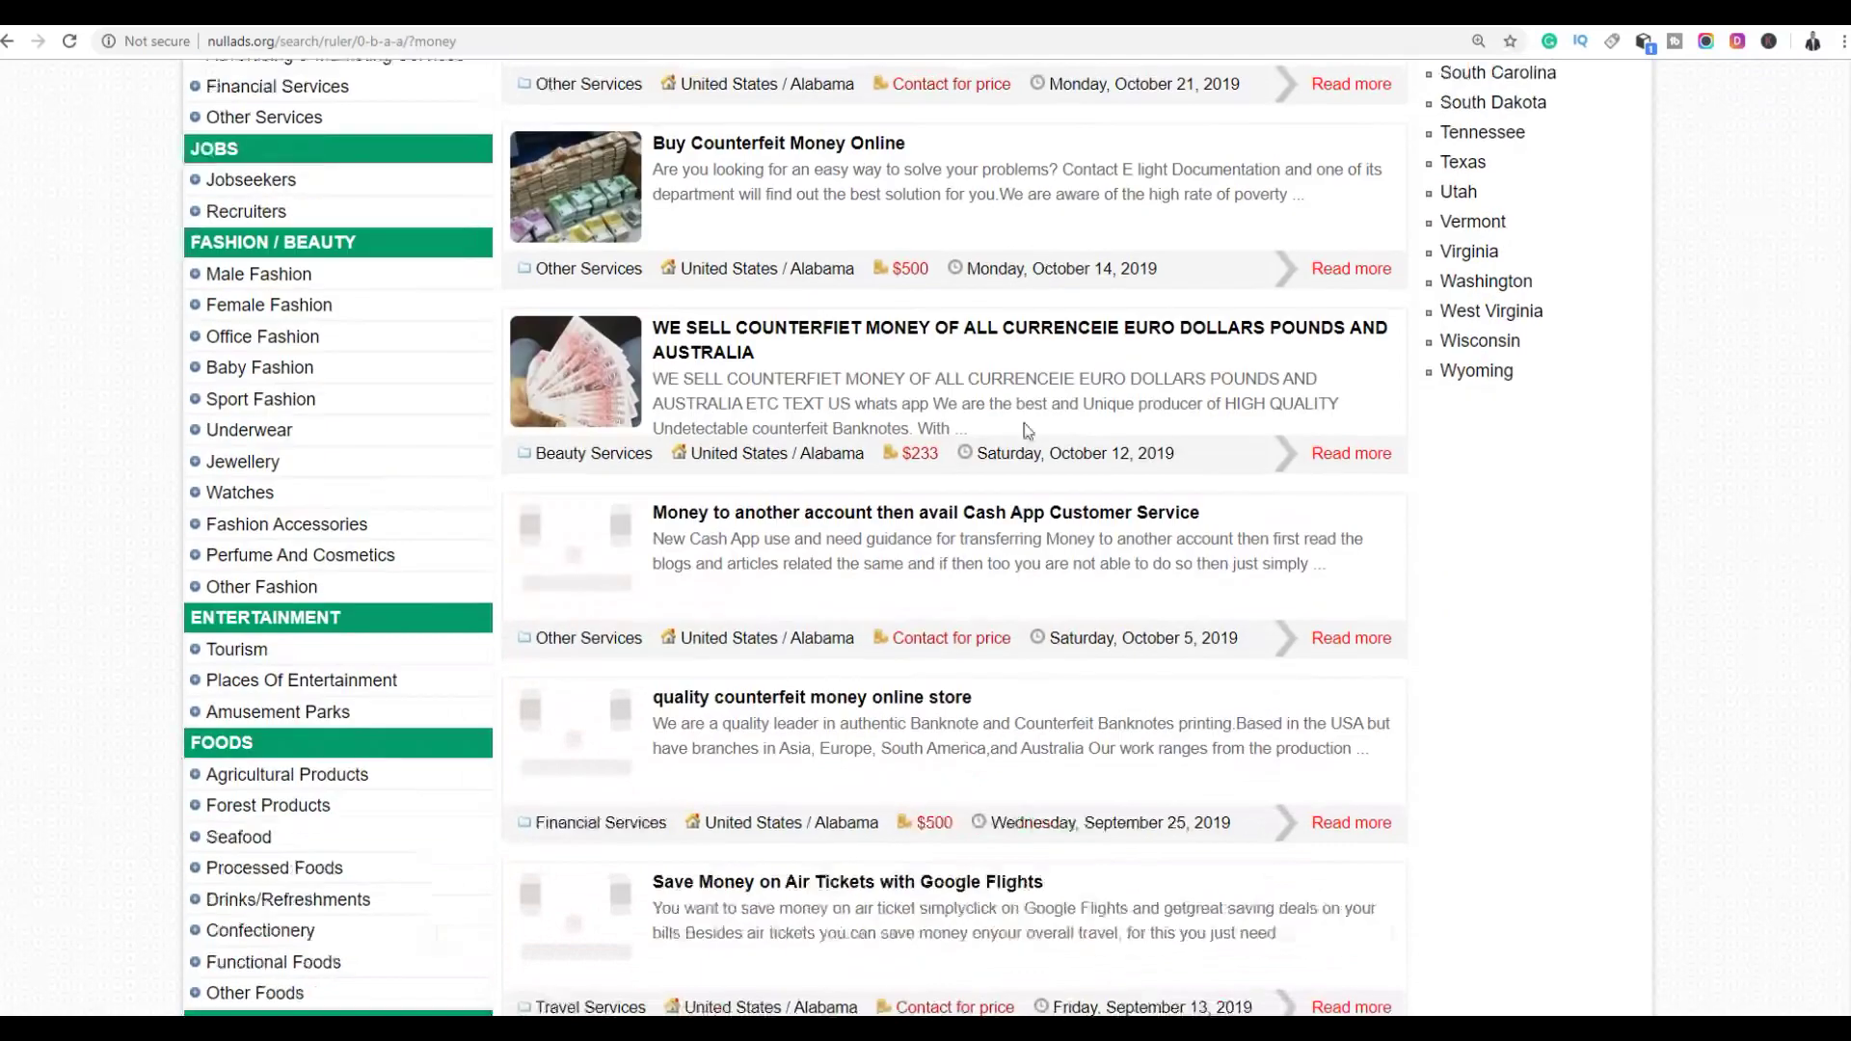
{"action": "scroll", "coordinate": [1025, 423], "scroll_direction": "down", "scroll_amount": 4}
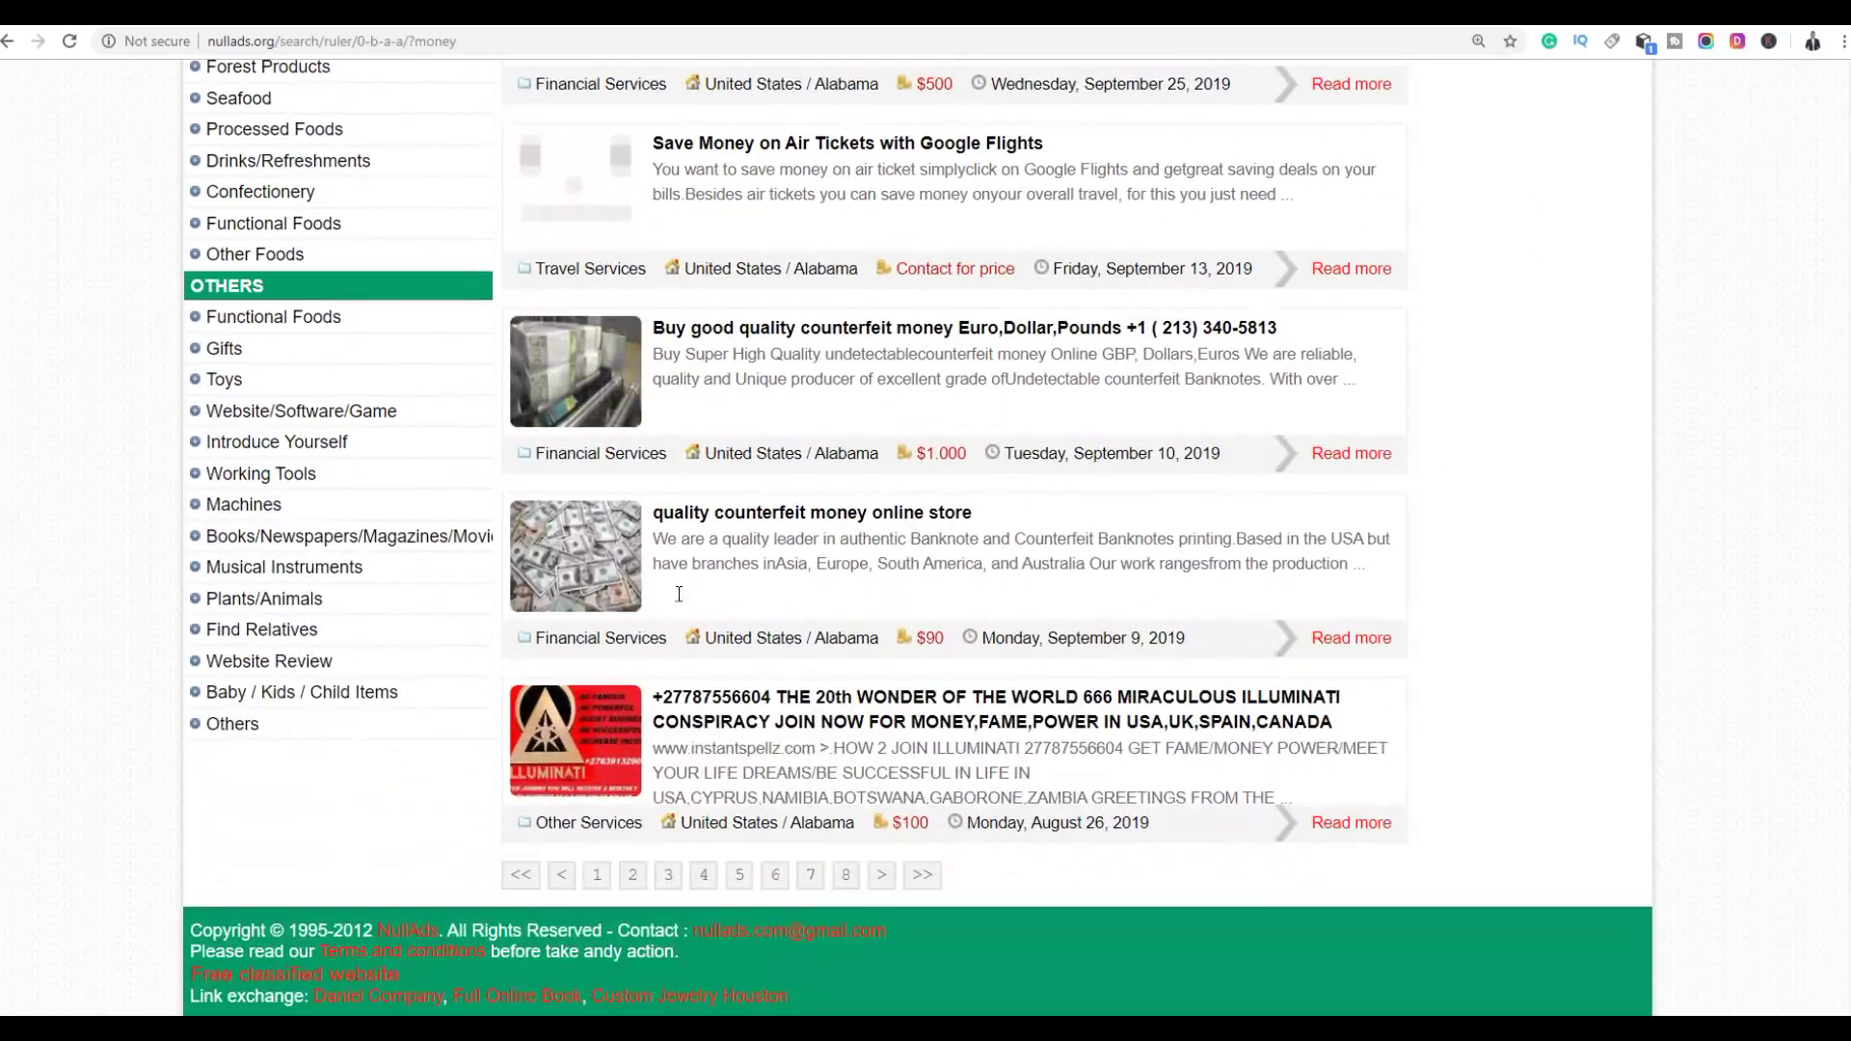
{"action": "left_click", "coordinate": [629, 881]}
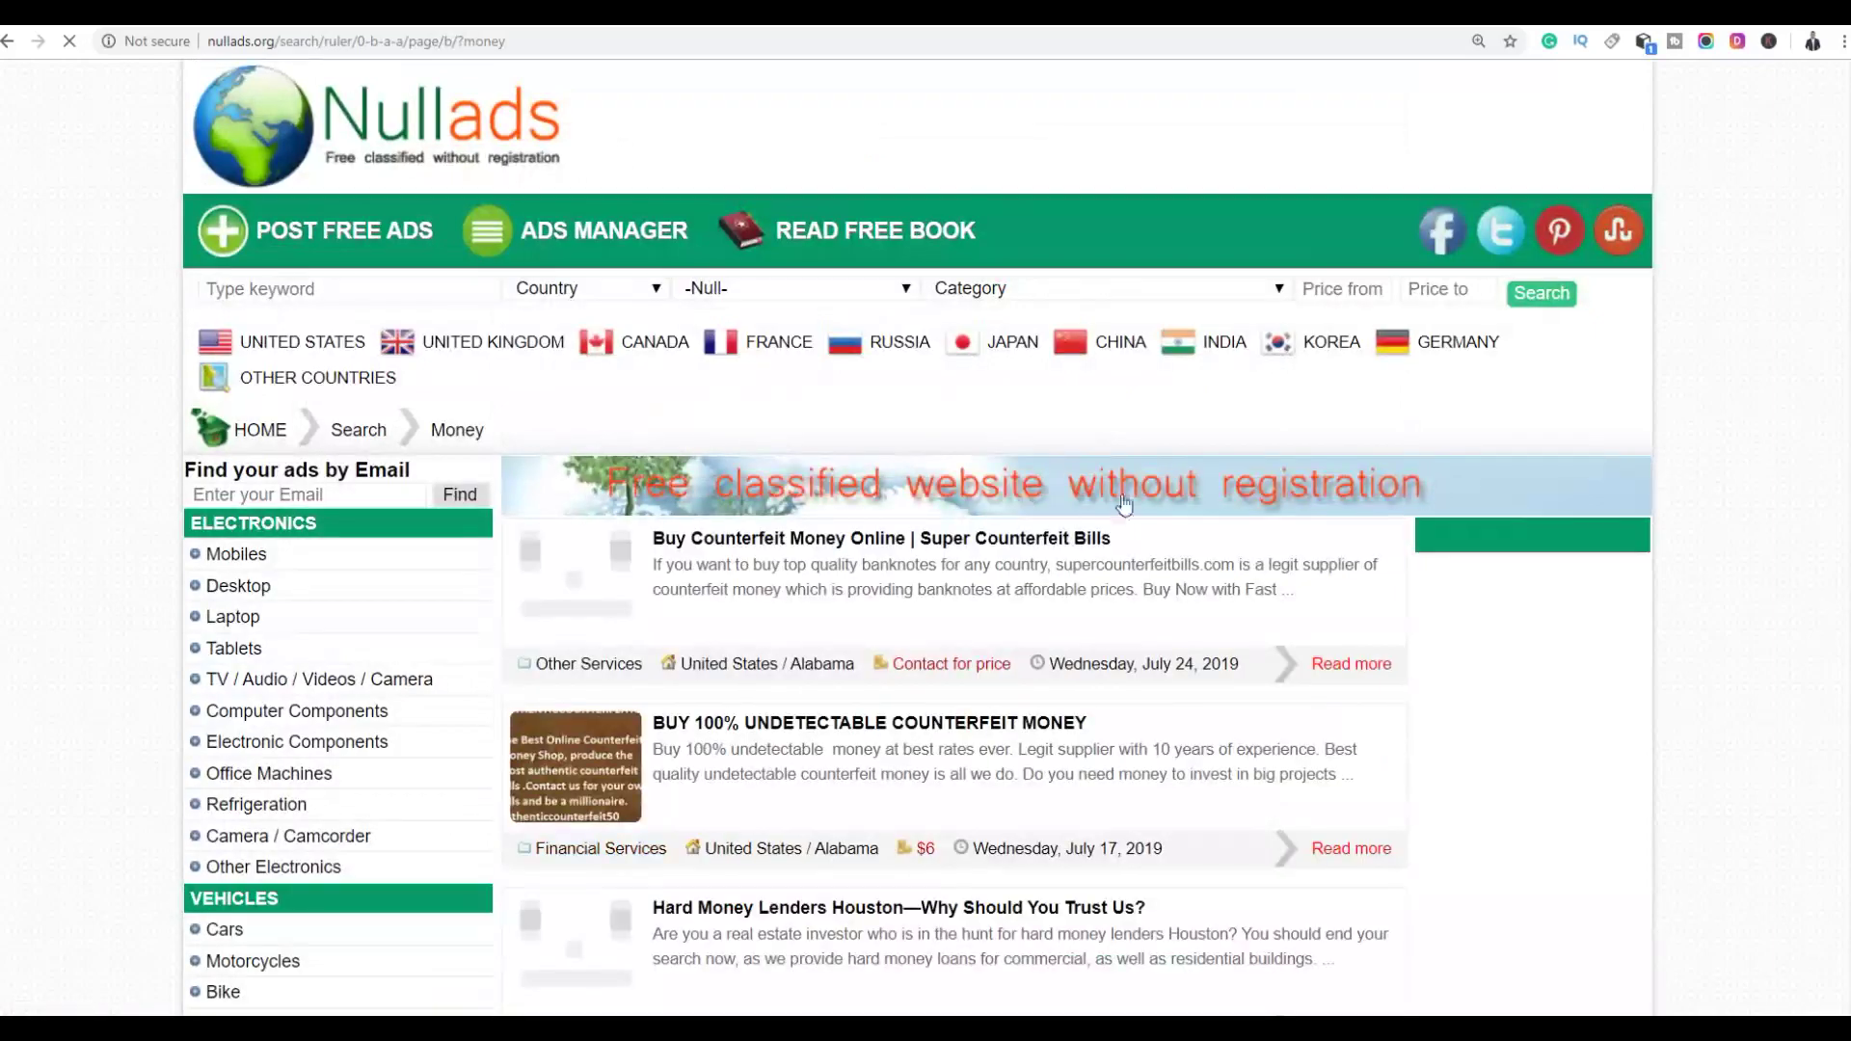
{"action": "scroll", "coordinate": [1216, 505], "scroll_direction": "down", "scroll_amount": 2}
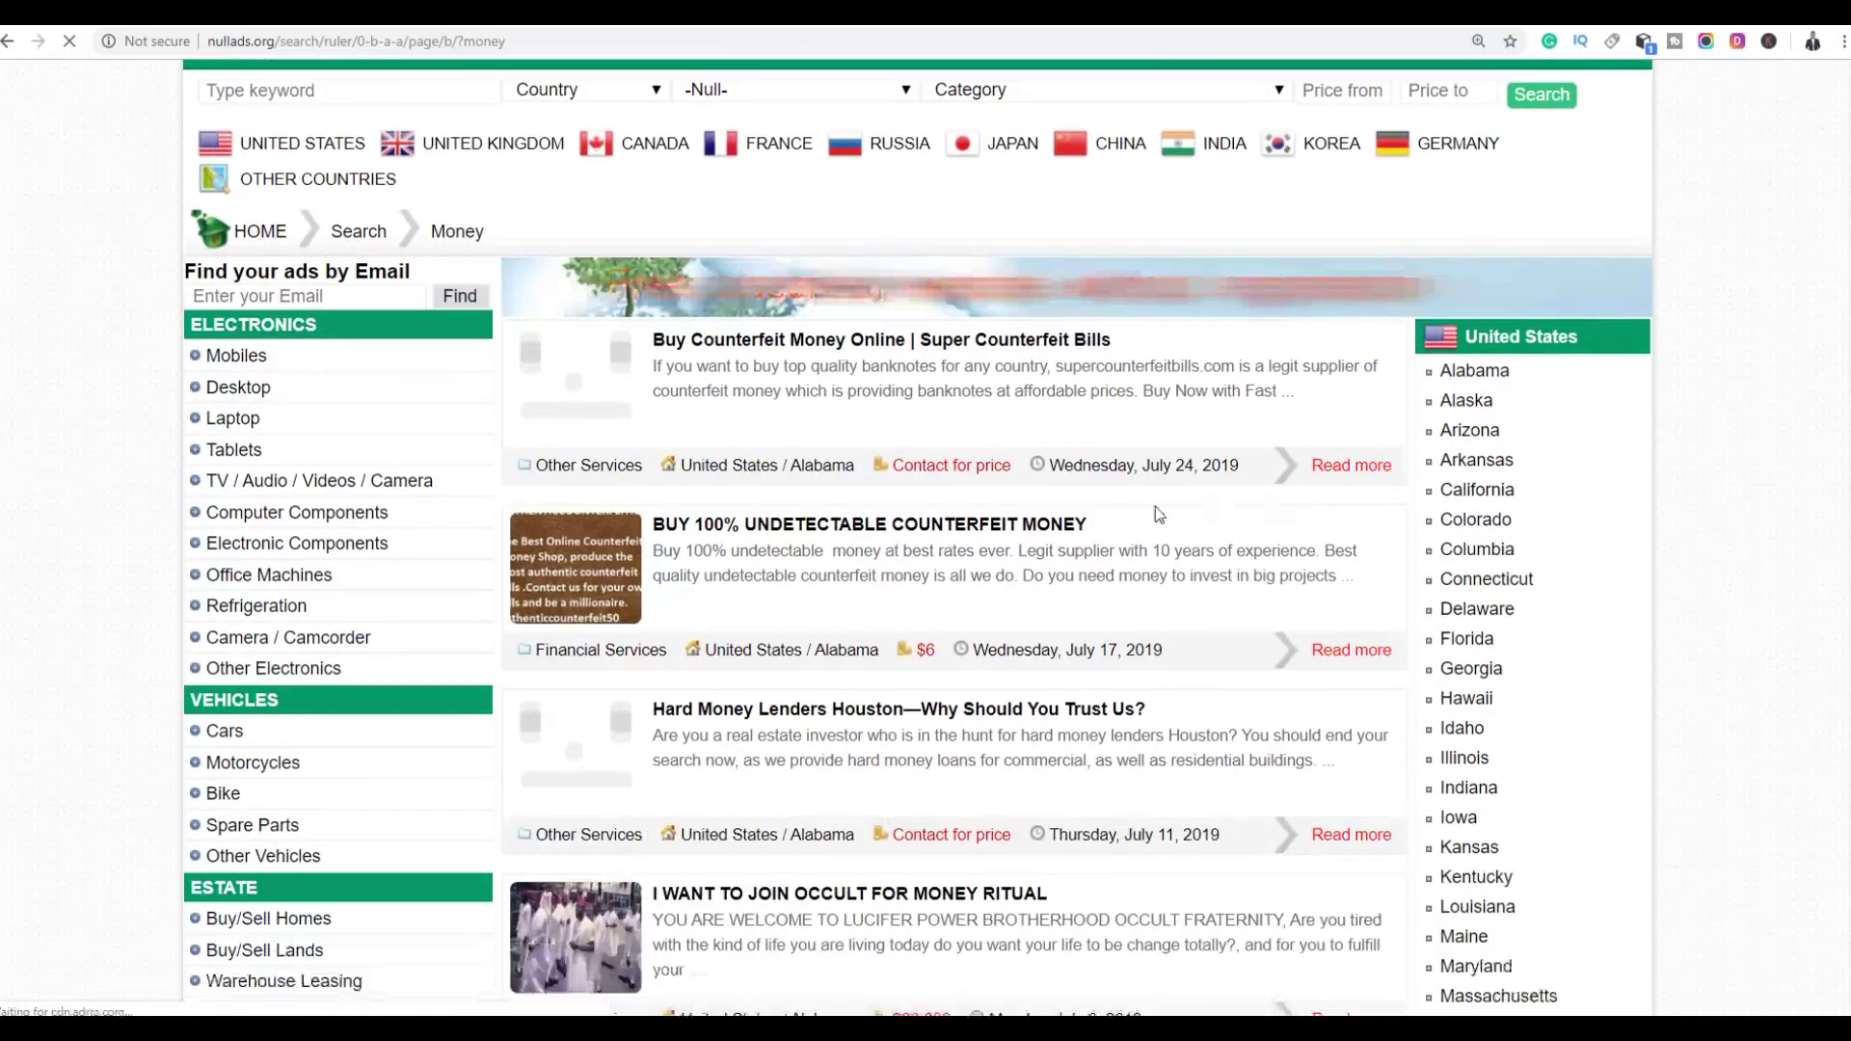
{"action": "scroll", "coordinate": [1184, 445], "scroll_direction": "down", "scroll_amount": 4}
{"action": "scroll", "coordinate": [1093, 476], "scroll_direction": "down", "scroll_amount": 6}
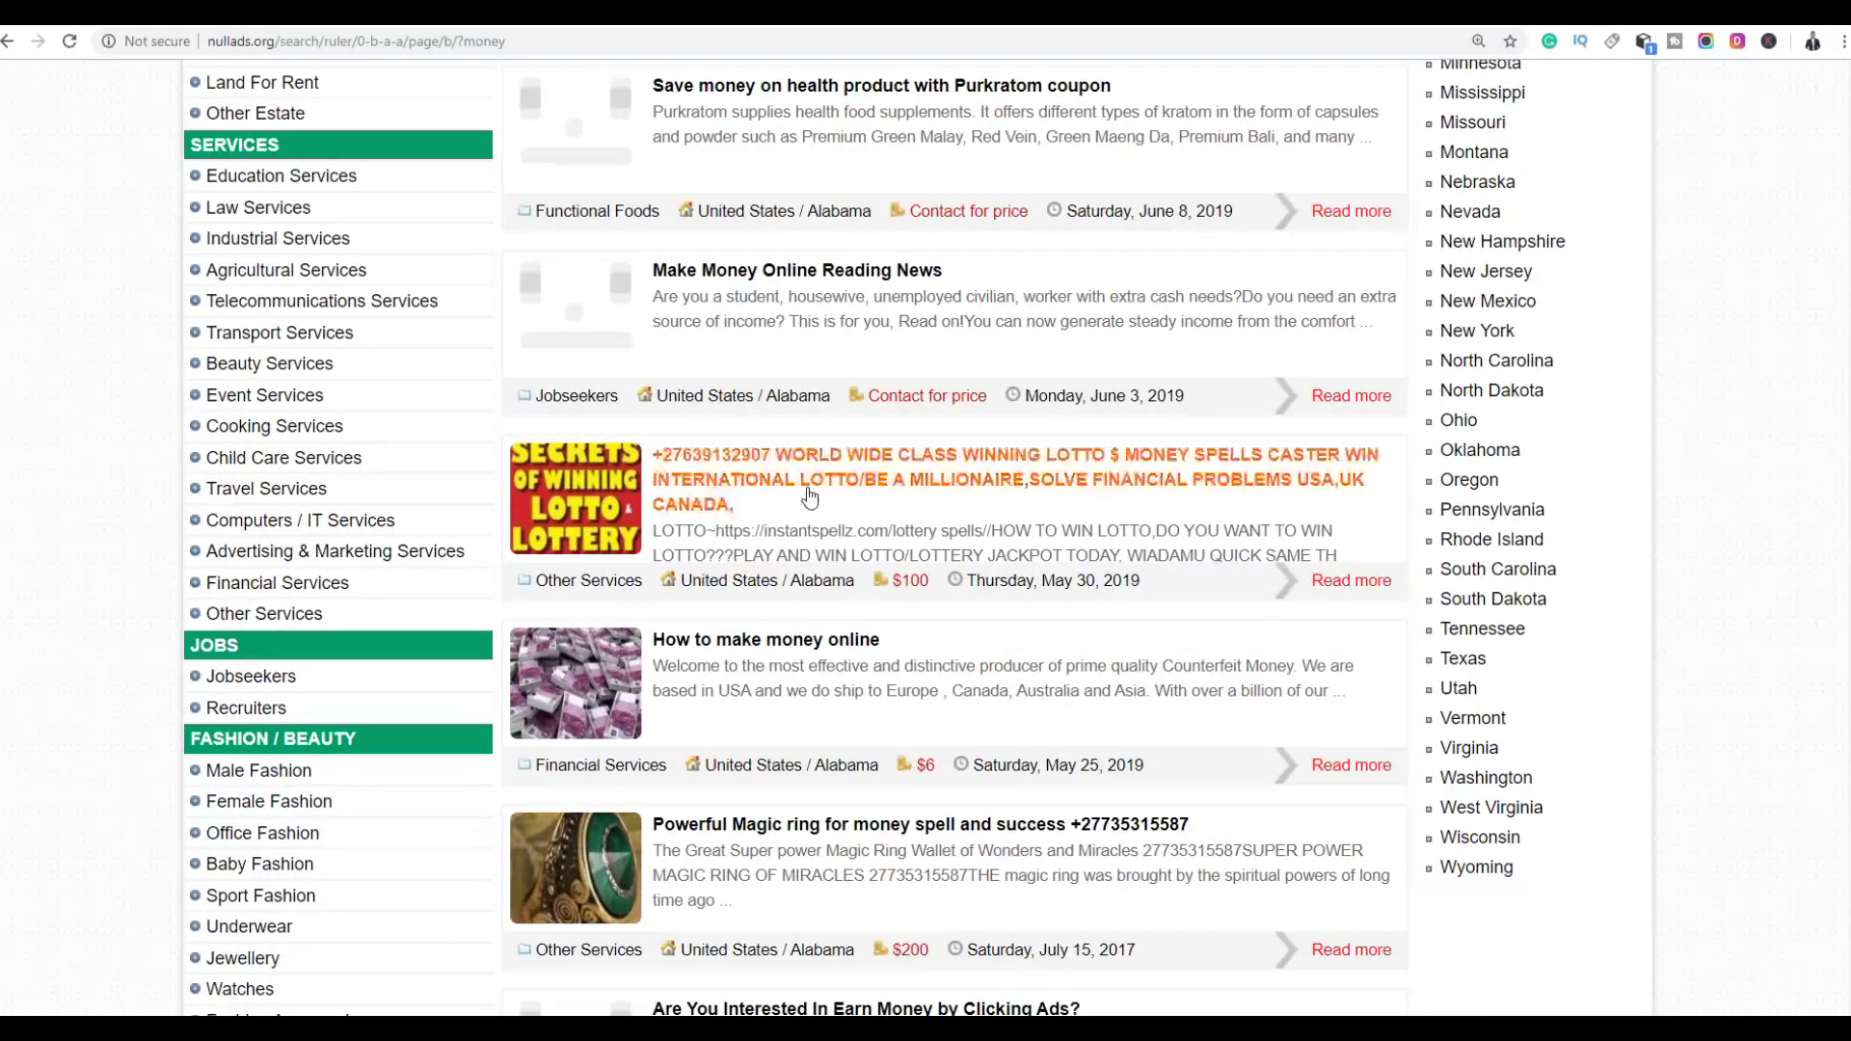
{"action": "left_click", "coordinate": [730, 276]}
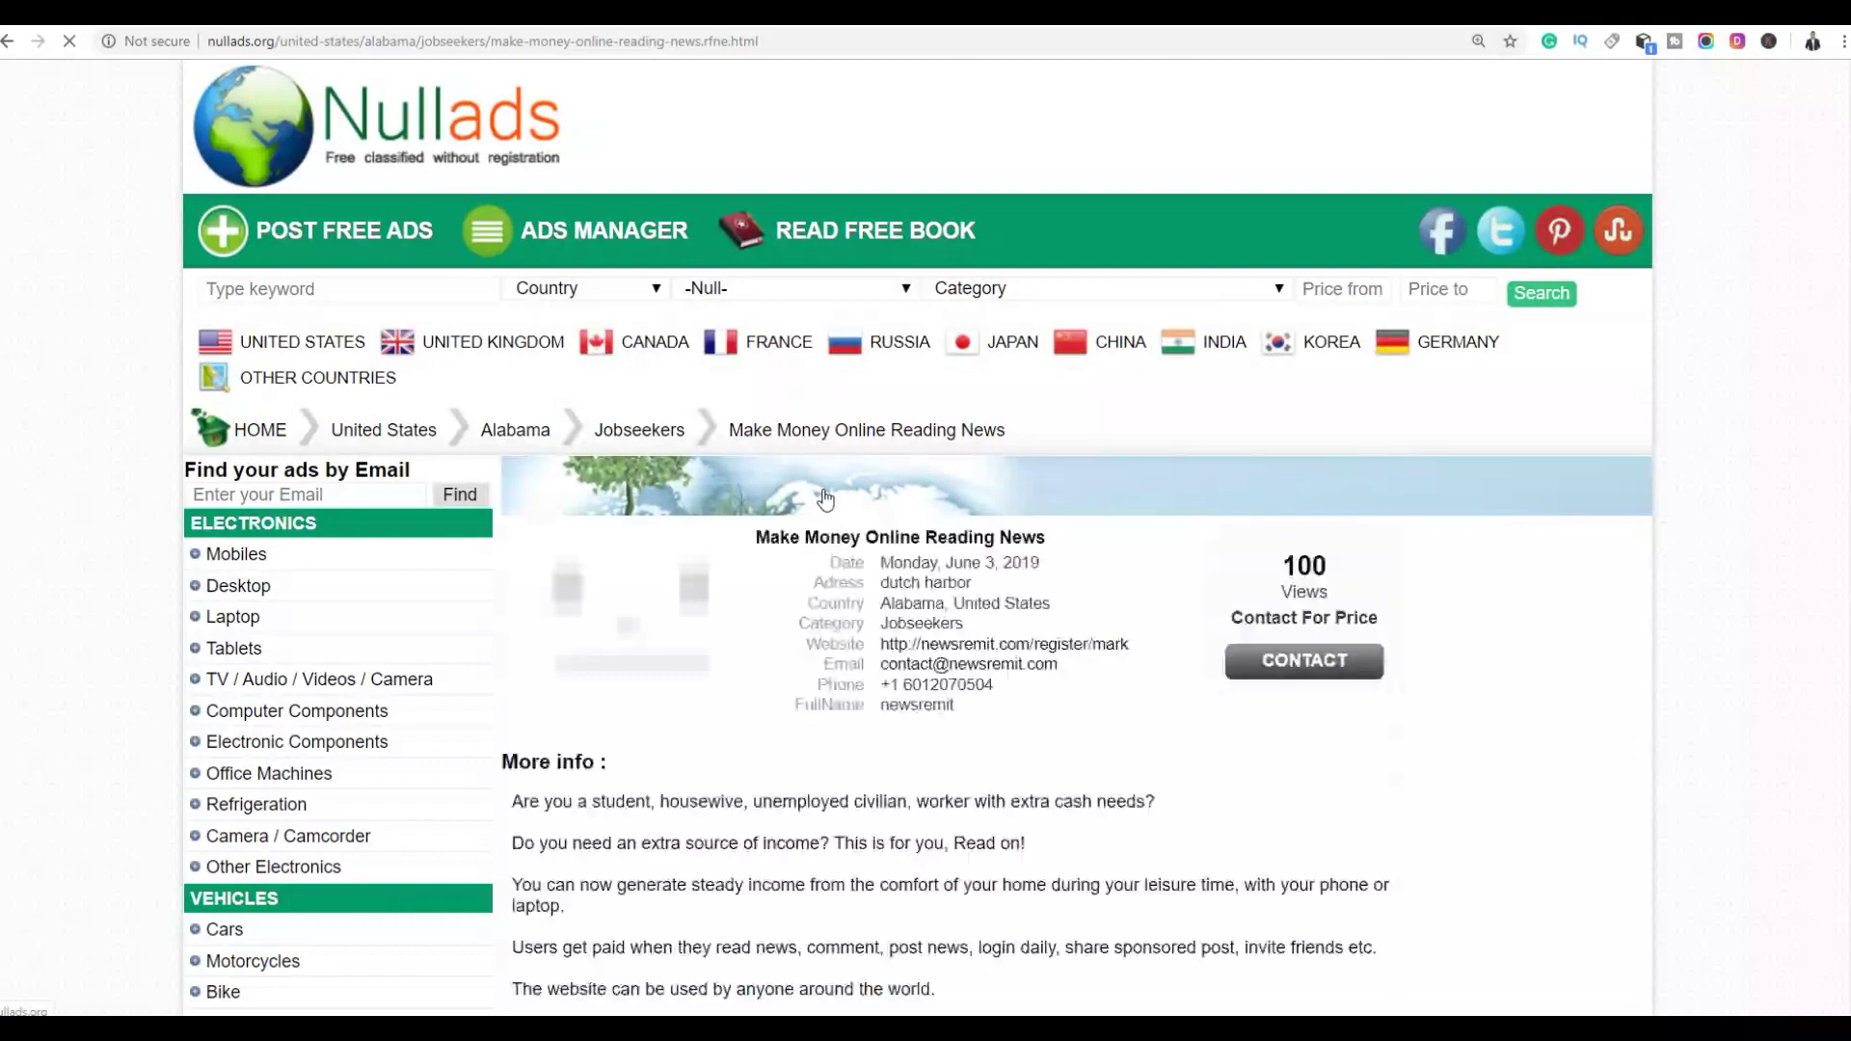
Scroll to the !!STOP!! ad's More info text and select its cutt.ly SUPER-AFFILIATE-SYSTEM link
{"action": "scroll", "coordinate": [1157, 501], "scroll_direction": "down", "scroll_amount": 7}
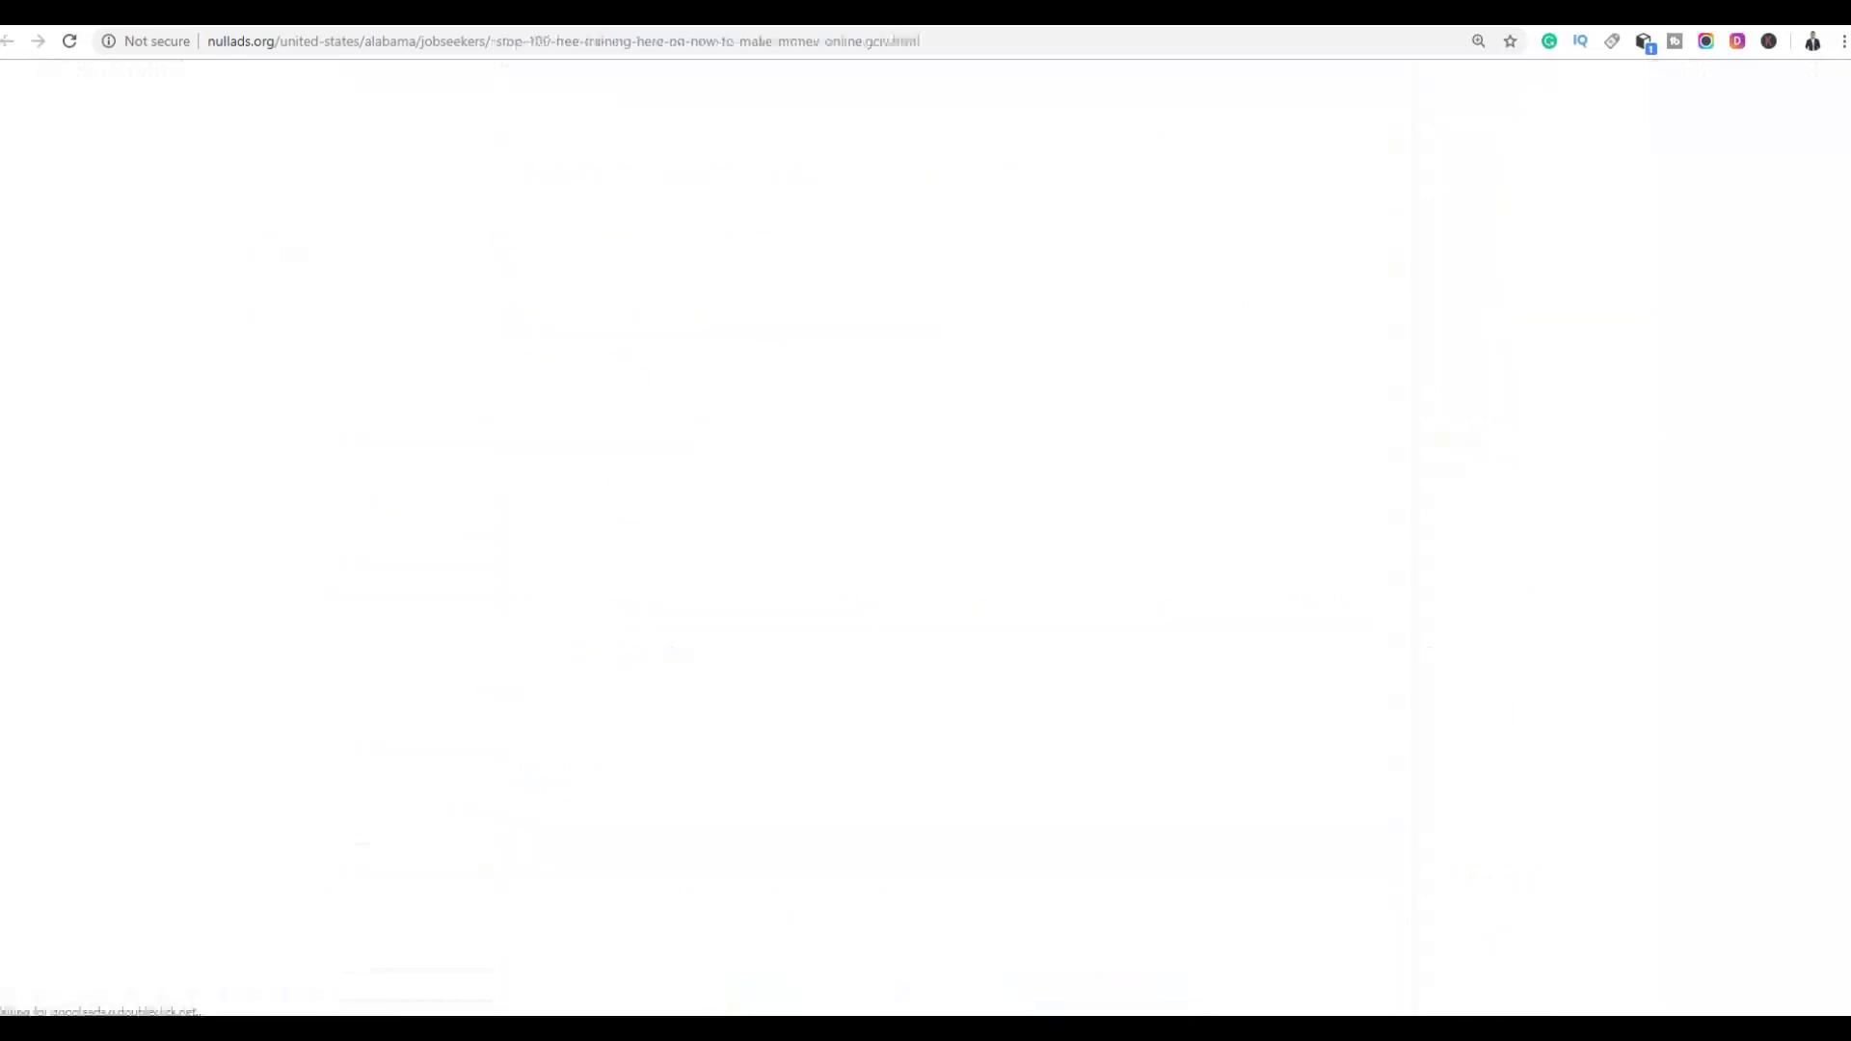
{"action": "scroll", "coordinate": [799, 540], "scroll_direction": "down", "scroll_amount": 3}
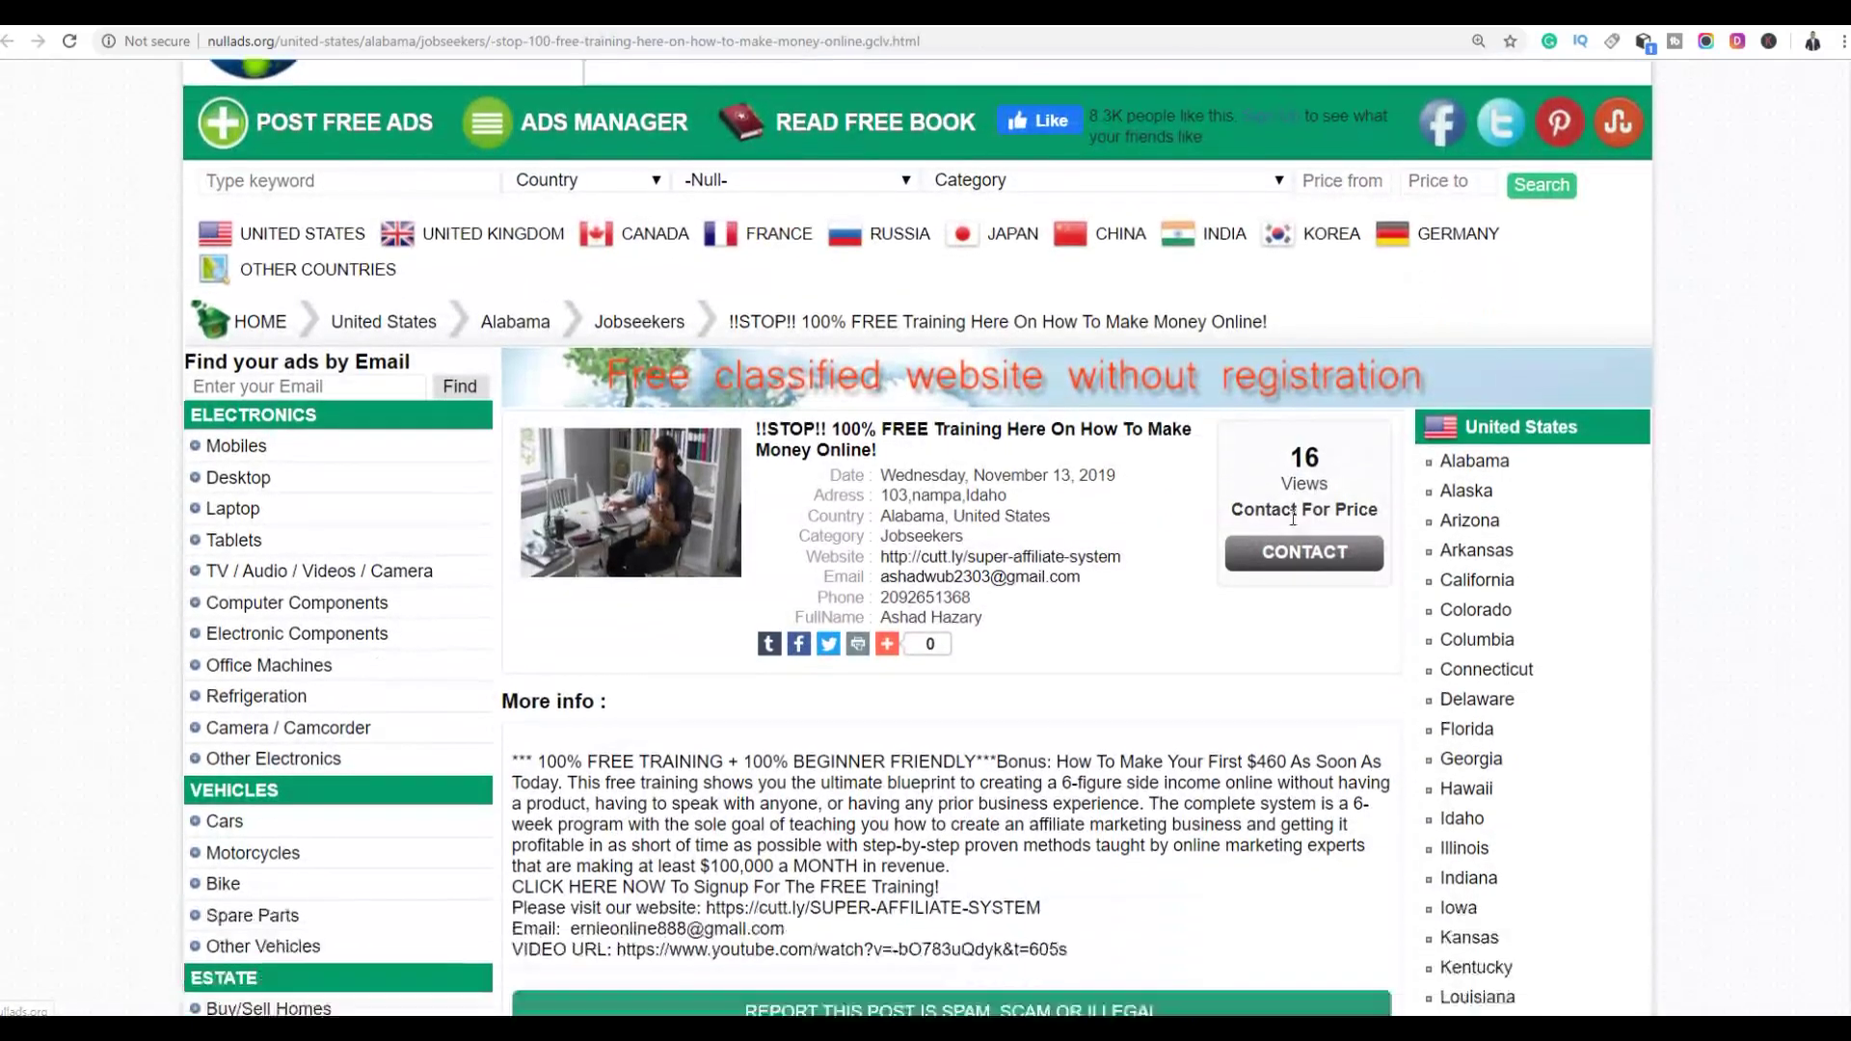
{"action": "scroll", "coordinate": [799, 539], "scroll_direction": "down", "scroll_amount": 2}
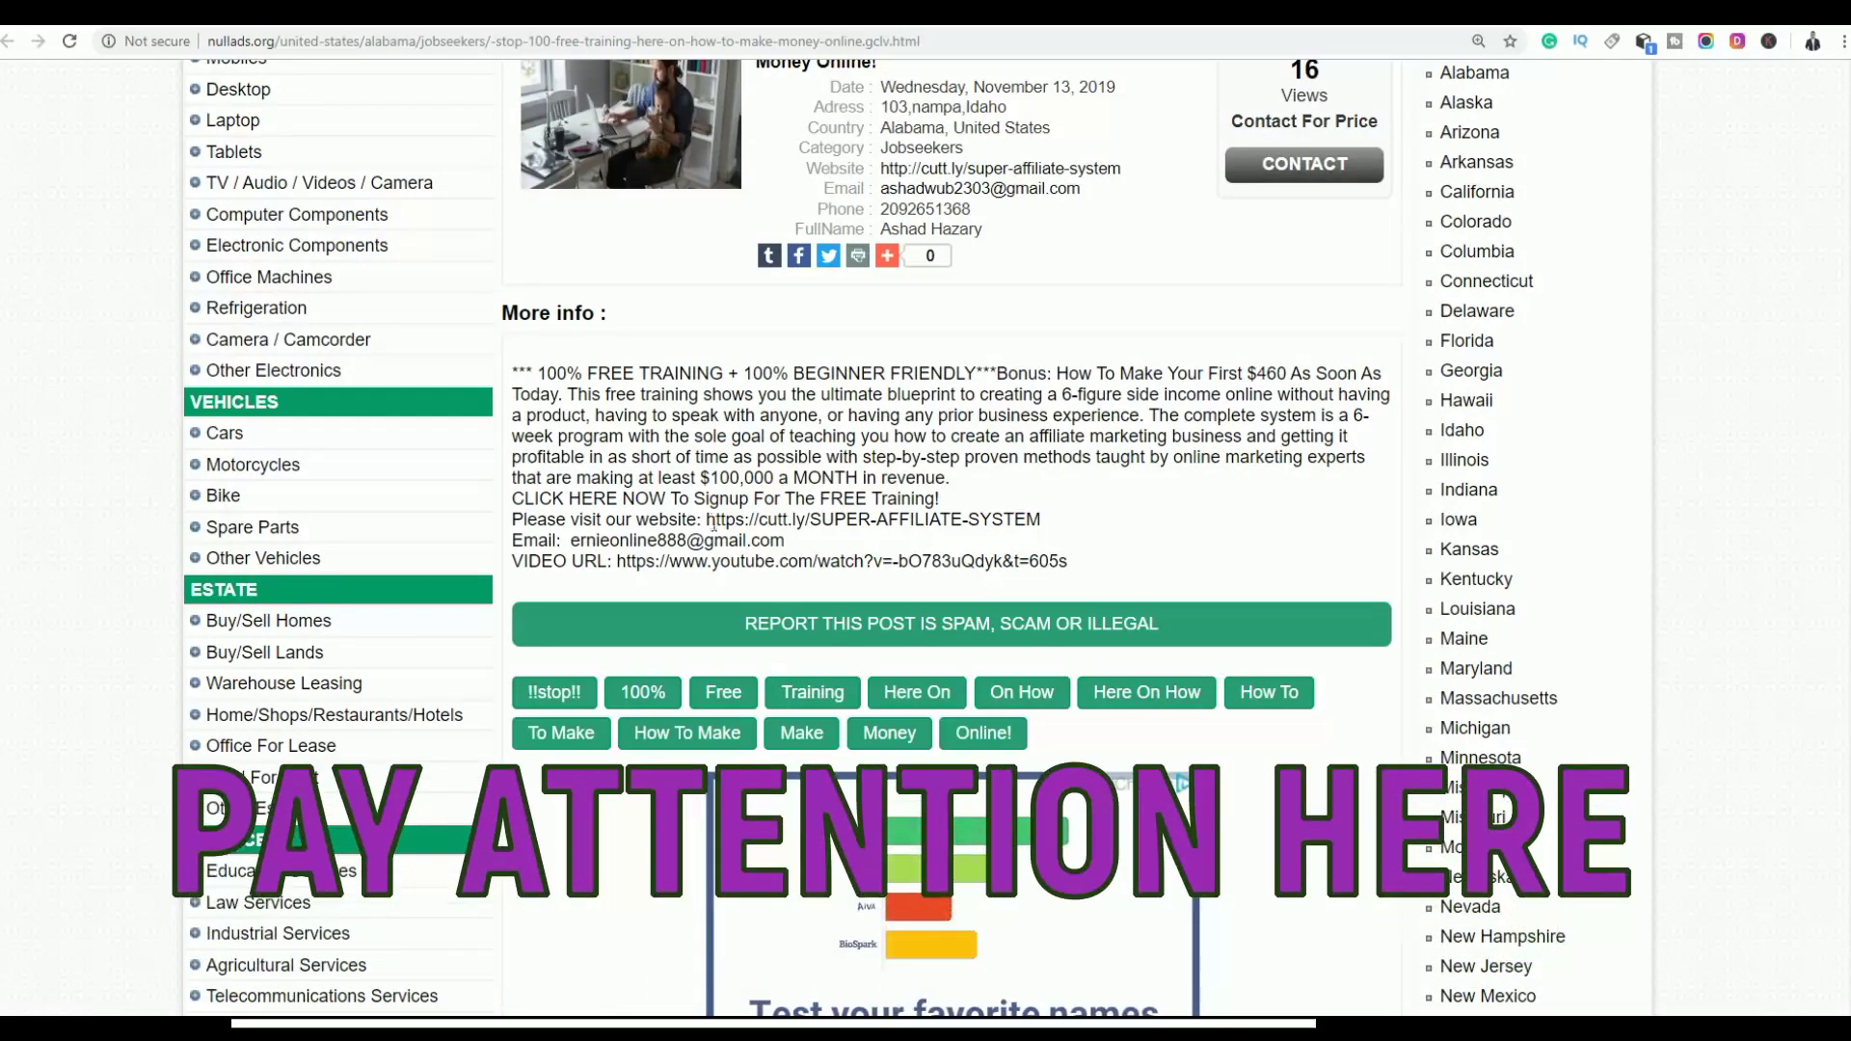
{"action": "left_click_drag", "start_coordinate": [708, 521], "coordinate": [1048, 530]}
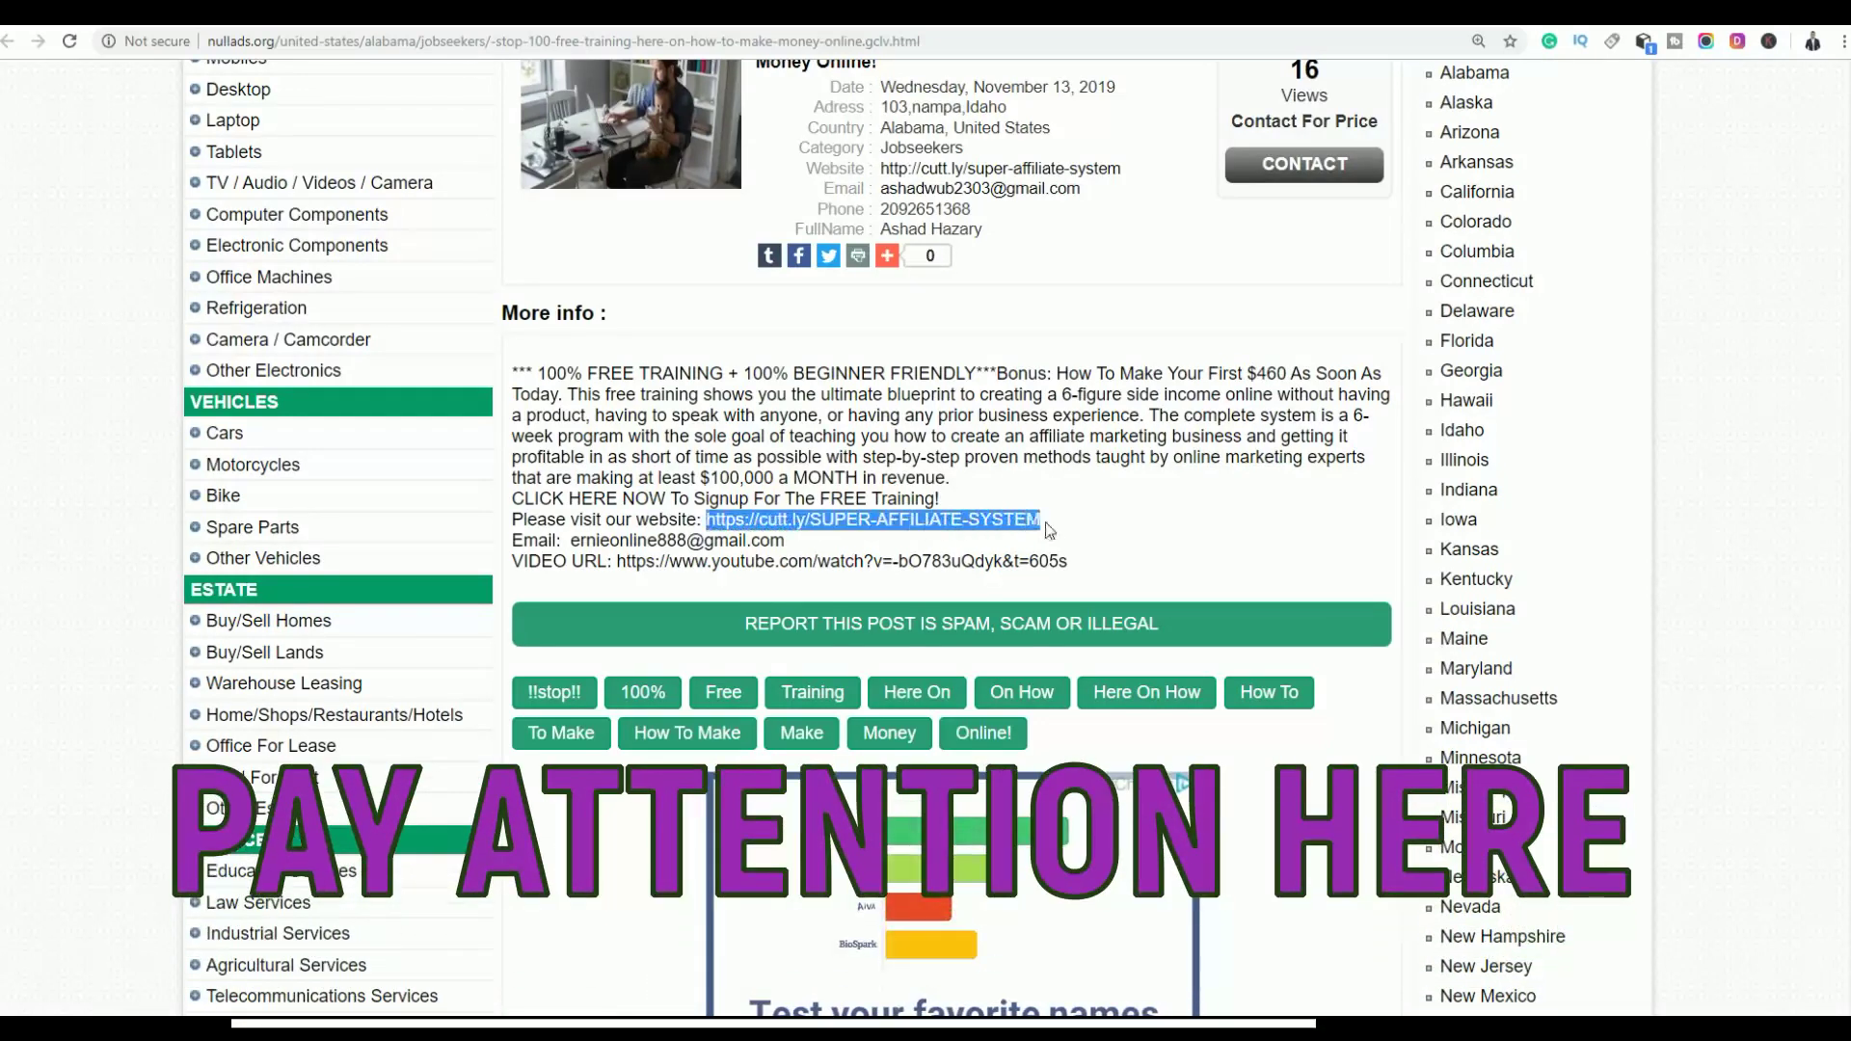
{"action": "right_click", "coordinate": [950, 527]}
Visit the cutt.ly link's 6-figure side-income training page, then return to the Nullads ad
{"action": "left_click", "coordinate": [1010, 567]}
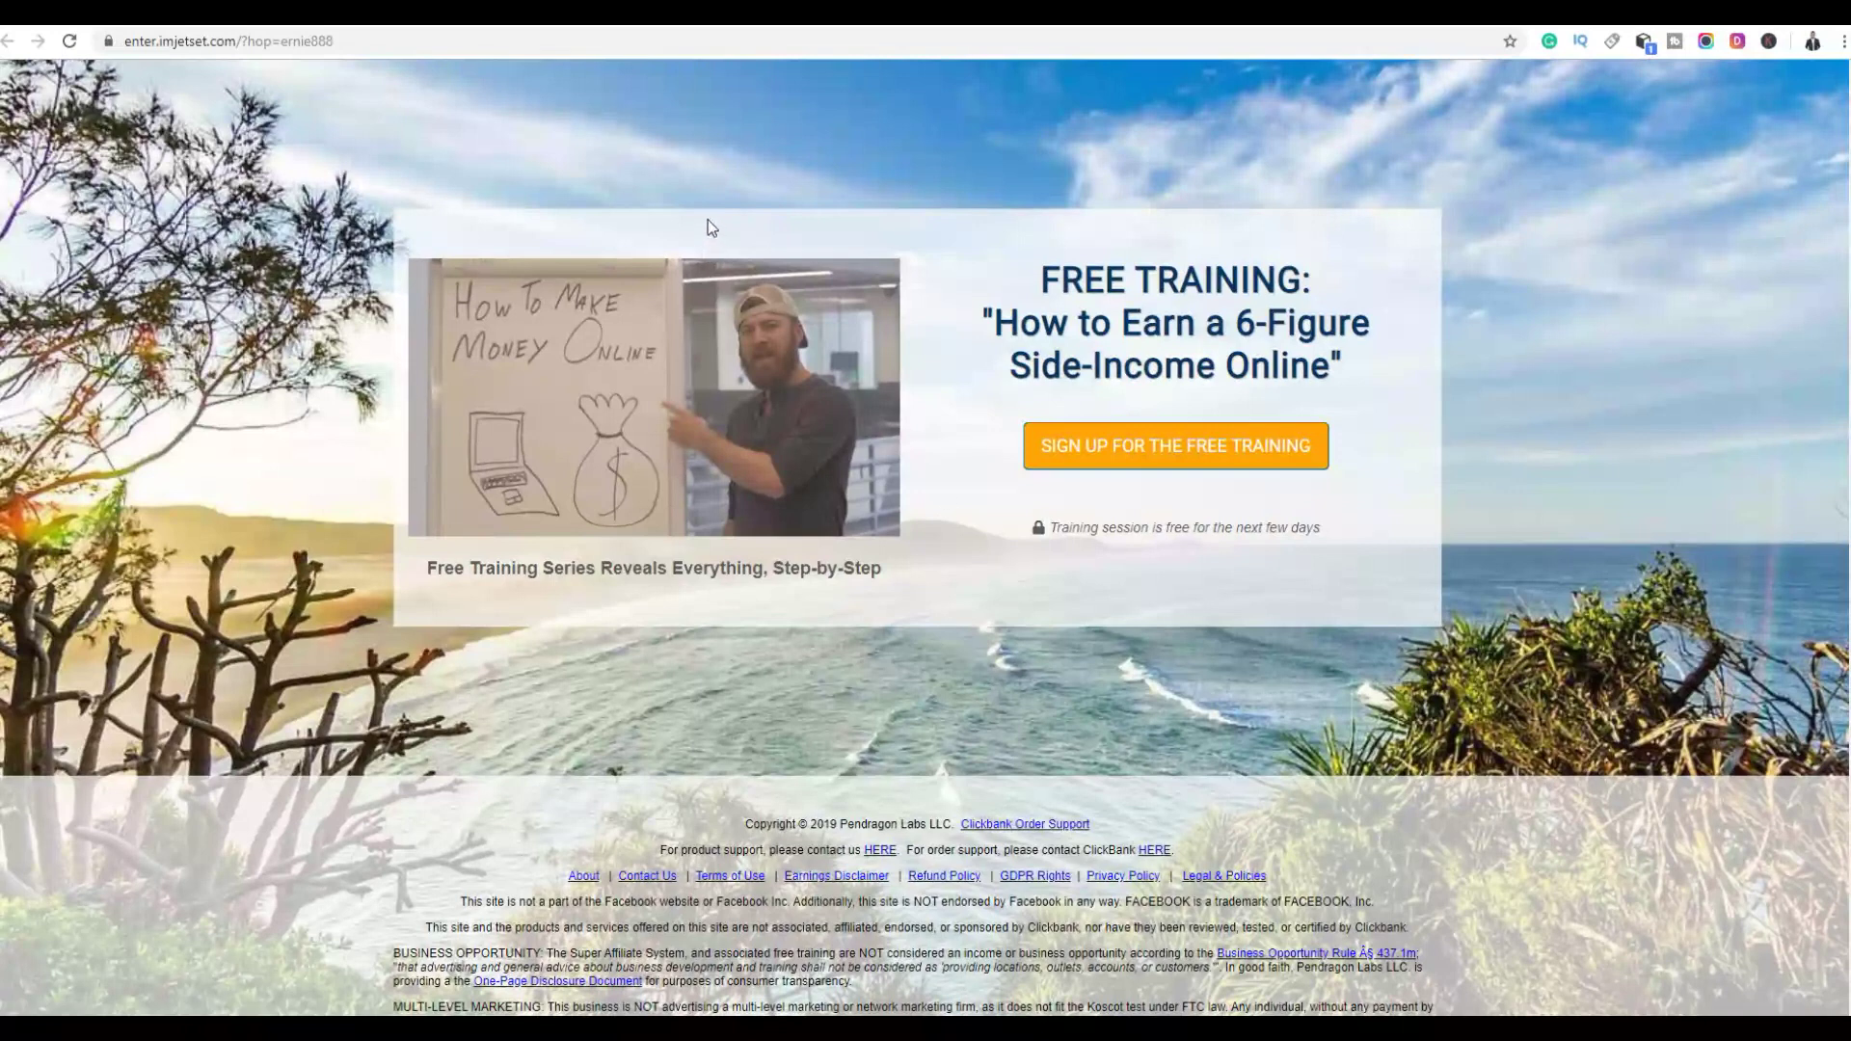
{"action": "left_click", "coordinate": [674, 12]}
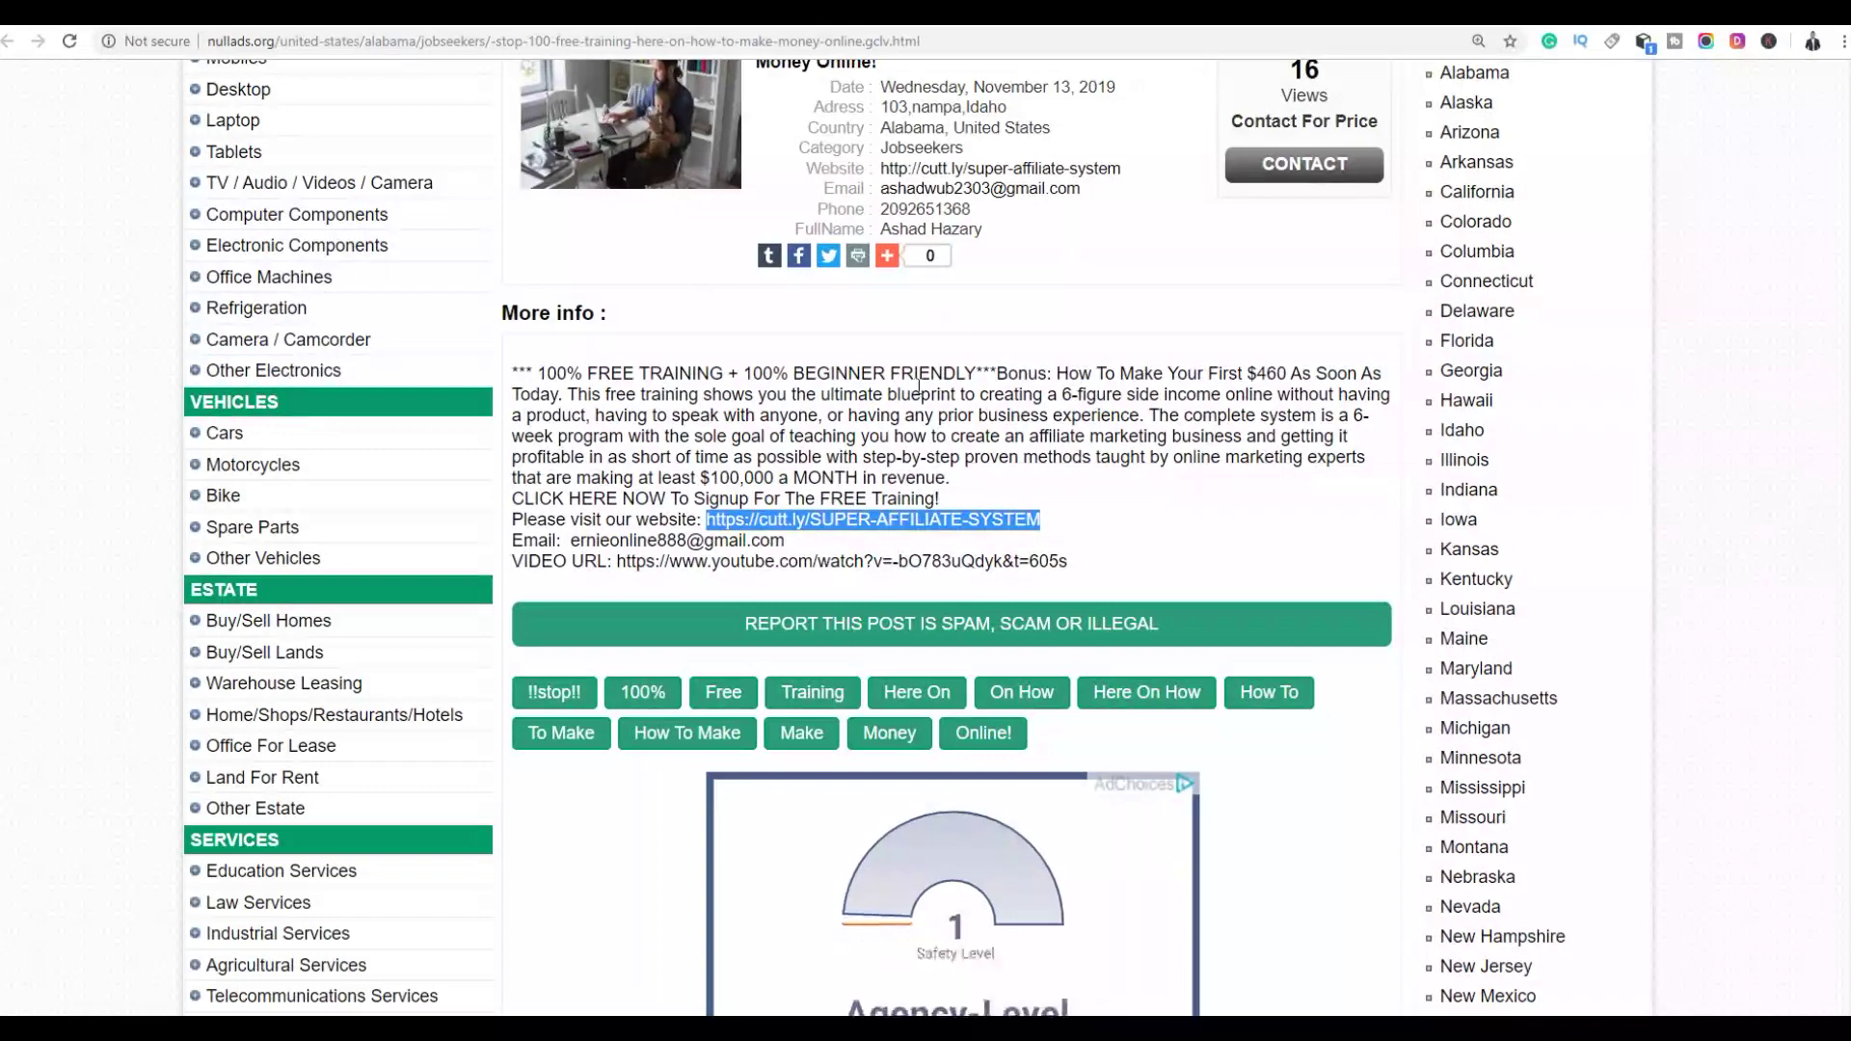
Deselect the cutt.ly link and scroll through the Nullads money-making job listings
{"action": "left_click_drag", "start_coordinate": [1028, 436], "coordinate": [1041, 444]}
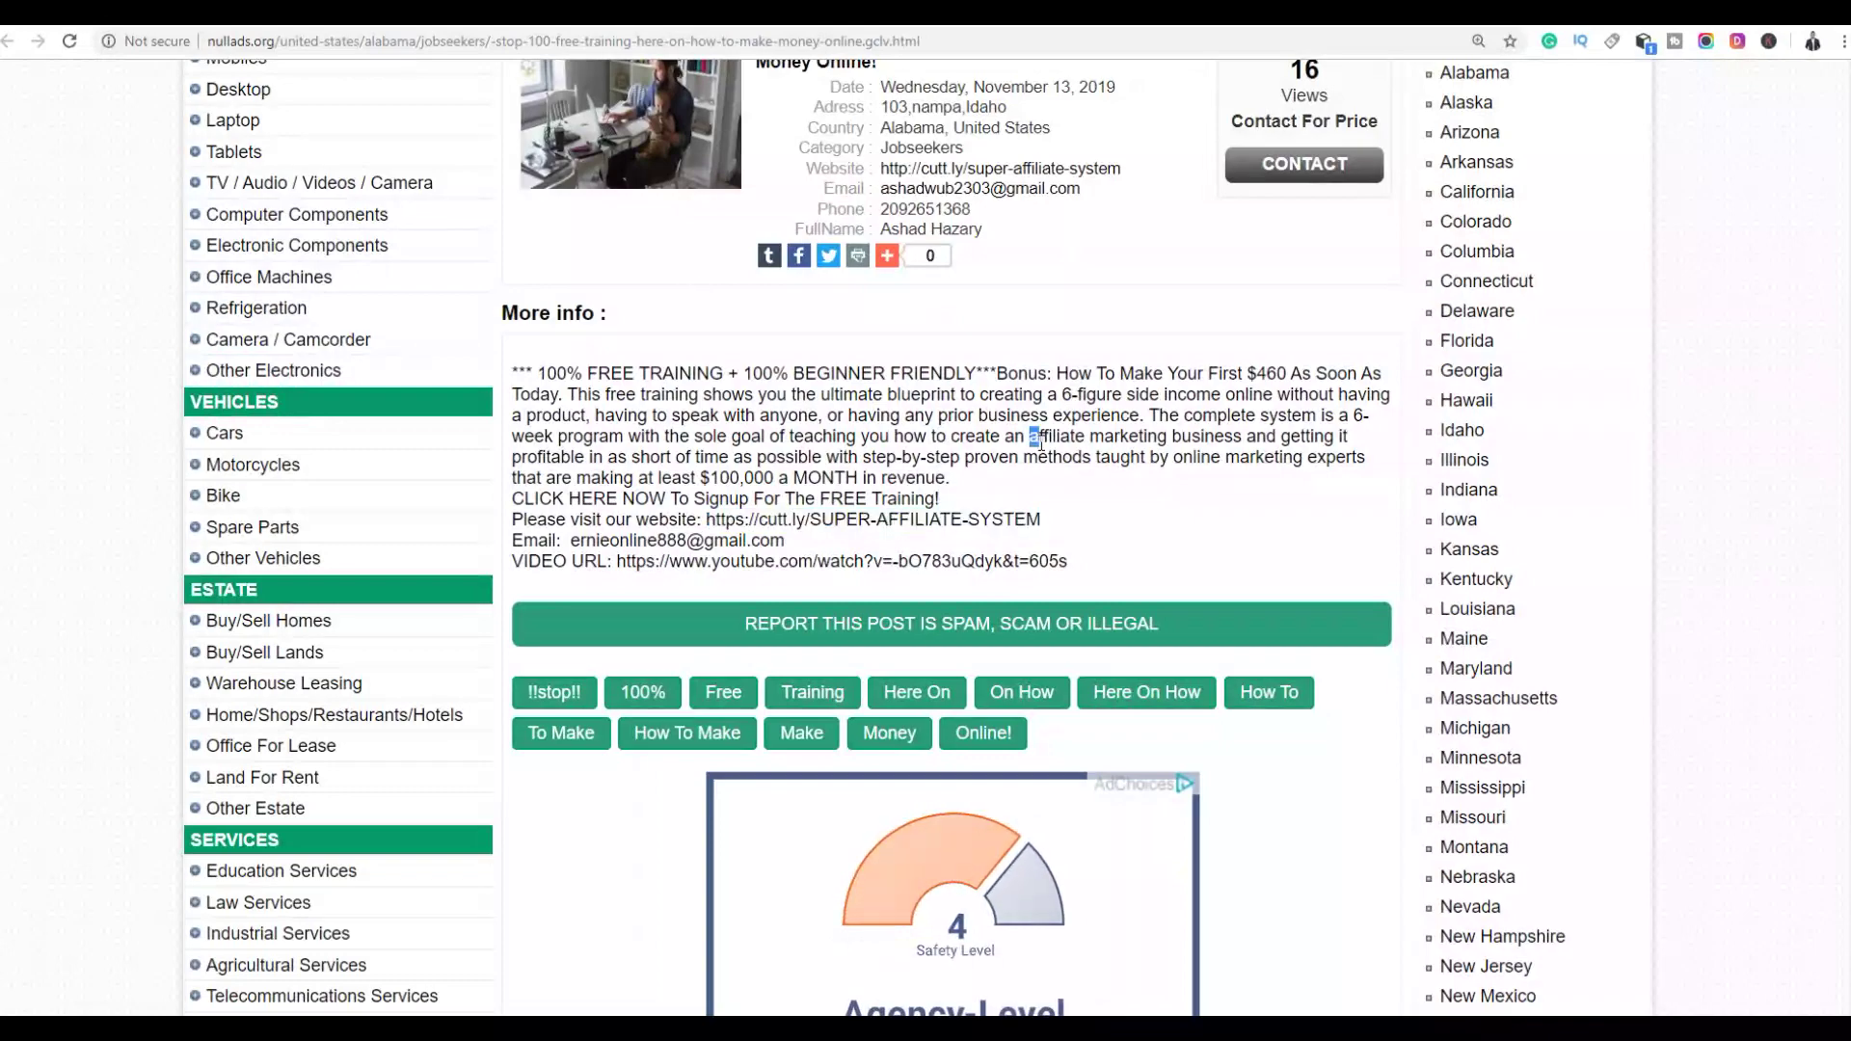
{"action": "scroll", "coordinate": [1041, 443], "scroll_direction": "down", "scroll_amount": 10}
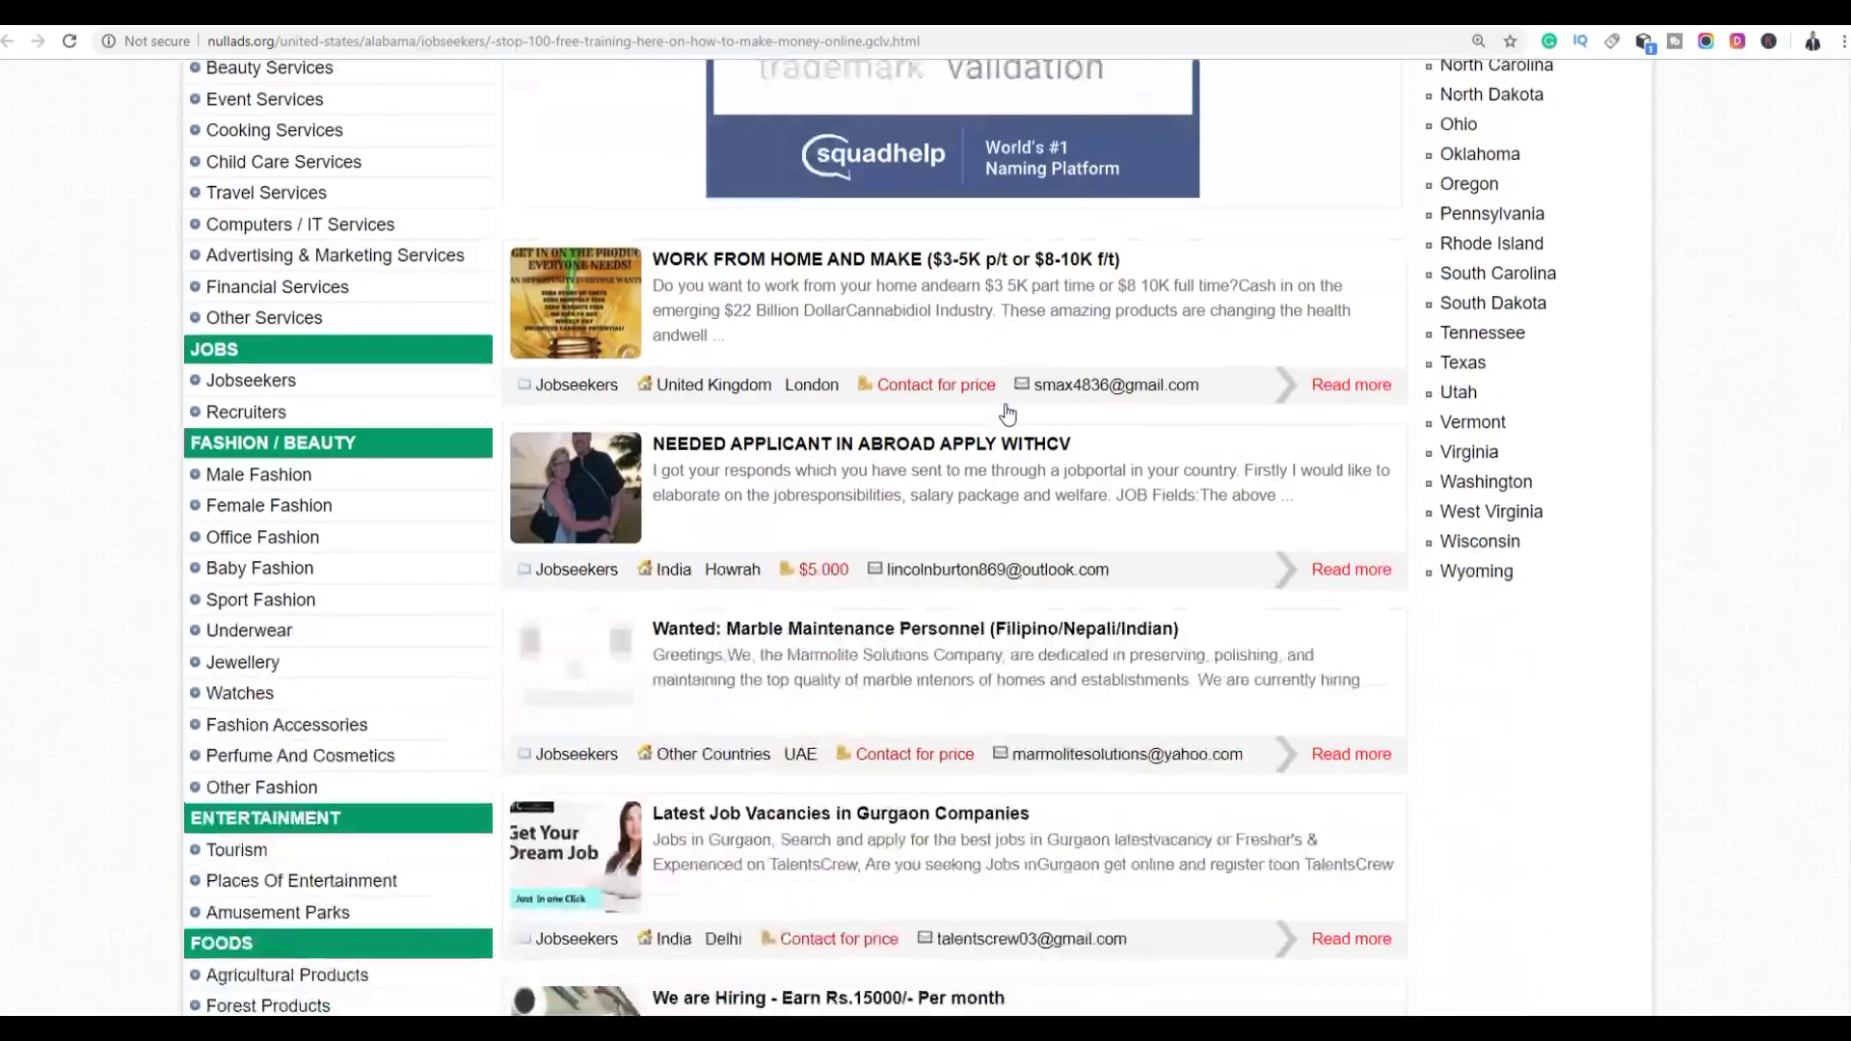
{"action": "scroll", "coordinate": [957, 415], "scroll_direction": "down", "scroll_amount": 3}
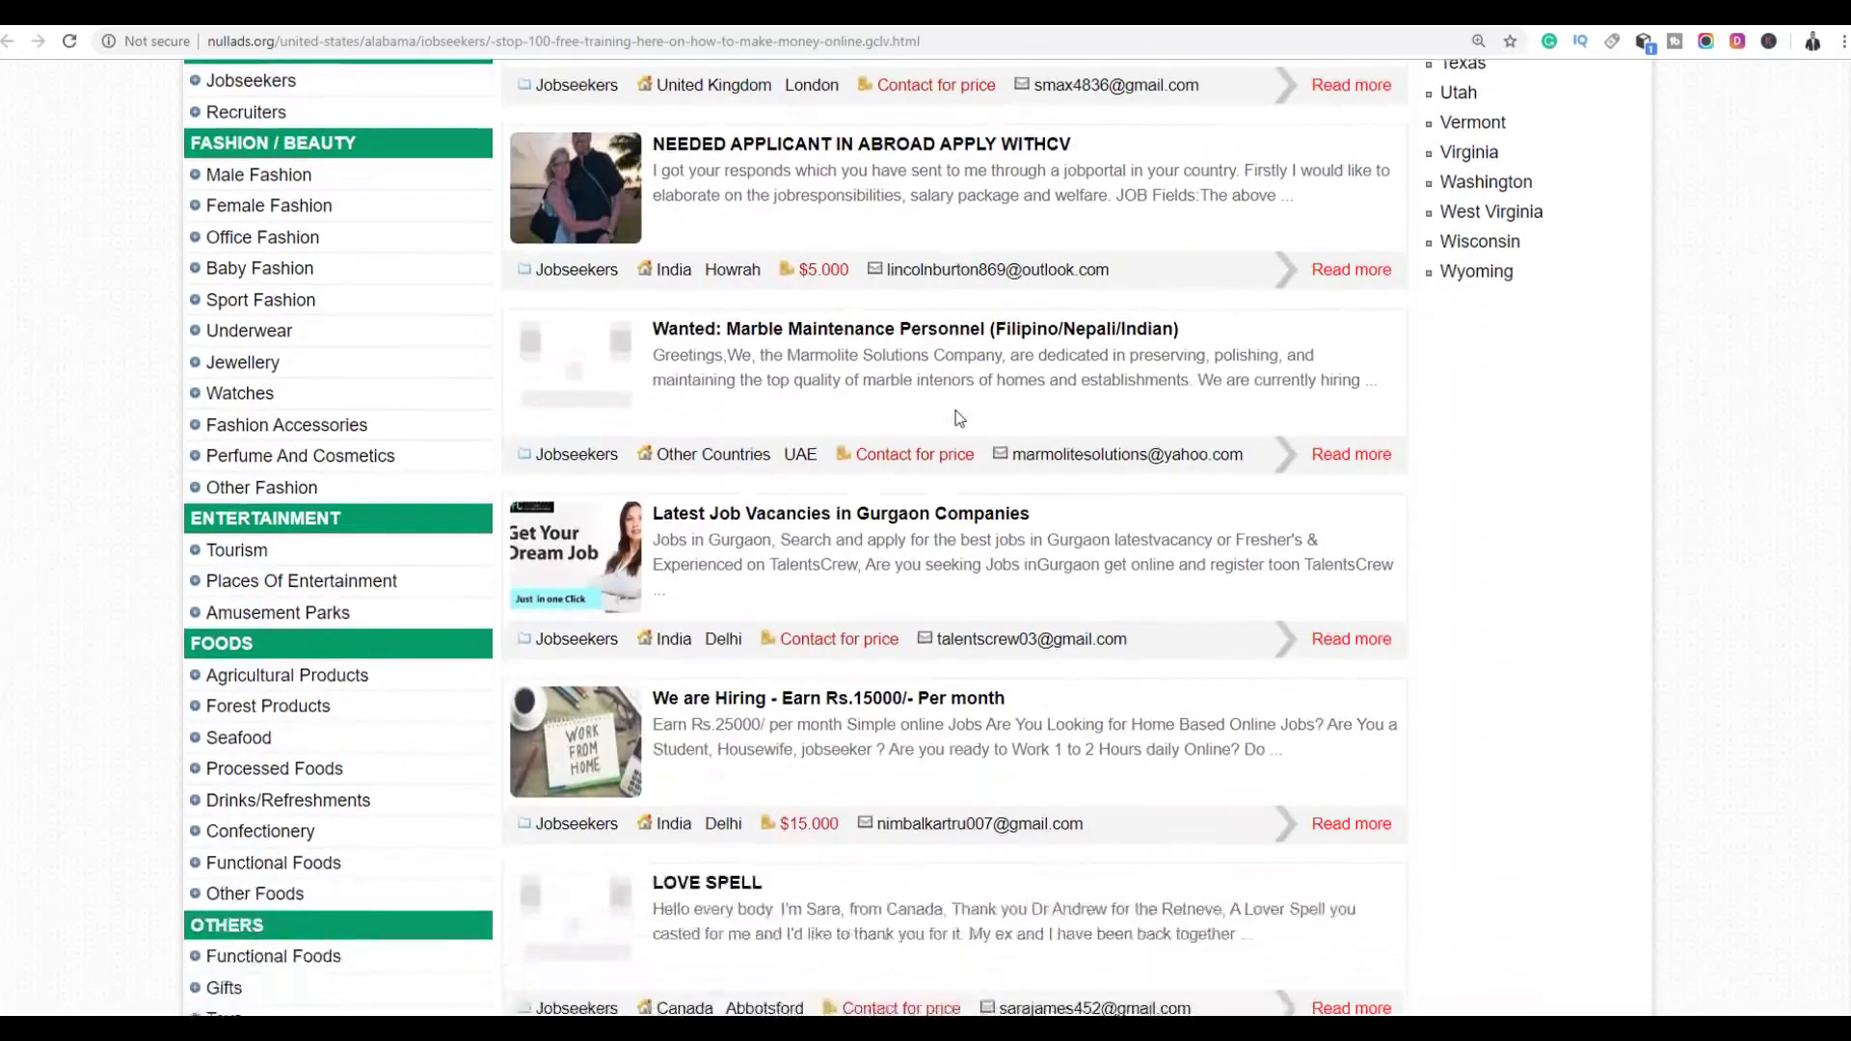
{"action": "scroll", "coordinate": [838, 381], "scroll_direction": "up", "scroll_amount": 5}
{"action": "scroll", "coordinate": [704, 508], "scroll_direction": "down", "scroll_amount": 5}
{"action": "scroll", "coordinate": [791, 473], "scroll_direction": "down", "scroll_amount": 4}
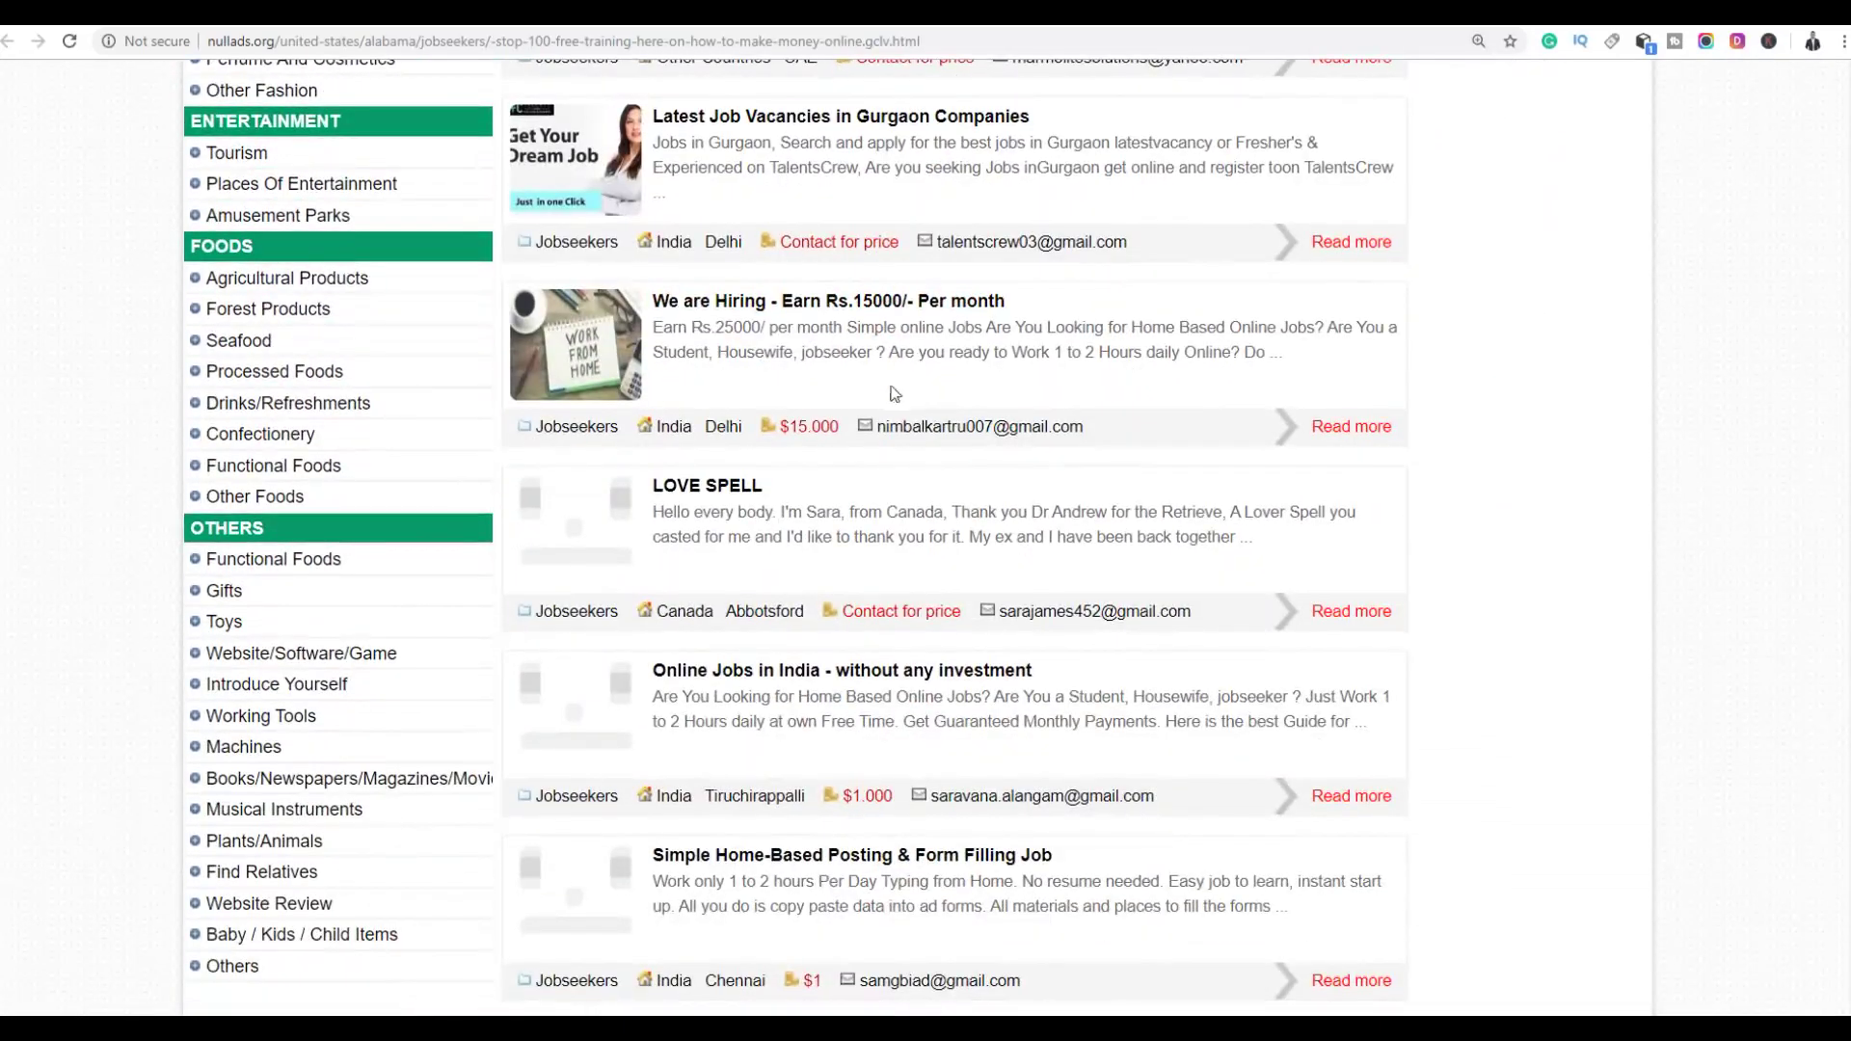
{"action": "scroll", "coordinate": [894, 393], "scroll_direction": "up", "scroll_amount": 5}
{"action": "scroll", "coordinate": [675, 416], "scroll_direction": "up", "scroll_amount": 4}
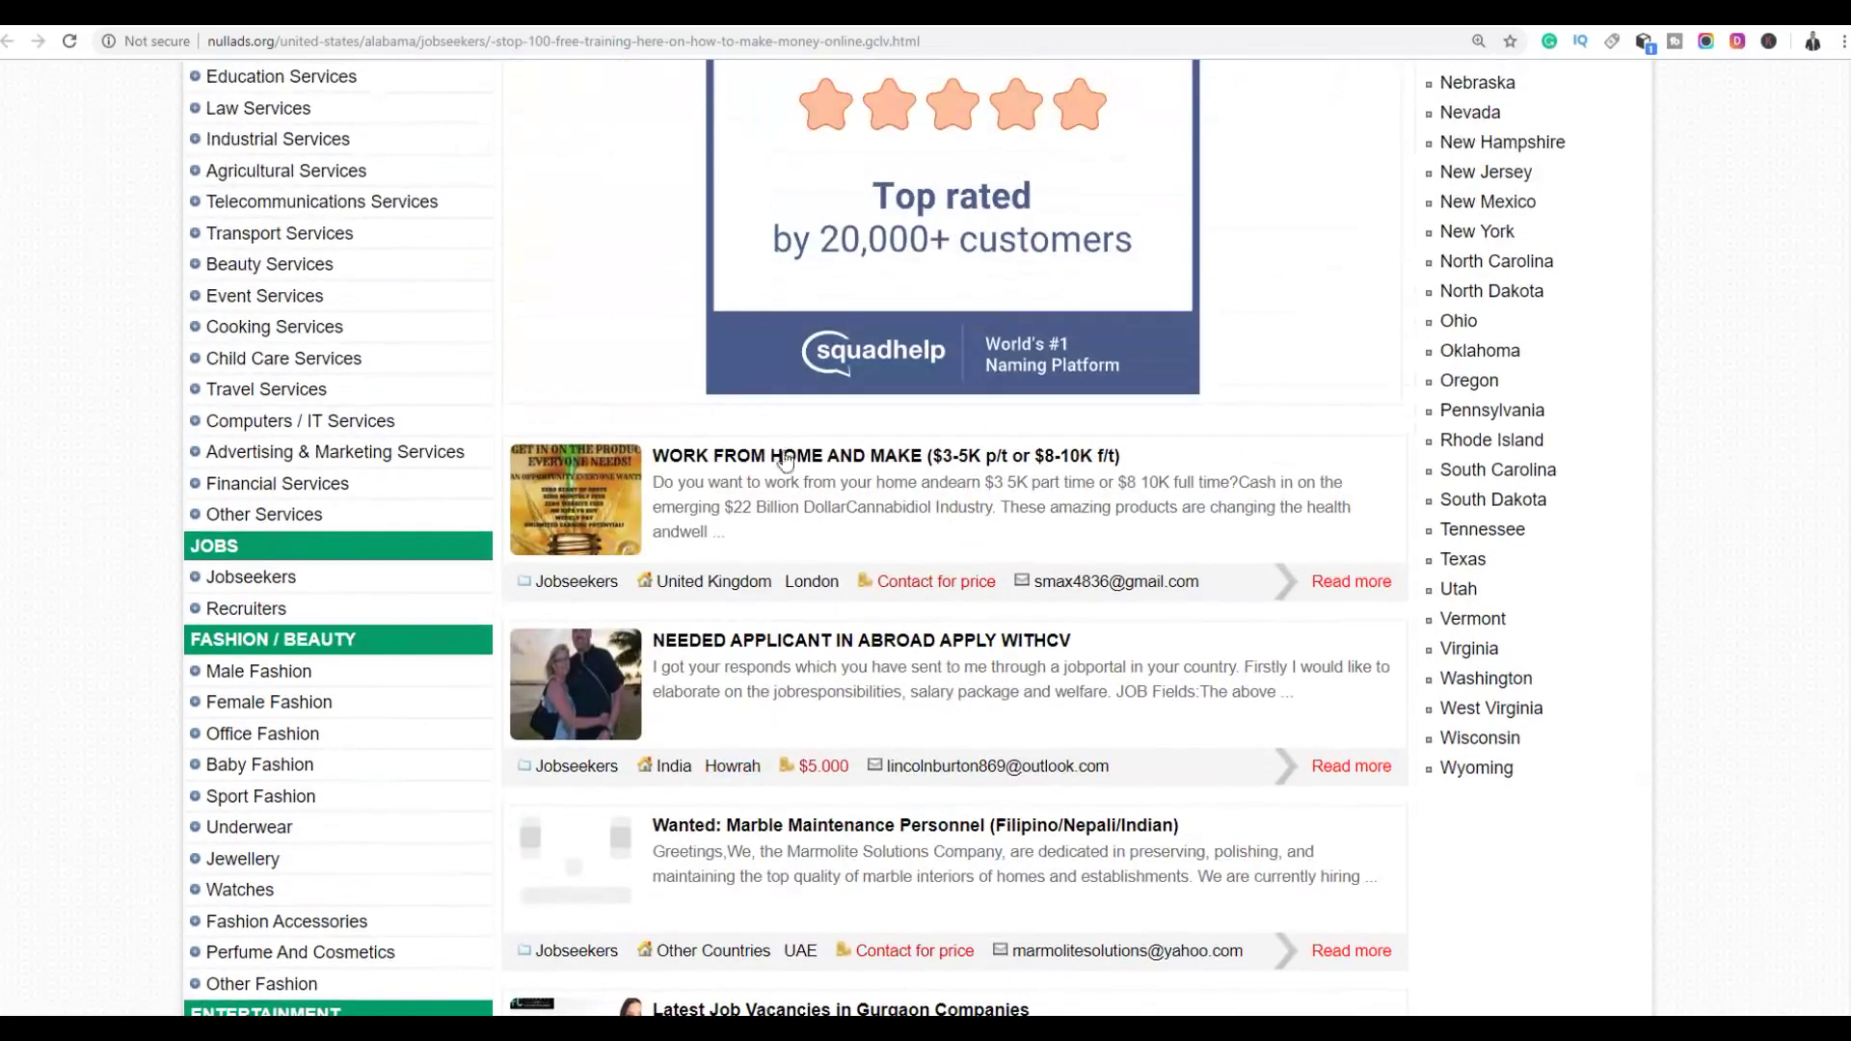
Read through the 'WORK FROM HOME AND MAKE' job ad, then return to the Nullads home page
{"action": "left_click", "coordinate": [788, 465]}
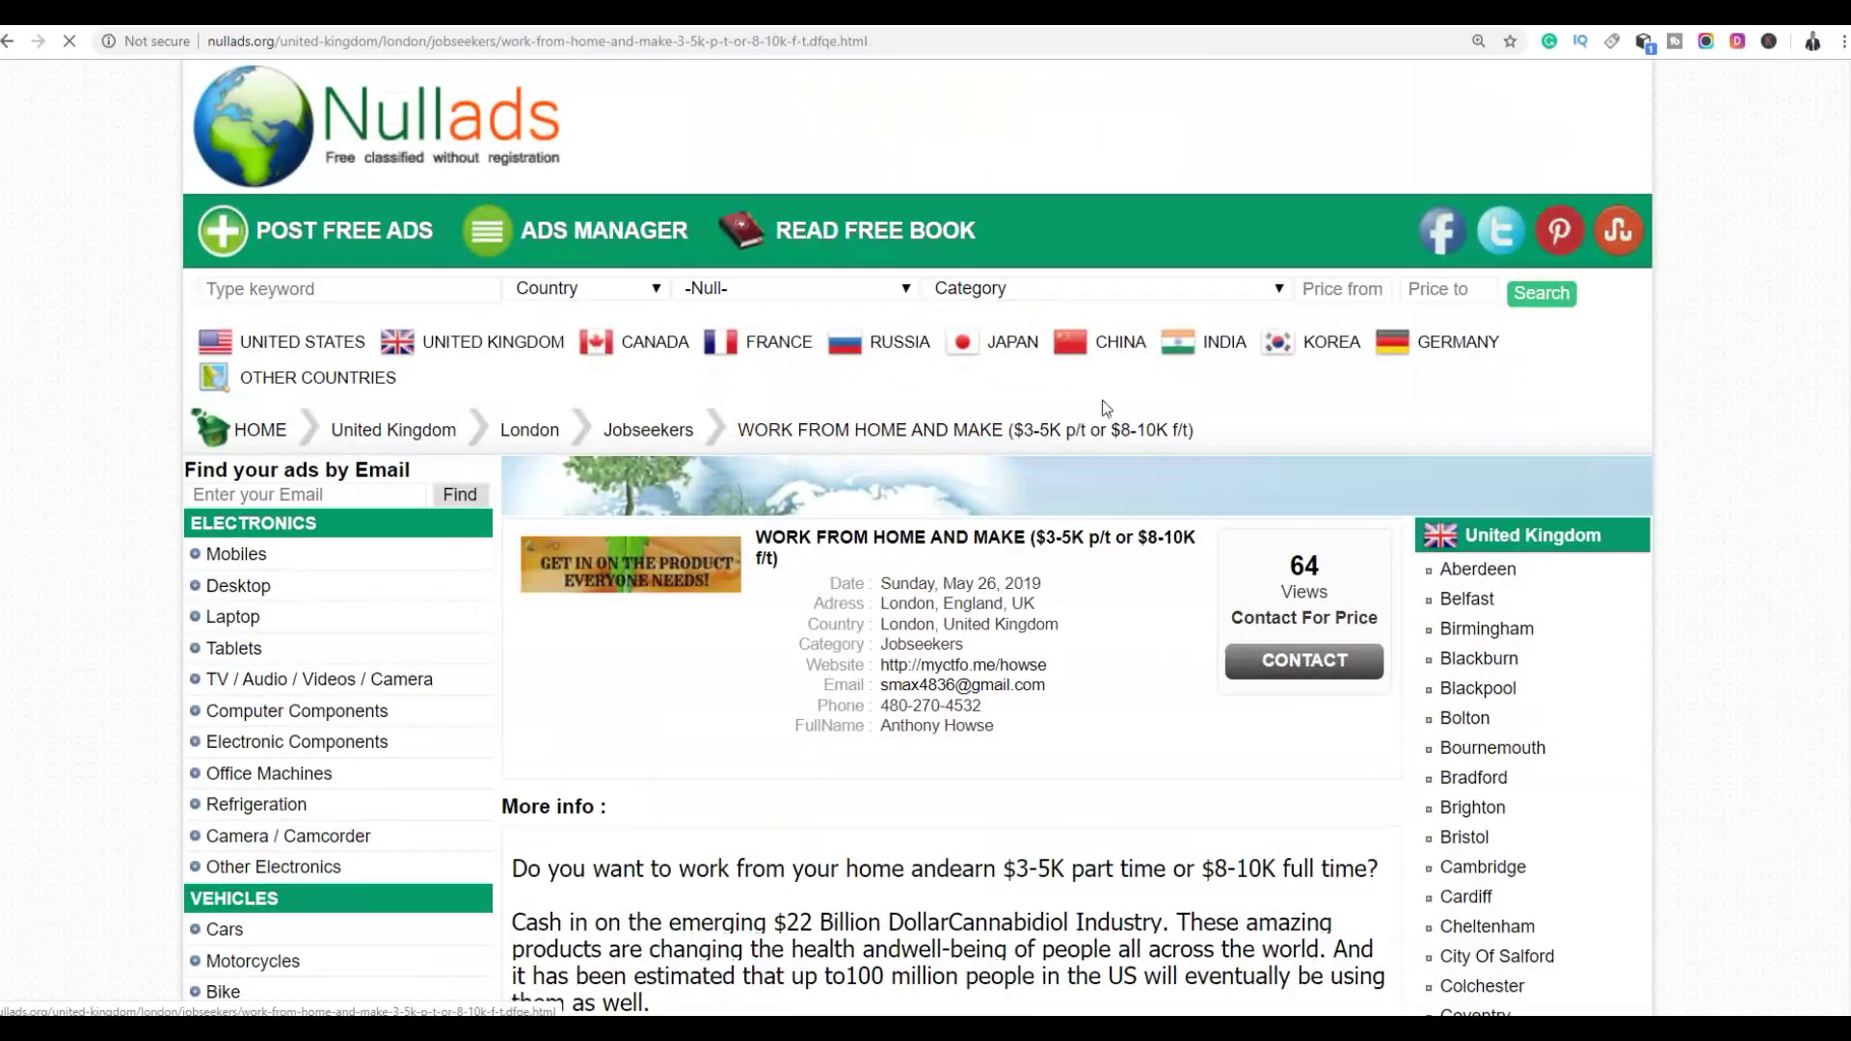
{"action": "scroll", "coordinate": [1106, 408], "scroll_direction": "down", "scroll_amount": 8}
{"action": "scroll", "coordinate": [1033, 376], "scroll_direction": "down", "scroll_amount": 7}
{"action": "scroll", "coordinate": [1041, 347], "scroll_direction": "up", "scroll_amount": 8}
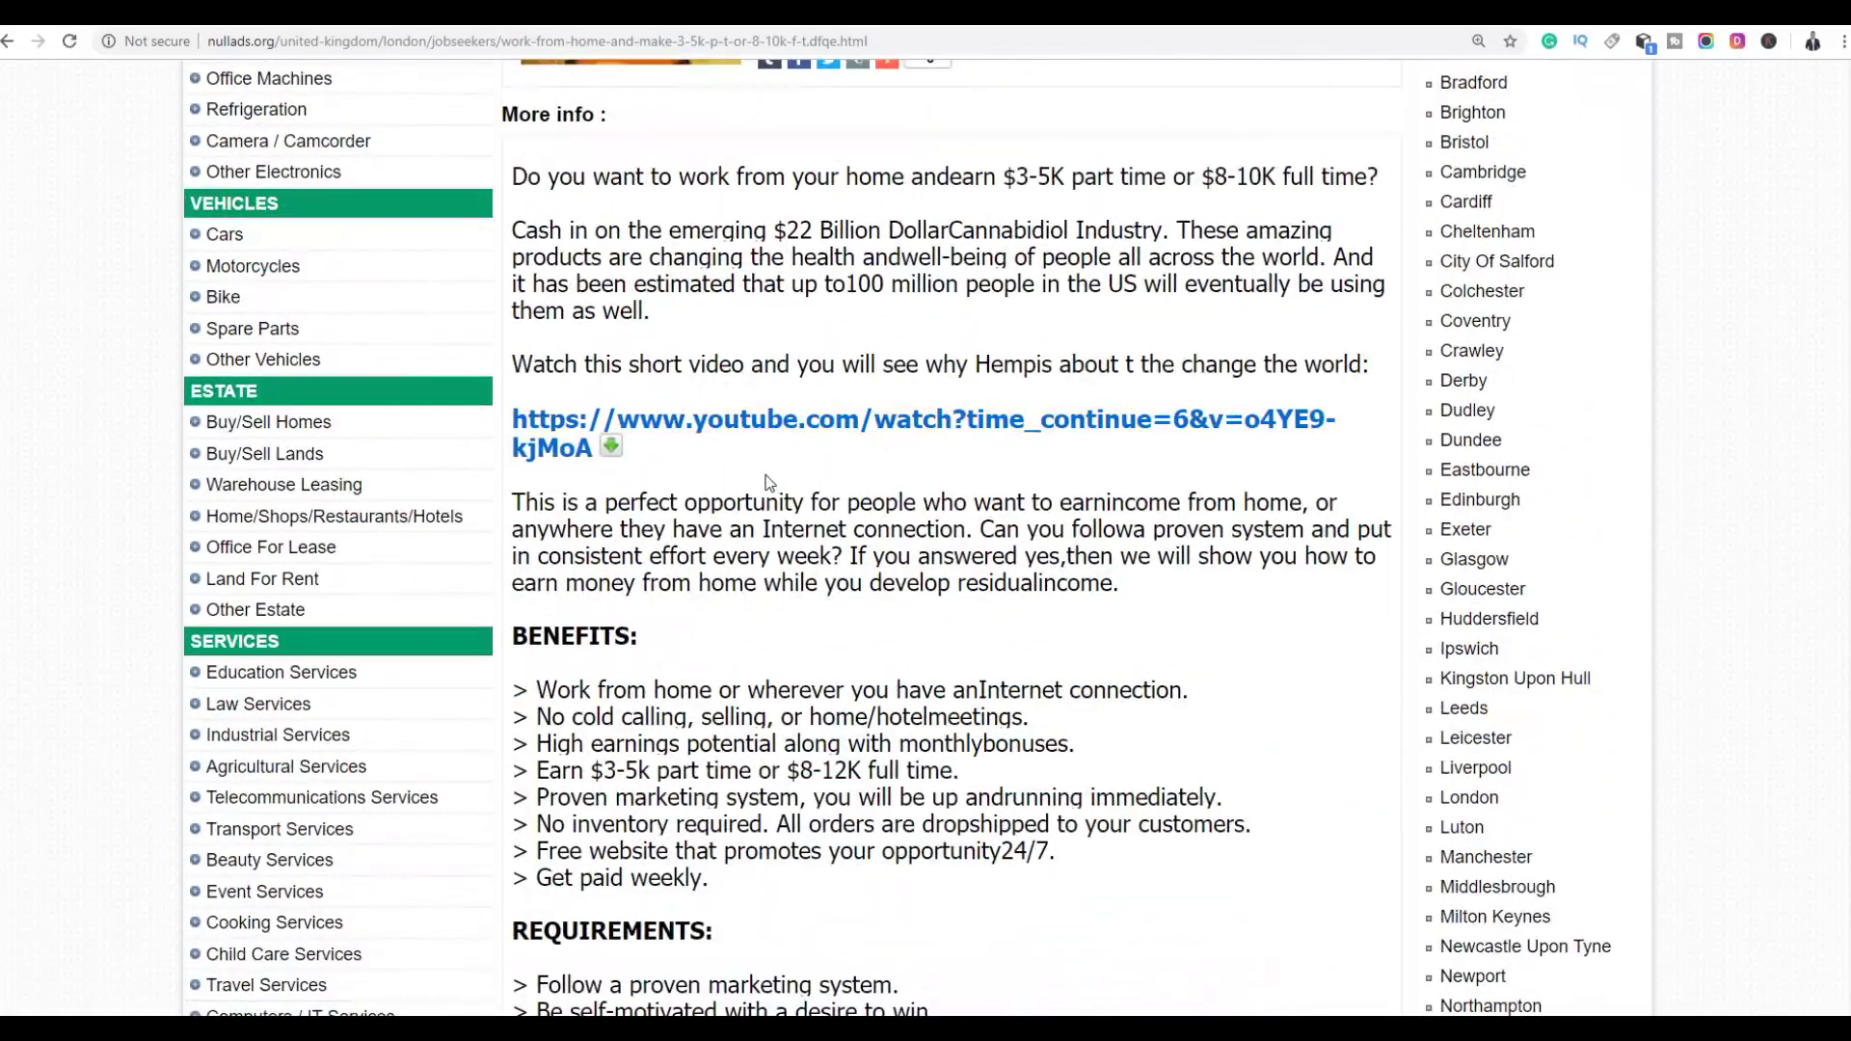
{"action": "scroll", "coordinate": [768, 482], "scroll_direction": "up", "scroll_amount": 5}
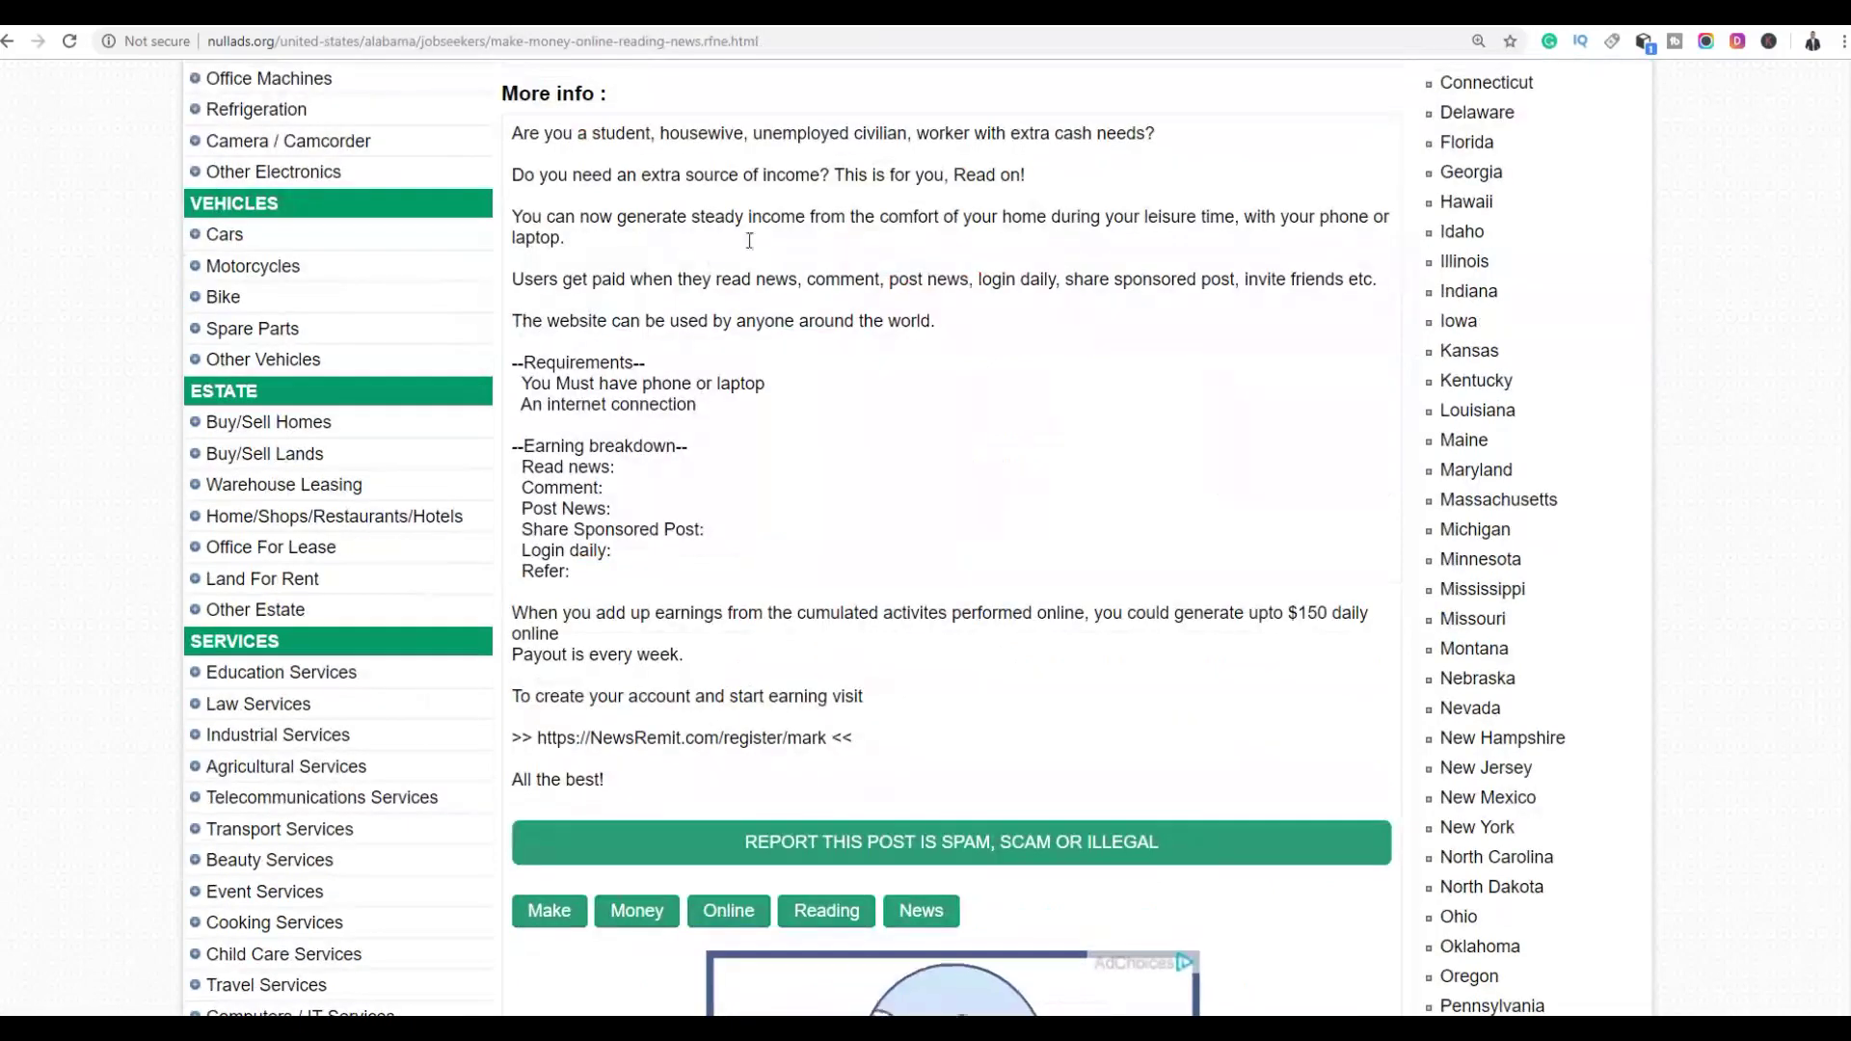
{"action": "scroll", "coordinate": [902, 307], "scroll_direction": "up", "scroll_amount": 6}
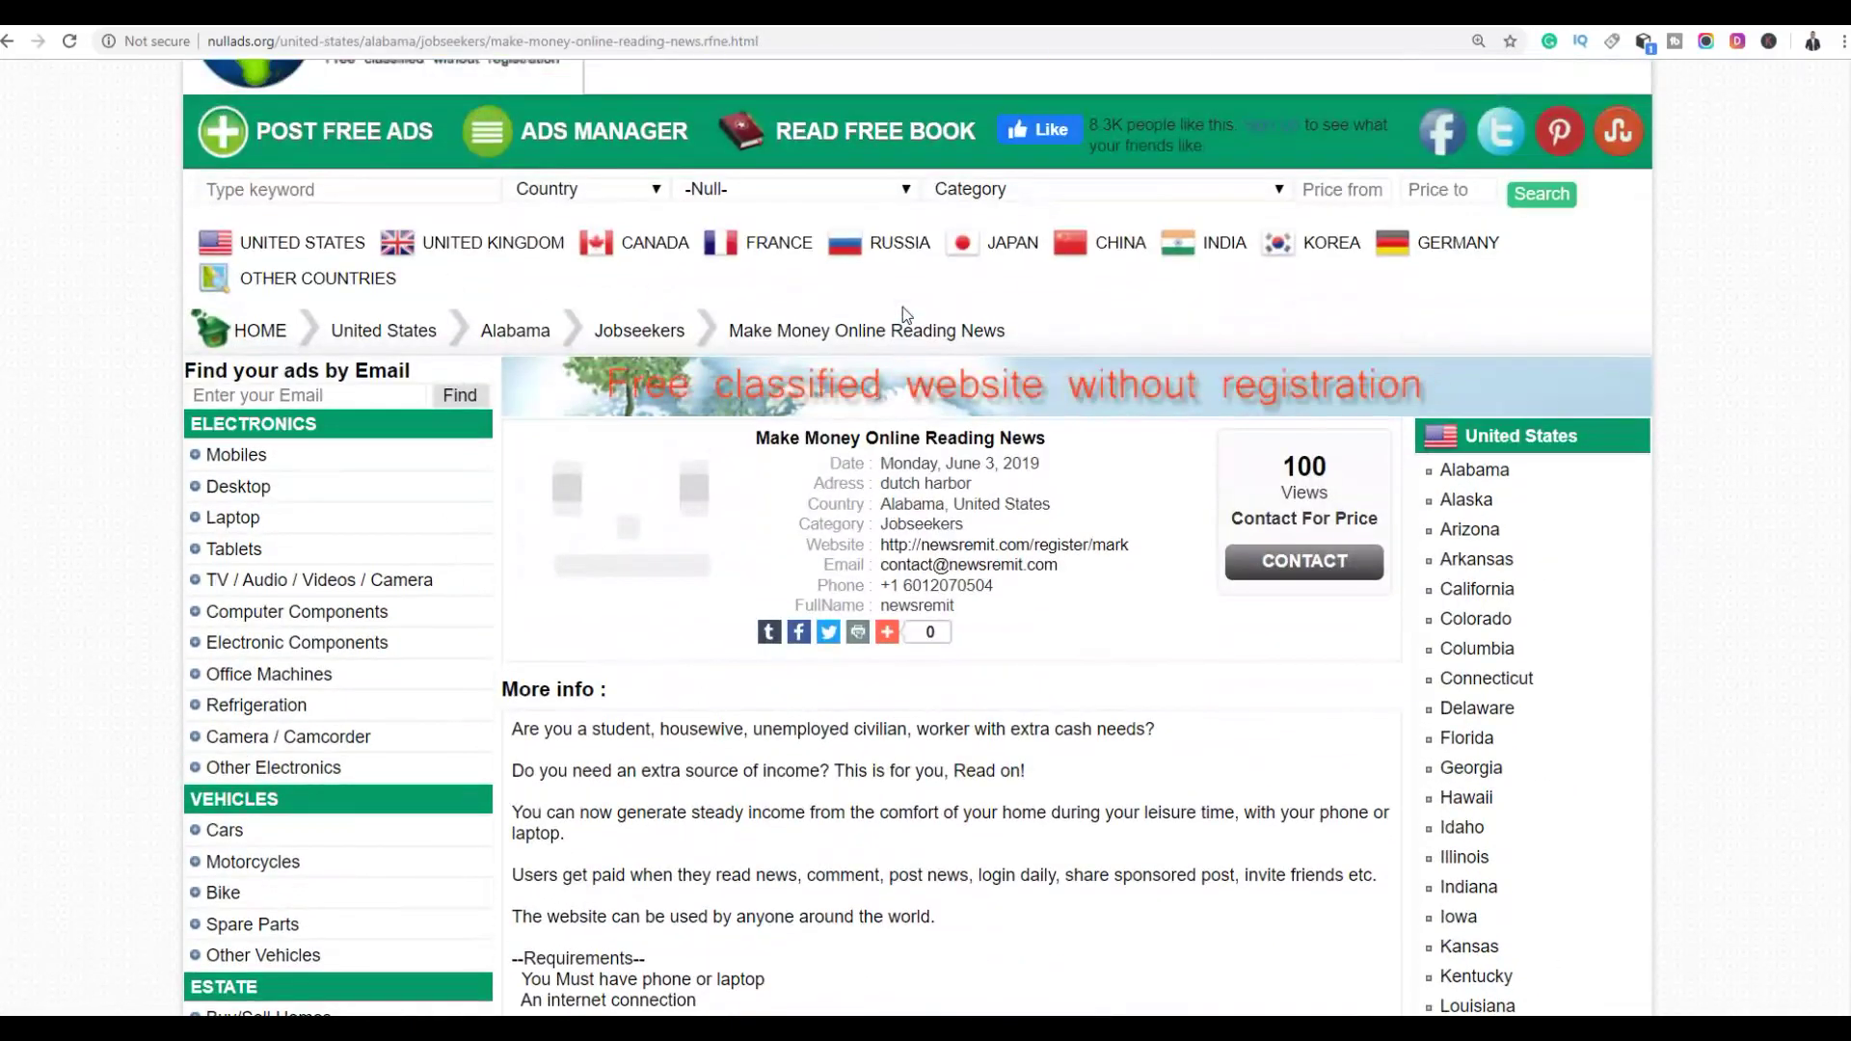
{"action": "scroll", "coordinate": [903, 307], "scroll_direction": "down", "scroll_amount": 5}
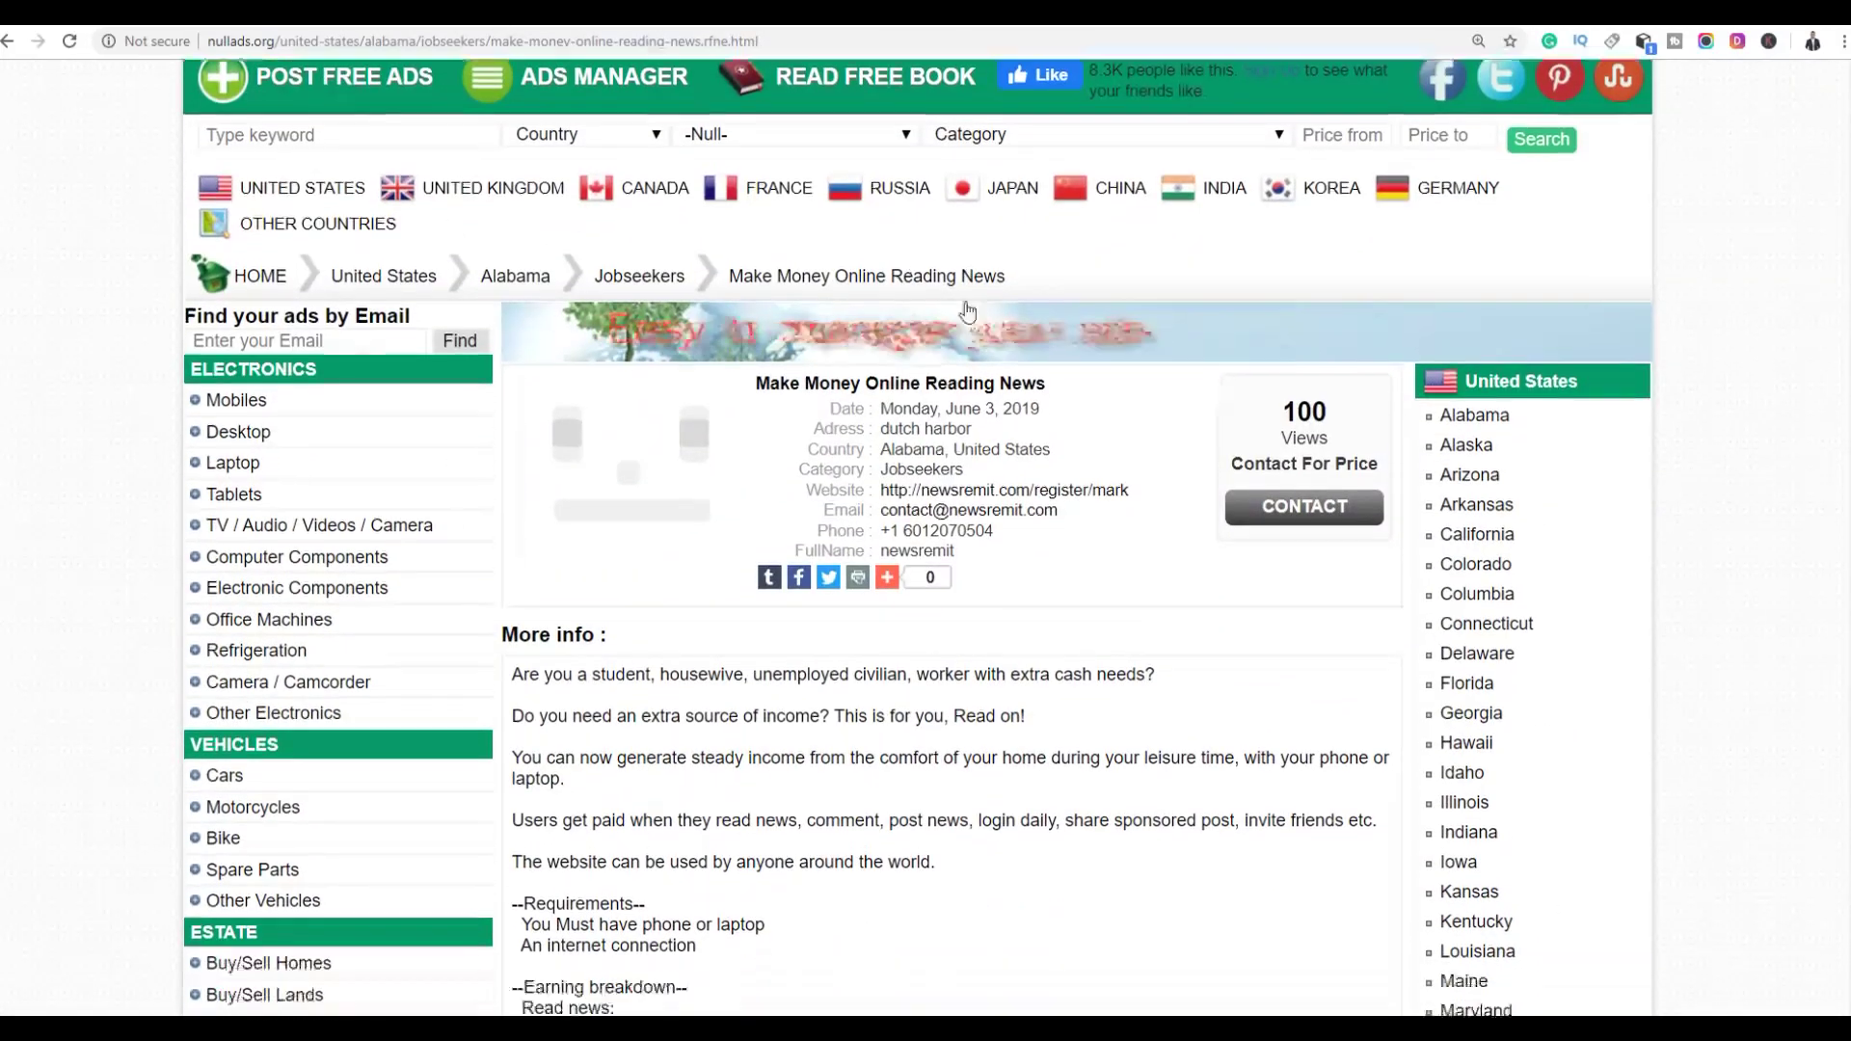
{"action": "scroll", "coordinate": [973, 311], "scroll_direction": "down", "scroll_amount": 4}
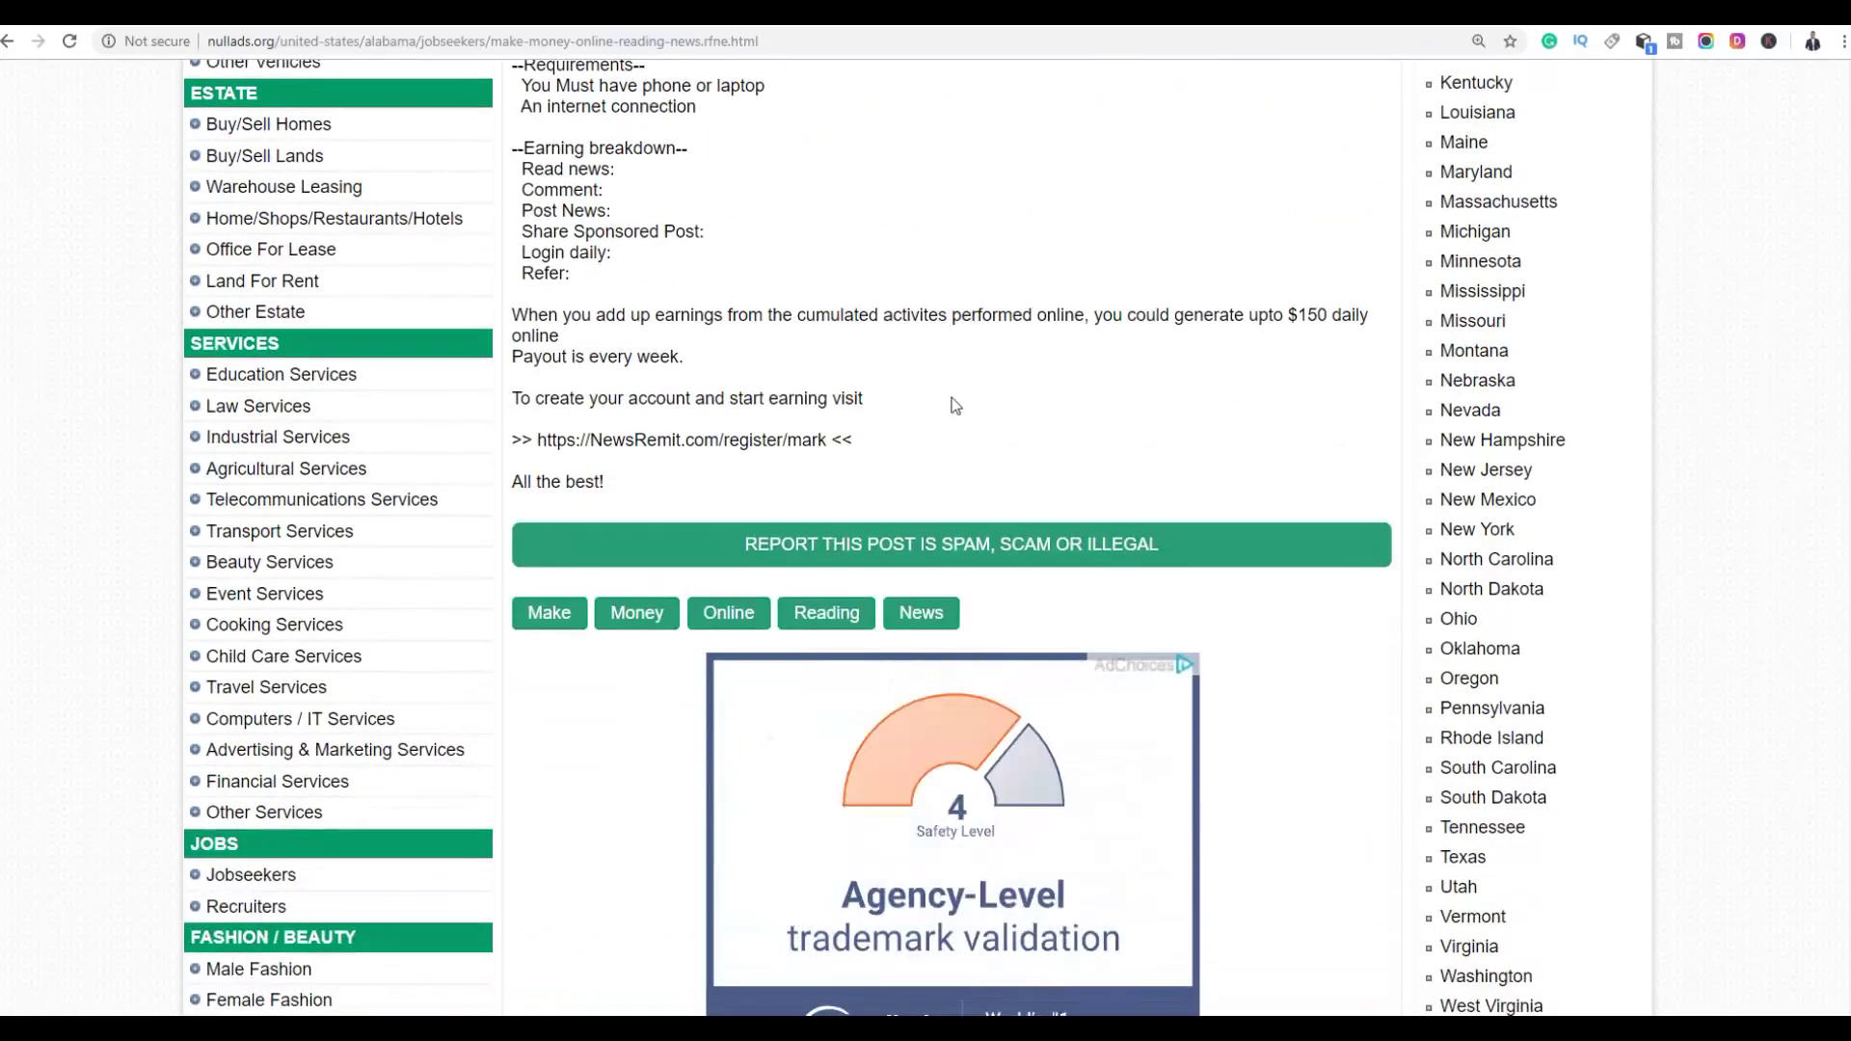
{"action": "scroll", "coordinate": [955, 404], "scroll_direction": "up", "scroll_amount": 11}
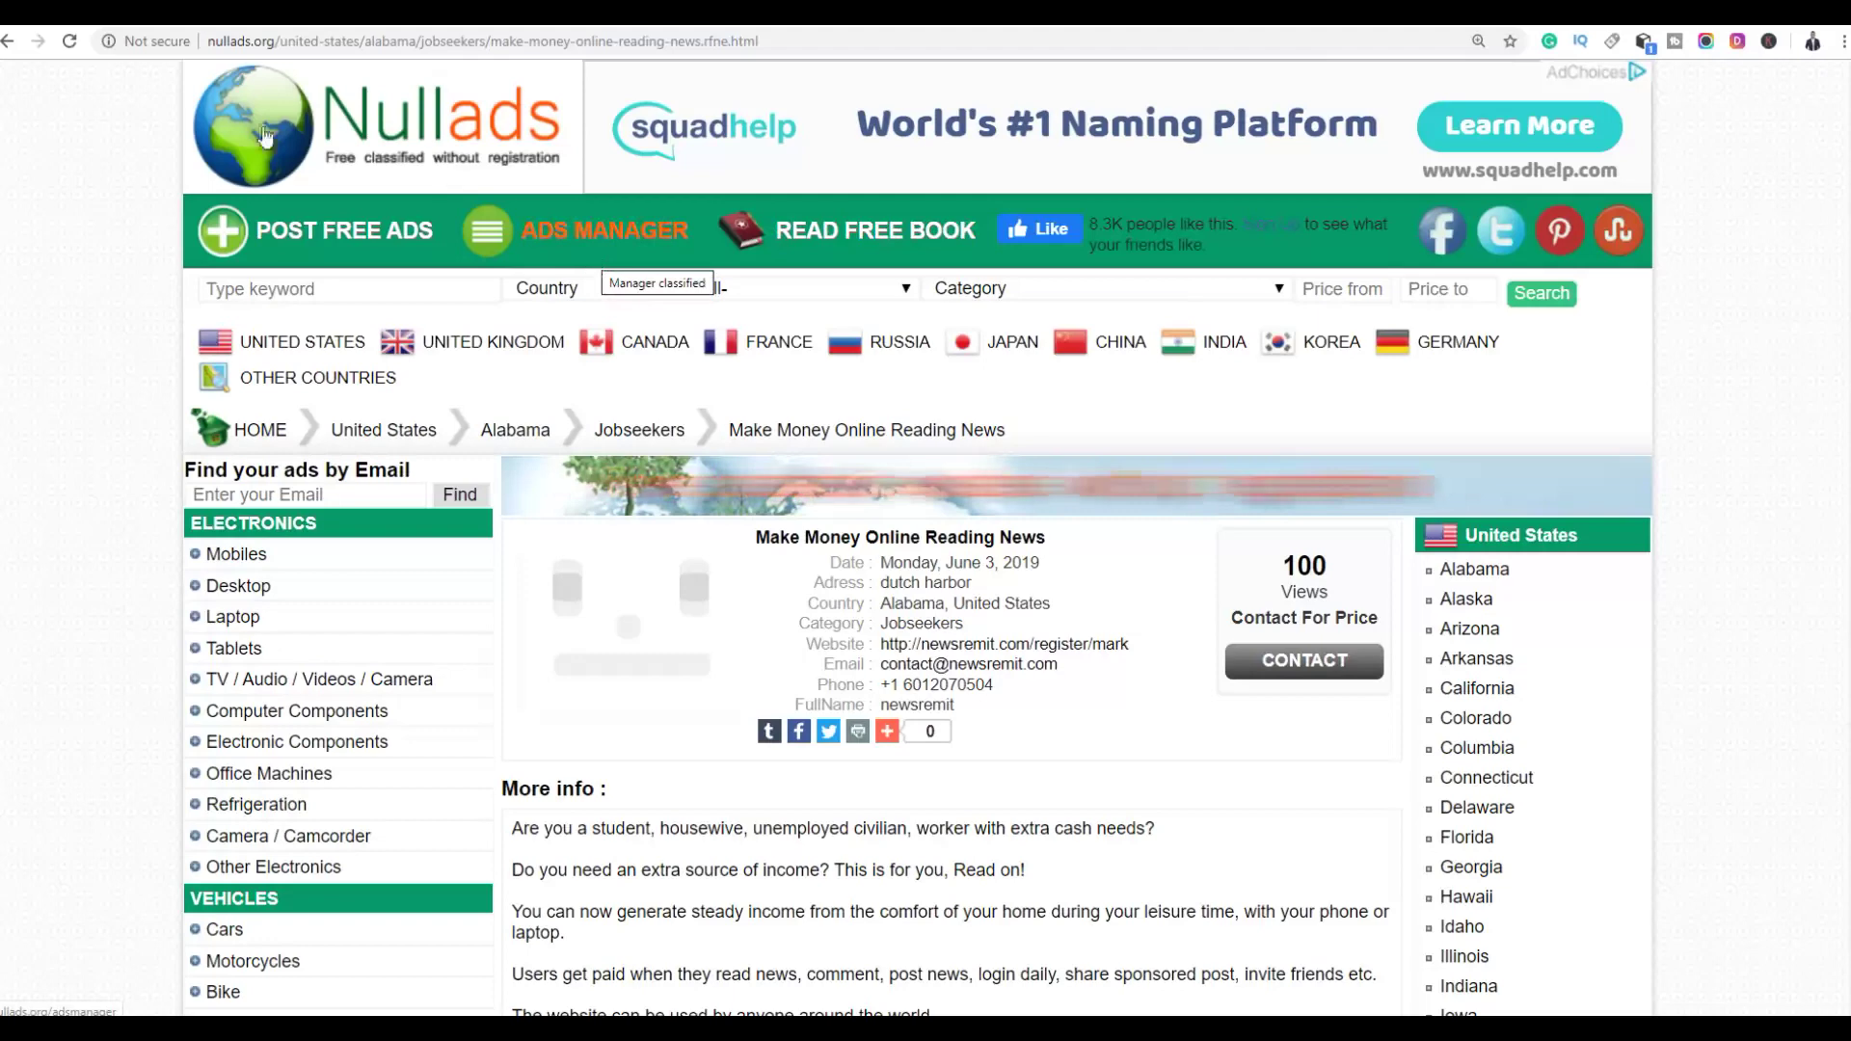
{"action": "left_click", "coordinate": [382, 157]}
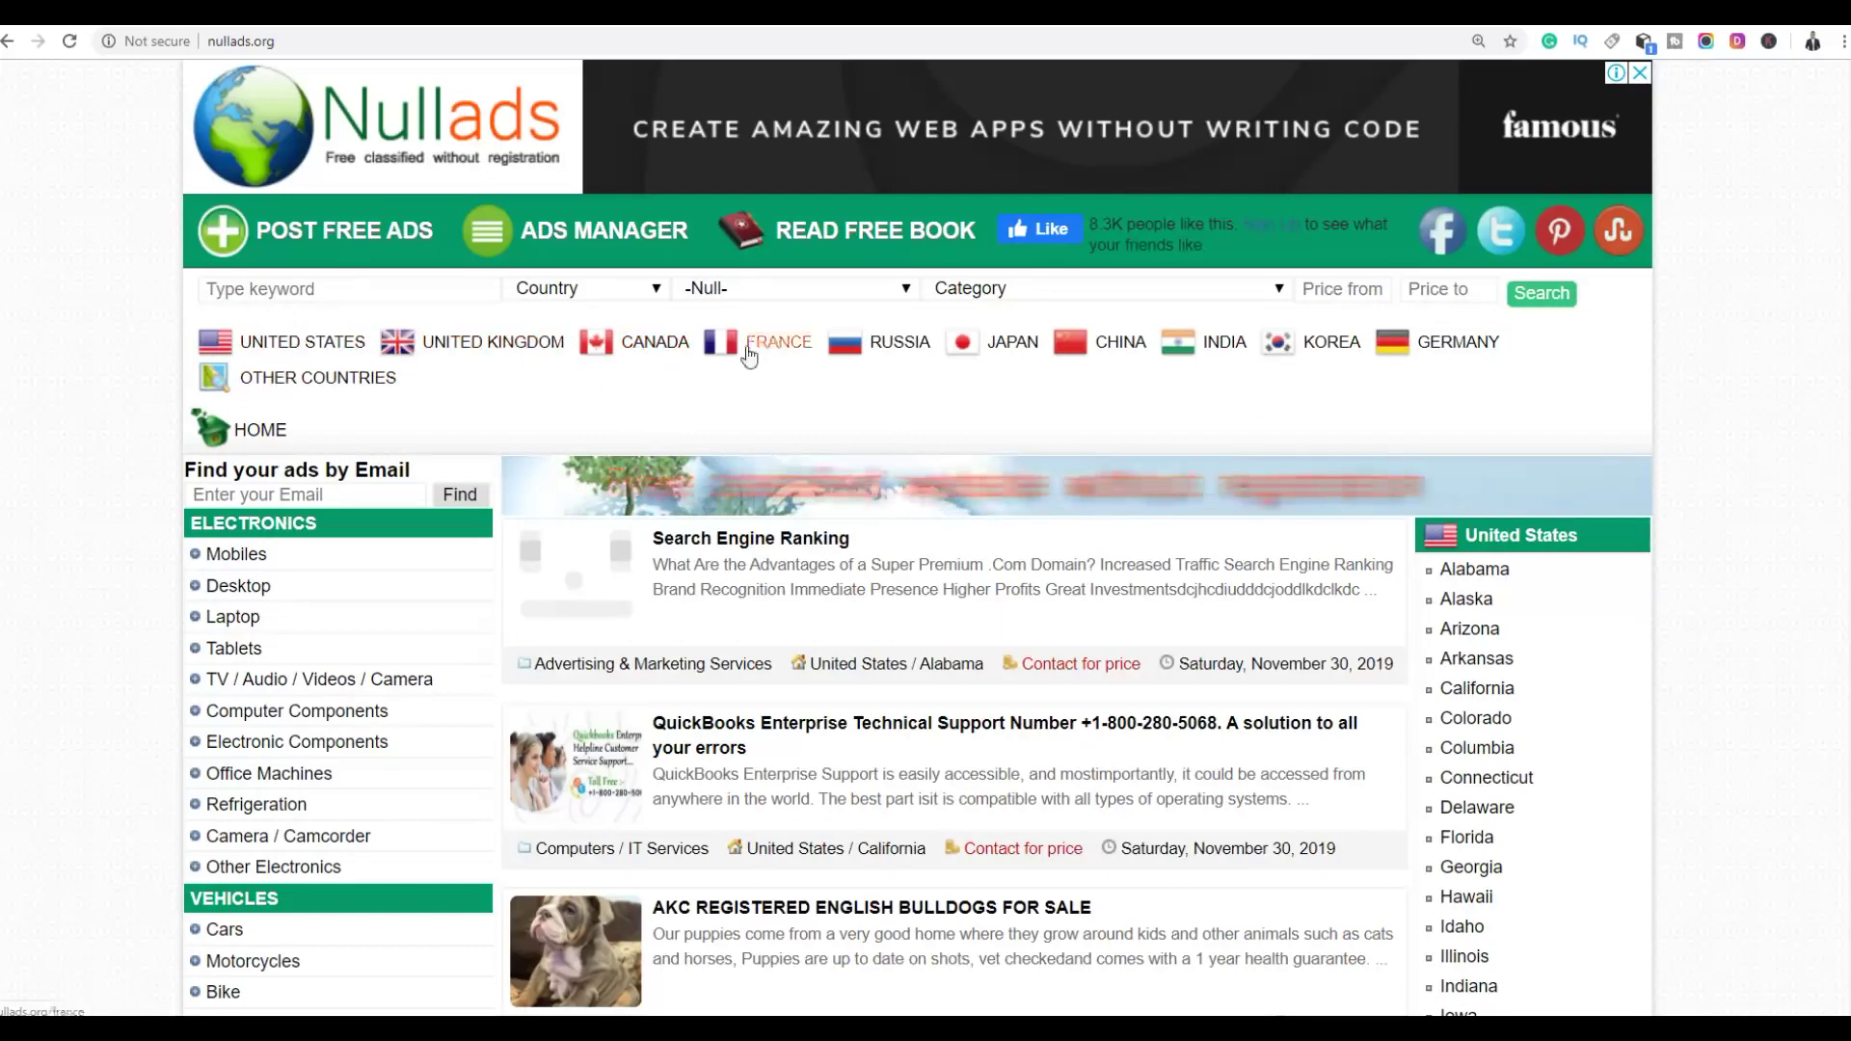
Clear the stray text selection on the Nullads home page and go to the free-ad posting form
{"action": "left_click_drag", "start_coordinate": [593, 366], "coordinate": [710, 409]}
{"action": "left_click", "coordinate": [710, 410]}
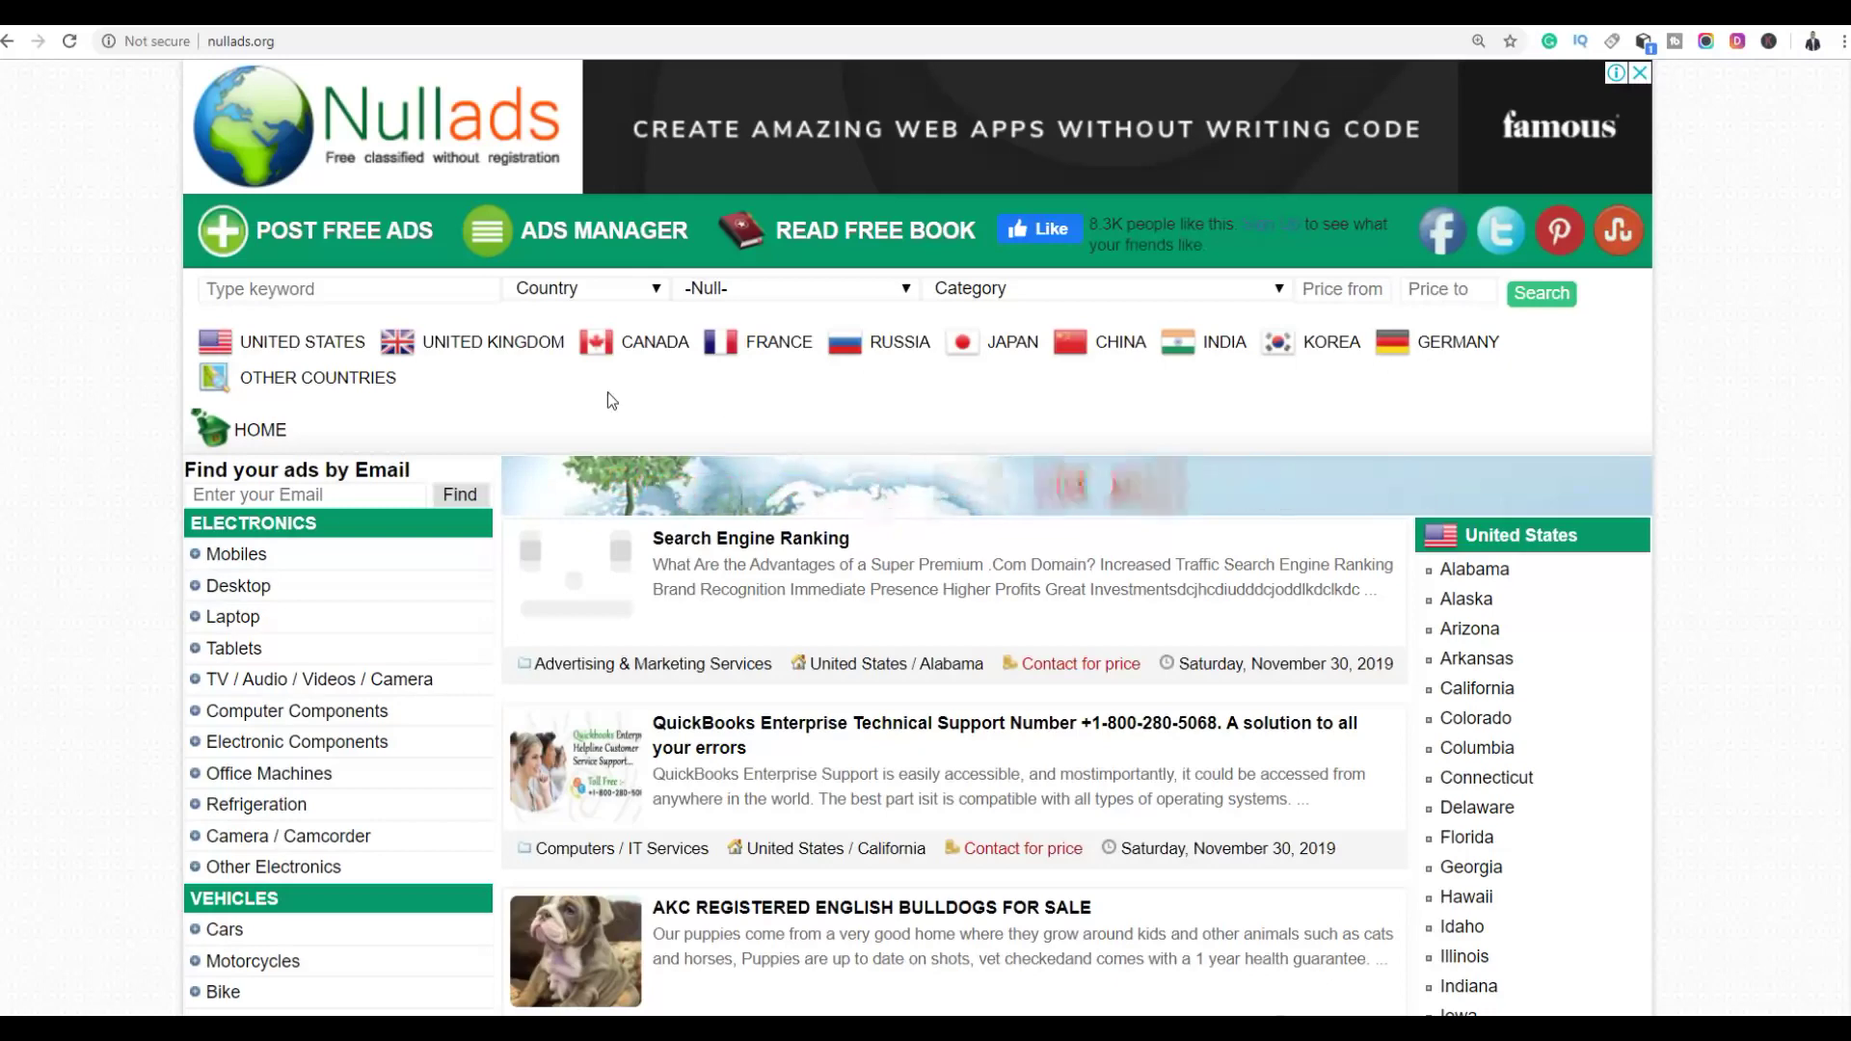
{"action": "left_click", "coordinate": [326, 237]}
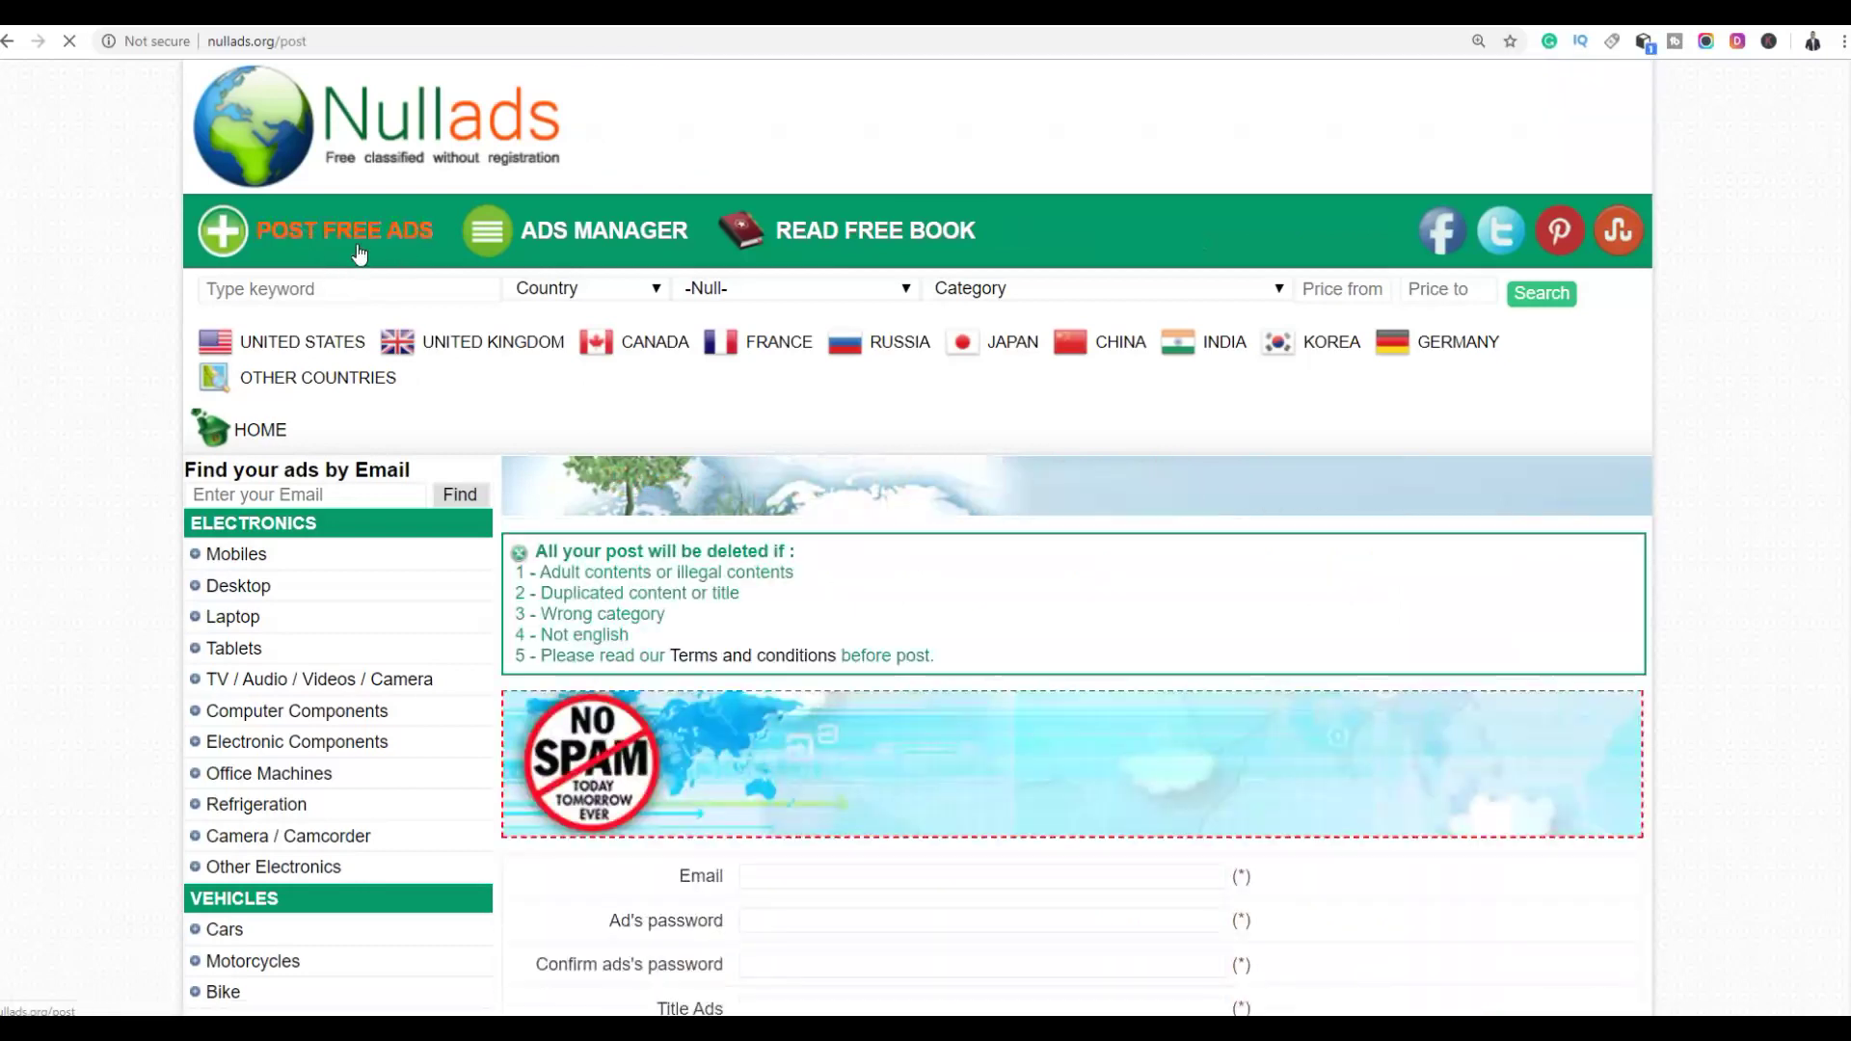
Fill the contact email, full name and address from the saved autofill details
{"action": "scroll", "coordinate": [1658, 351], "scroll_direction": "down", "scroll_amount": 5}
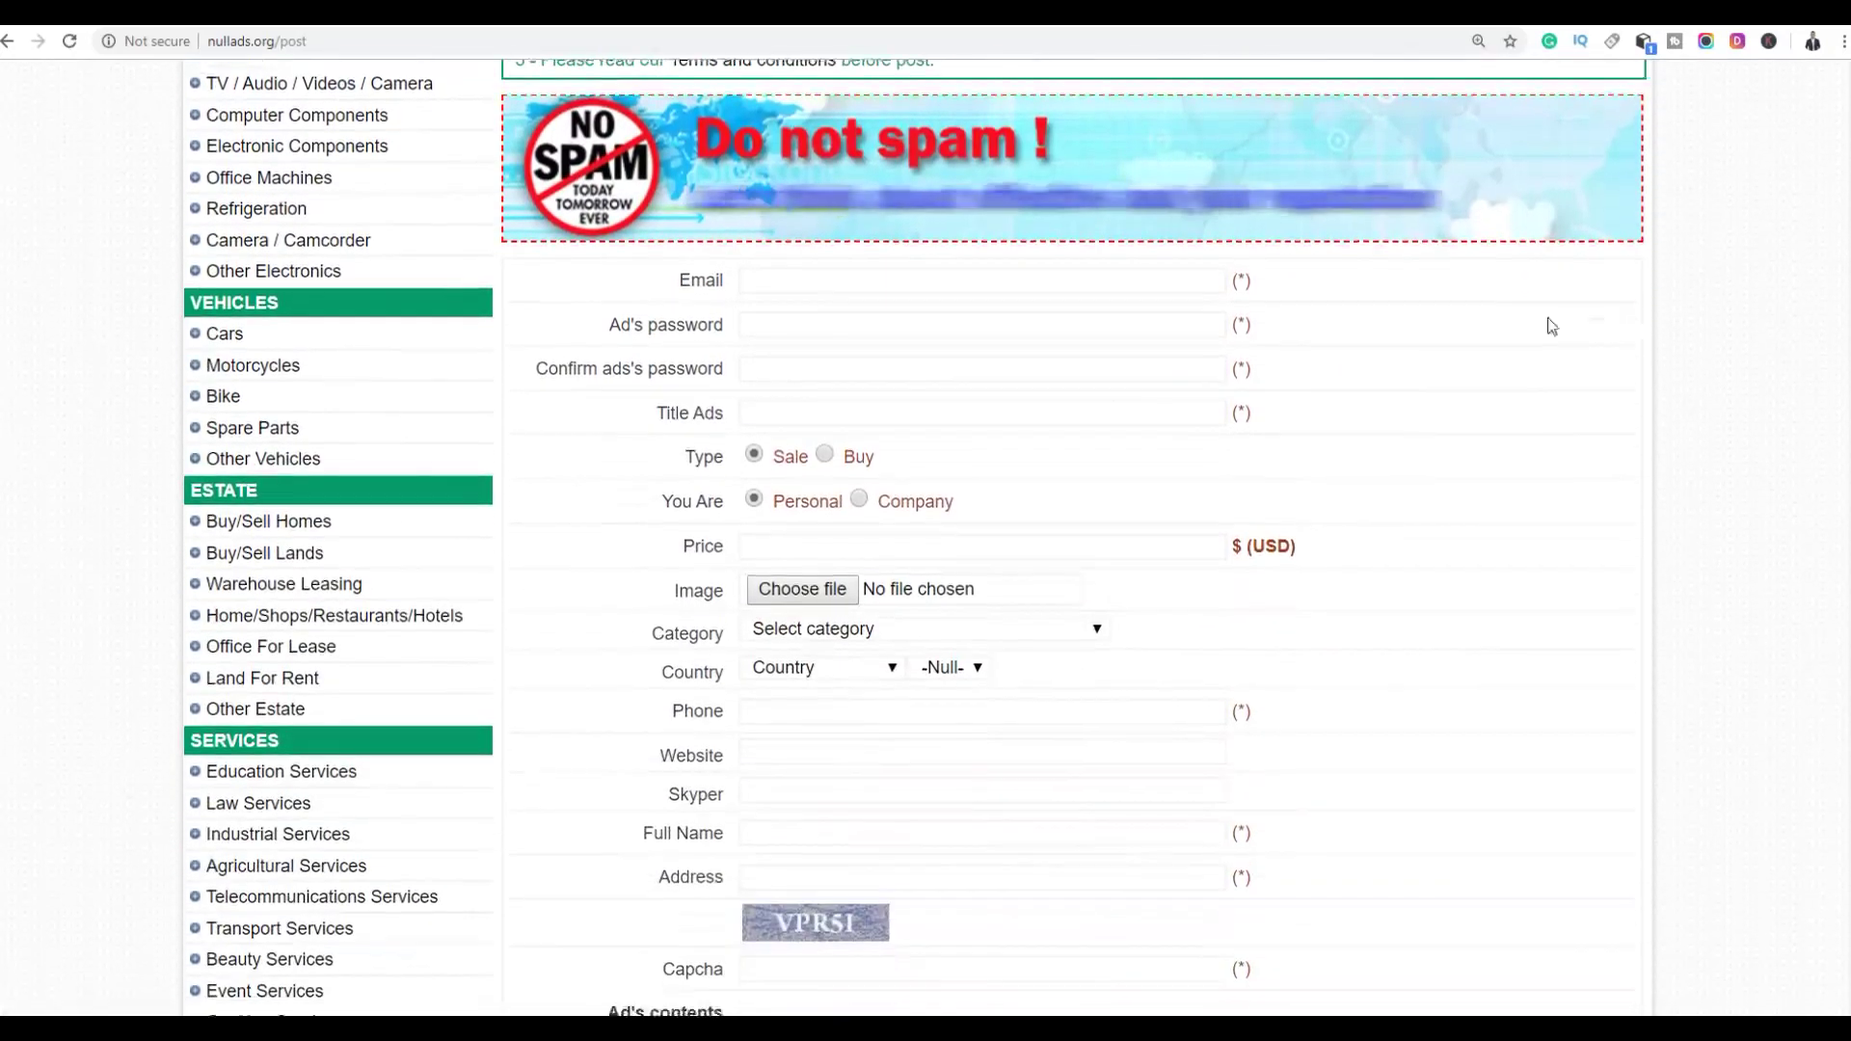
{"action": "left_click", "coordinate": [973, 284]}
{"action": "left_click", "coordinate": [854, 316]}
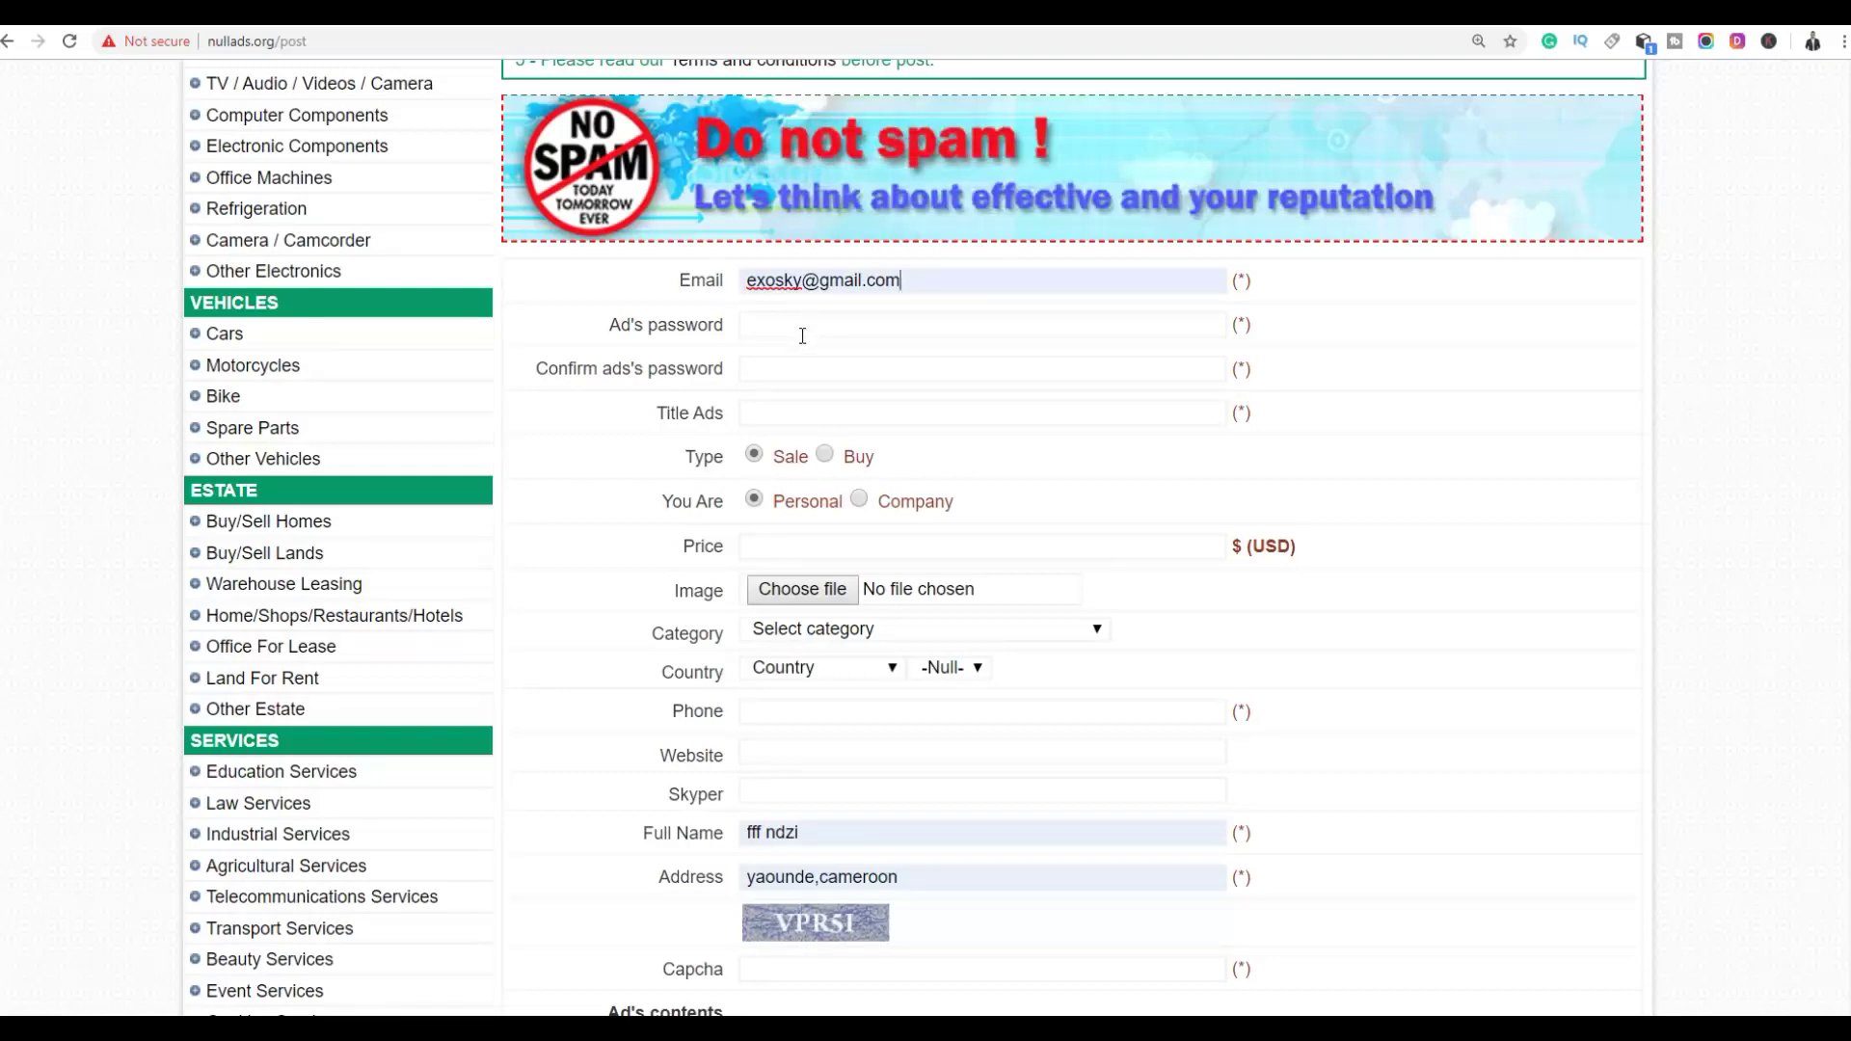
Enter the ad password and its confirmation, leaving the Title Ads field ready for a title
{"action": "left_click", "coordinate": [786, 324]}
{"action": "type", "text": "•••"}
{"action": "scroll", "coordinate": [853, 348], "scroll_direction": "down", "scroll_amount": 1}
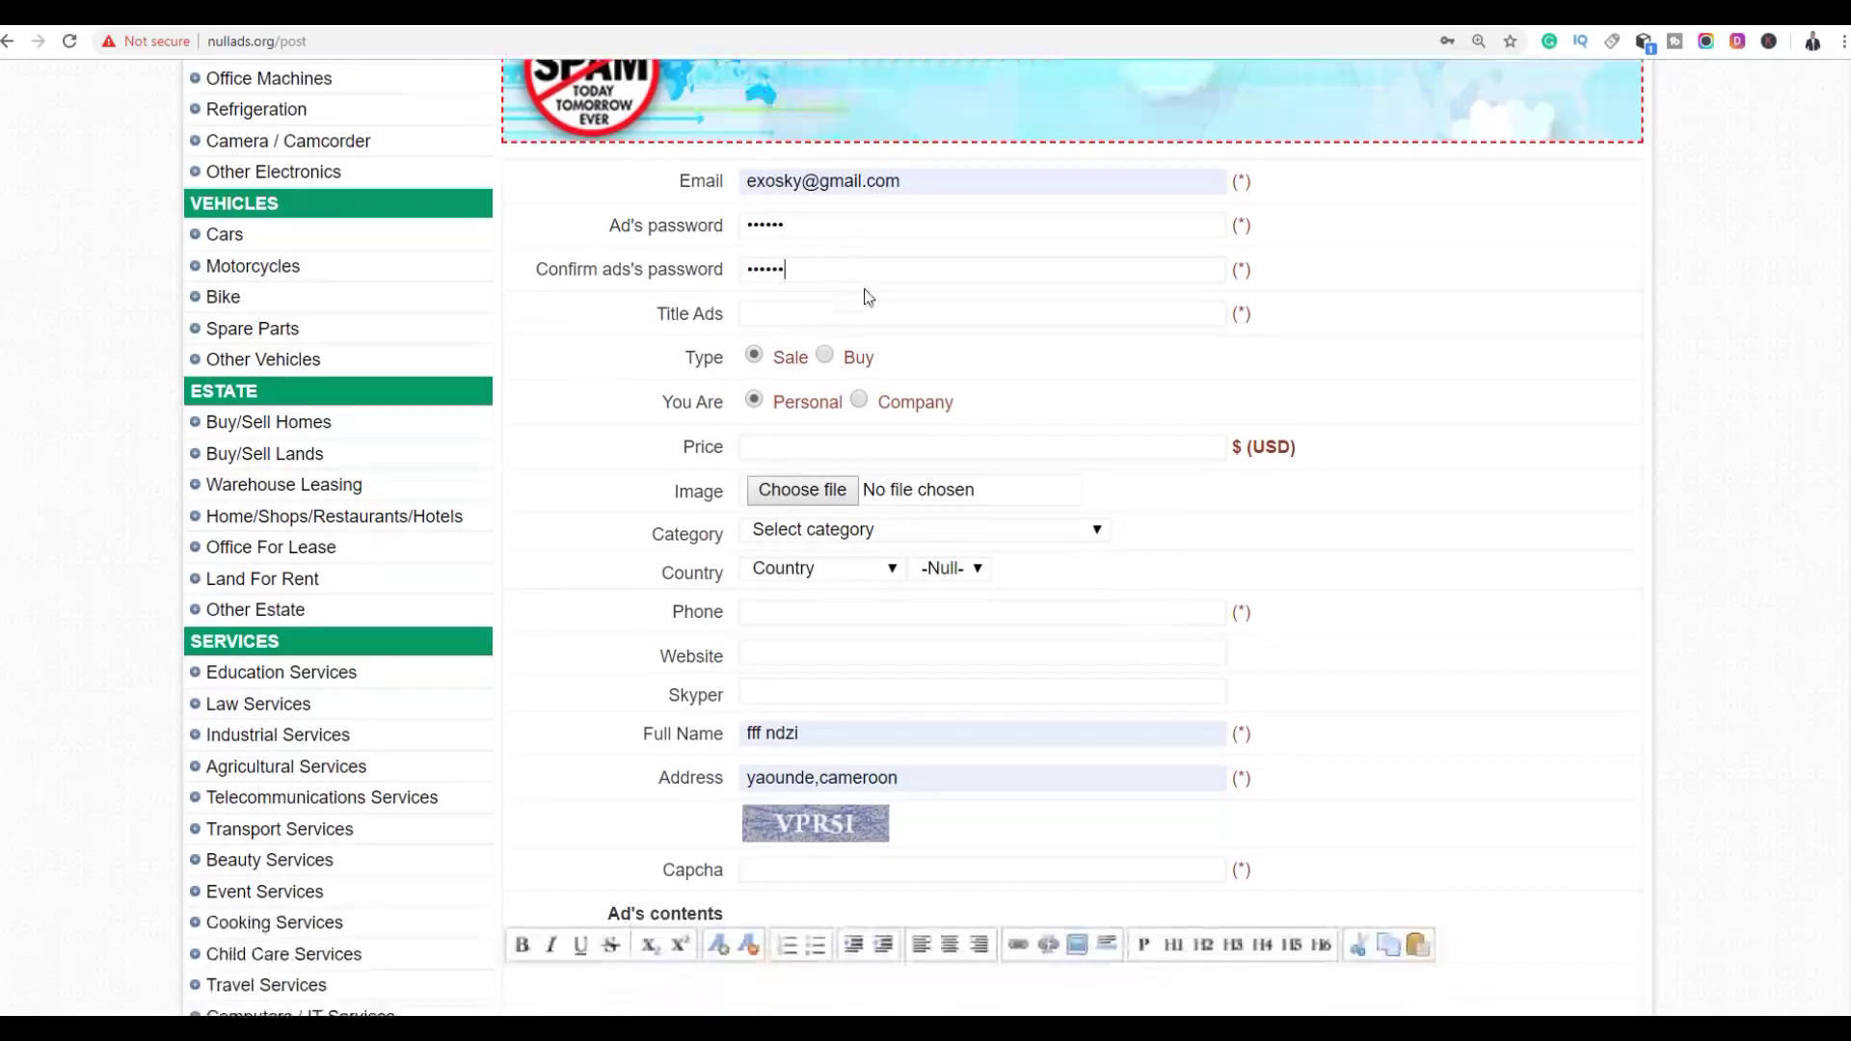
{"action": "left_click", "coordinate": [800, 313]}
{"action": "left_click", "coordinate": [1638, 310]}
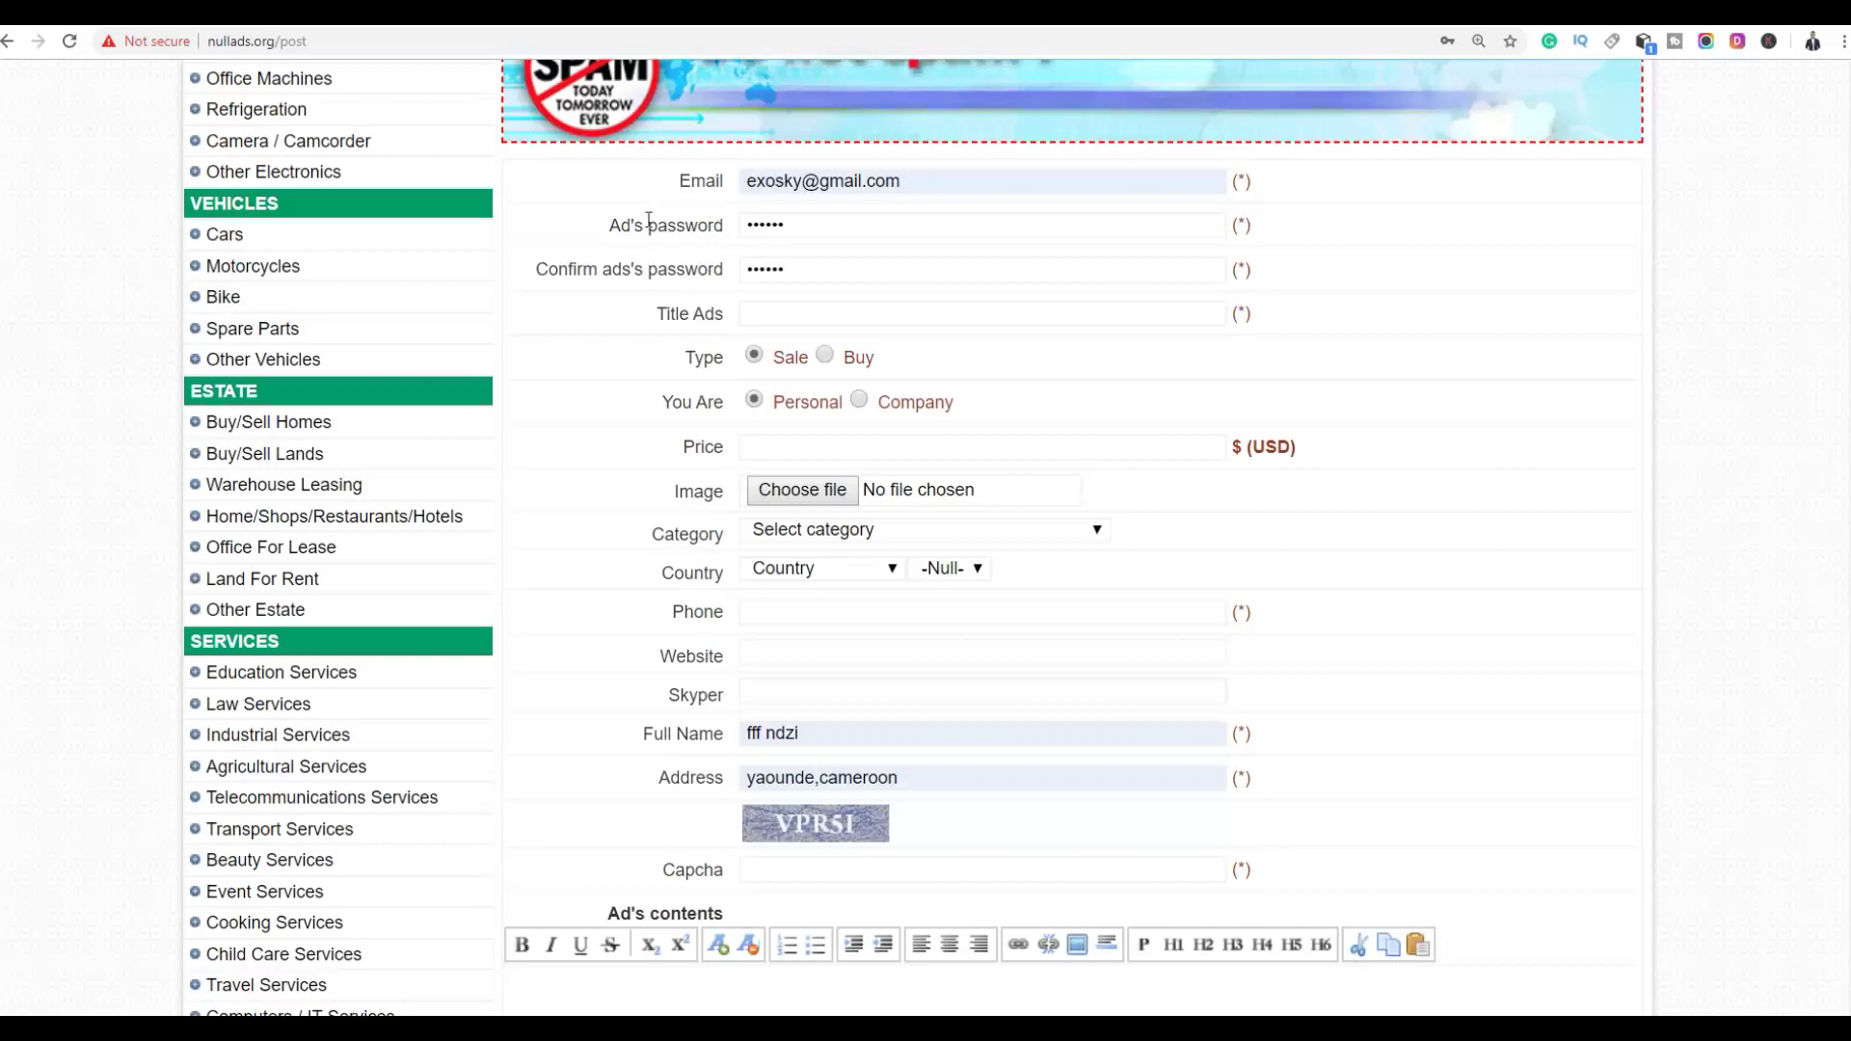
{"action": "left_click", "coordinate": [378, 28]}
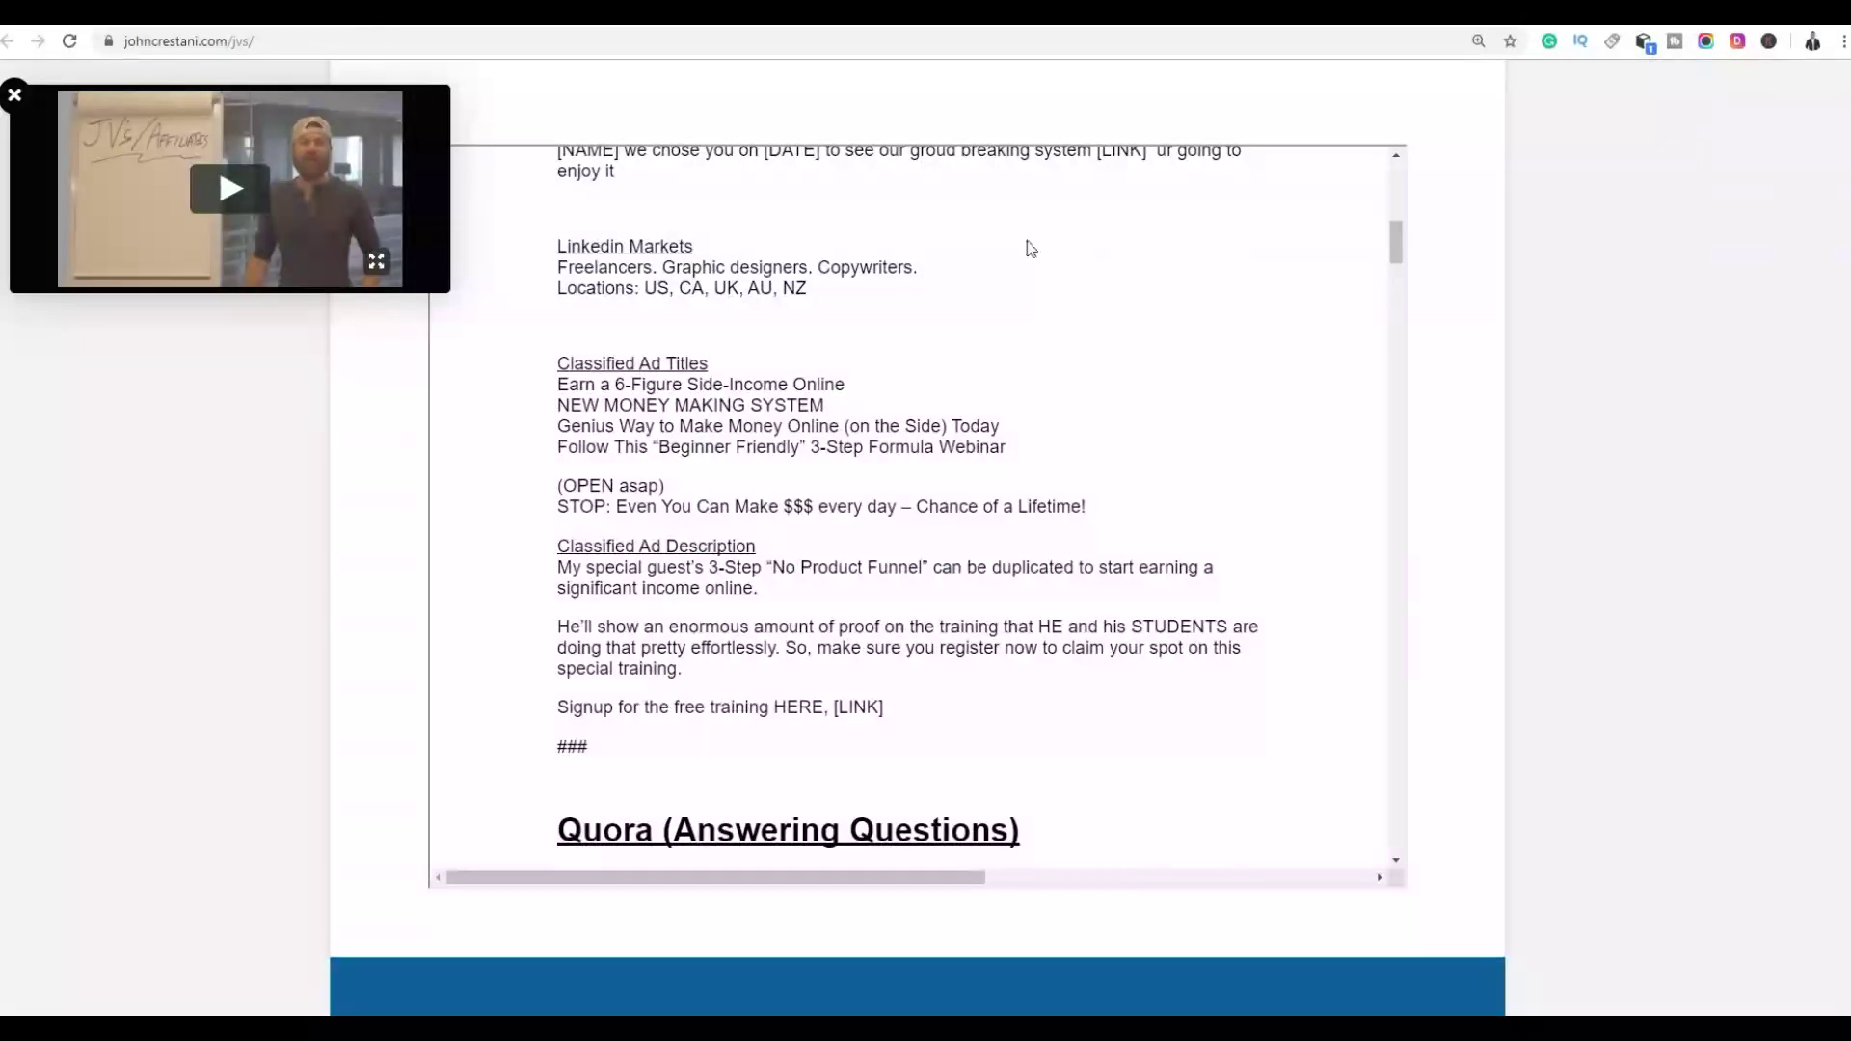
Select the 'Earn a 6-Figure Side-Income Online' title among the swipe page's Classified Ad Titles
{"action": "scroll", "coordinate": [1766, 331], "scroll_direction": "up", "scroll_amount": 2}
{"action": "scroll", "coordinate": [1754, 326], "scroll_direction": "down", "scroll_amount": 3}
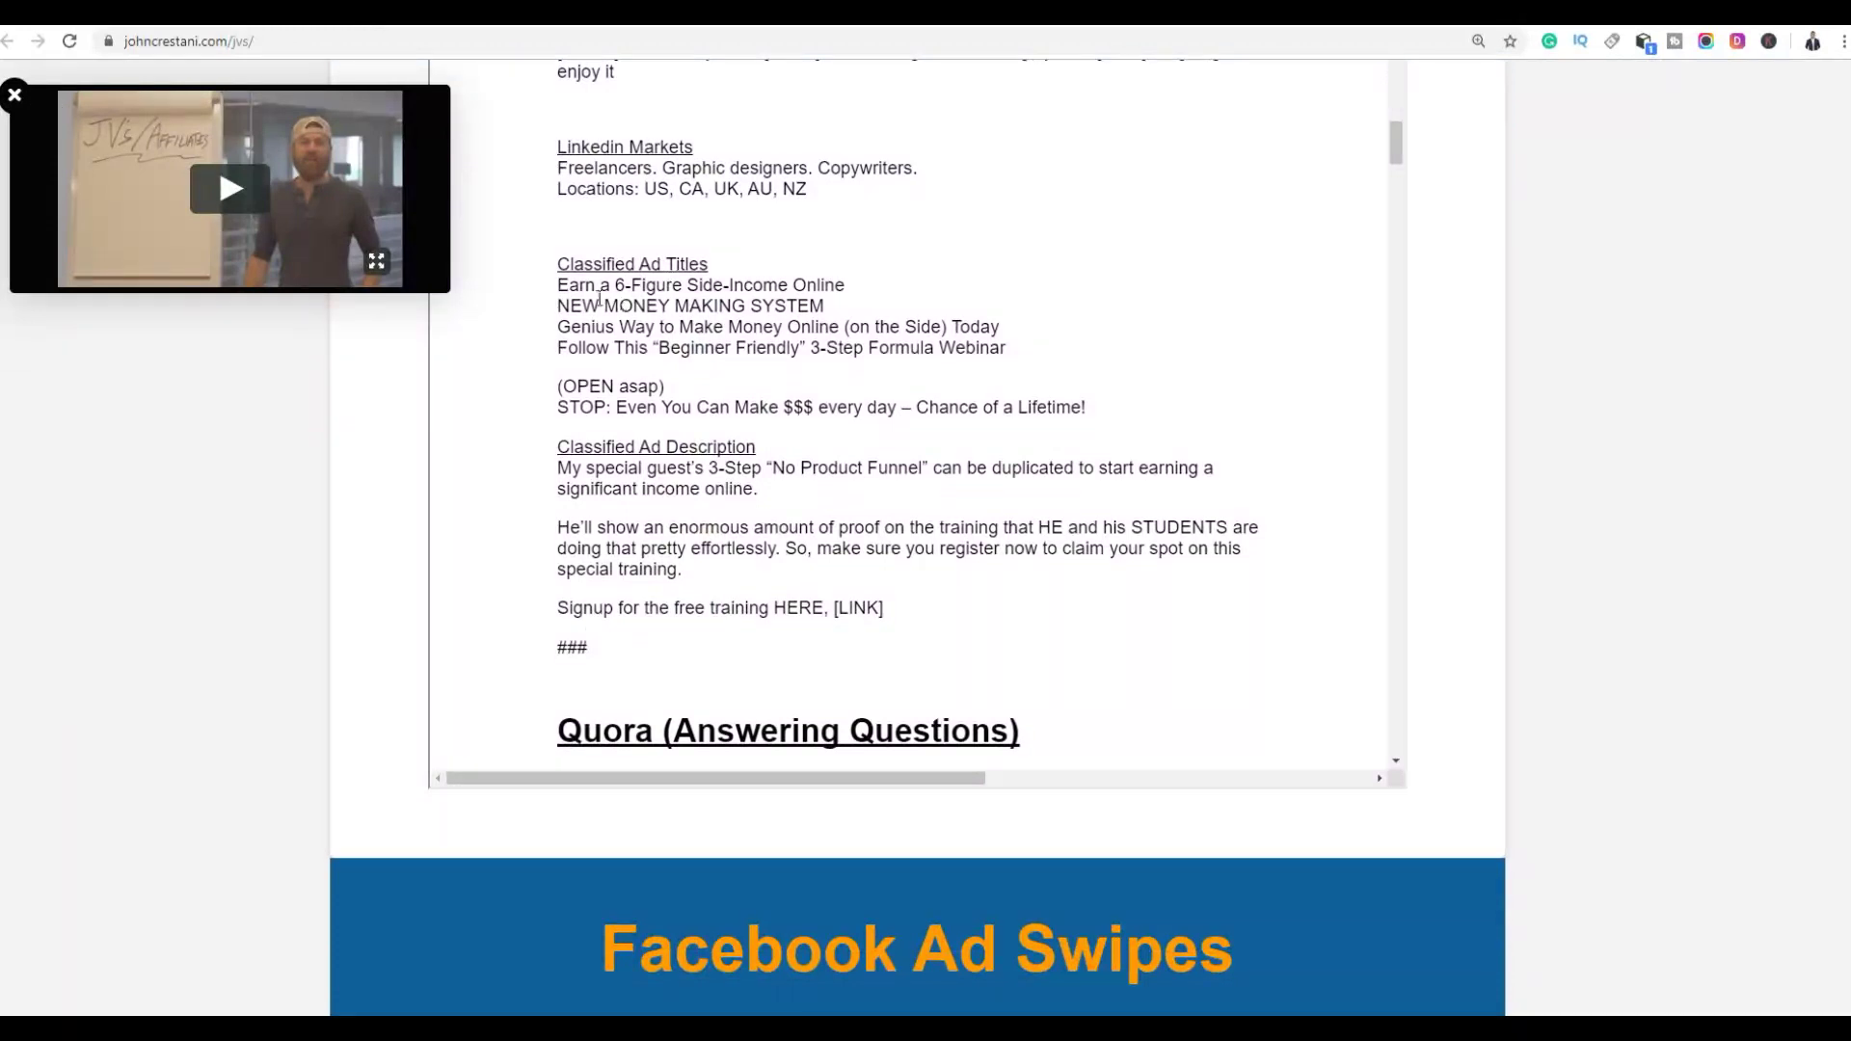
{"action": "left_click_drag", "start_coordinate": [563, 289], "coordinate": [777, 307]}
{"action": "left_click", "coordinate": [827, 276]}
{"action": "triple_click", "coordinate": [851, 278]}
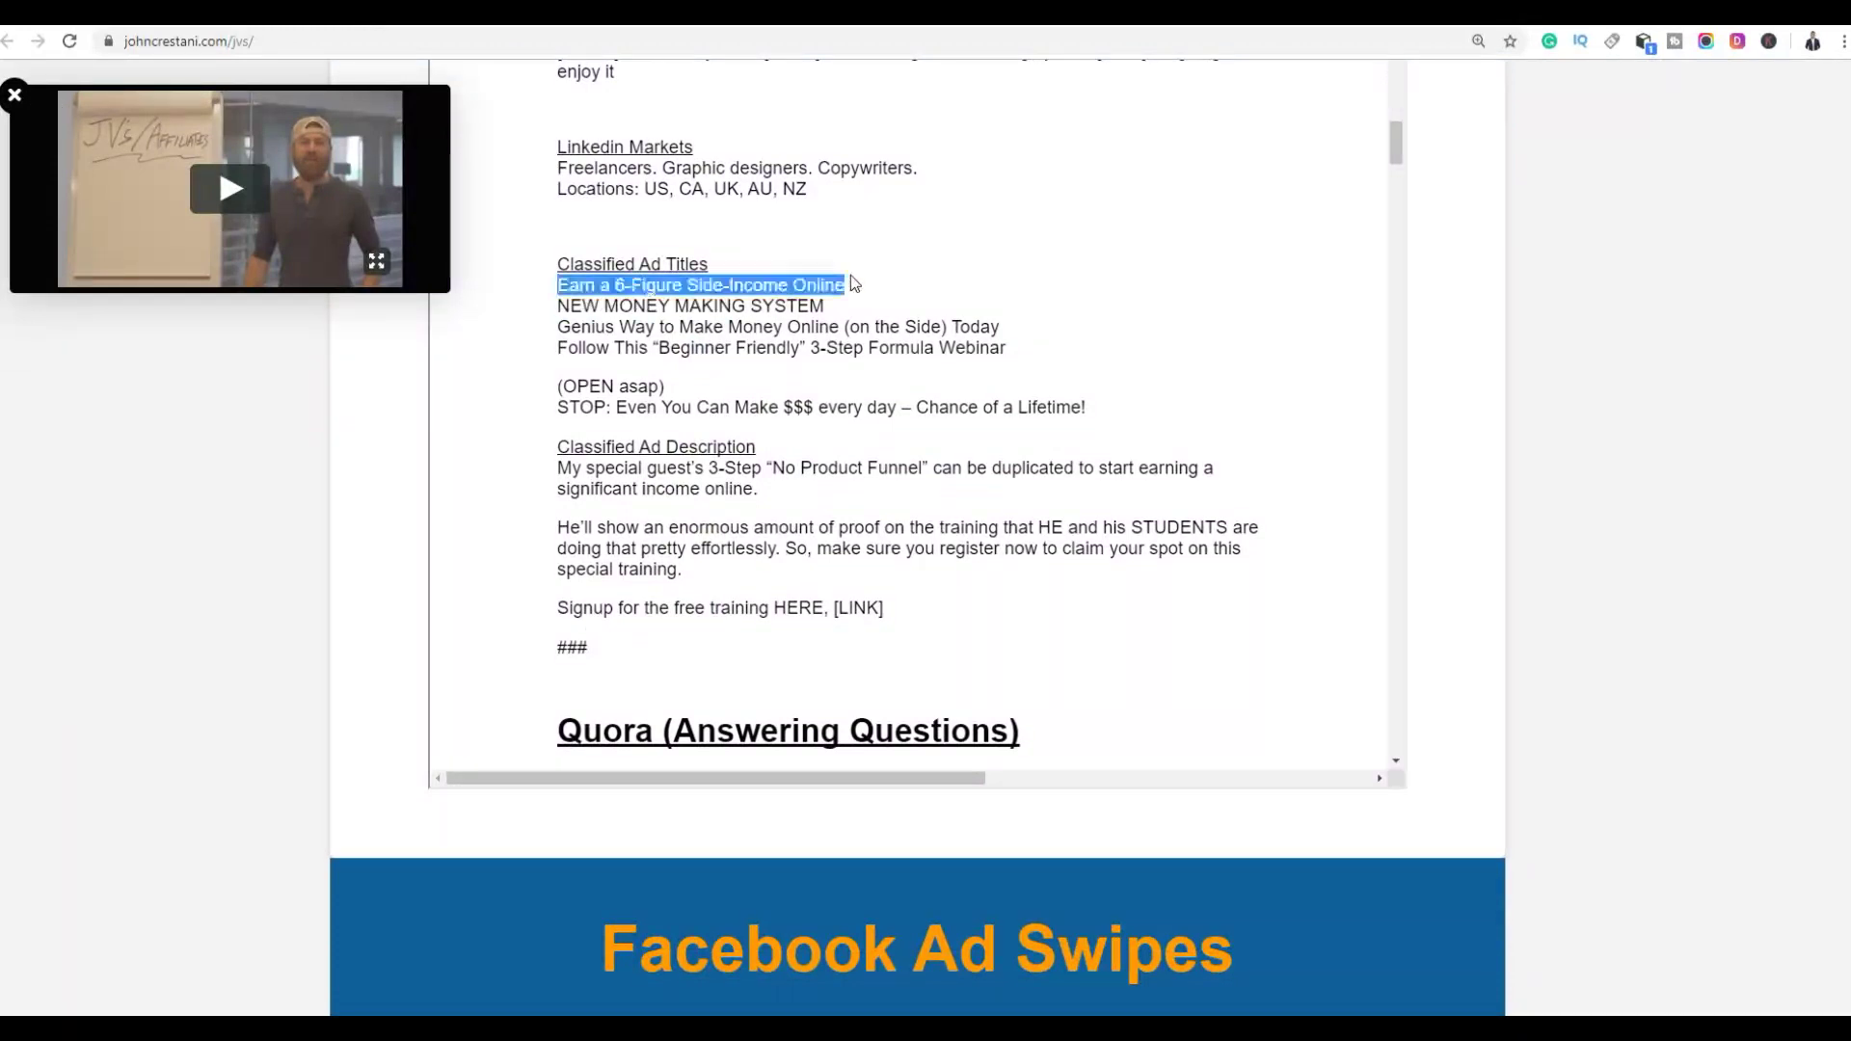
{"action": "left_click", "coordinate": [599, 325]}
{"action": "left_click_drag", "start_coordinate": [570, 327], "coordinate": [827, 328]}
{"action": "left_click", "coordinate": [649, 330]}
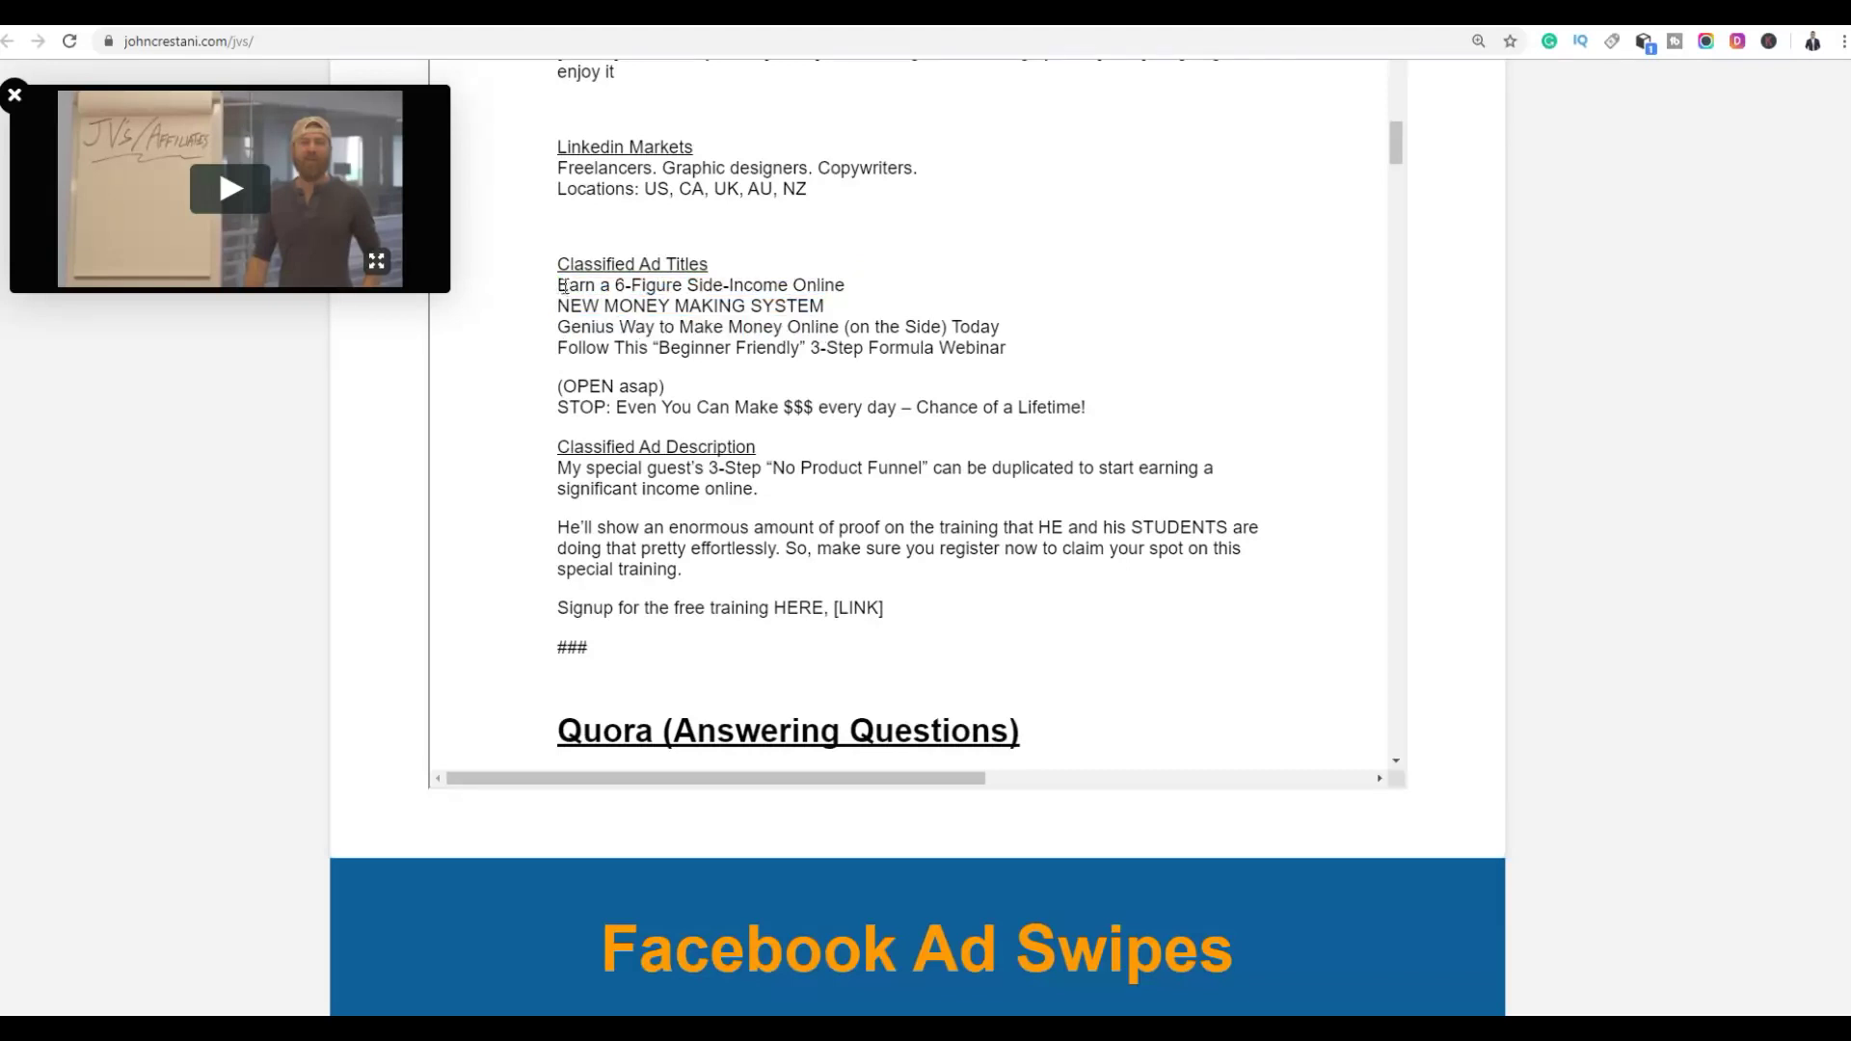
{"action": "left_click_drag", "start_coordinate": [562, 286], "coordinate": [843, 291]}
Copy 'Earn a 6-Figure Side-Income Online' into the Nullads Title Ads field
{"action": "right_click", "coordinate": [833, 287]}
{"action": "left_click", "coordinate": [847, 297]}
{"action": "key", "text": "ctrl+Tab"}
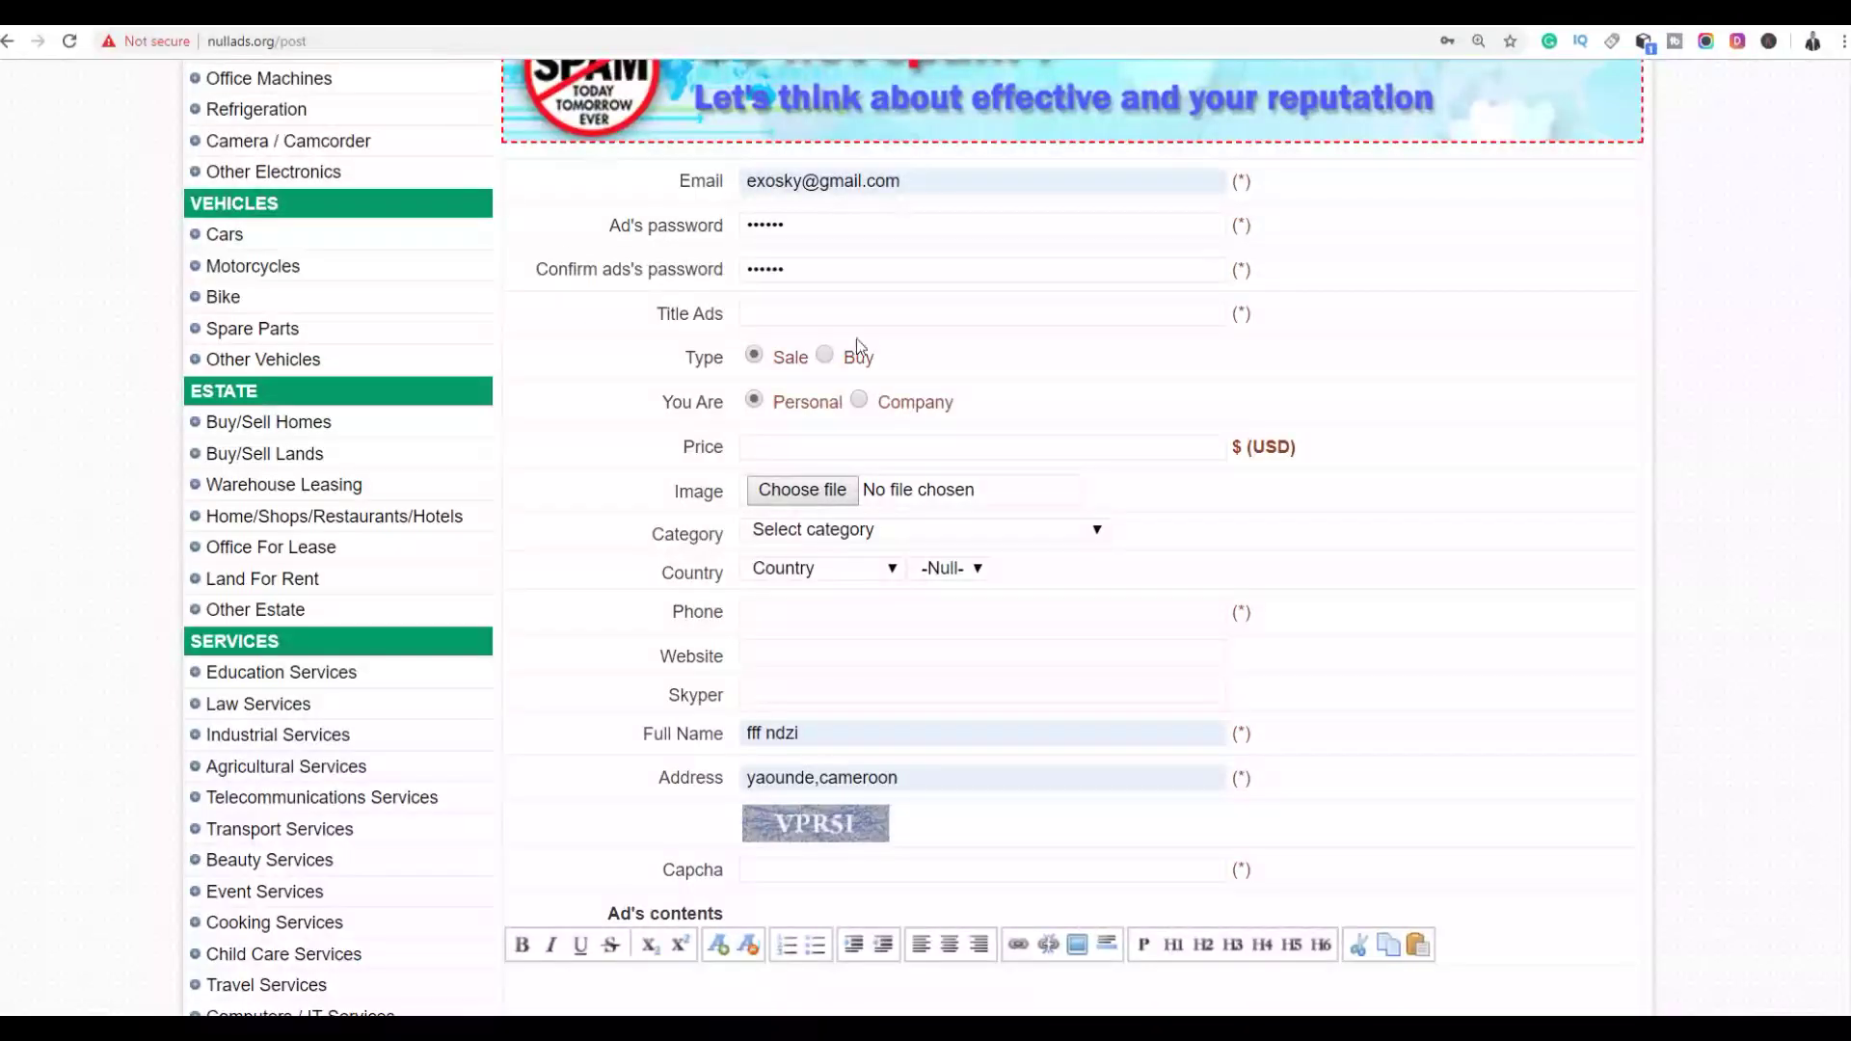
{"action": "right_click", "coordinate": [791, 315]}
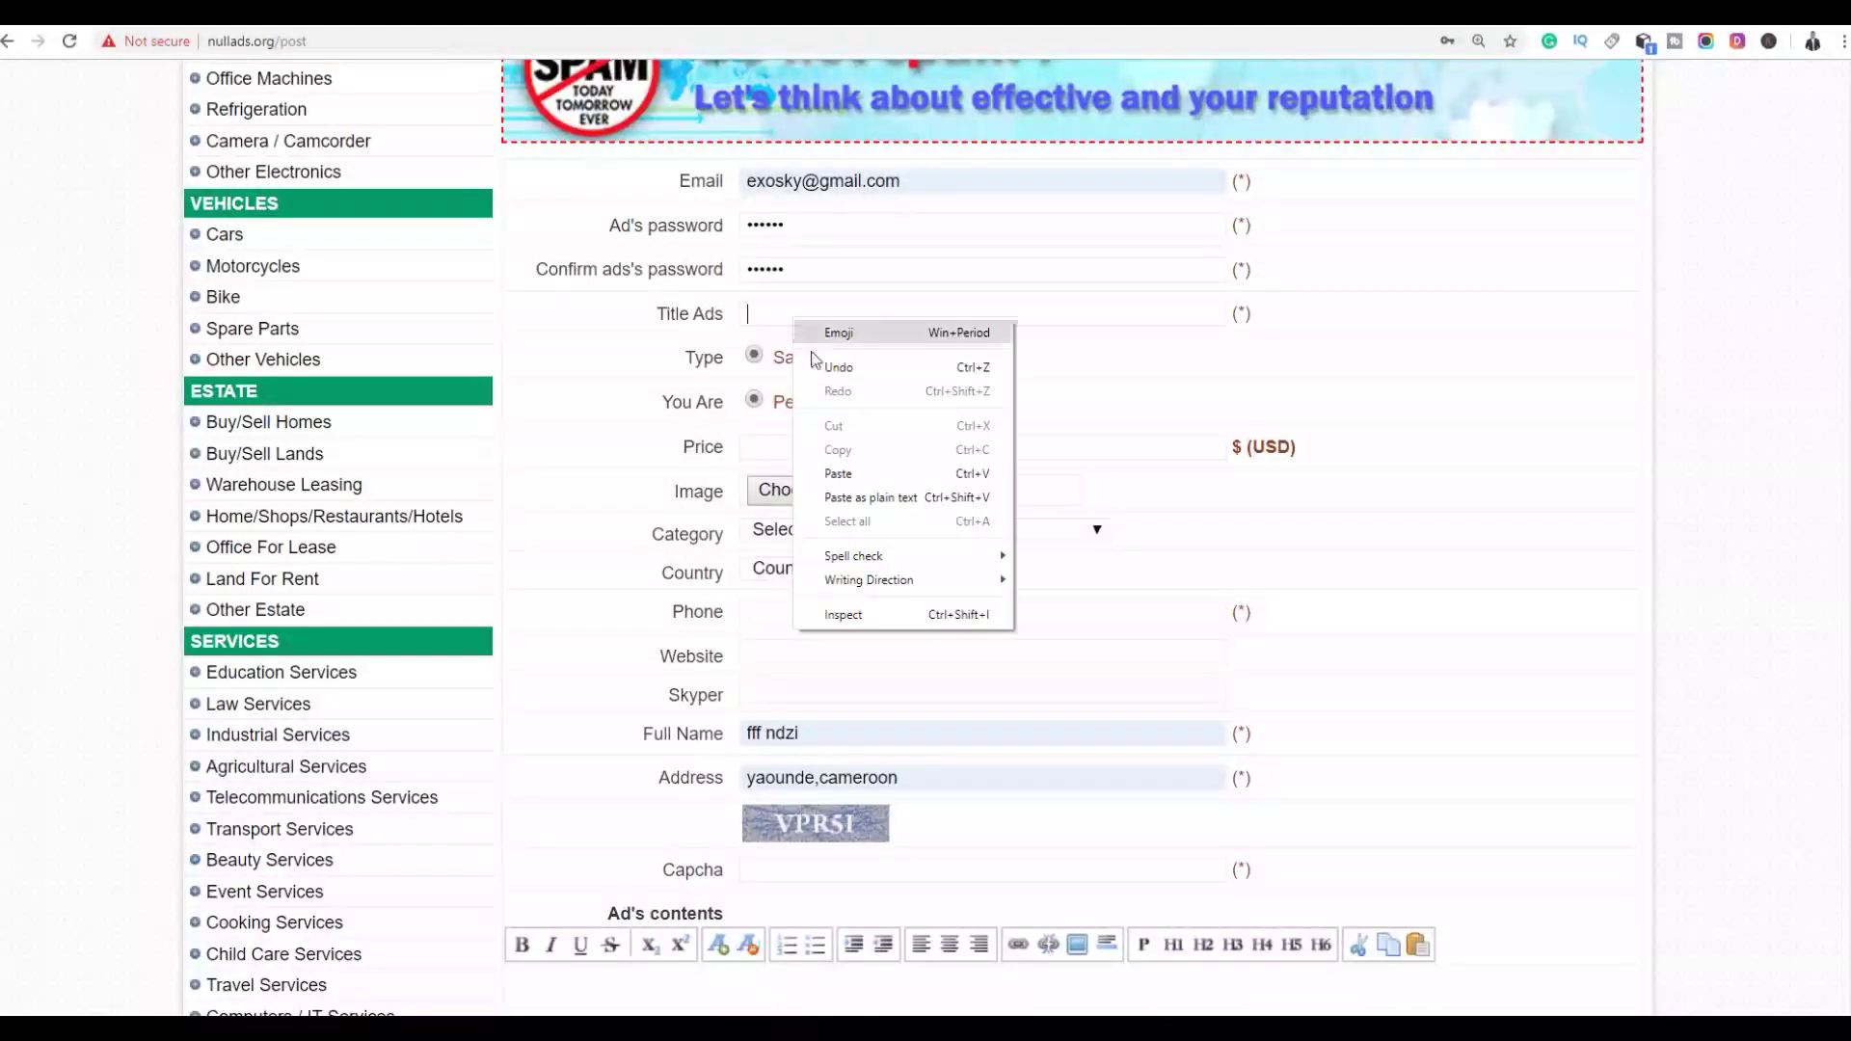
{"action": "left_click", "coordinate": [838, 476]}
Enter 0 as the ad's price in USD
{"action": "left_click", "coordinate": [1002, 445]}
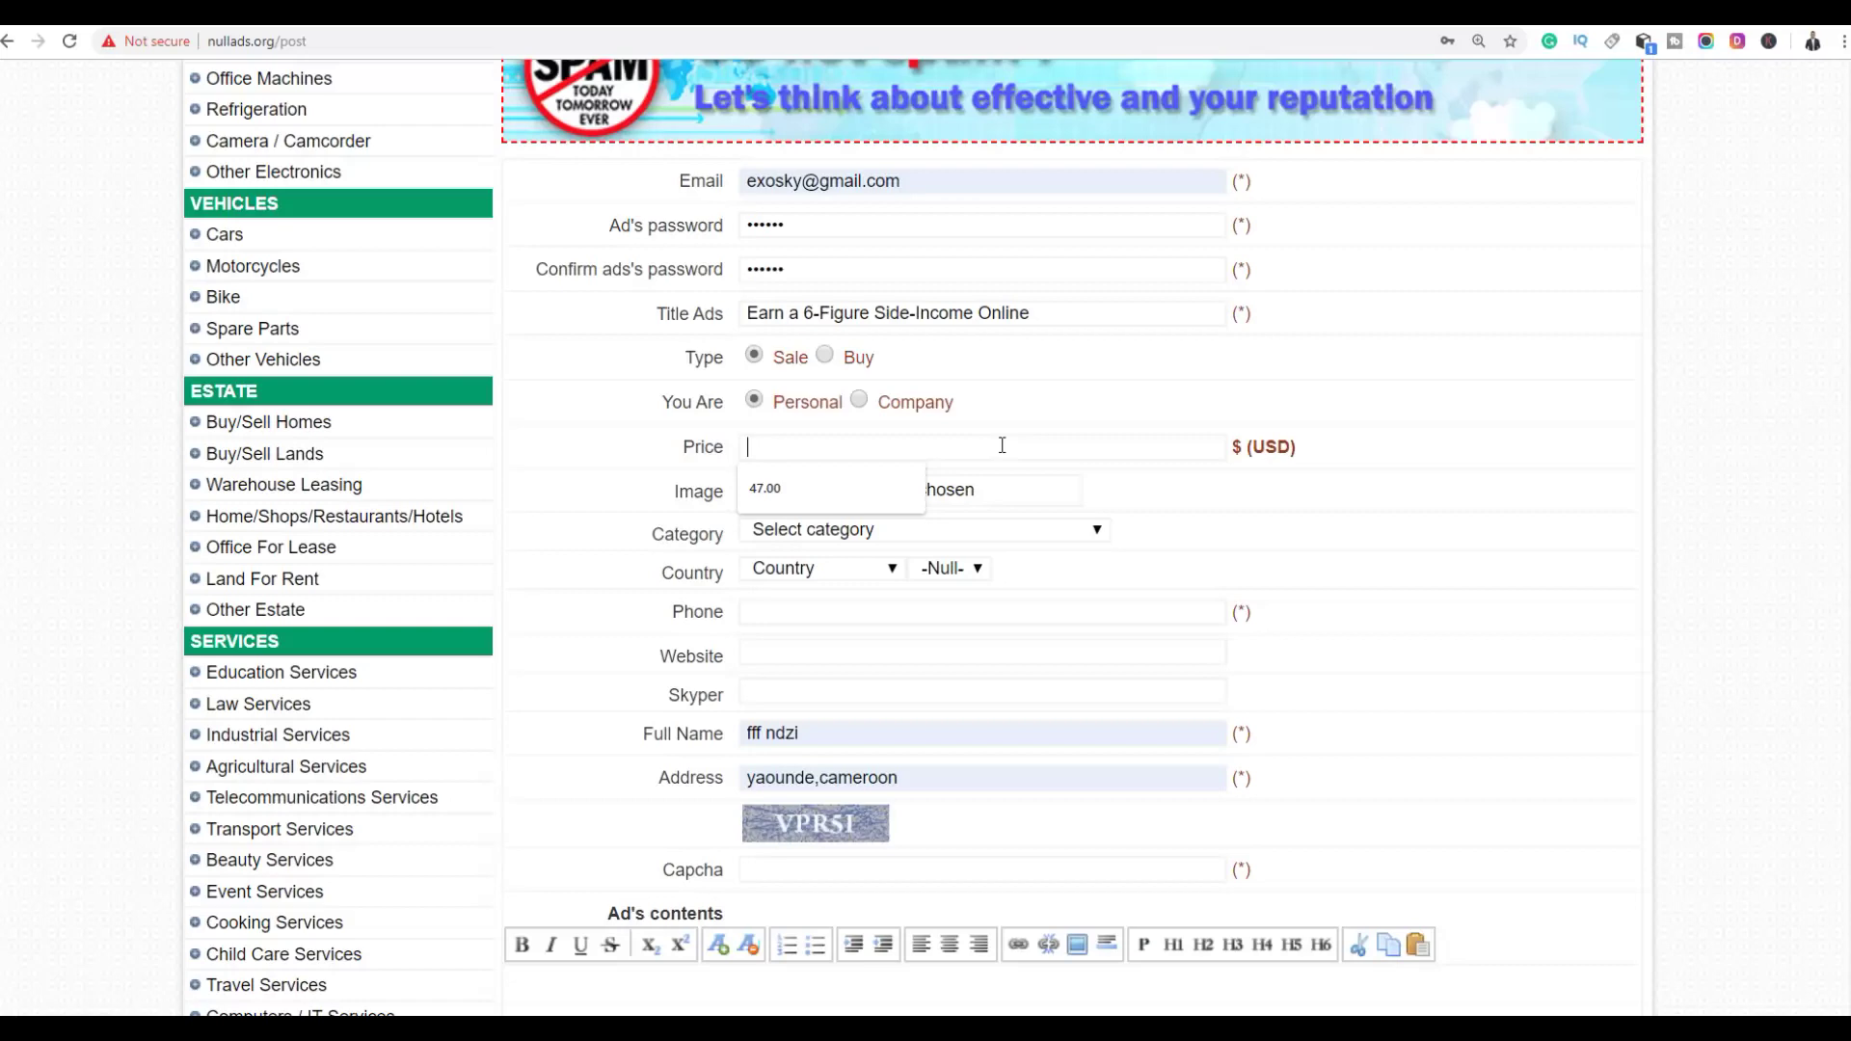
{"action": "type", "text": "0"}
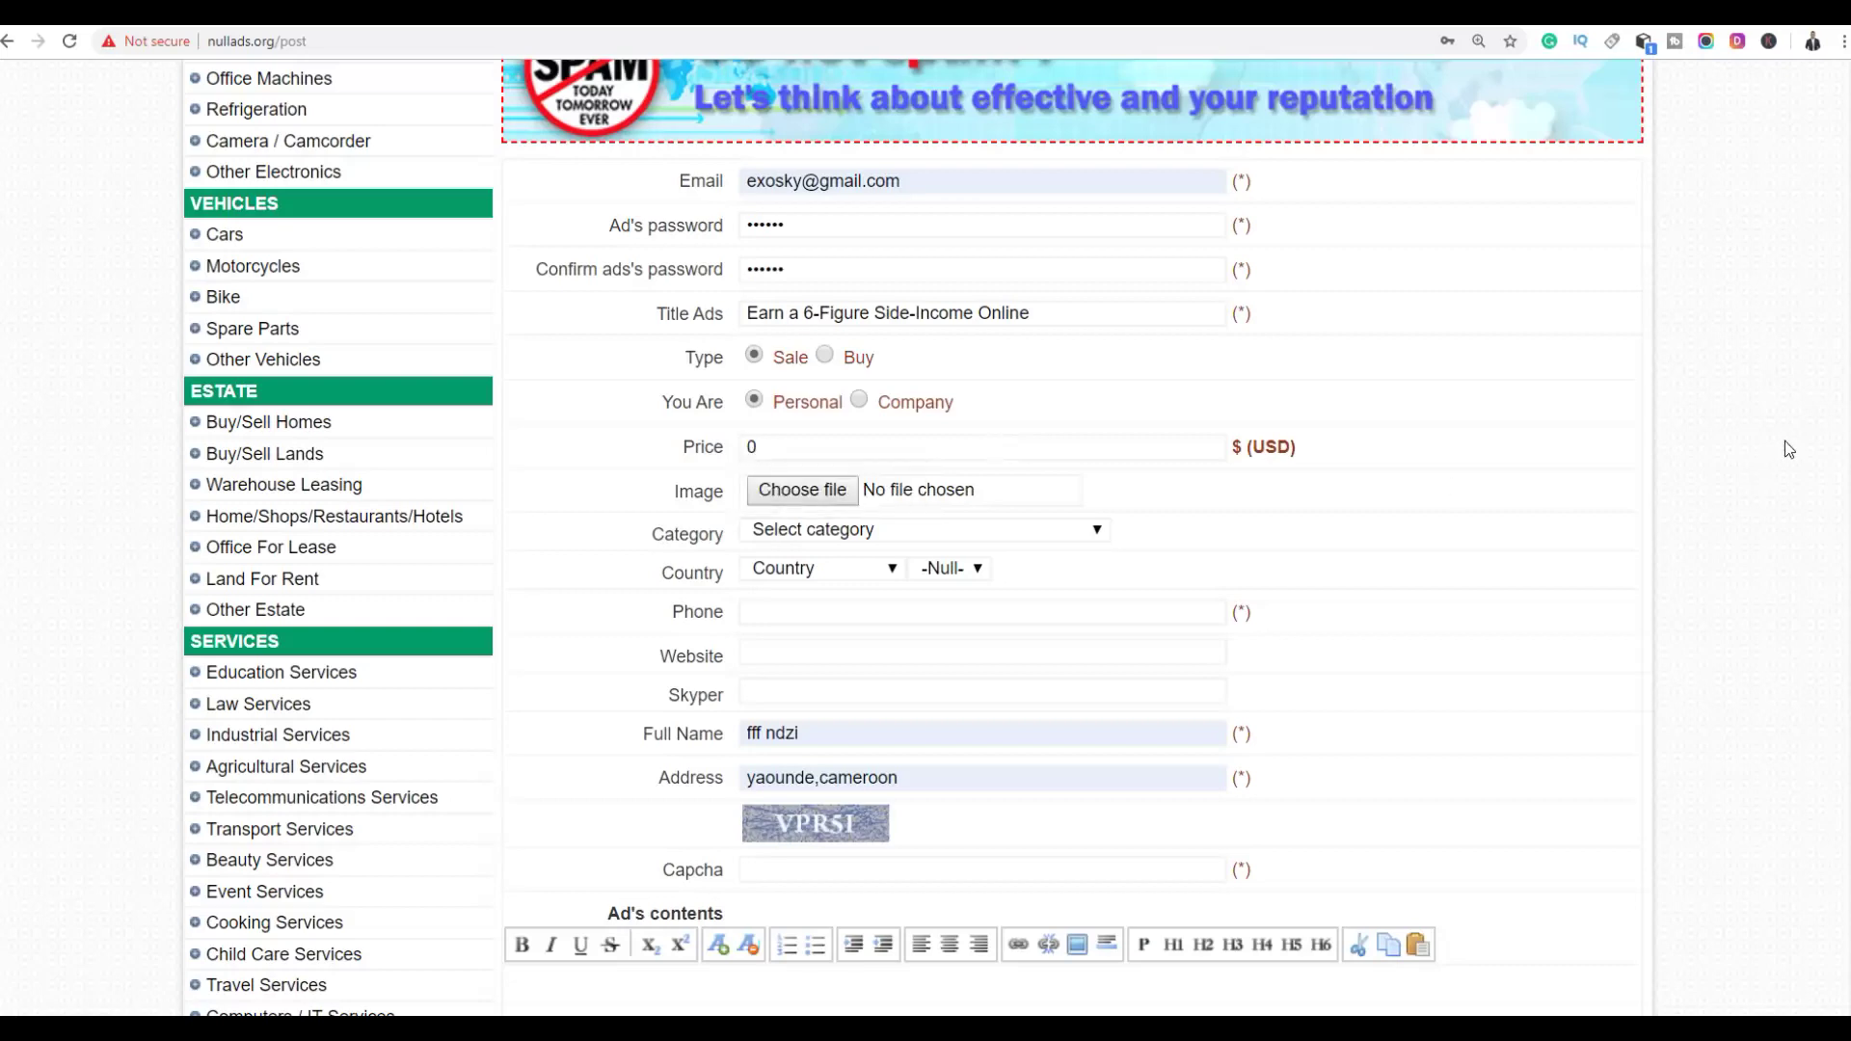
{"action": "scroll", "coordinate": [1784, 450], "scroll_direction": "down", "scroll_amount": 3}
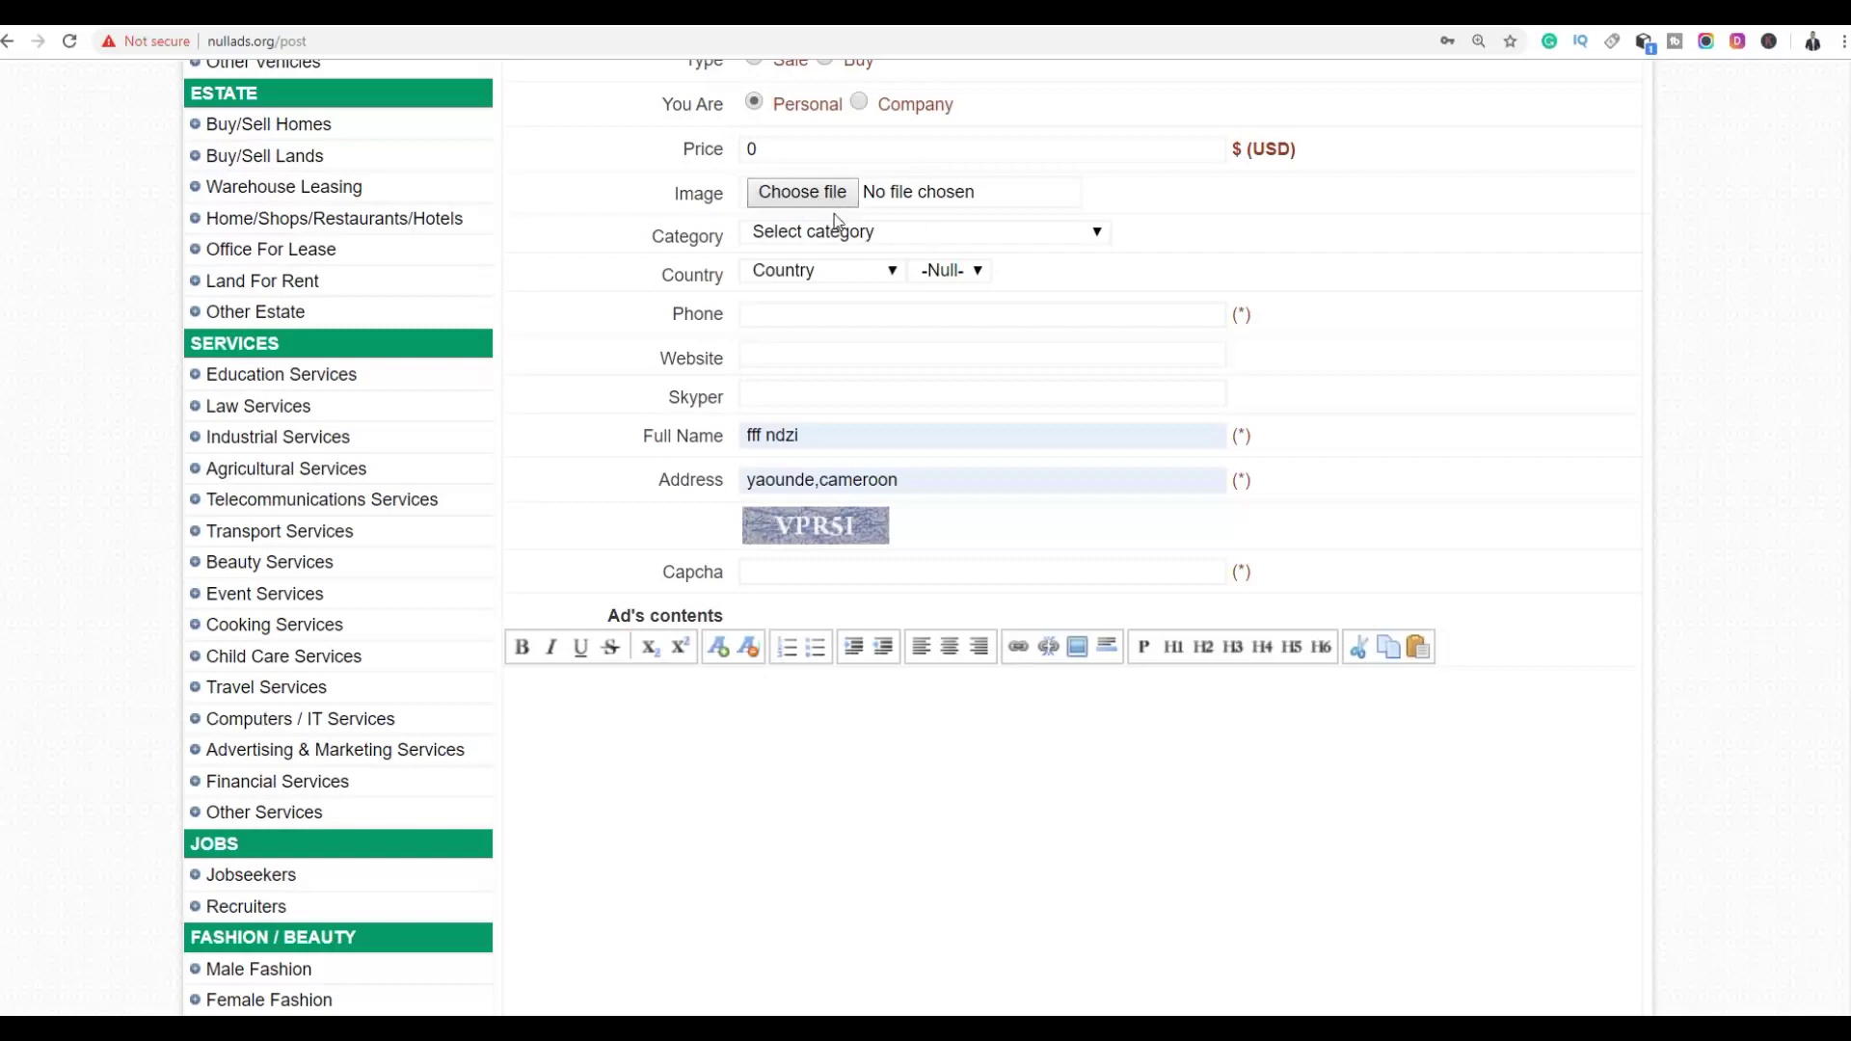
{"action": "left_click", "coordinate": [1099, 236]}
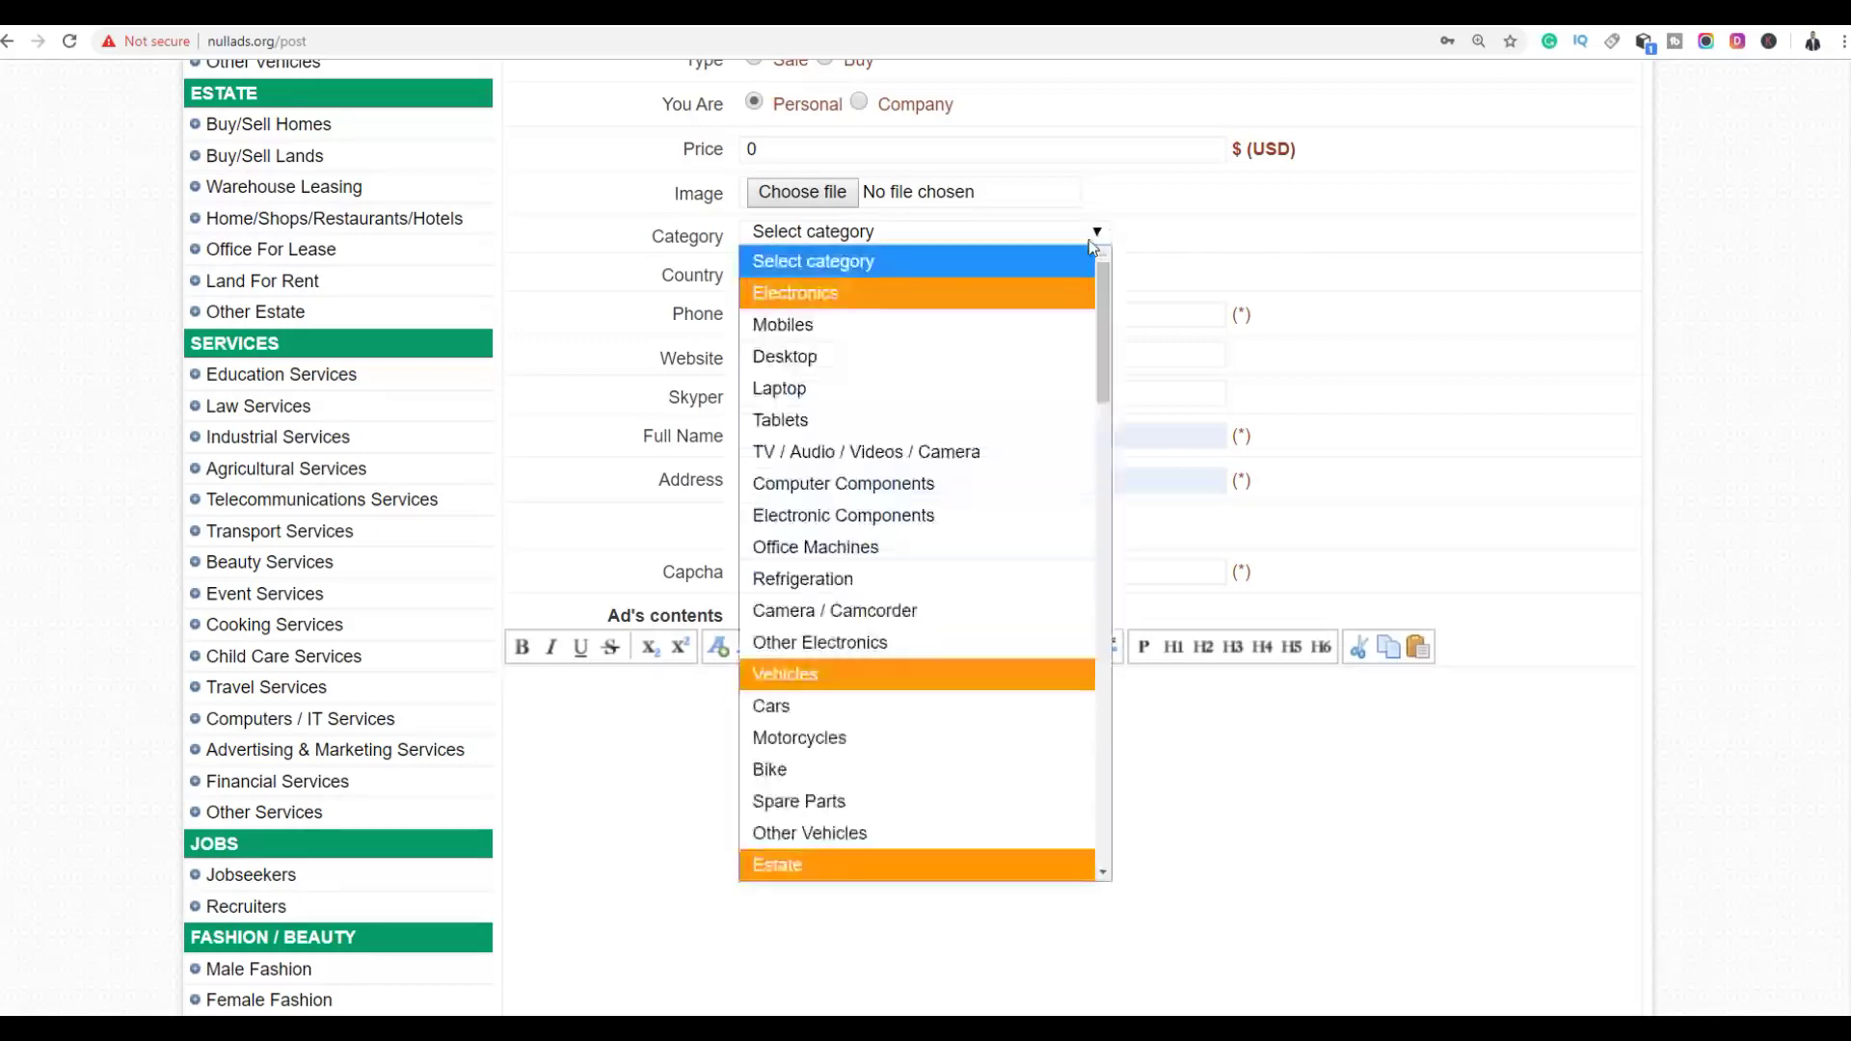
Set the ad category to Advertising & Marketing Services
{"action": "scroll", "coordinate": [922, 506], "scroll_direction": "down", "scroll_amount": 4}
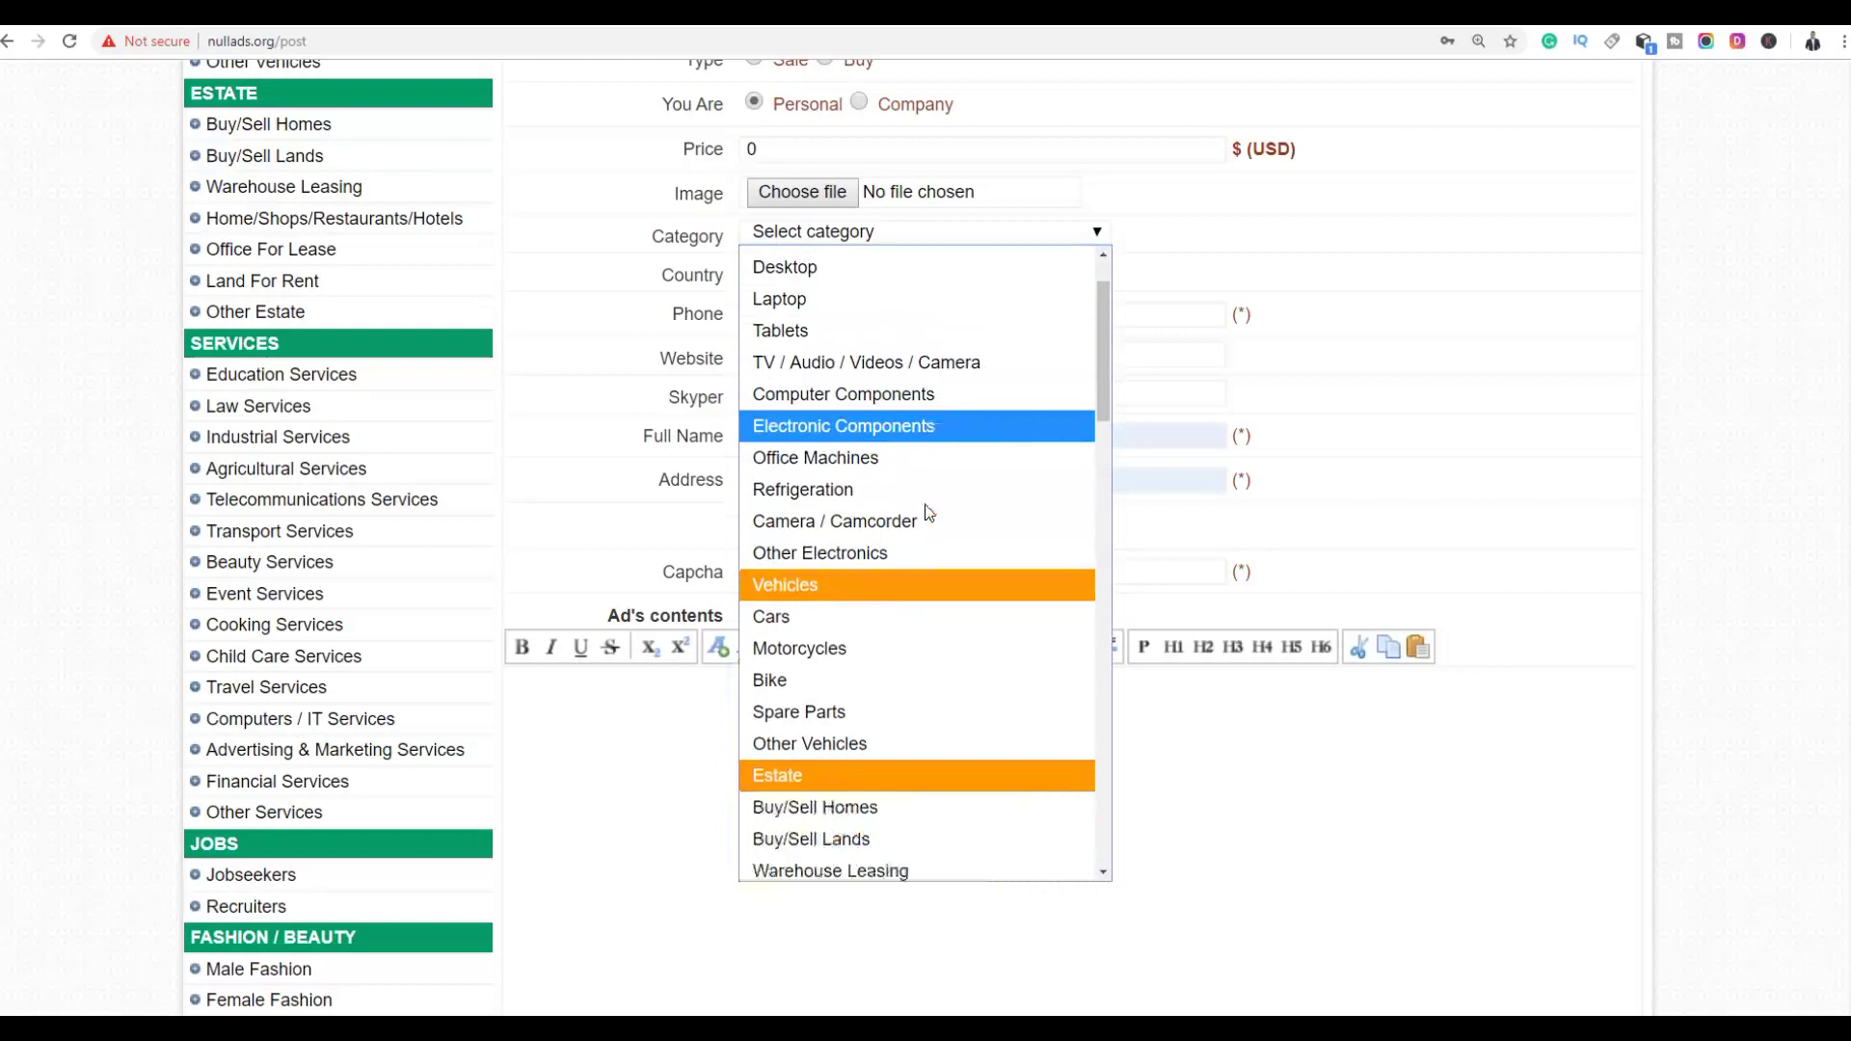
{"action": "scroll", "coordinate": [918, 581], "scroll_direction": "down", "scroll_amount": 4}
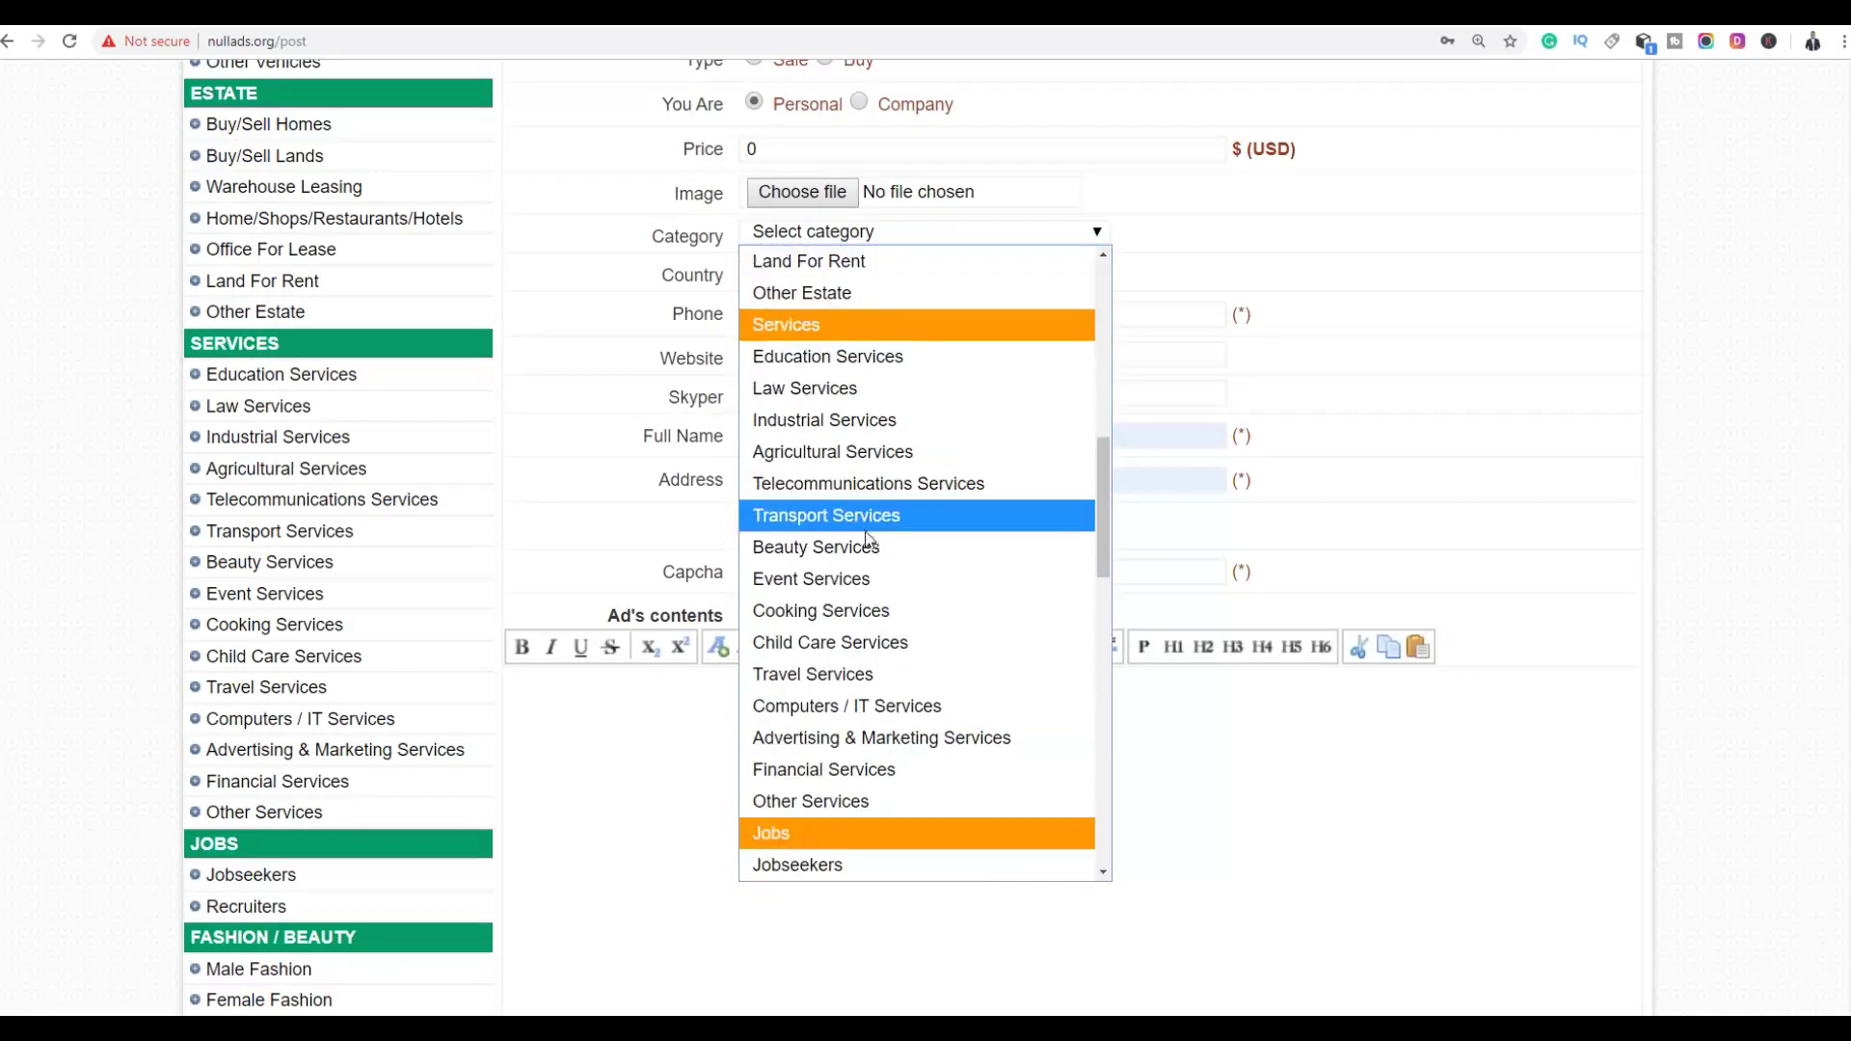
{"action": "left_click", "coordinate": [809, 737]}
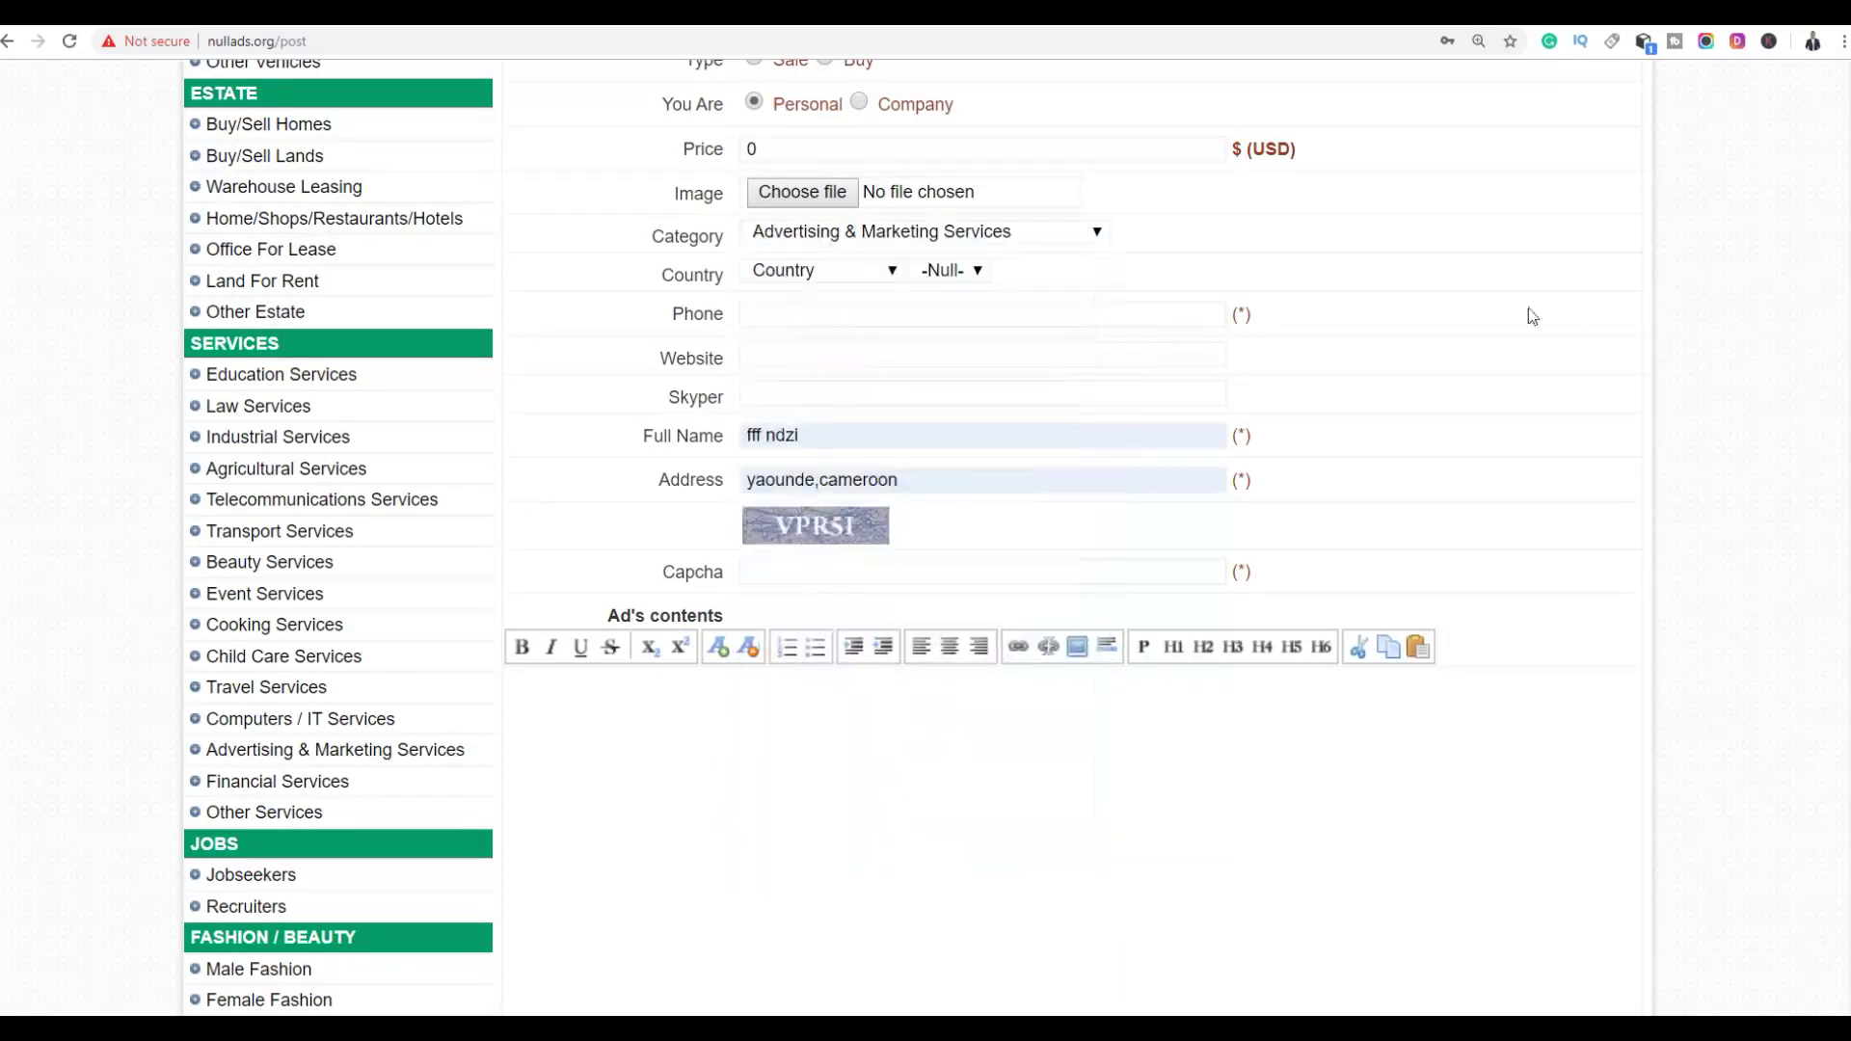
Set the ad's location to United States, California
{"action": "scroll", "coordinate": [1525, 298], "scroll_direction": "up", "scroll_amount": 2}
{"action": "left_click", "coordinate": [783, 471]}
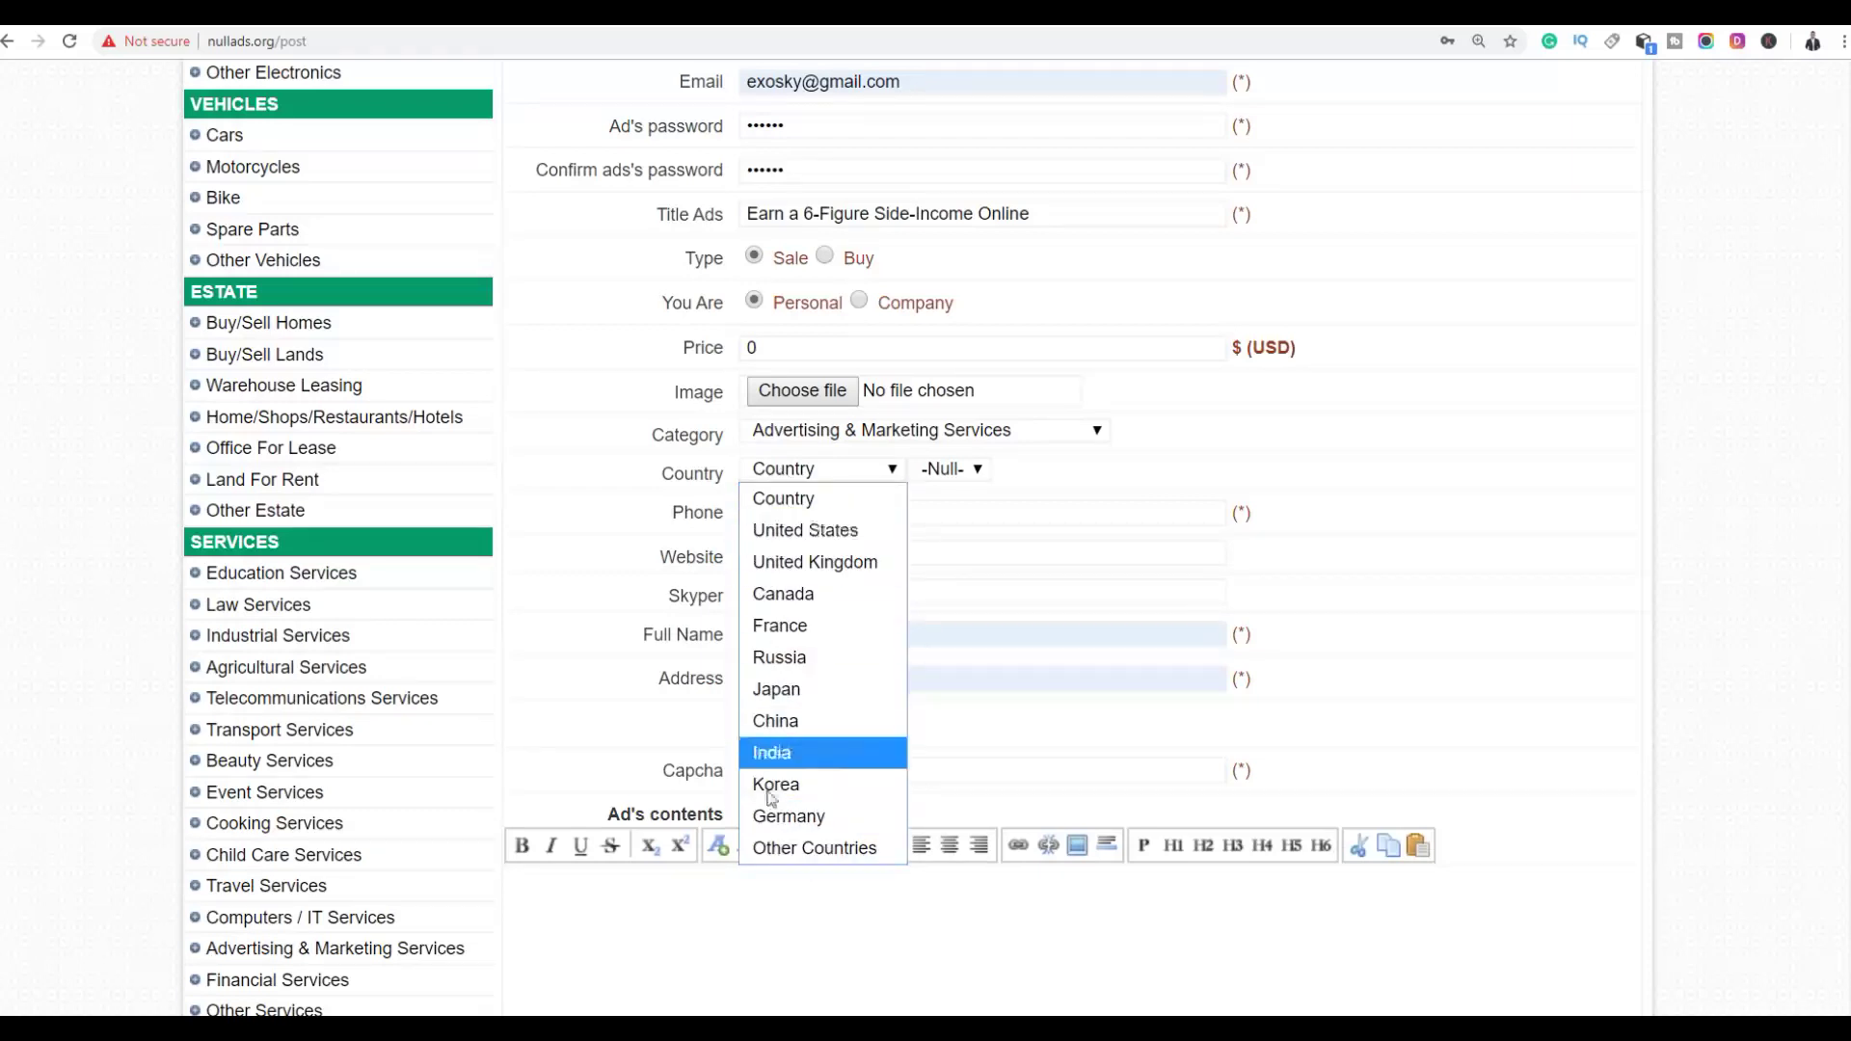
{"action": "left_click", "coordinate": [786, 848]}
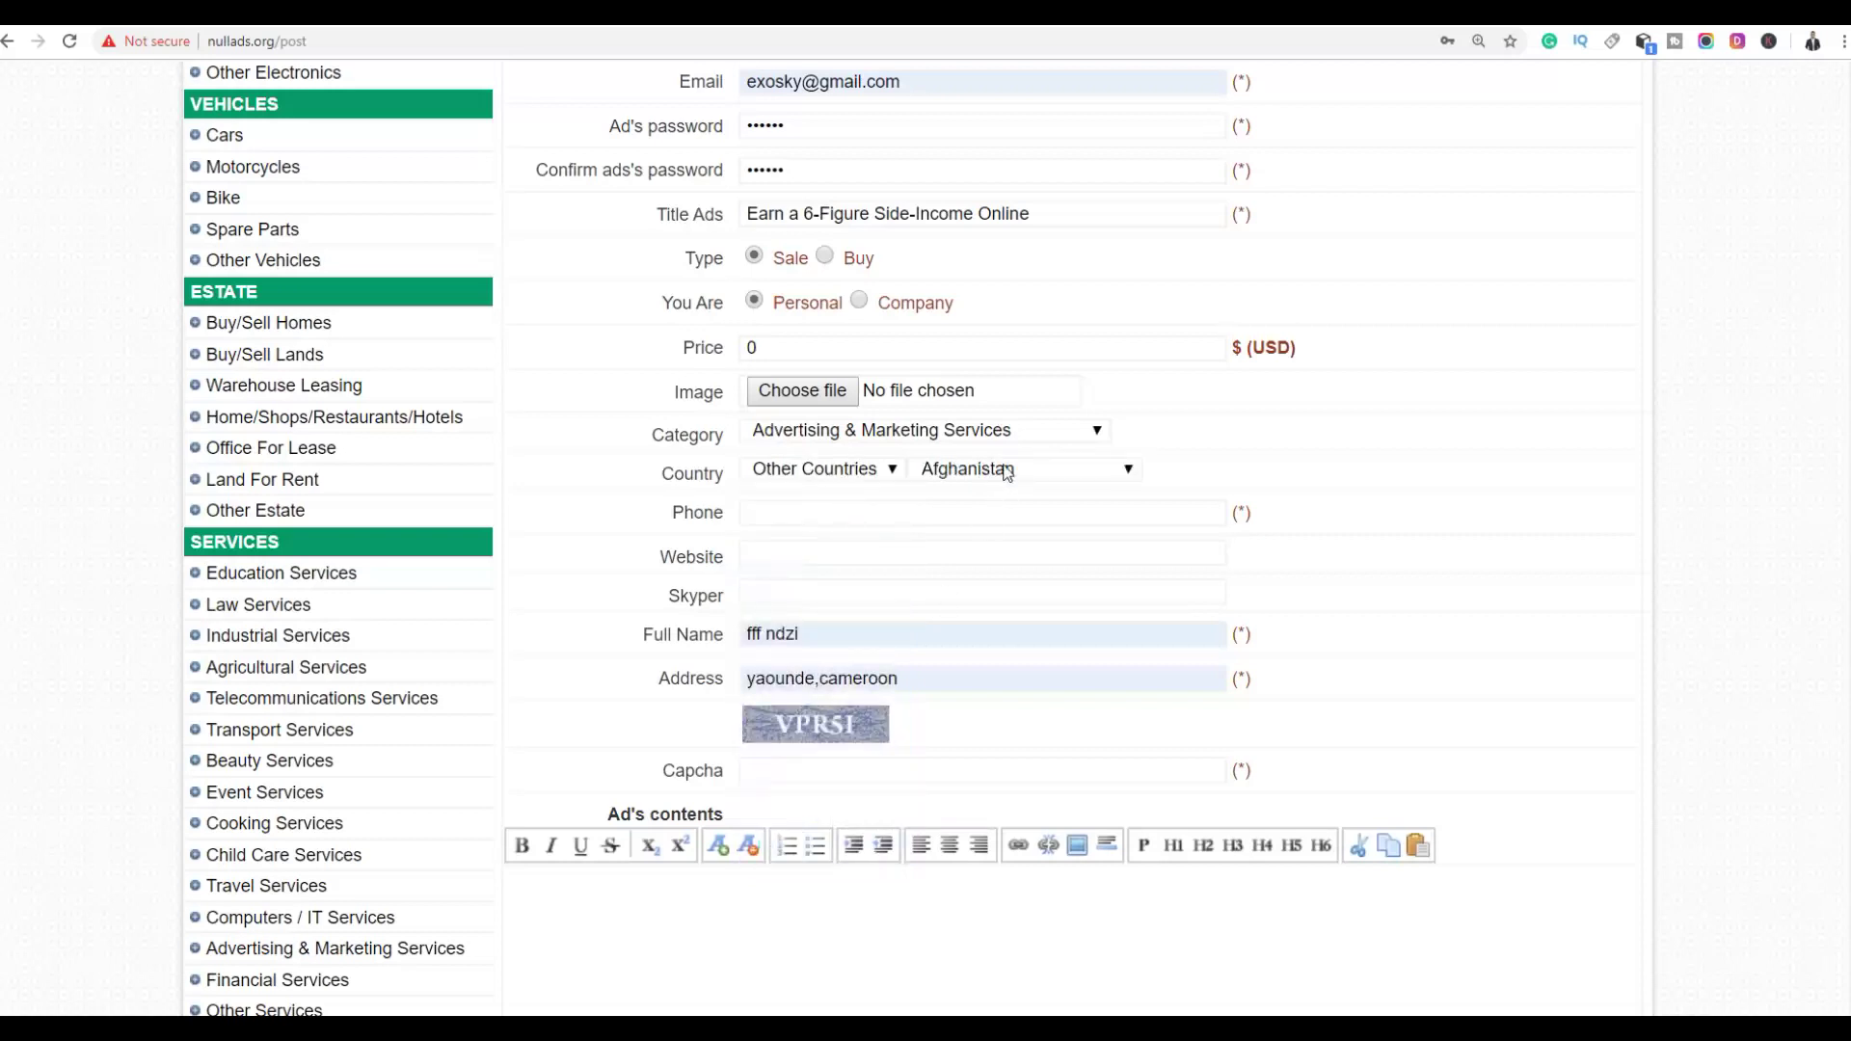
{"action": "left_click", "coordinate": [1005, 471]}
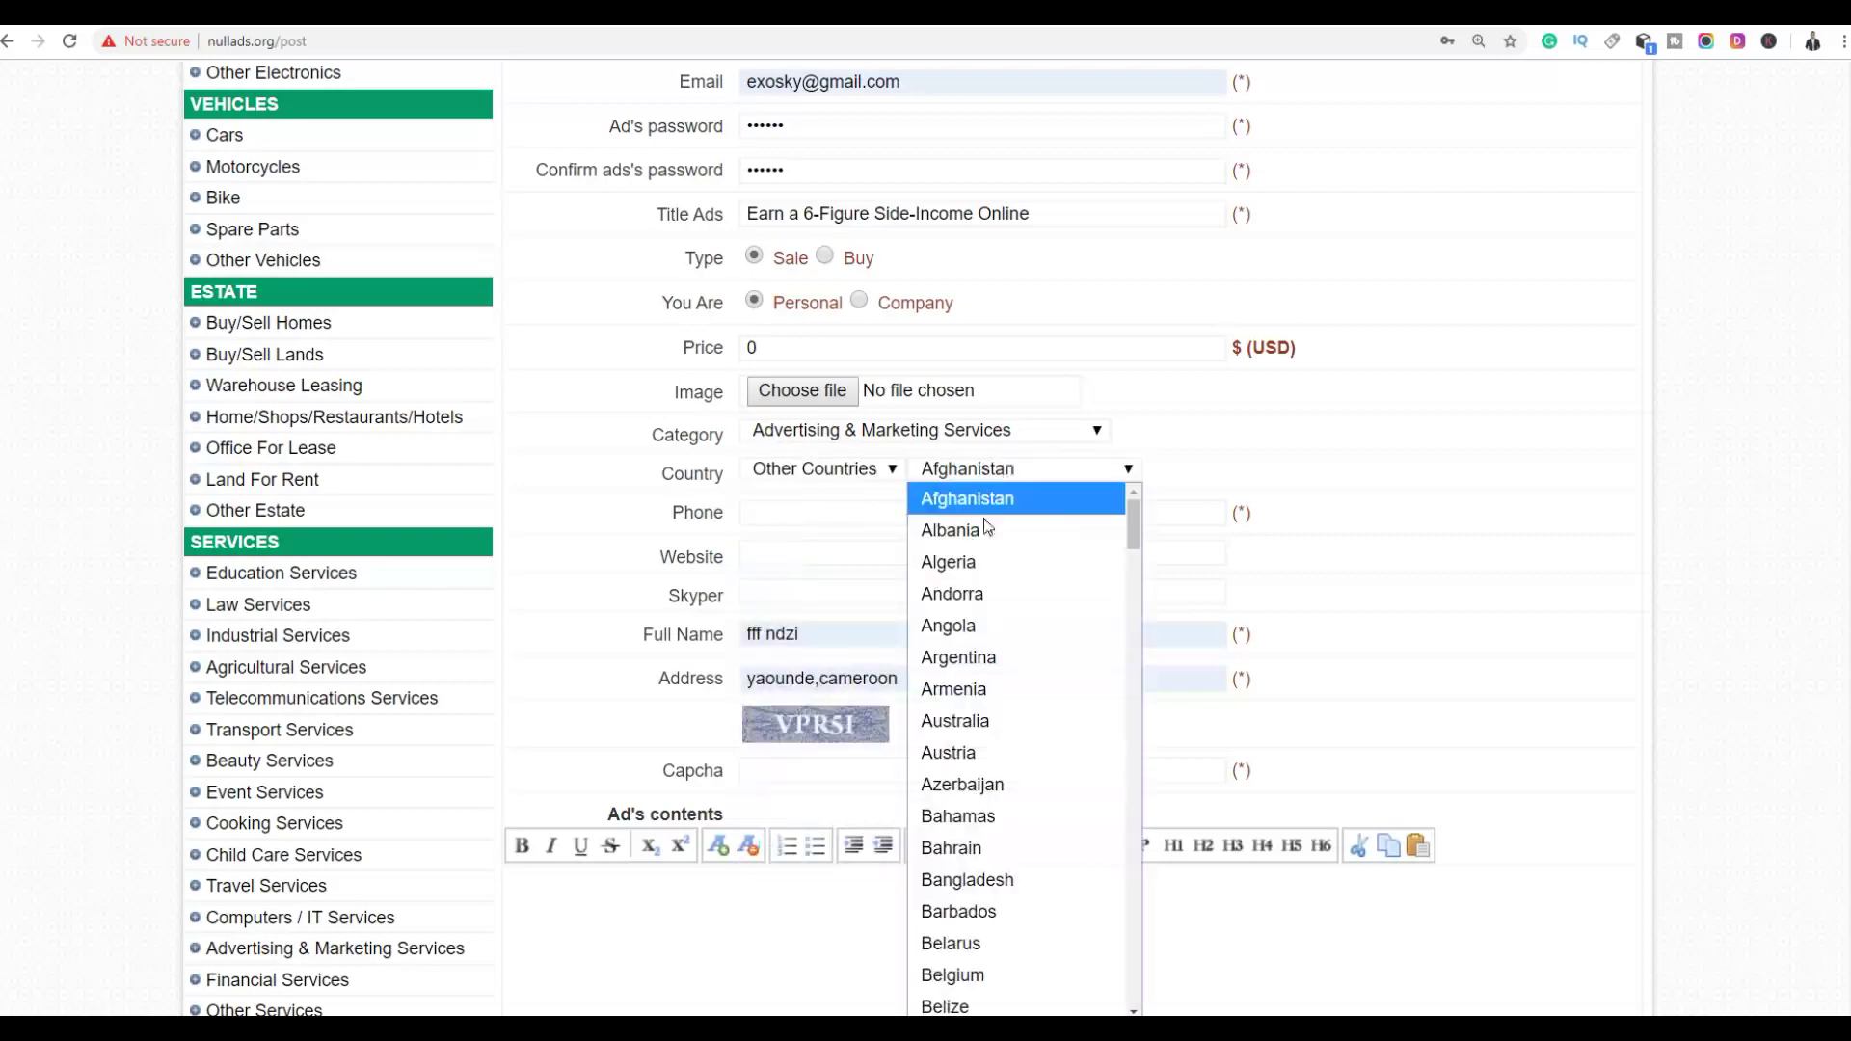
{"action": "left_click", "coordinate": [818, 470]}
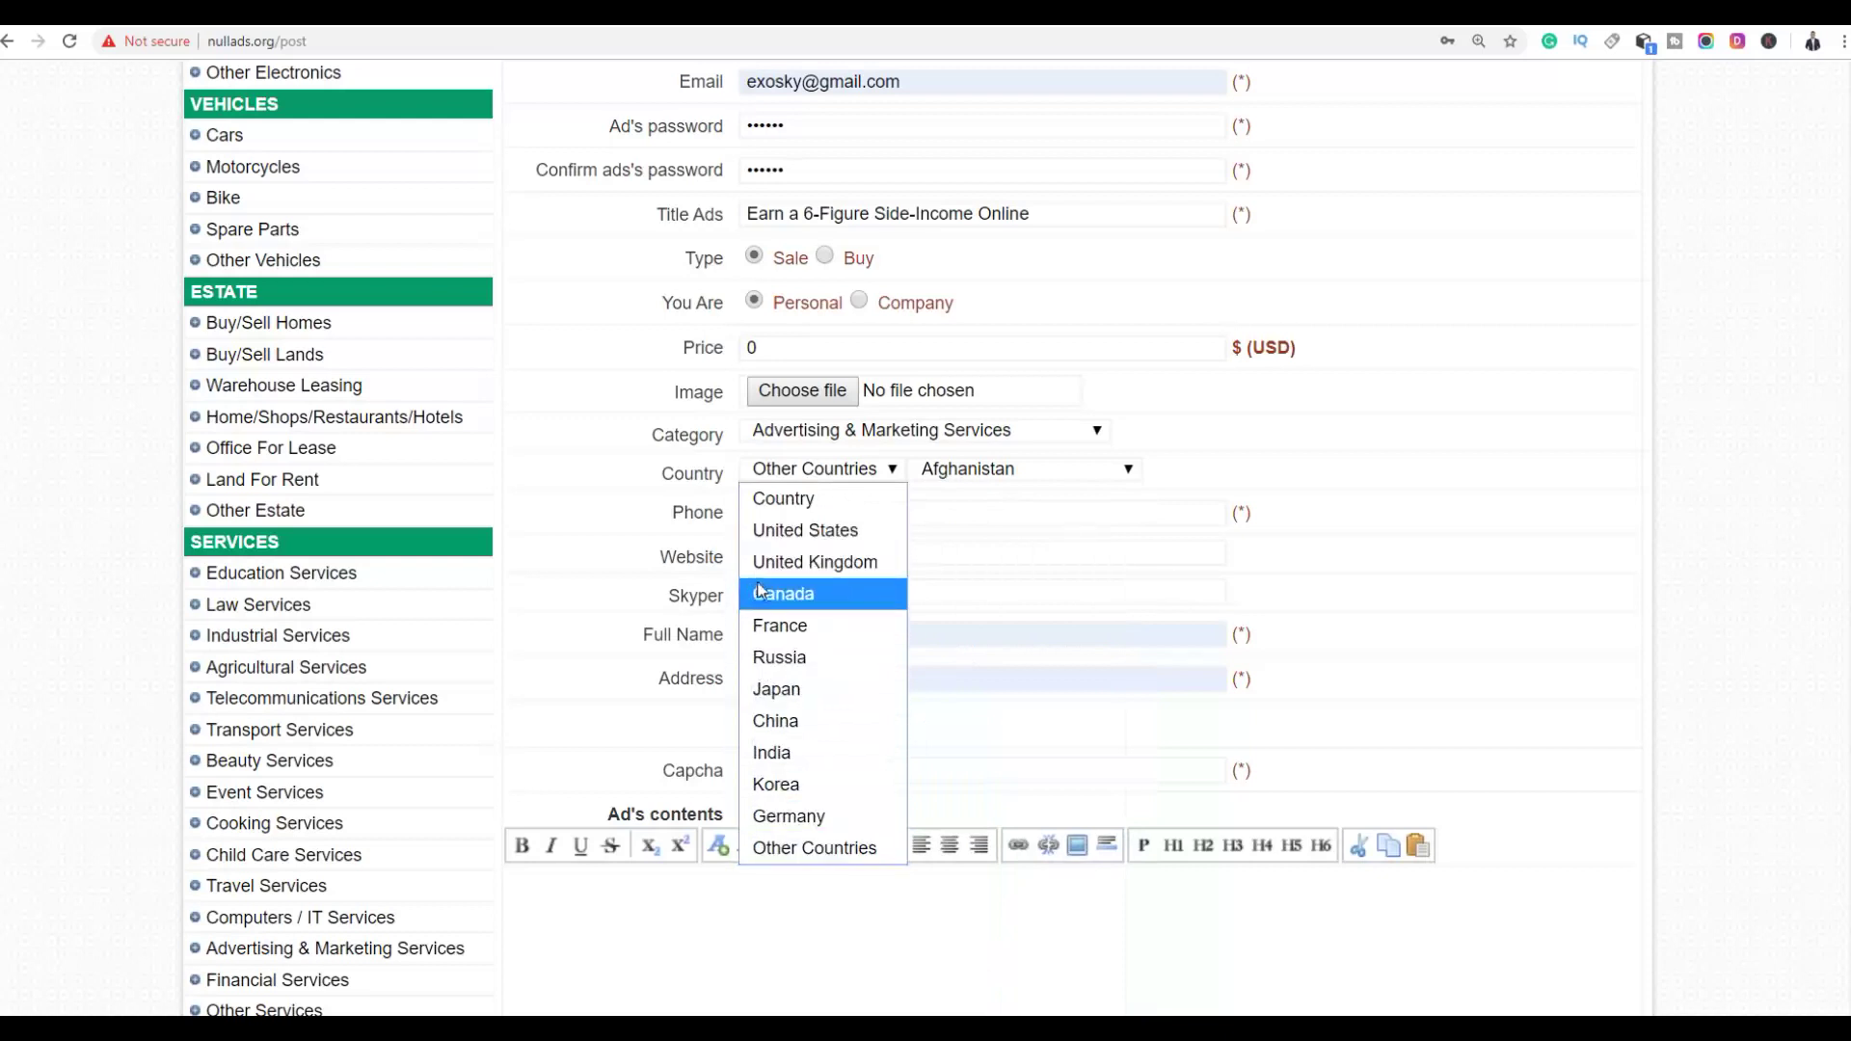
{"action": "left_click", "coordinate": [781, 532]}
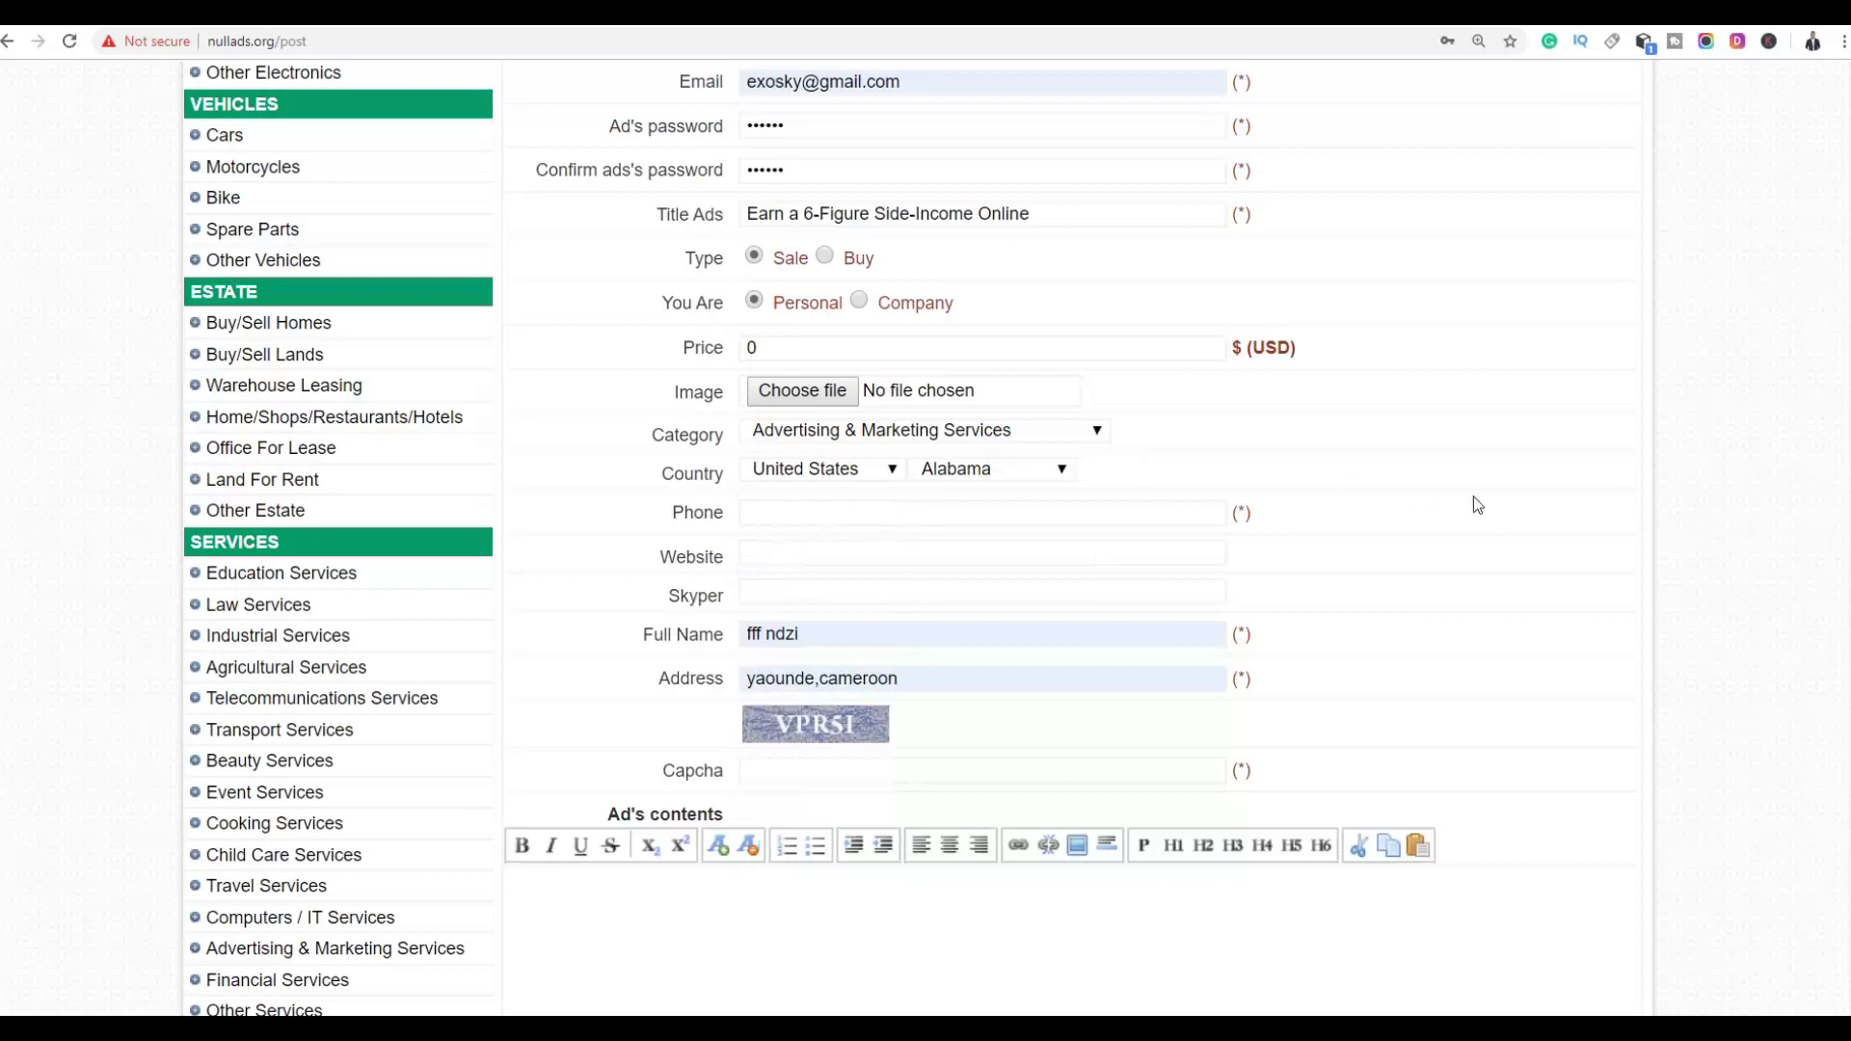
{"action": "left_click", "coordinate": [968, 472]}
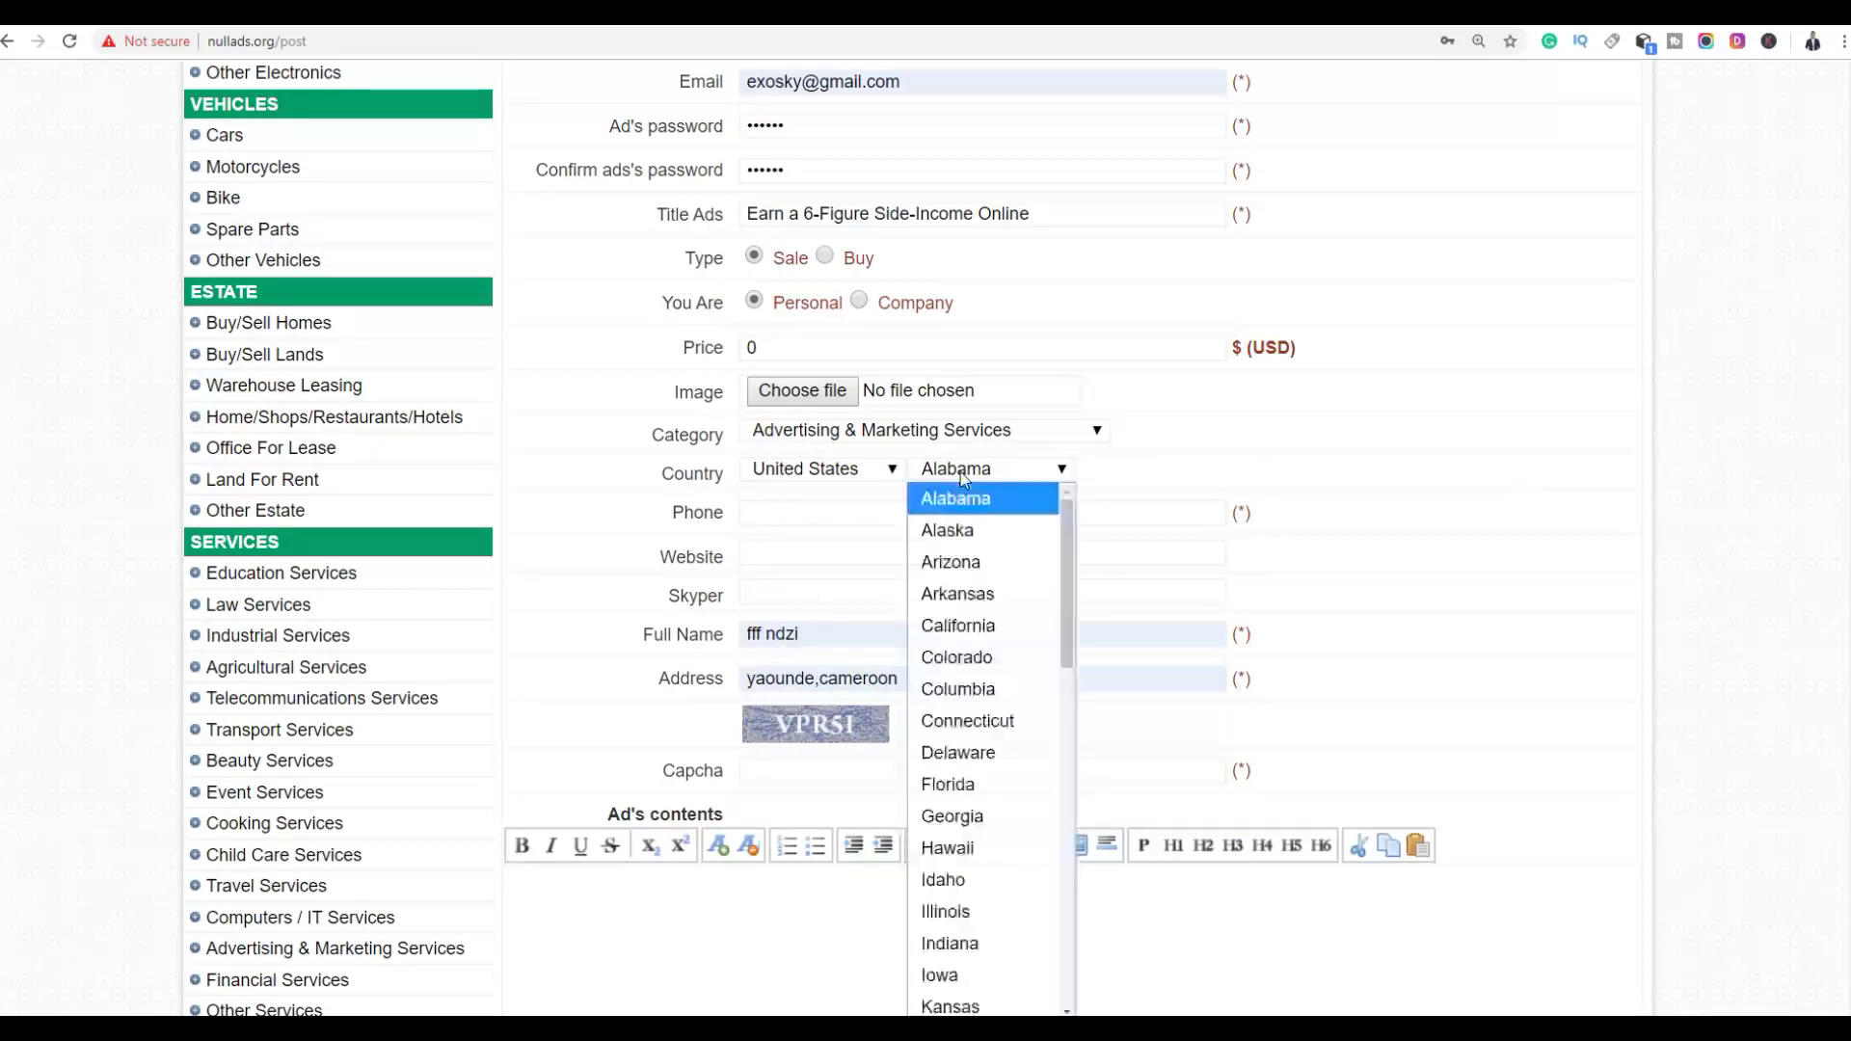
{"action": "scroll", "coordinate": [1010, 638], "scroll_direction": "down", "scroll_amount": 10}
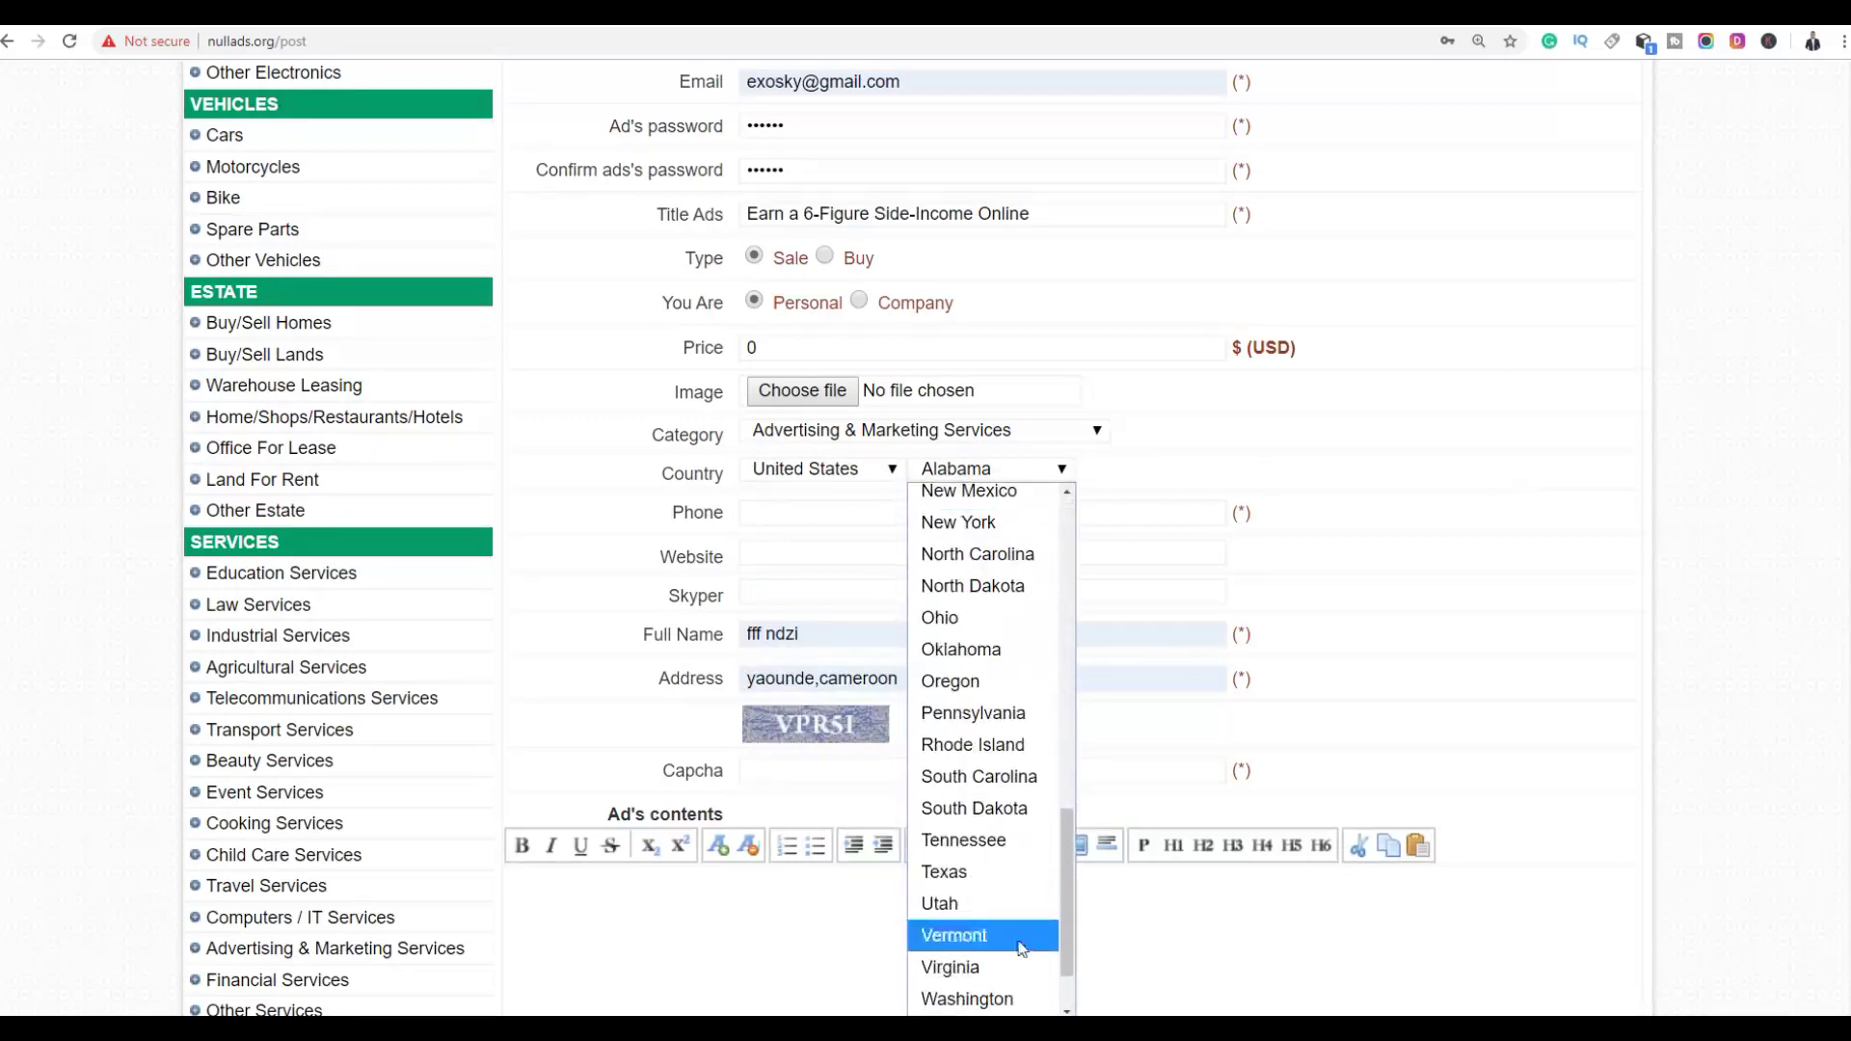
{"action": "scroll", "coordinate": [982, 732], "scroll_direction": "up", "scroll_amount": 10}
{"action": "scroll", "coordinate": [1640, 446], "scroll_direction": "down", "scroll_amount": 2}
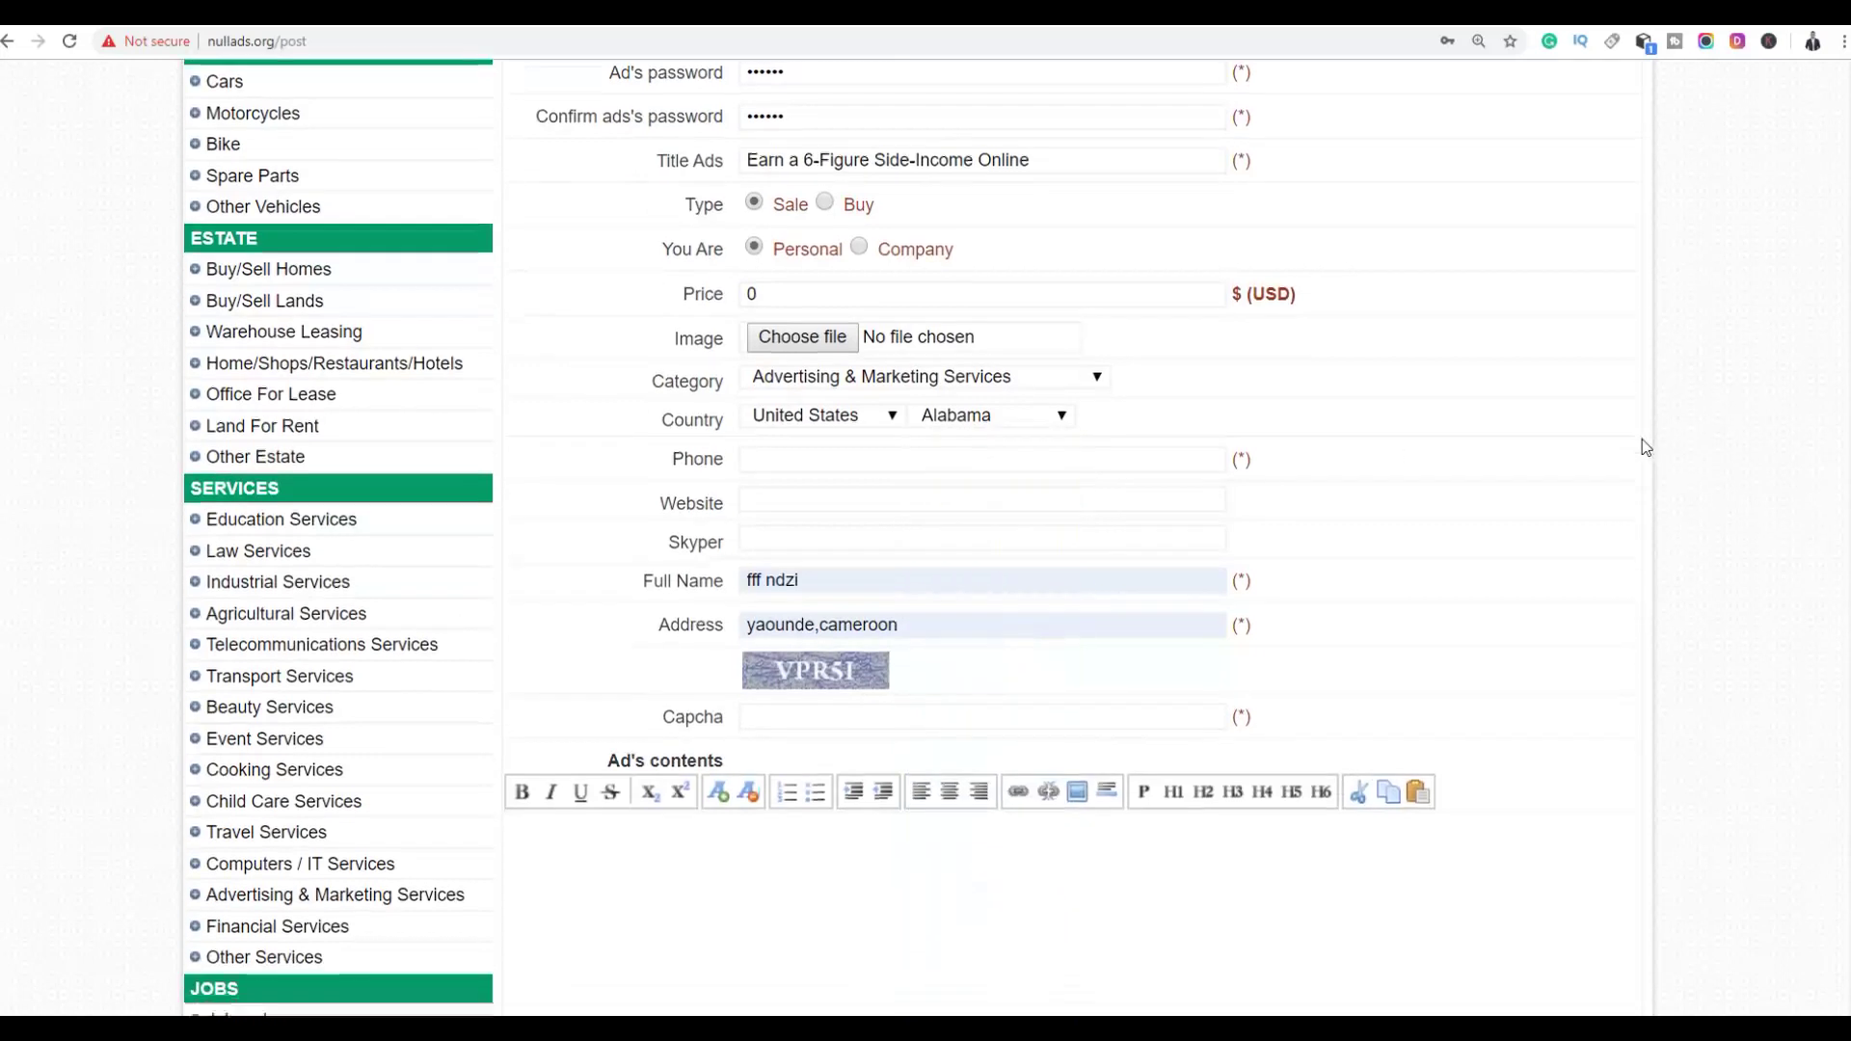
{"action": "left_click", "coordinate": [974, 281]}
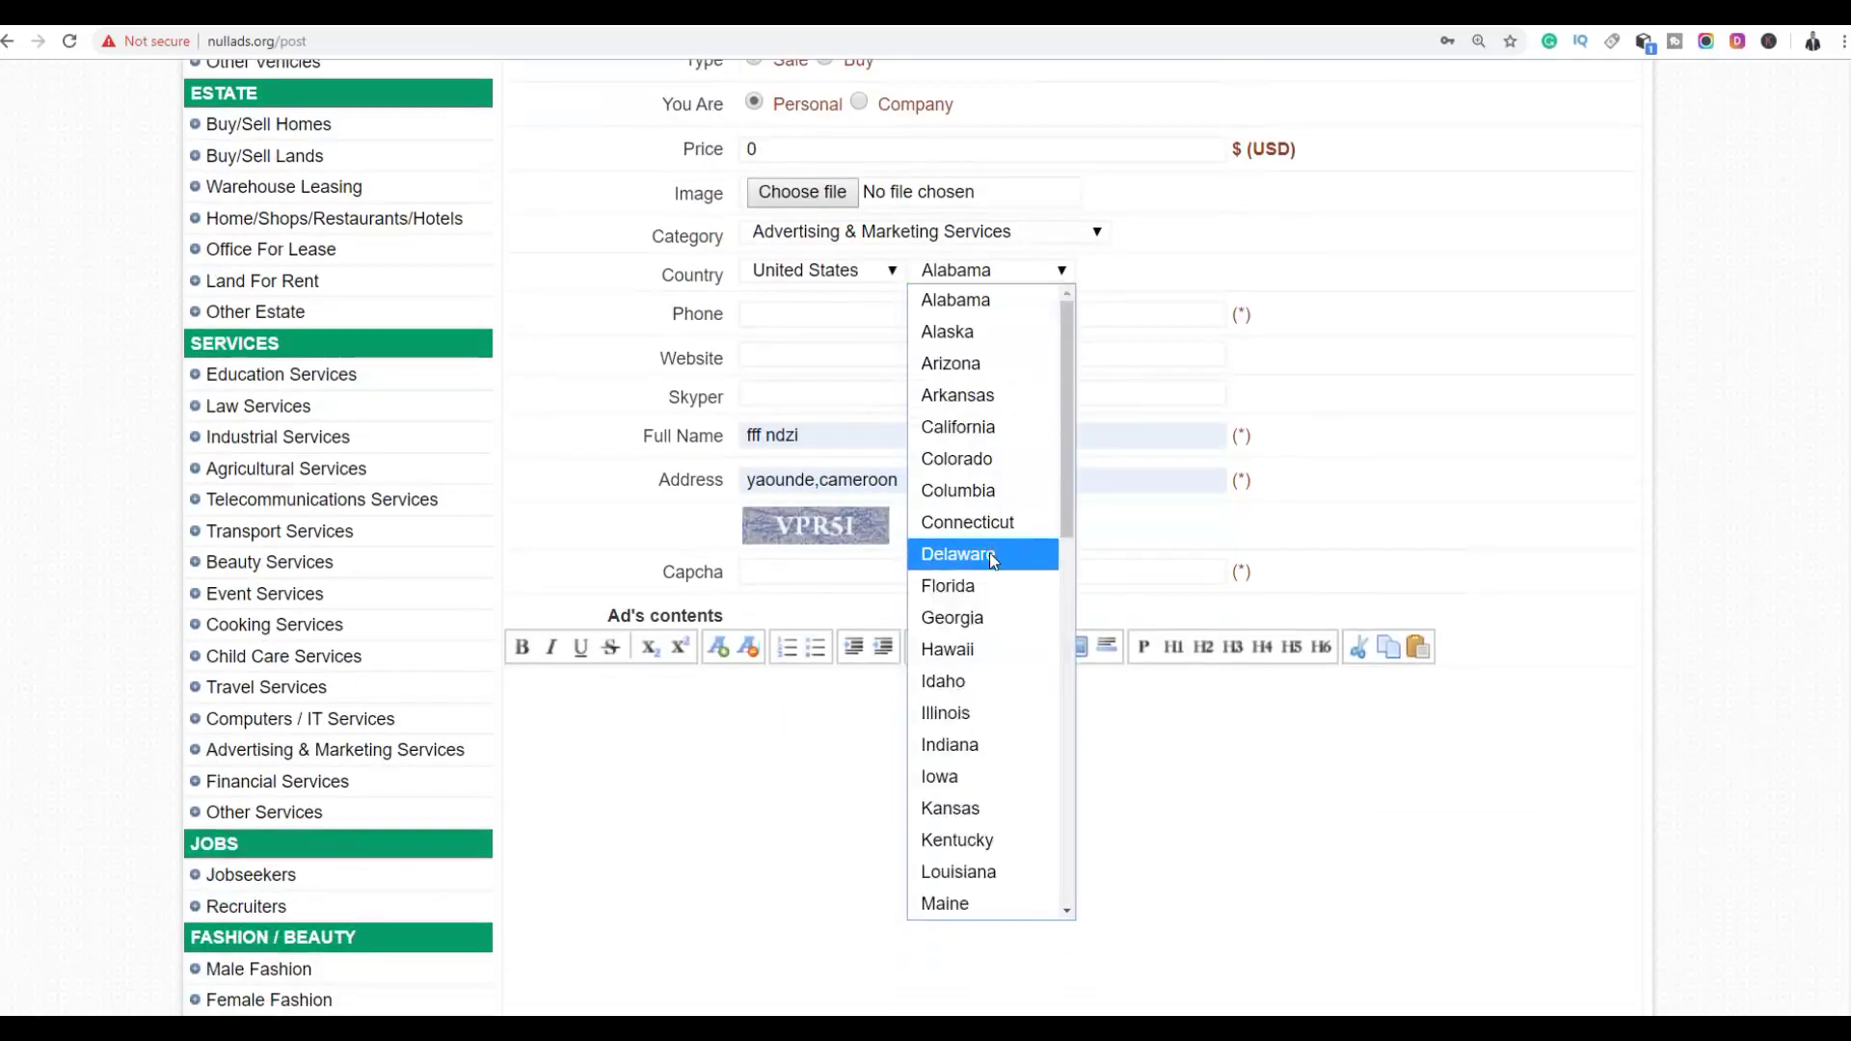
{"action": "left_click", "coordinate": [961, 434]}
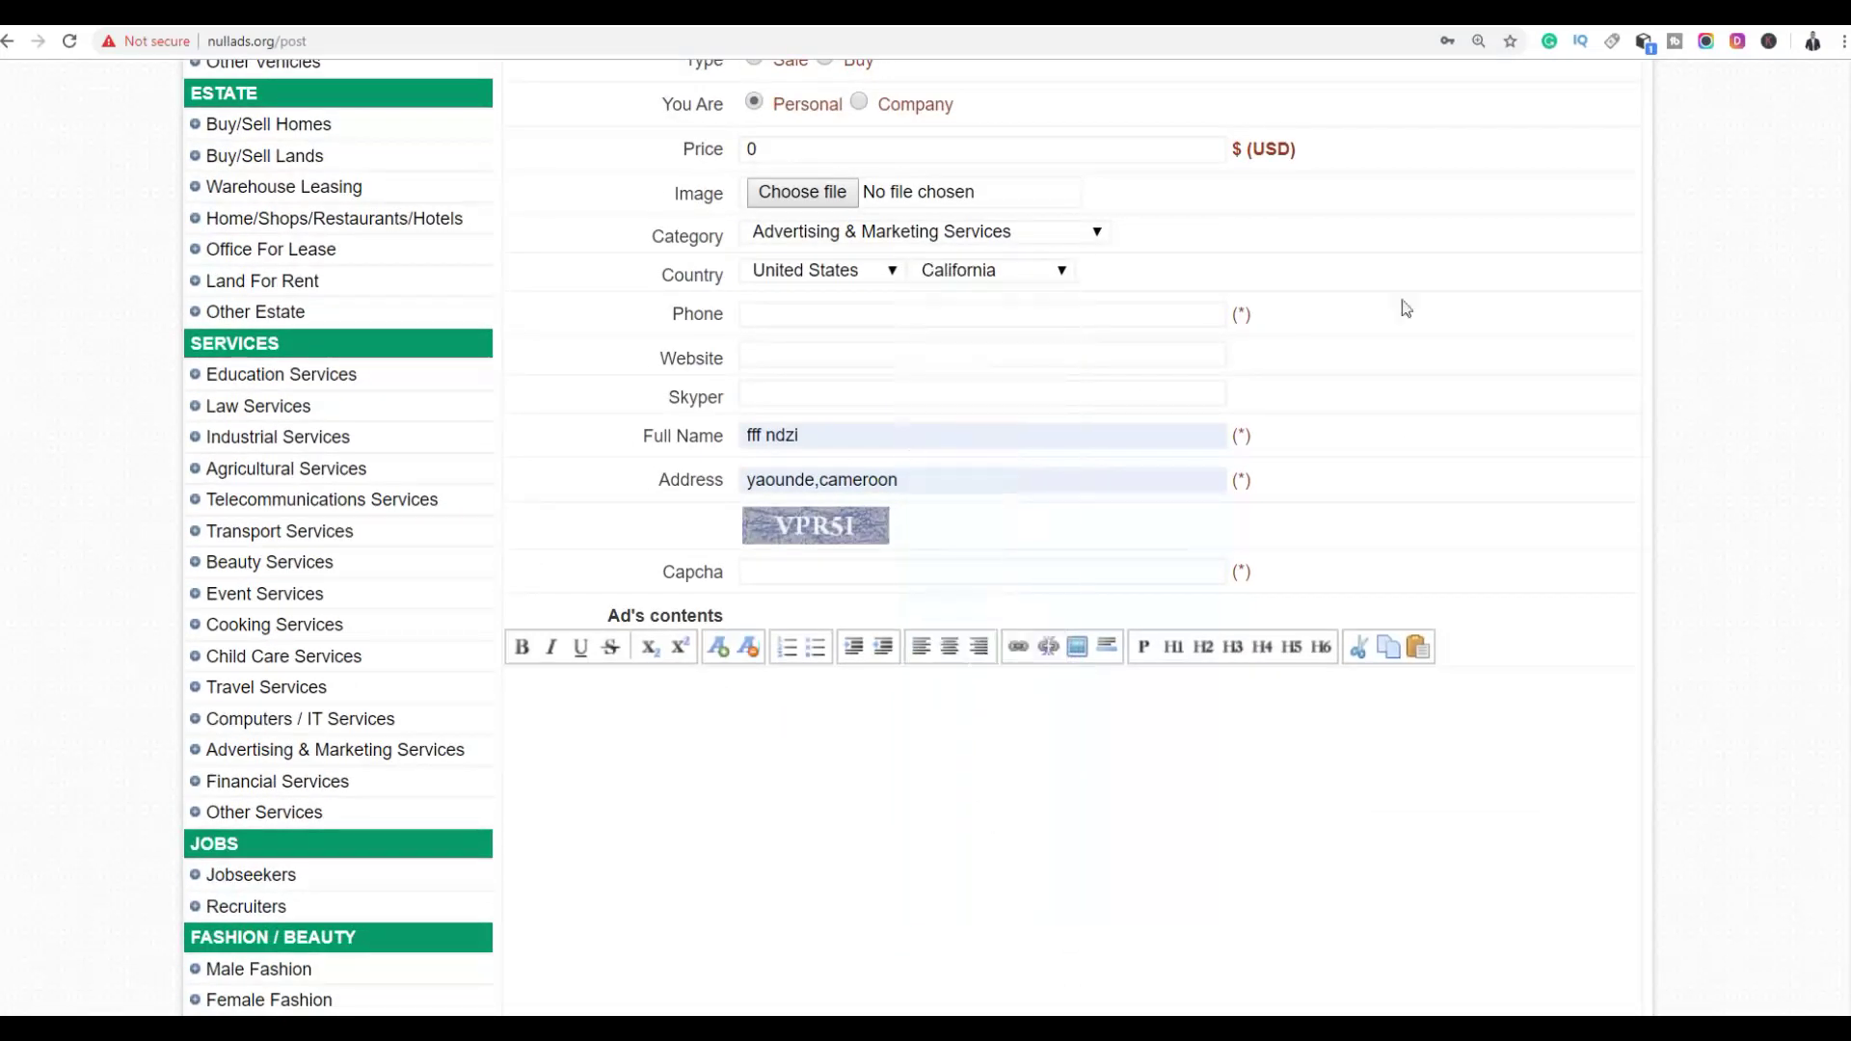
{"action": "scroll", "coordinate": [1359, 391], "scroll_direction": "up", "scroll_amount": 1}
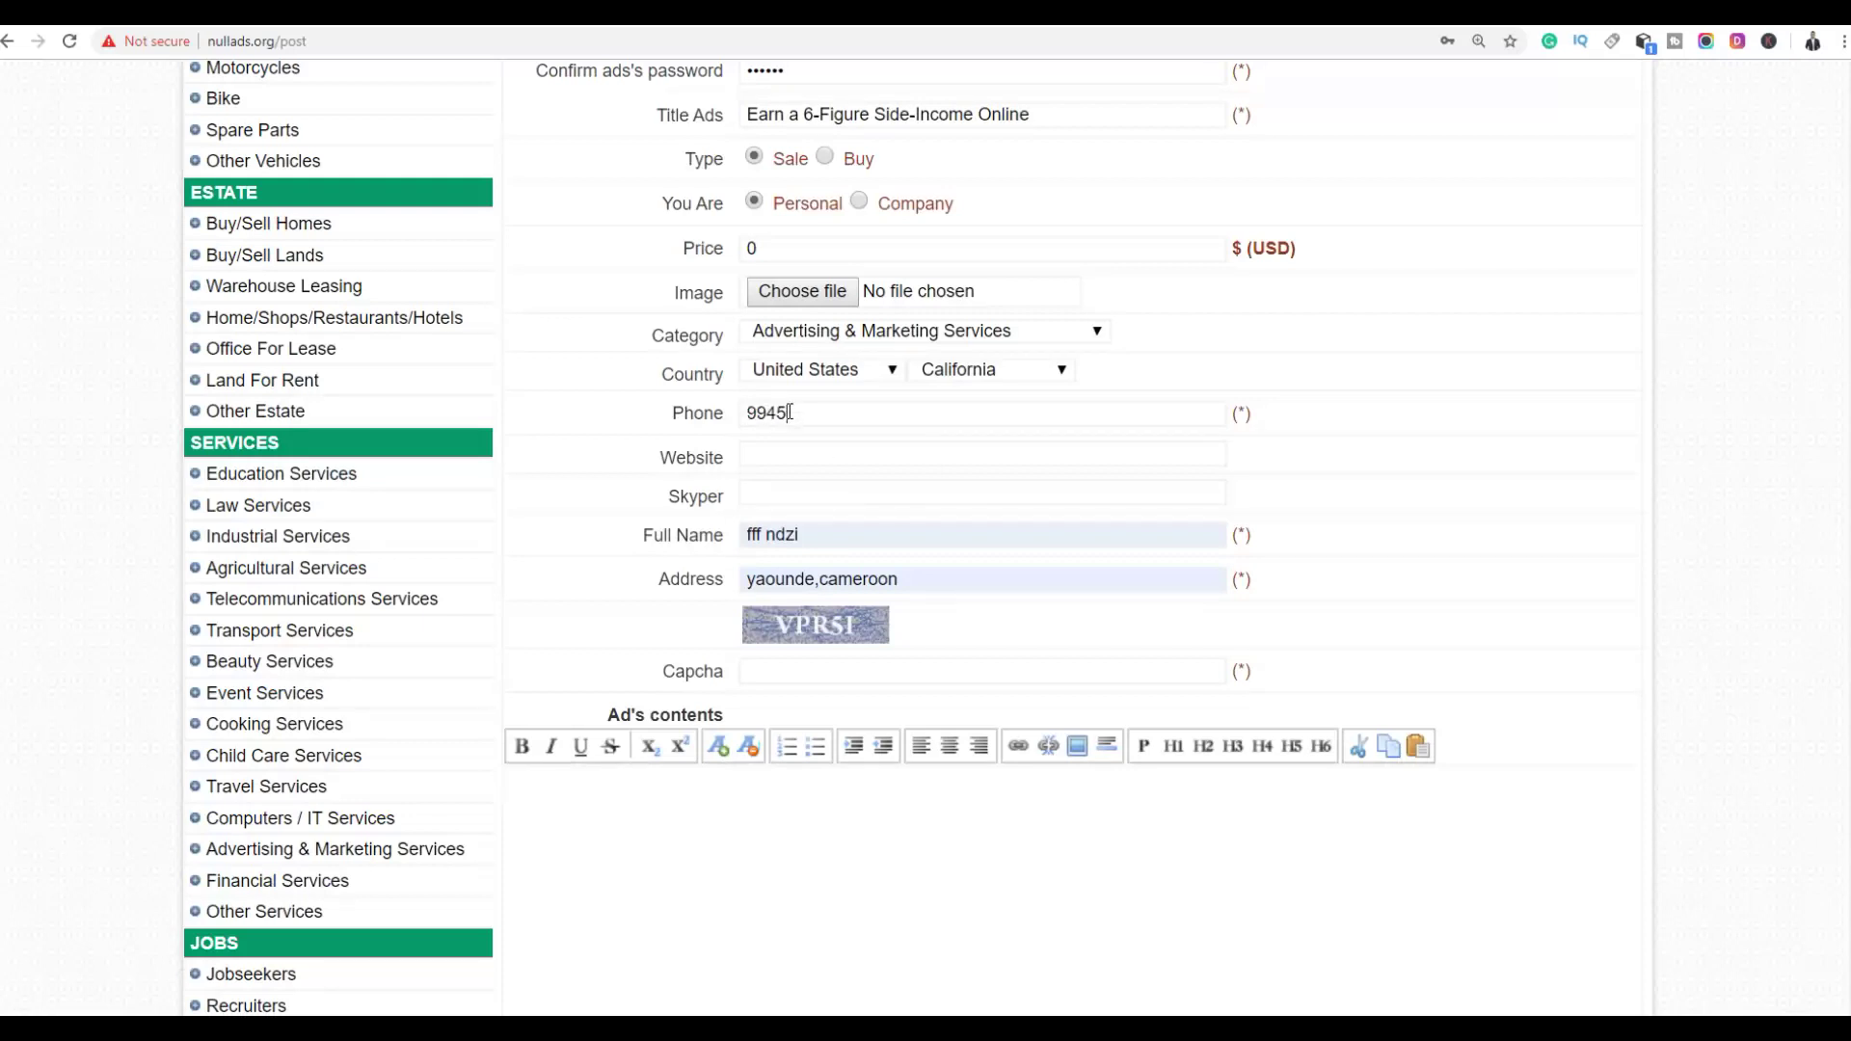
Enter the contact phone number in the Phone field
{"action": "type", "text": "555454"}
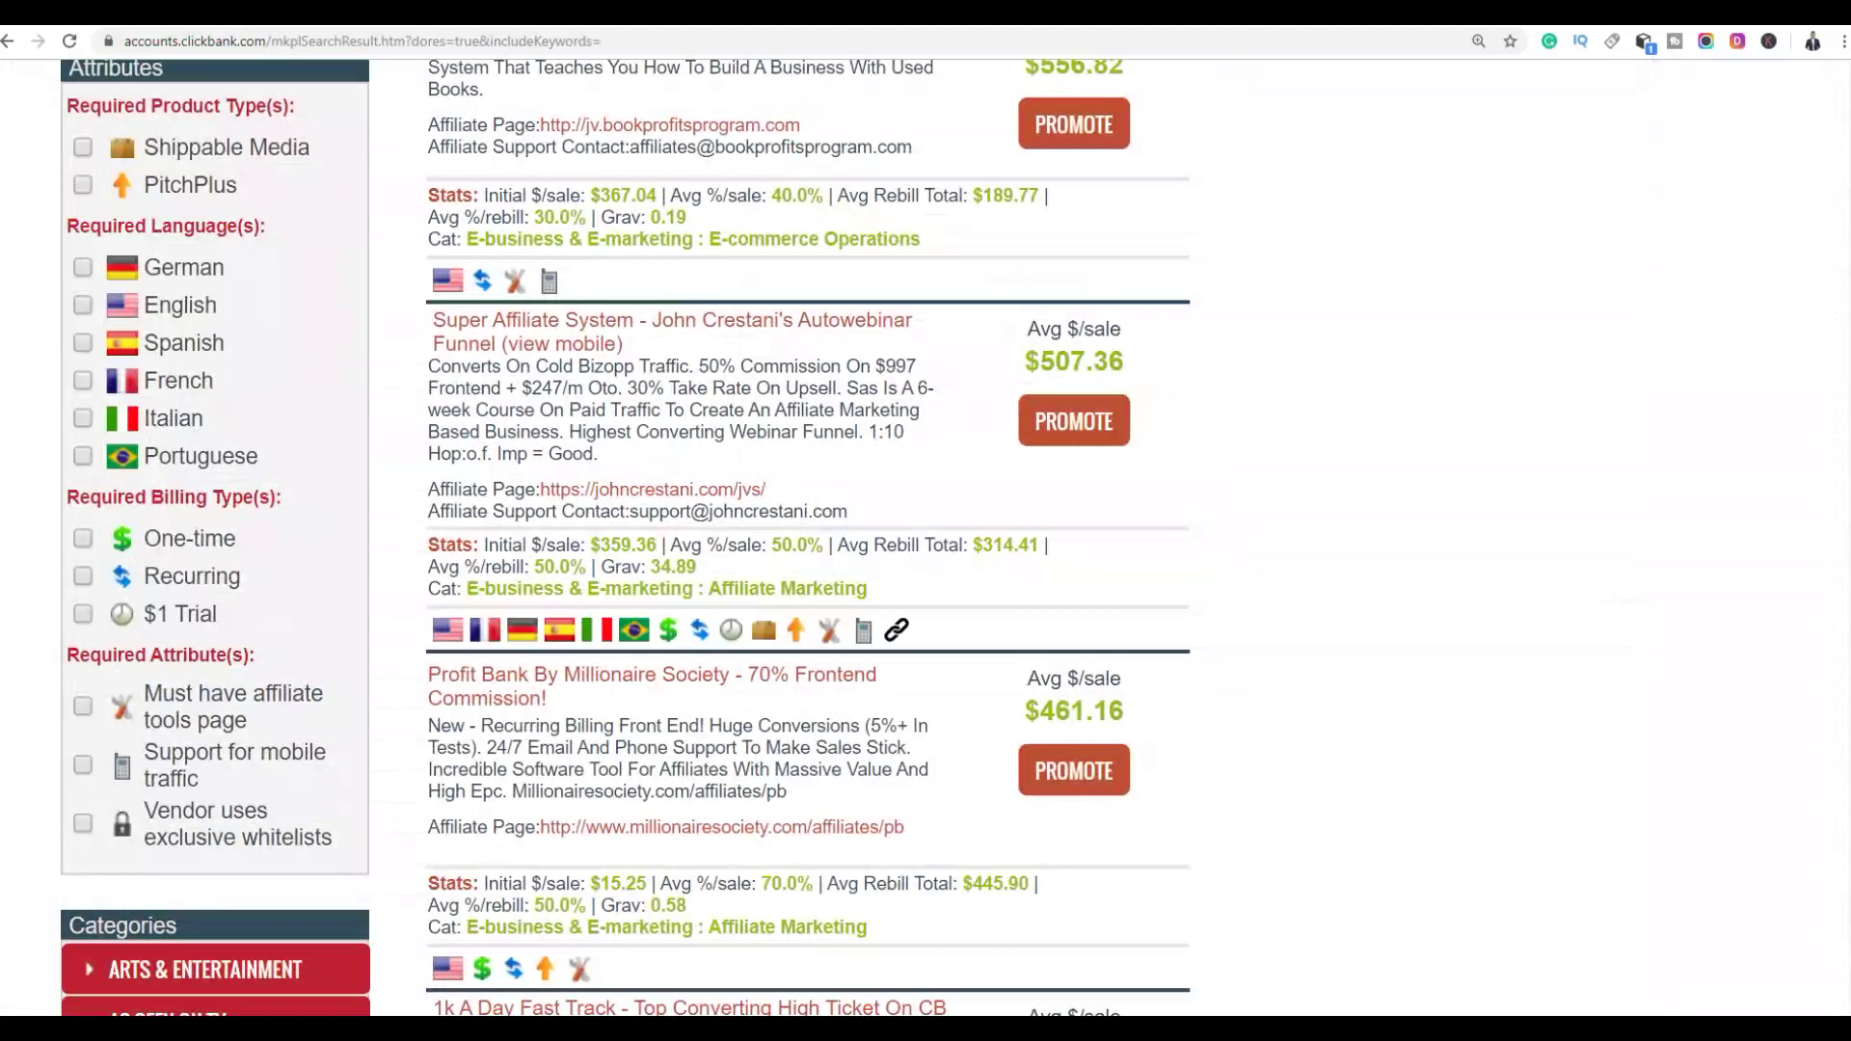
Generate a Super Affiliate System HopLink with the account nickname and tracking ID adss, and copy it
{"action": "left_click", "coordinate": [1076, 420]}
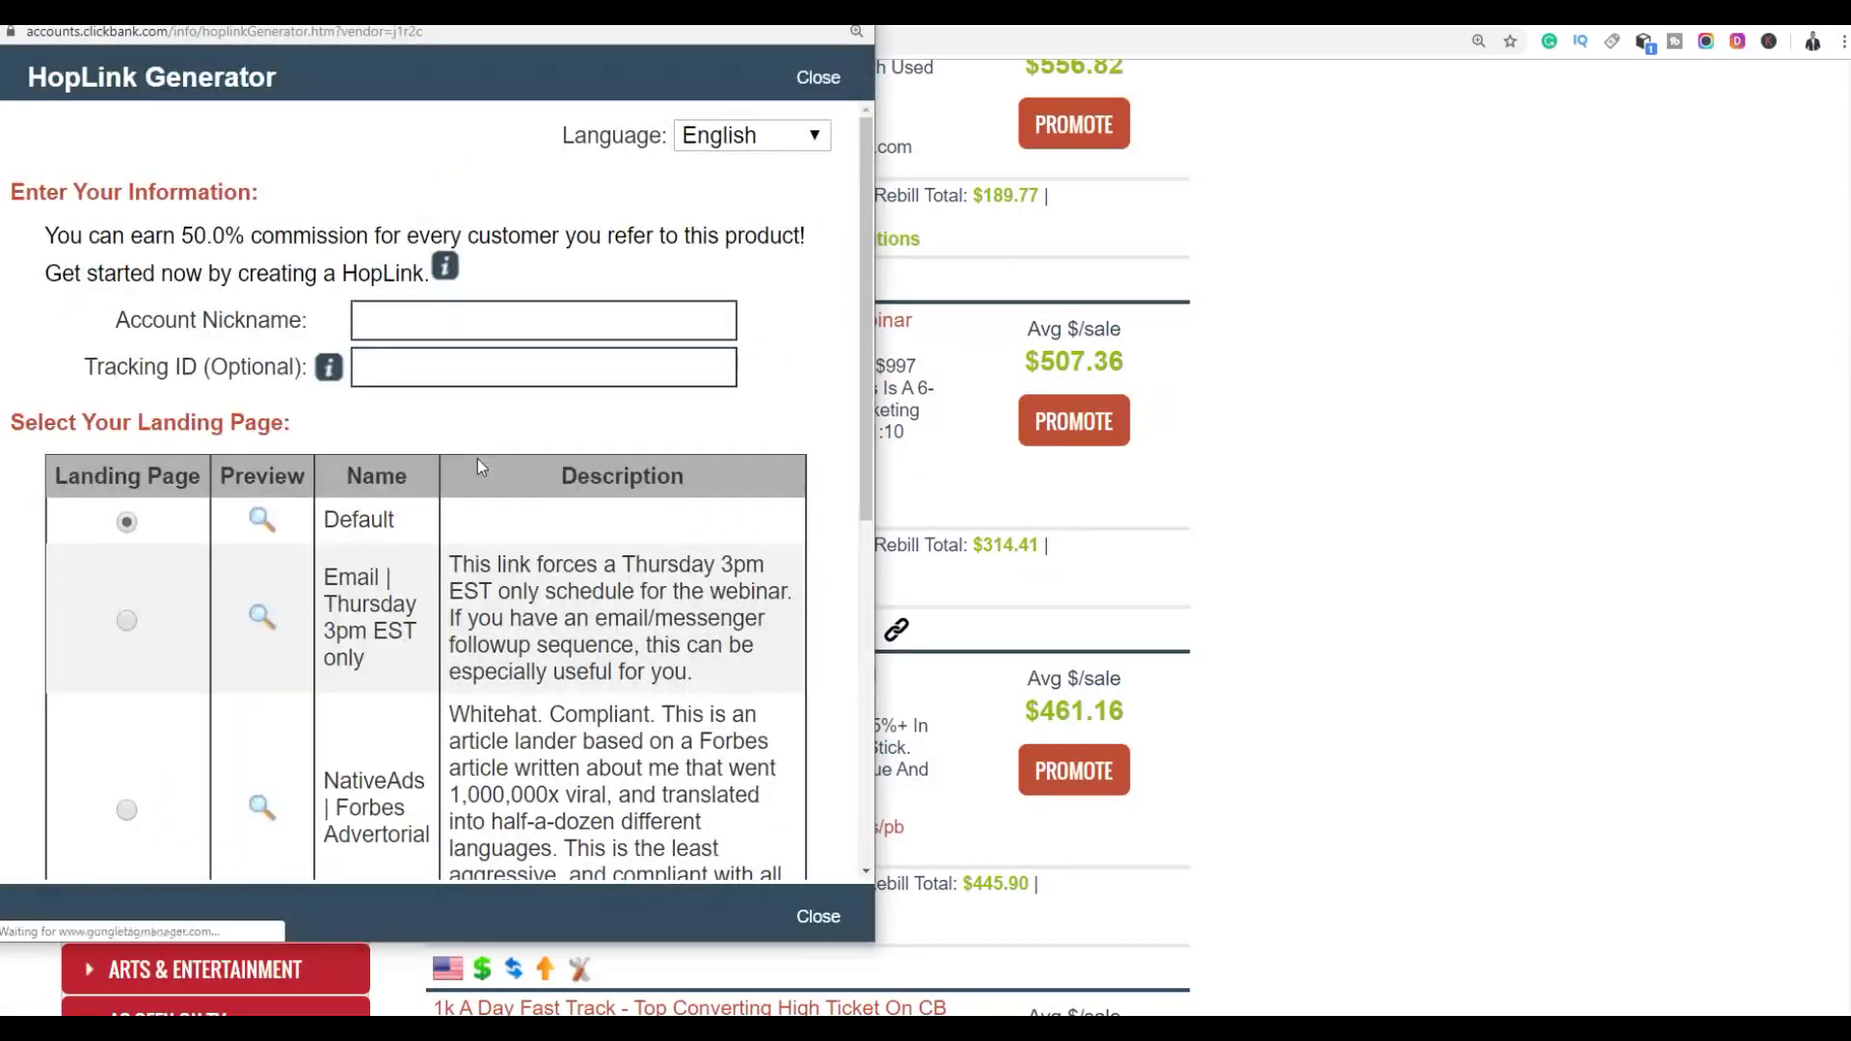
{"action": "left_click", "coordinate": [375, 307]}
{"action": "left_click", "coordinate": [451, 374]}
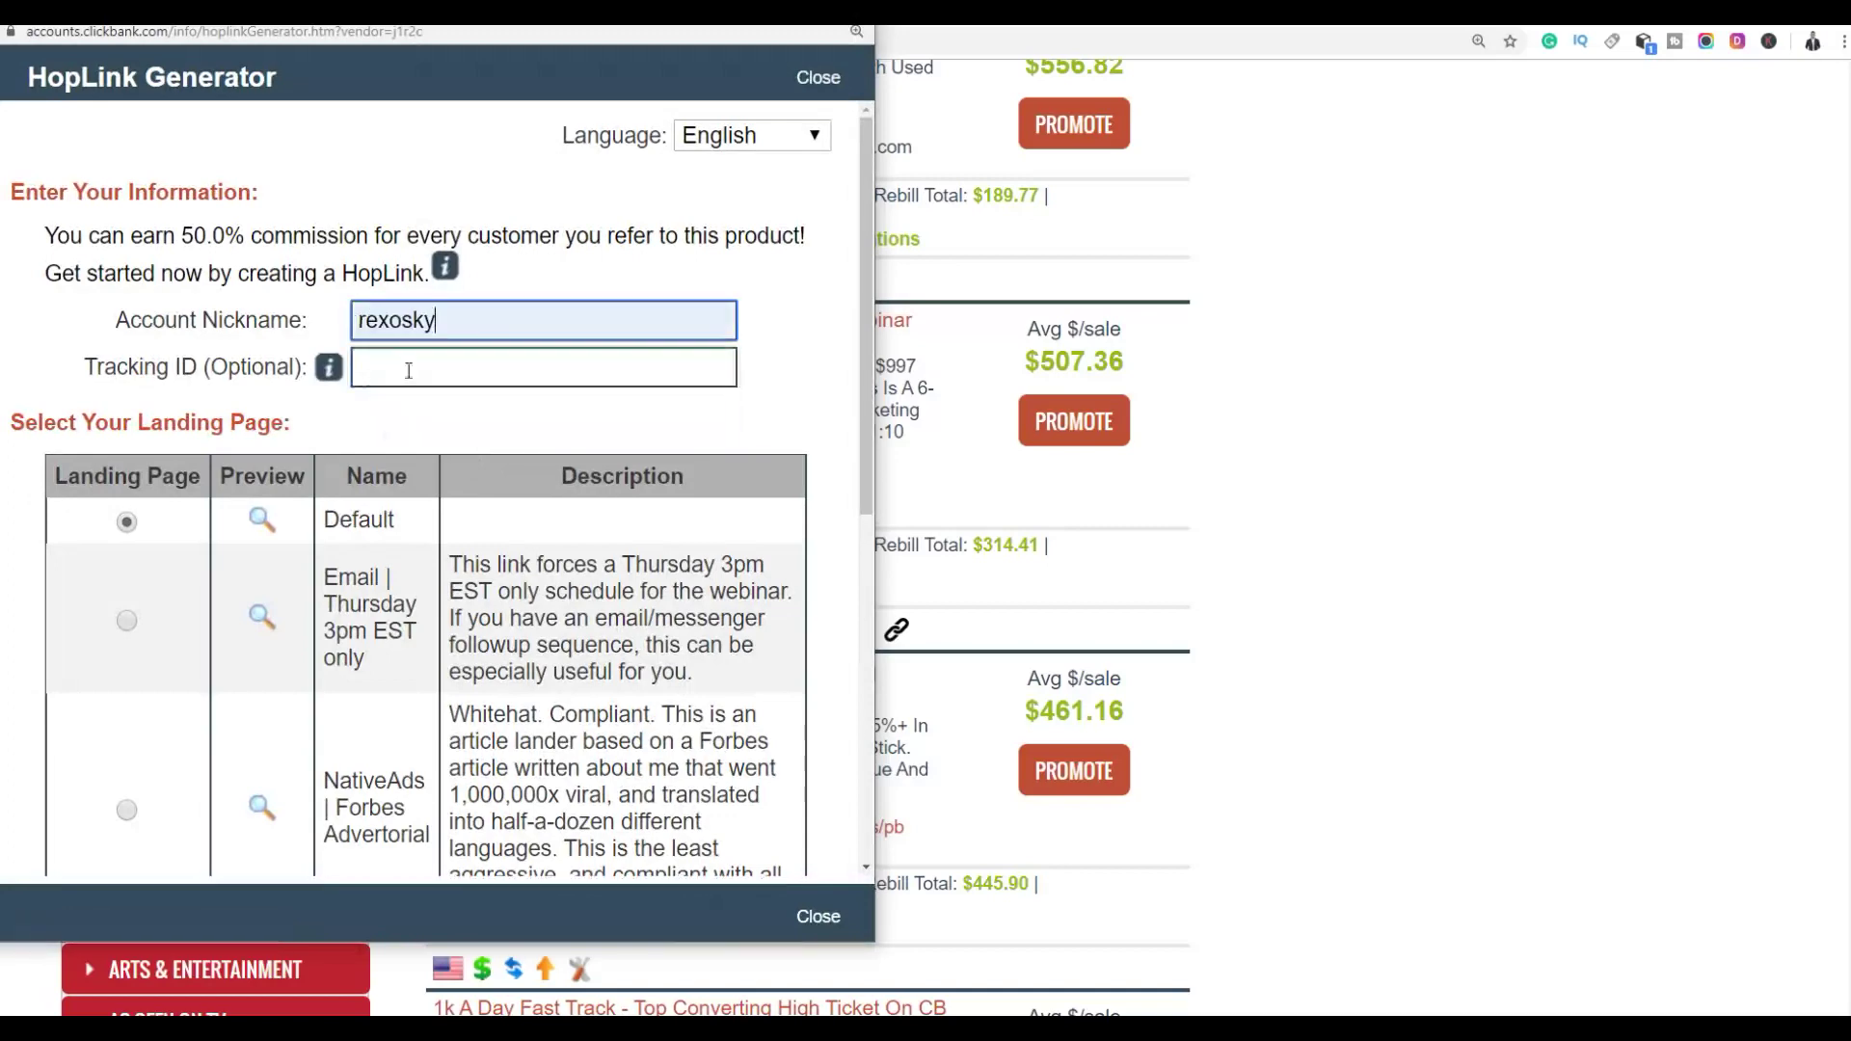
{"action": "left_click", "coordinate": [459, 384]}
{"action": "type", "text": "ad"}
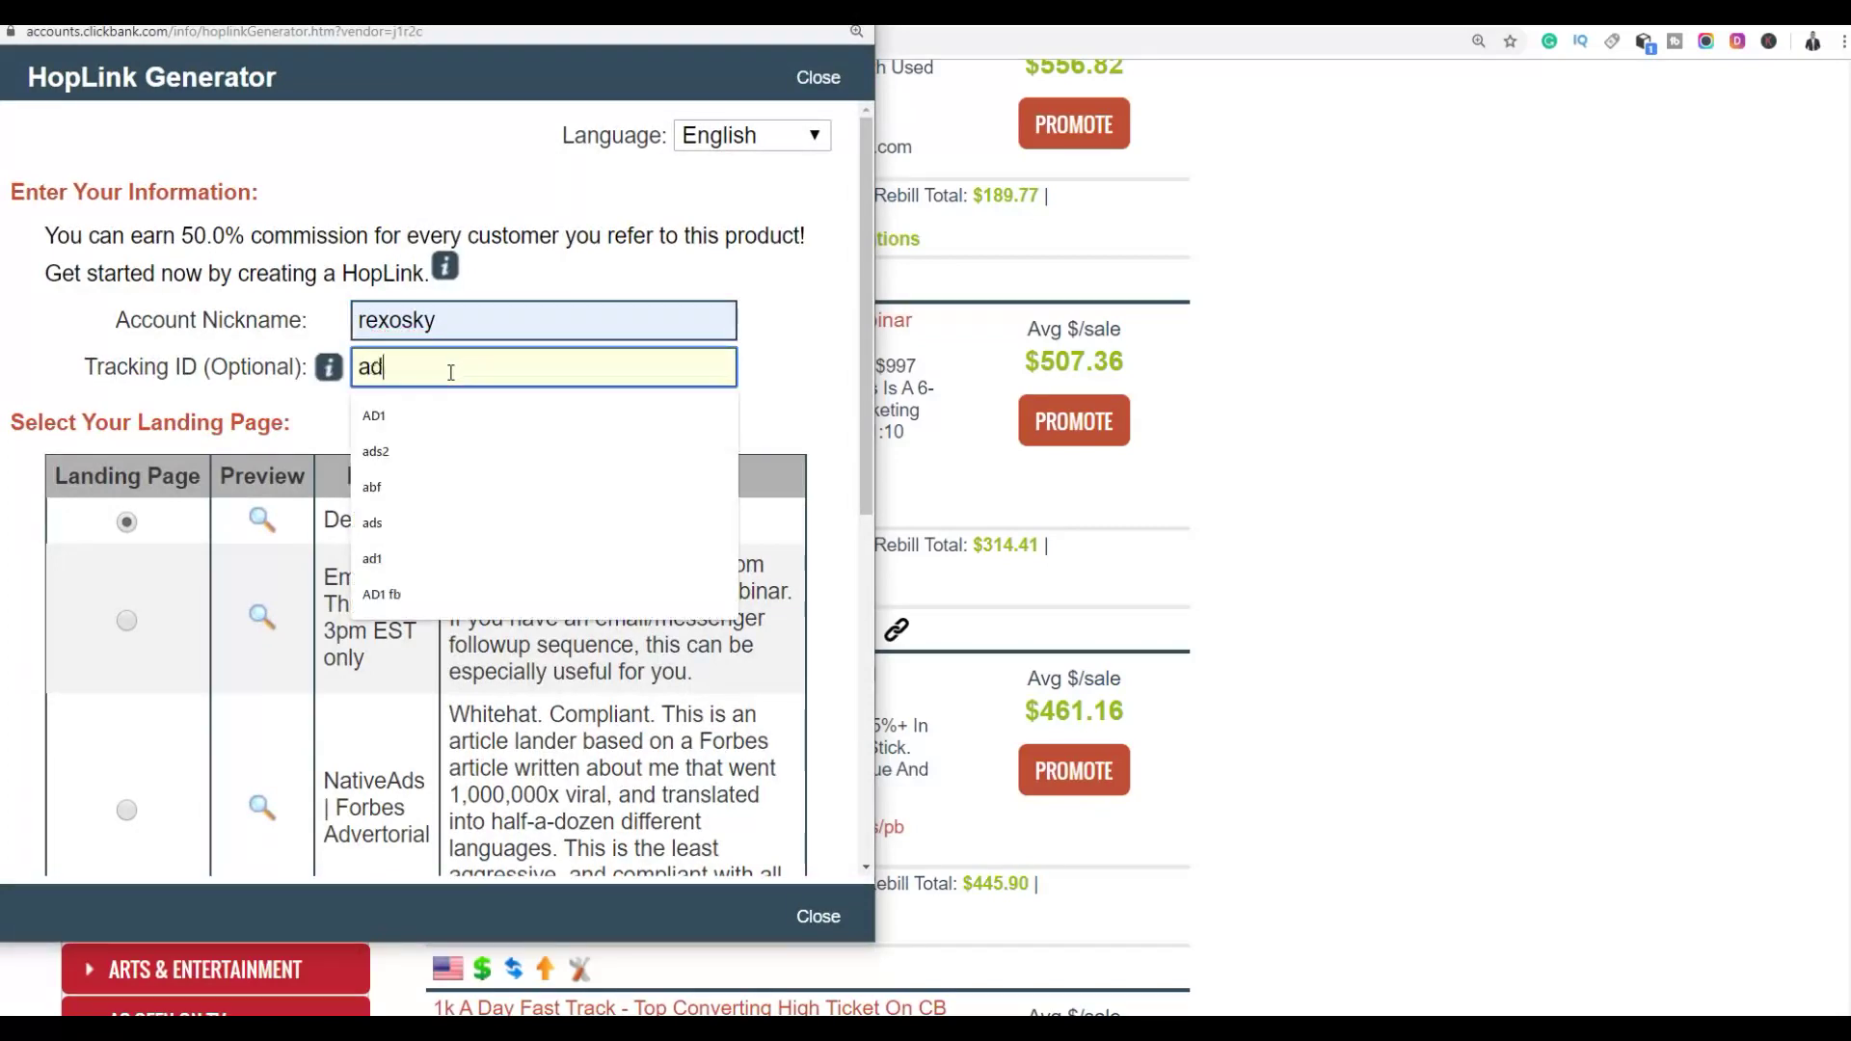
{"action": "type", "text": "ss"}
{"action": "scroll", "coordinate": [579, 566], "scroll_direction": "down", "scroll_amount": 5}
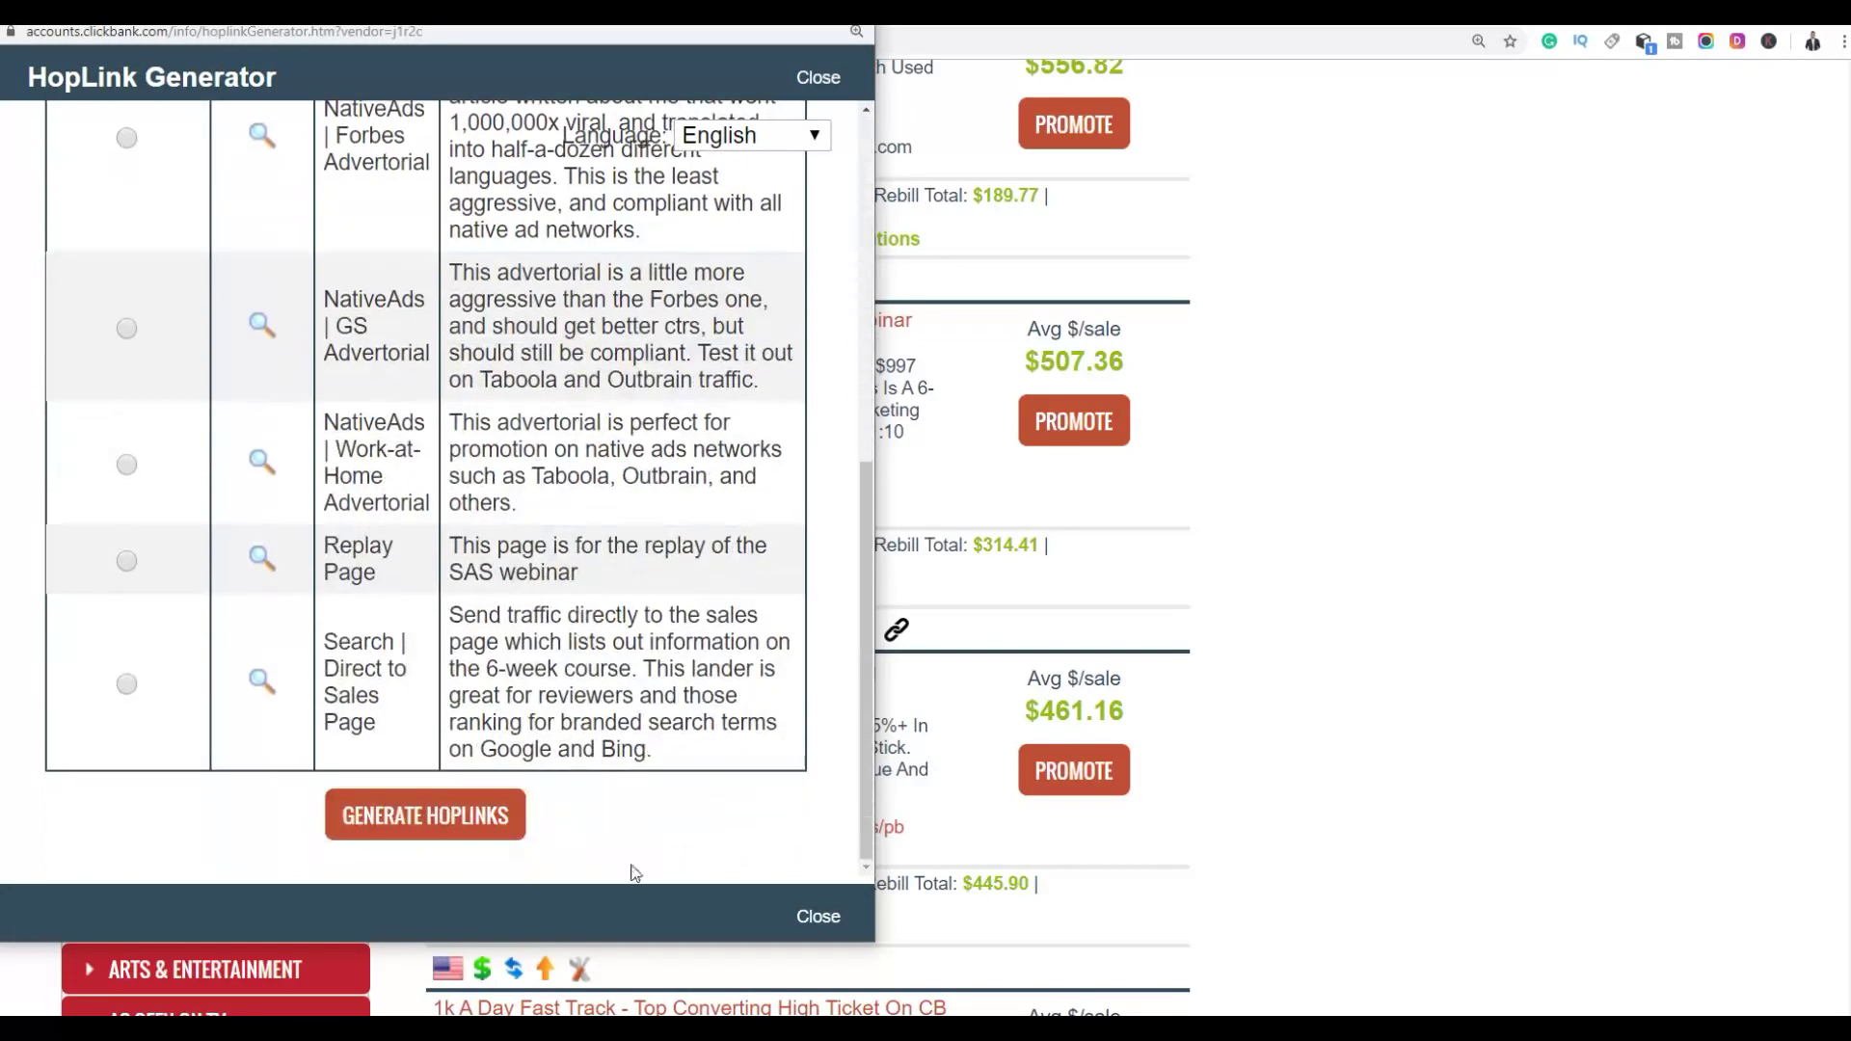
{"action": "left_click", "coordinate": [417, 815]}
{"action": "scroll", "coordinate": [531, 622], "scroll_direction": "down", "scroll_amount": 10}
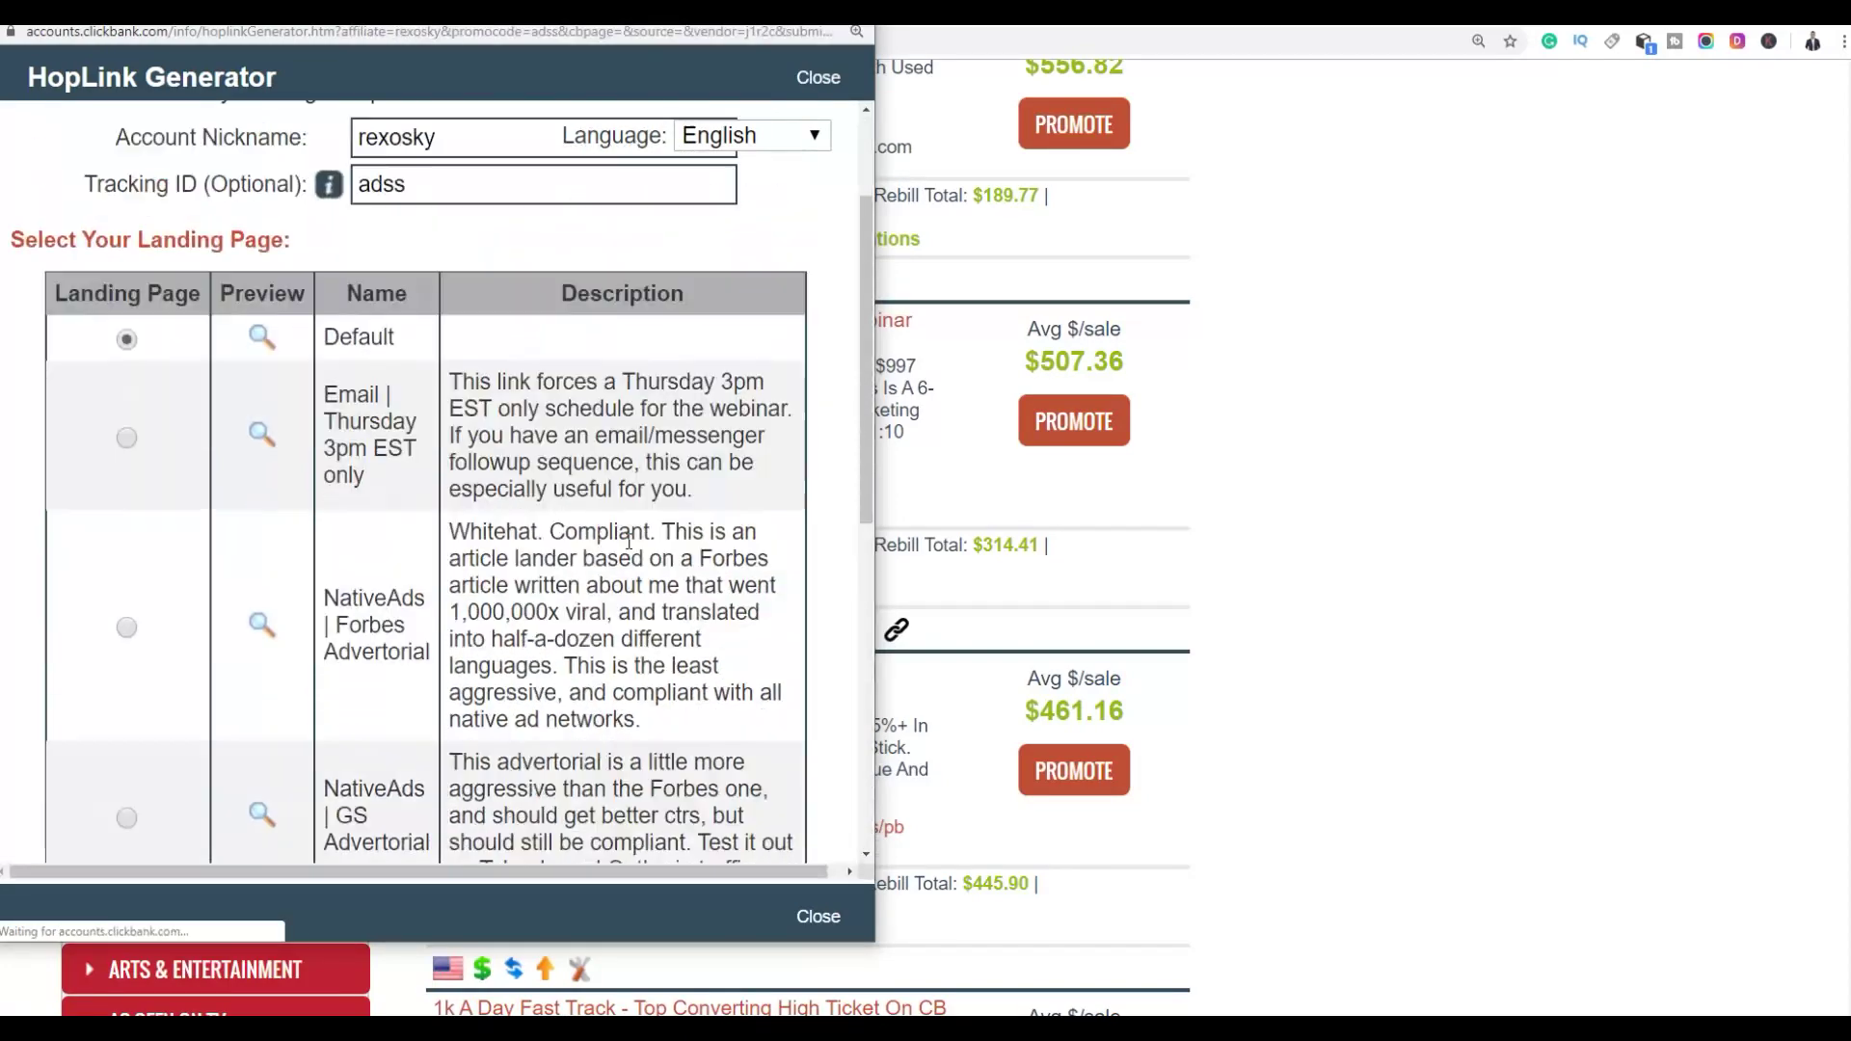
{"action": "left_click", "coordinate": [771, 796]}
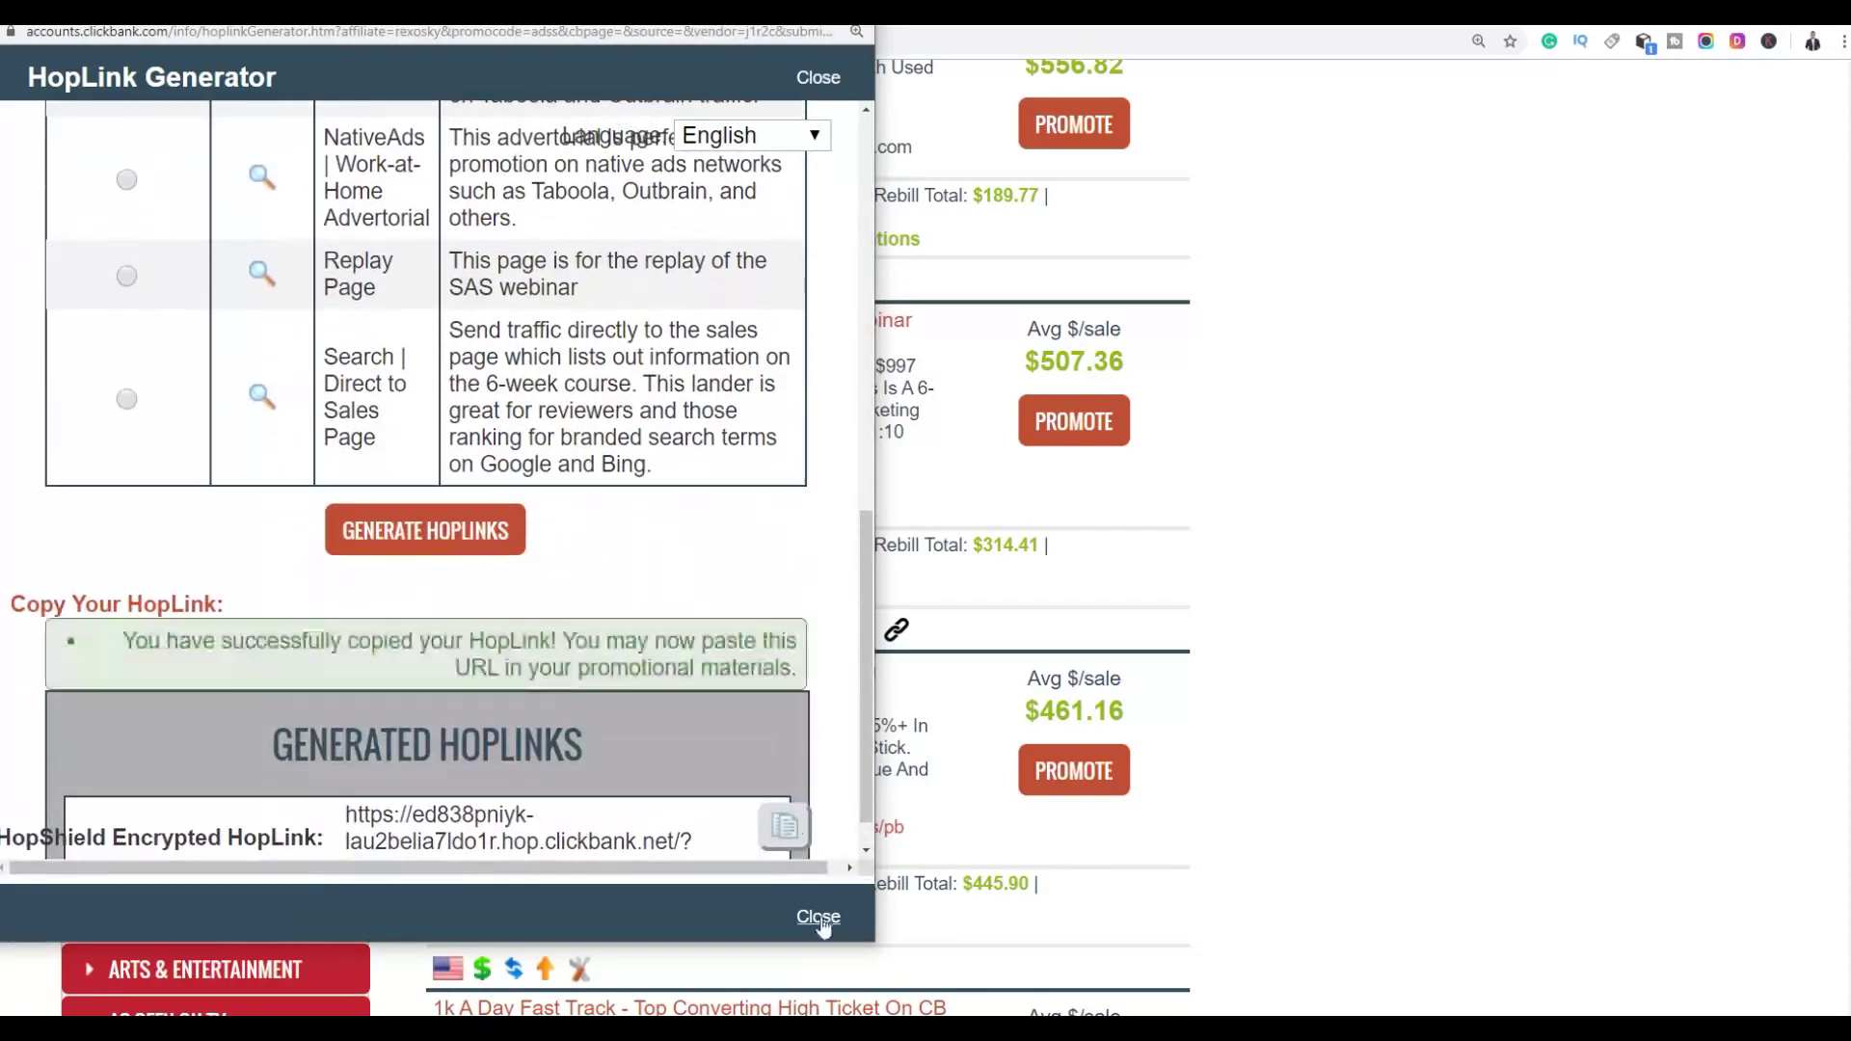
{"action": "left_click", "coordinate": [818, 916]}
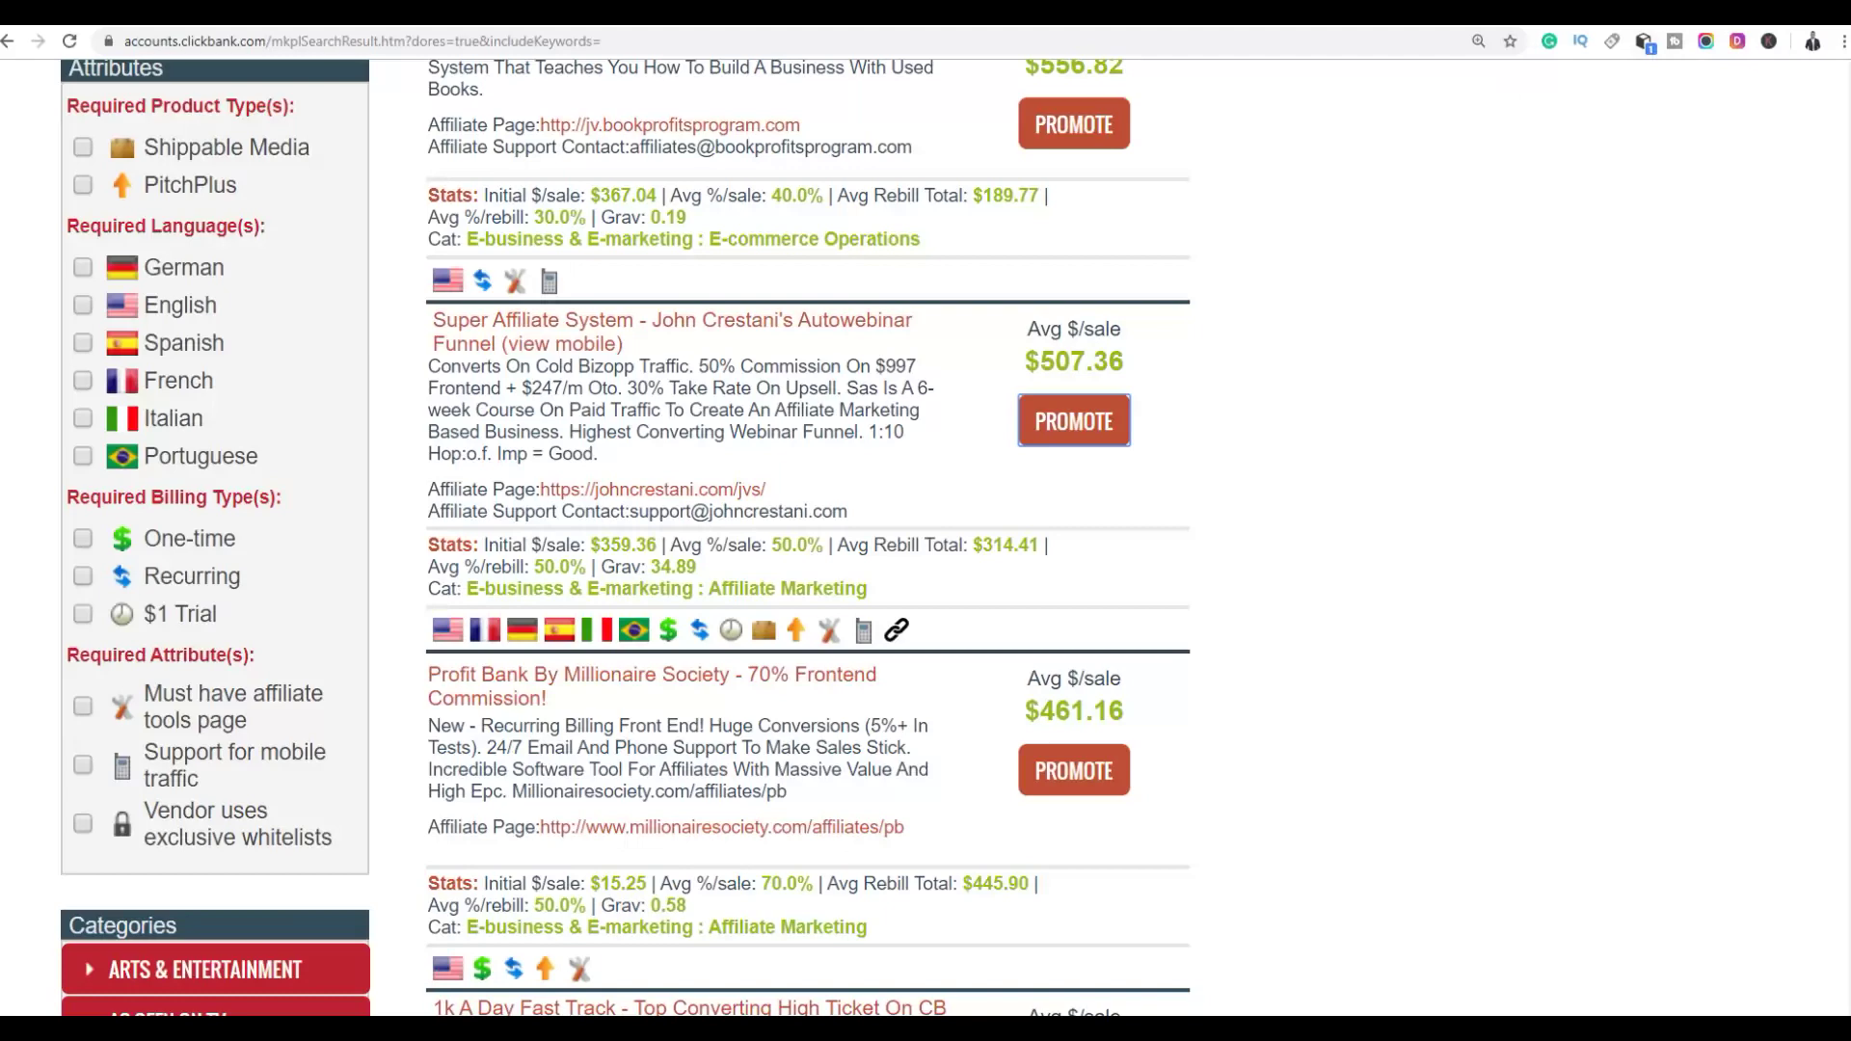
{"action": "left_click", "coordinate": [1657, 24]}
Shorten the copied HopLink on bitly.com into the bitlink bit.ly/2r41fG3
{"action": "type", "text": "bit"}
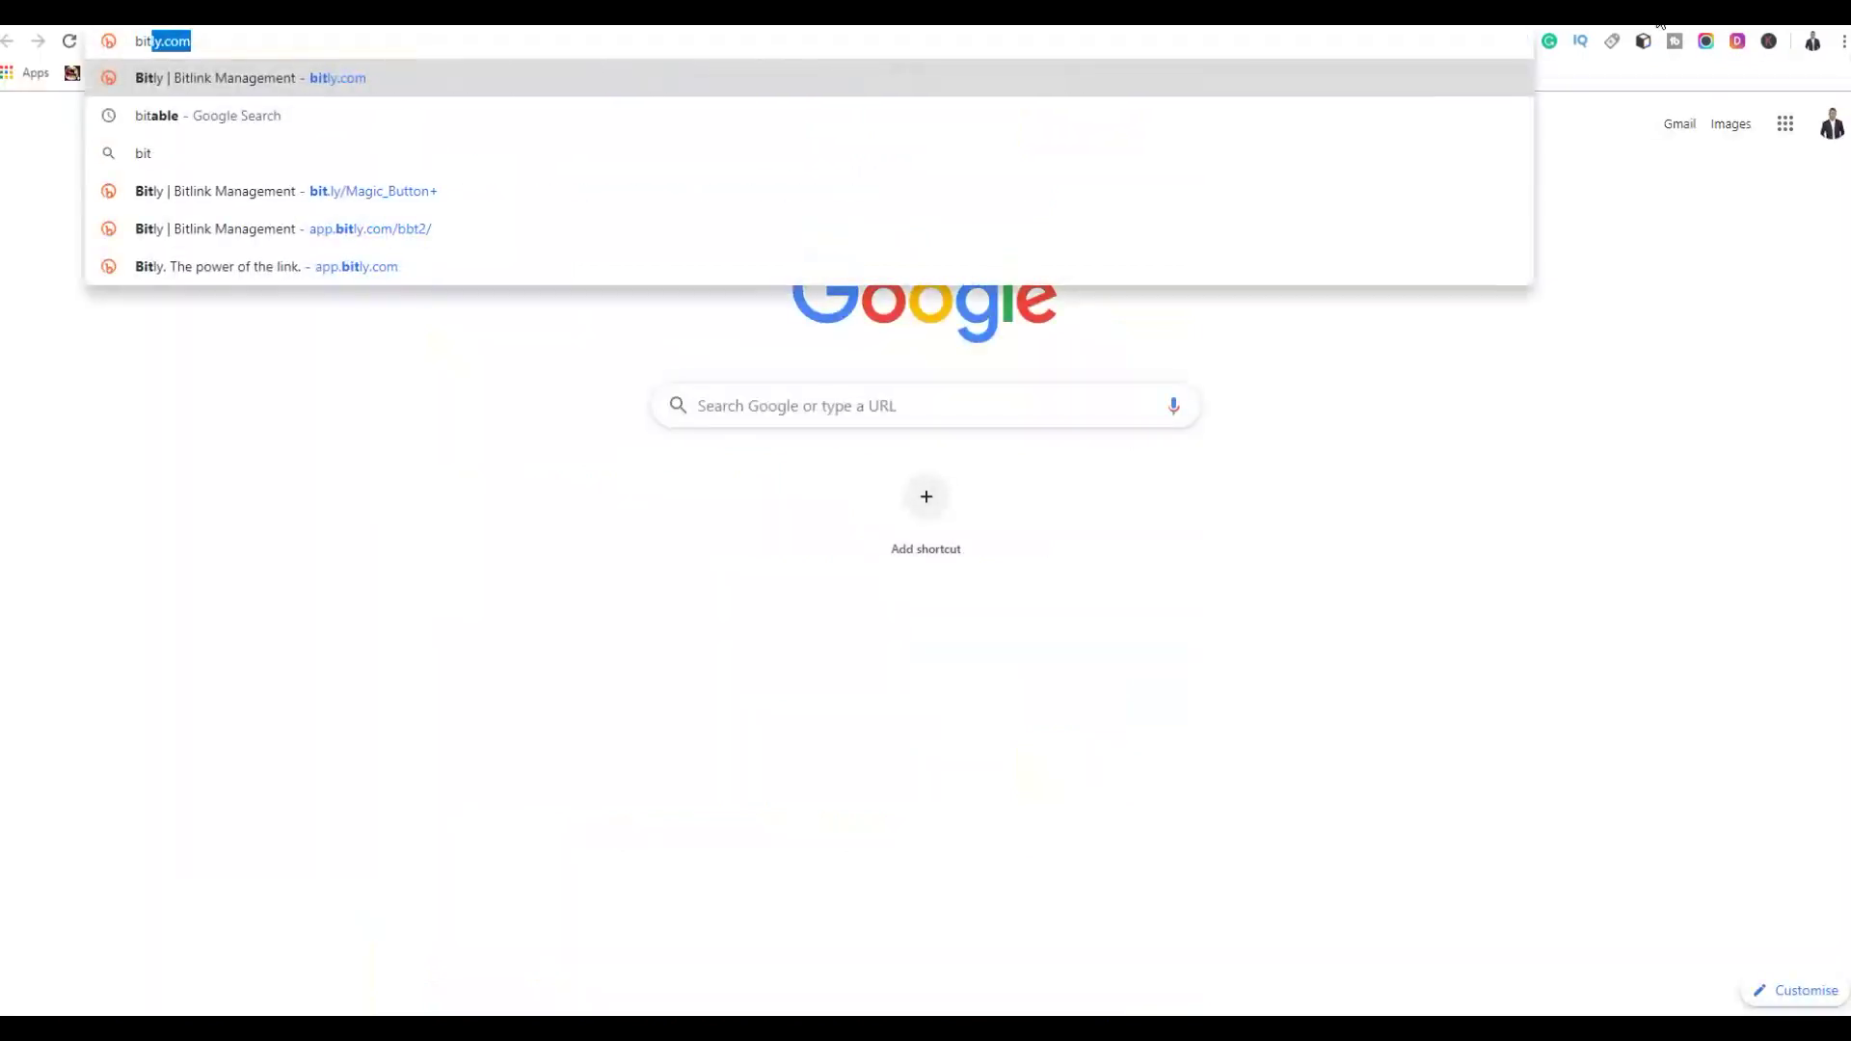
{"action": "key", "text": "Return"}
{"action": "left_click", "coordinate": [1590, 94]}
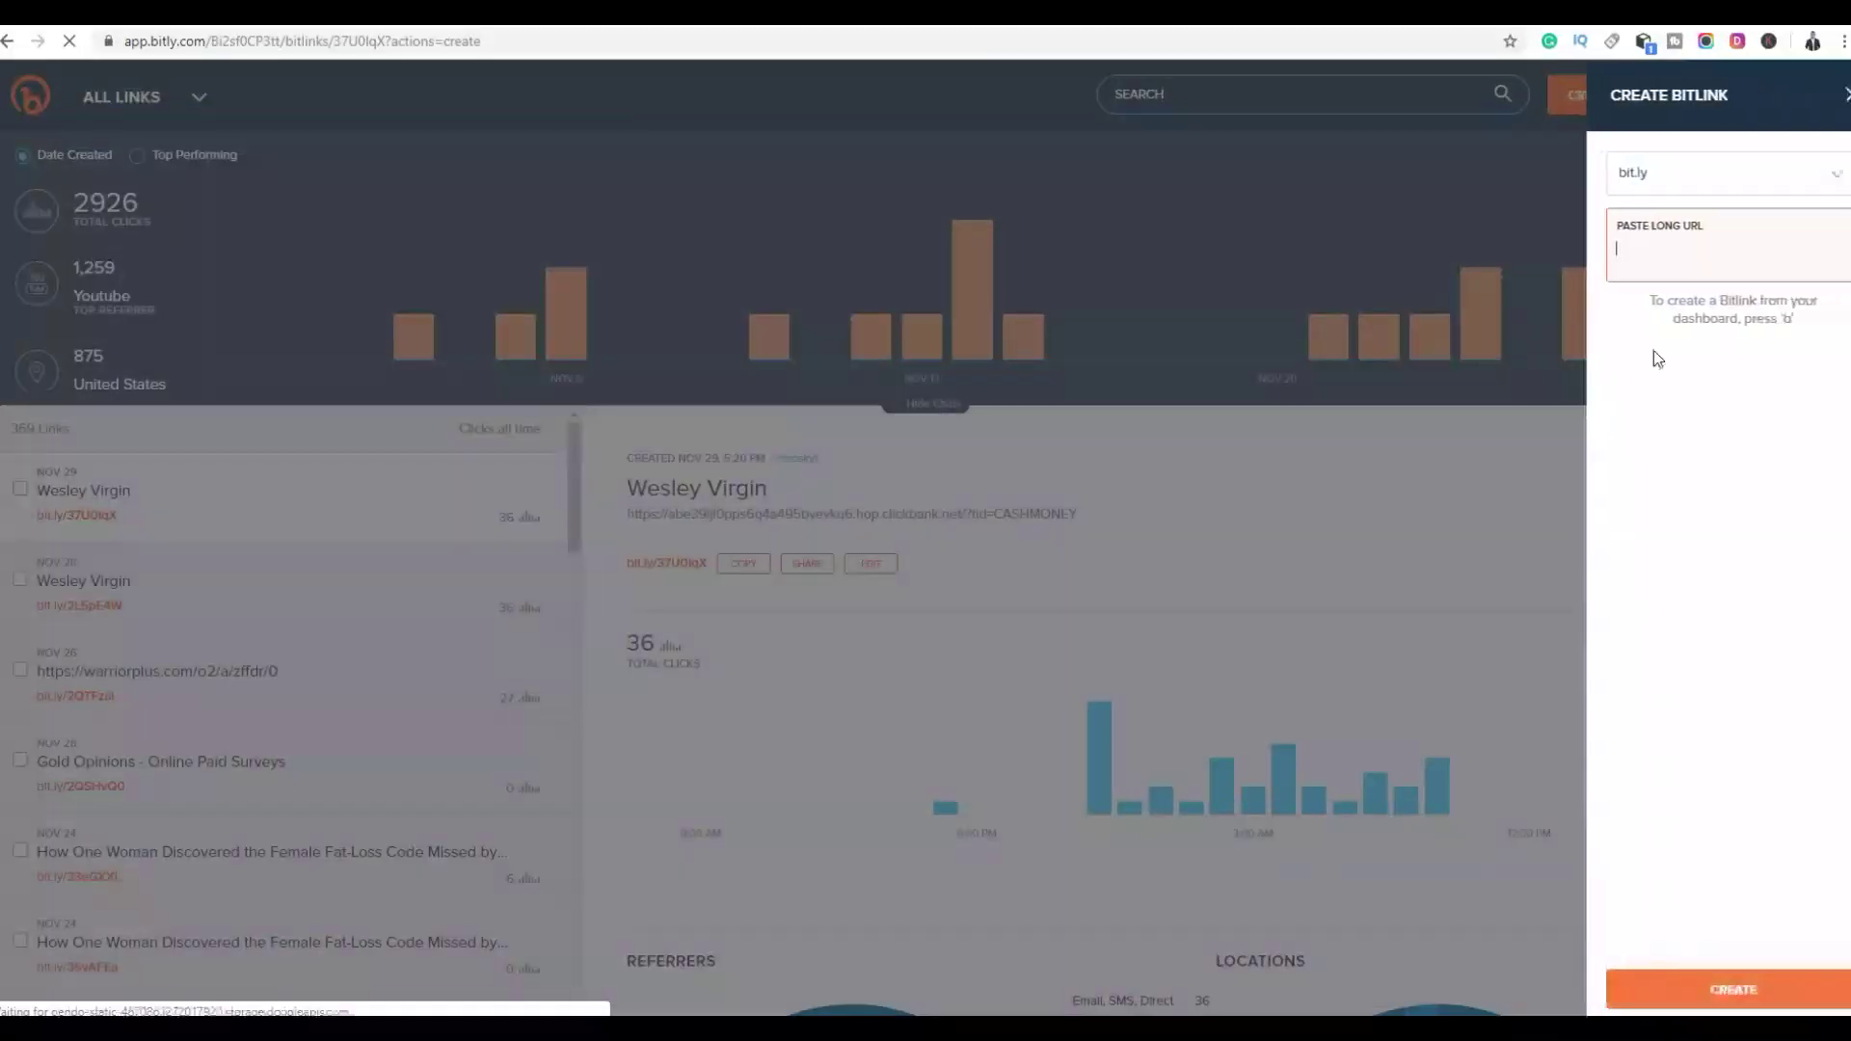
{"action": "right_click", "coordinate": [1648, 270]}
{"action": "left_click", "coordinate": [1689, 422]}
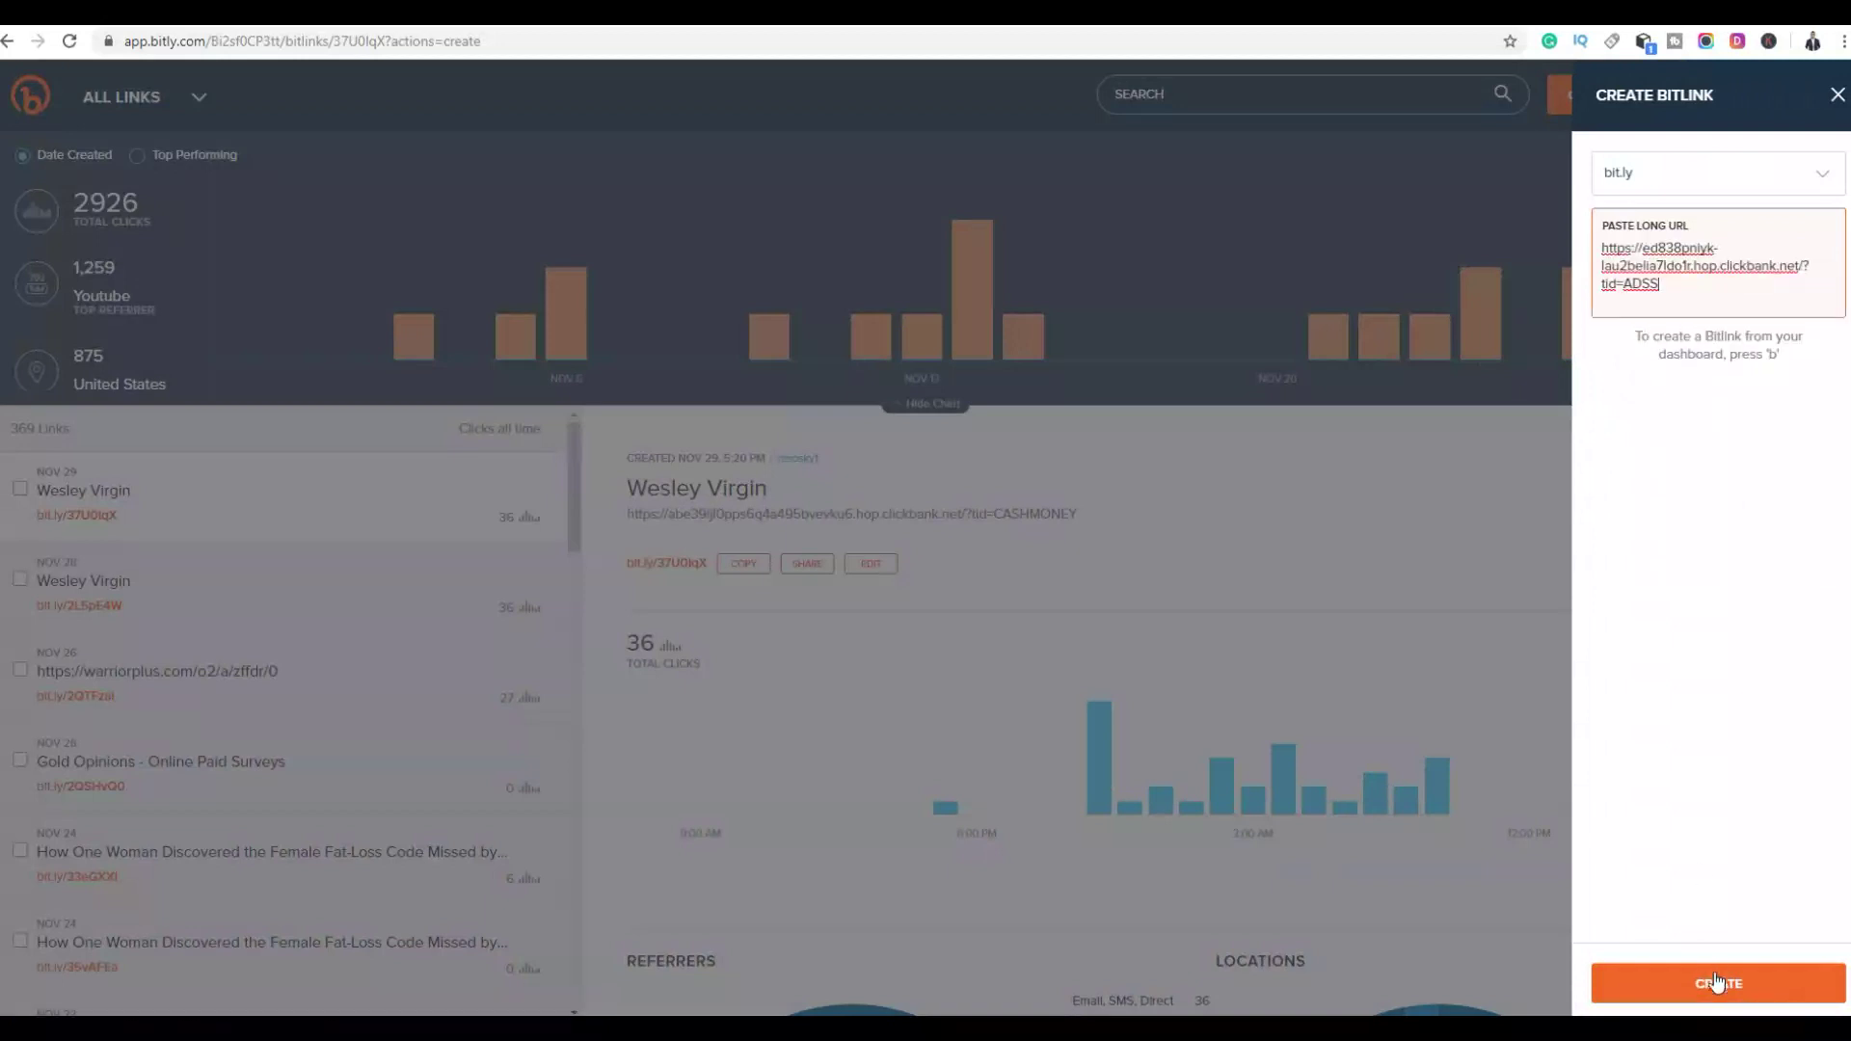
{"action": "left_click", "coordinate": [1714, 964]}
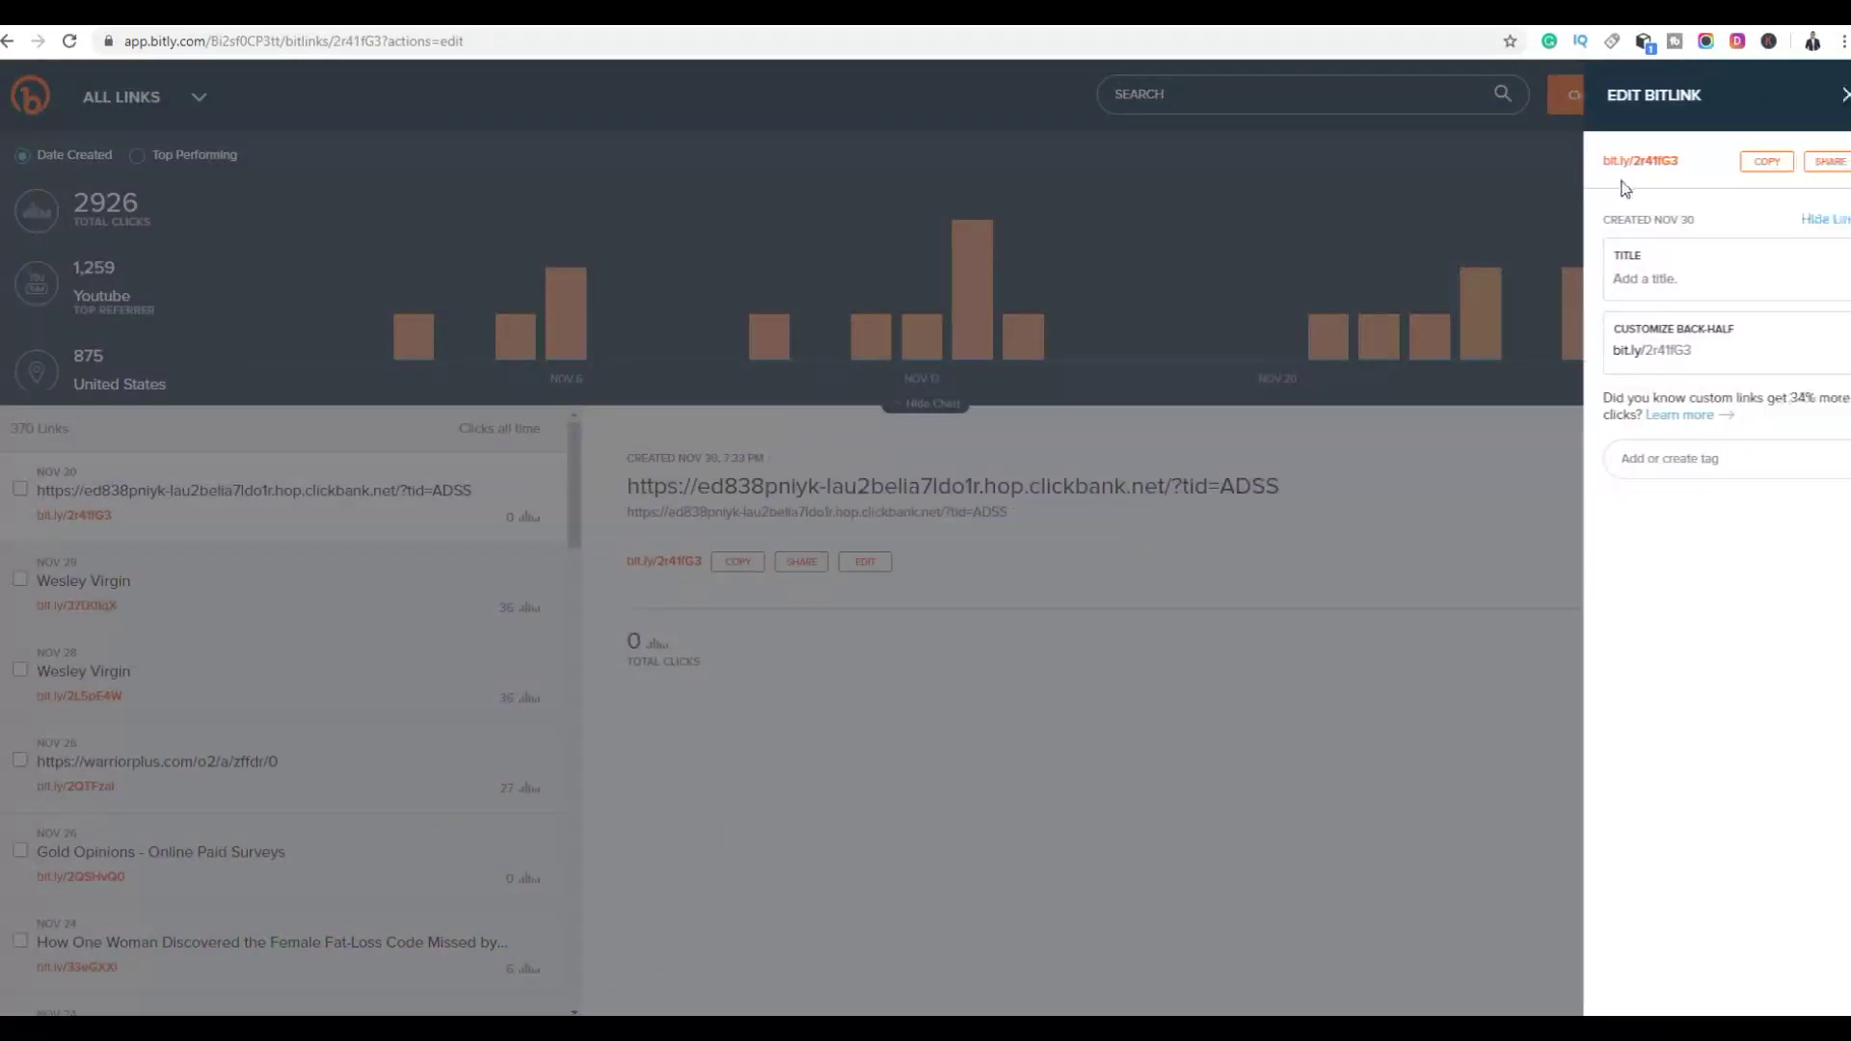
{"action": "key", "text": "ctrl+Tab"}
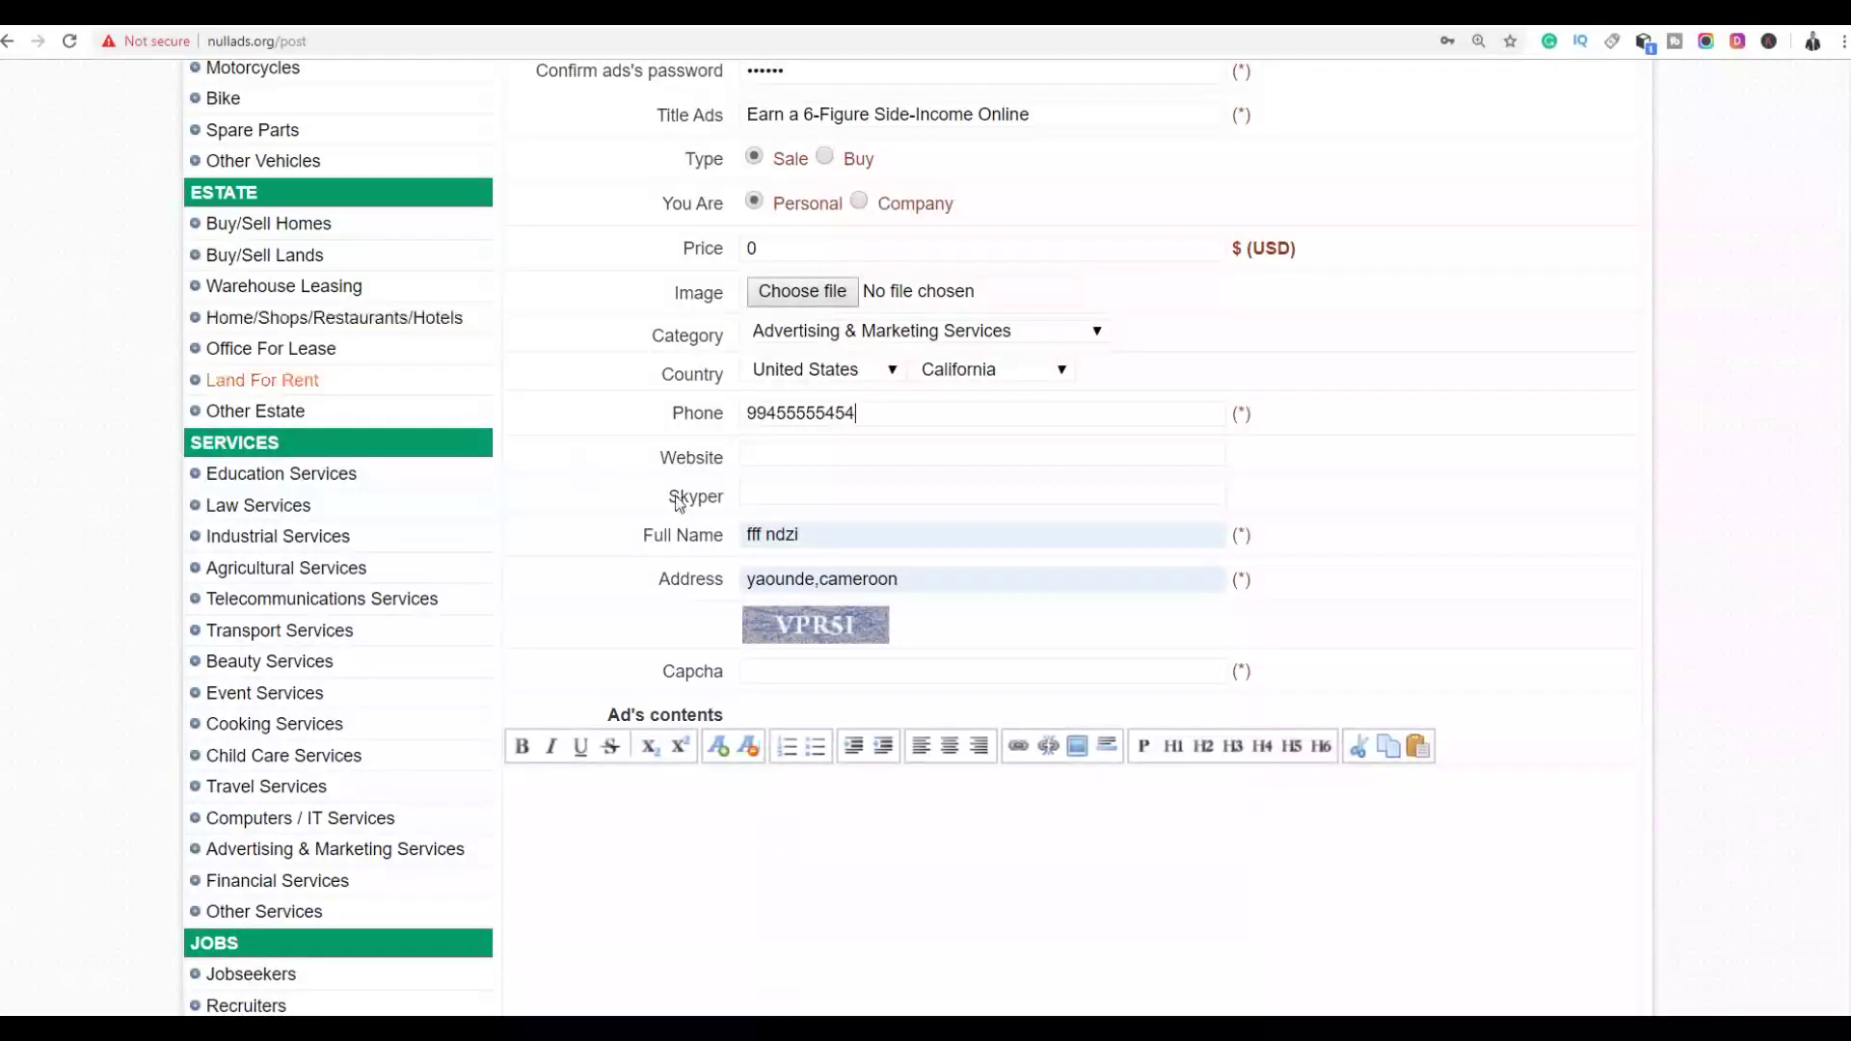
{"action": "type", "text": "http://bit.ly/2r41fG3"}
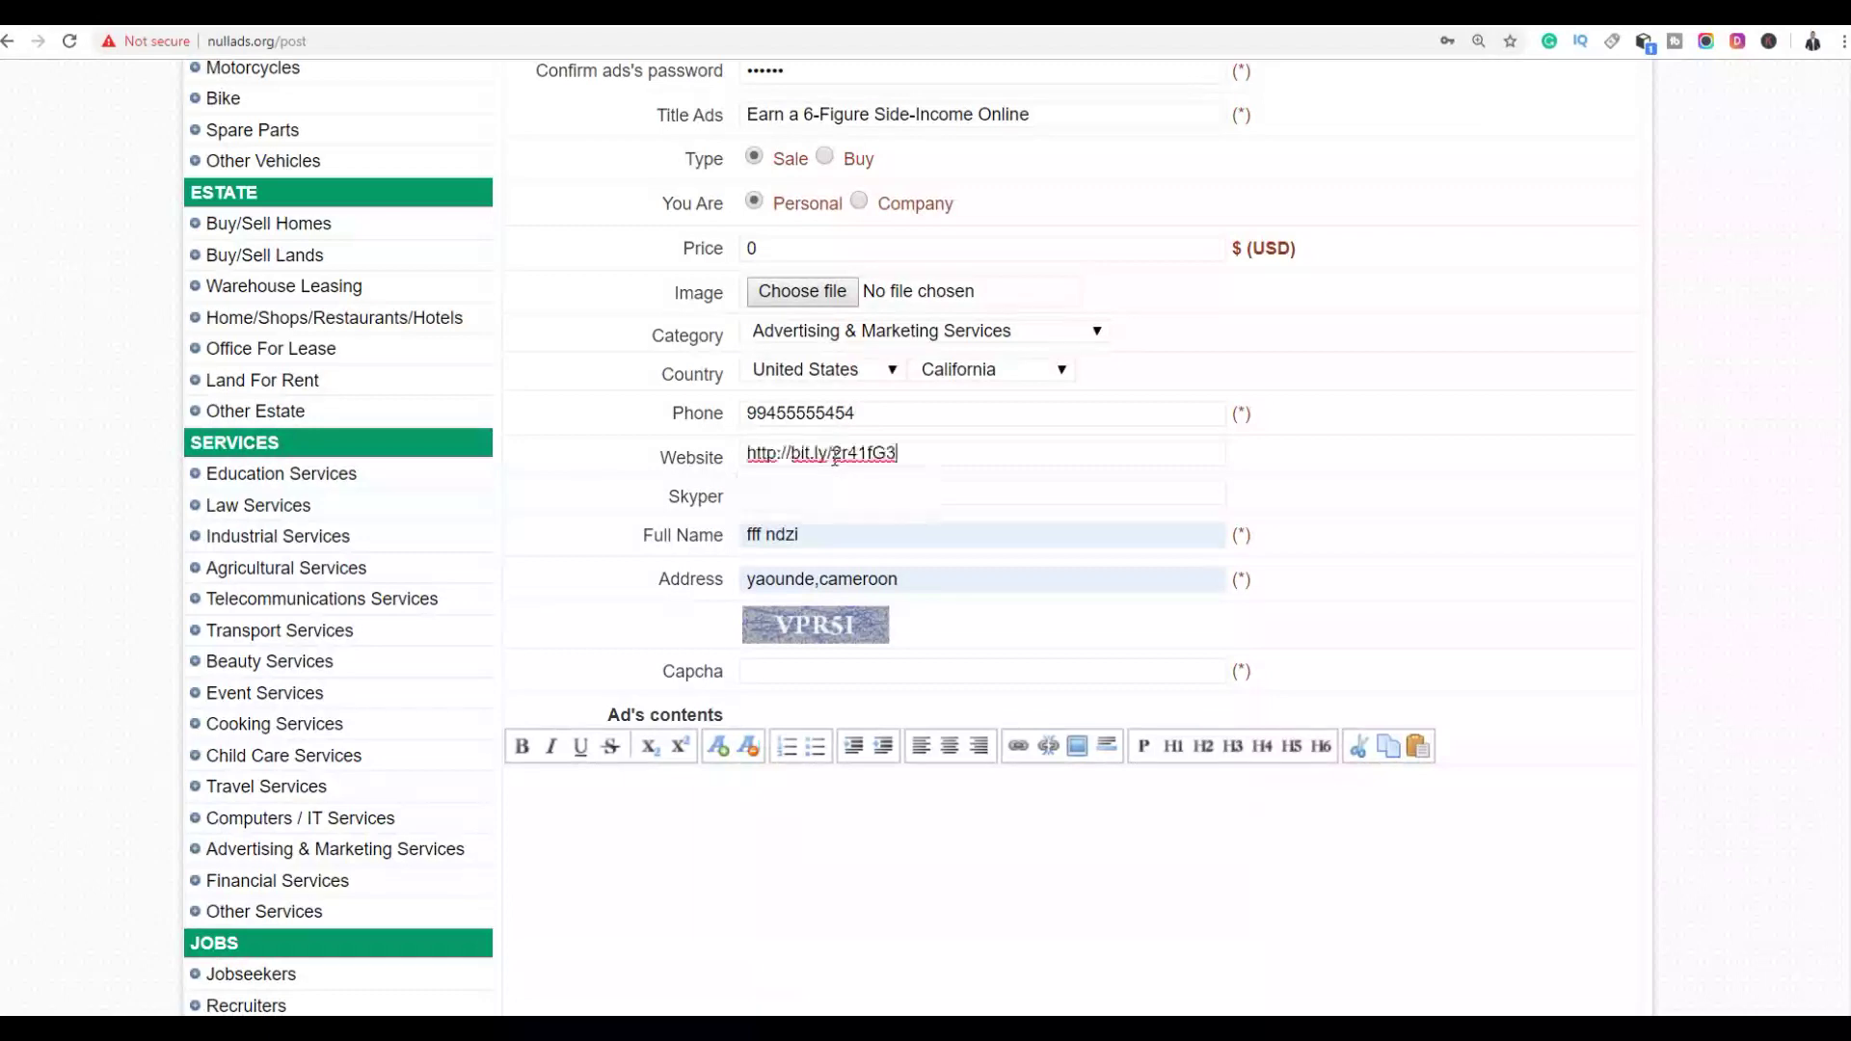
{"action": "left_click", "coordinate": [1689, 521]}
{"action": "scroll", "coordinate": [1688, 526], "scroll_direction": "down", "scroll_amount": 2}
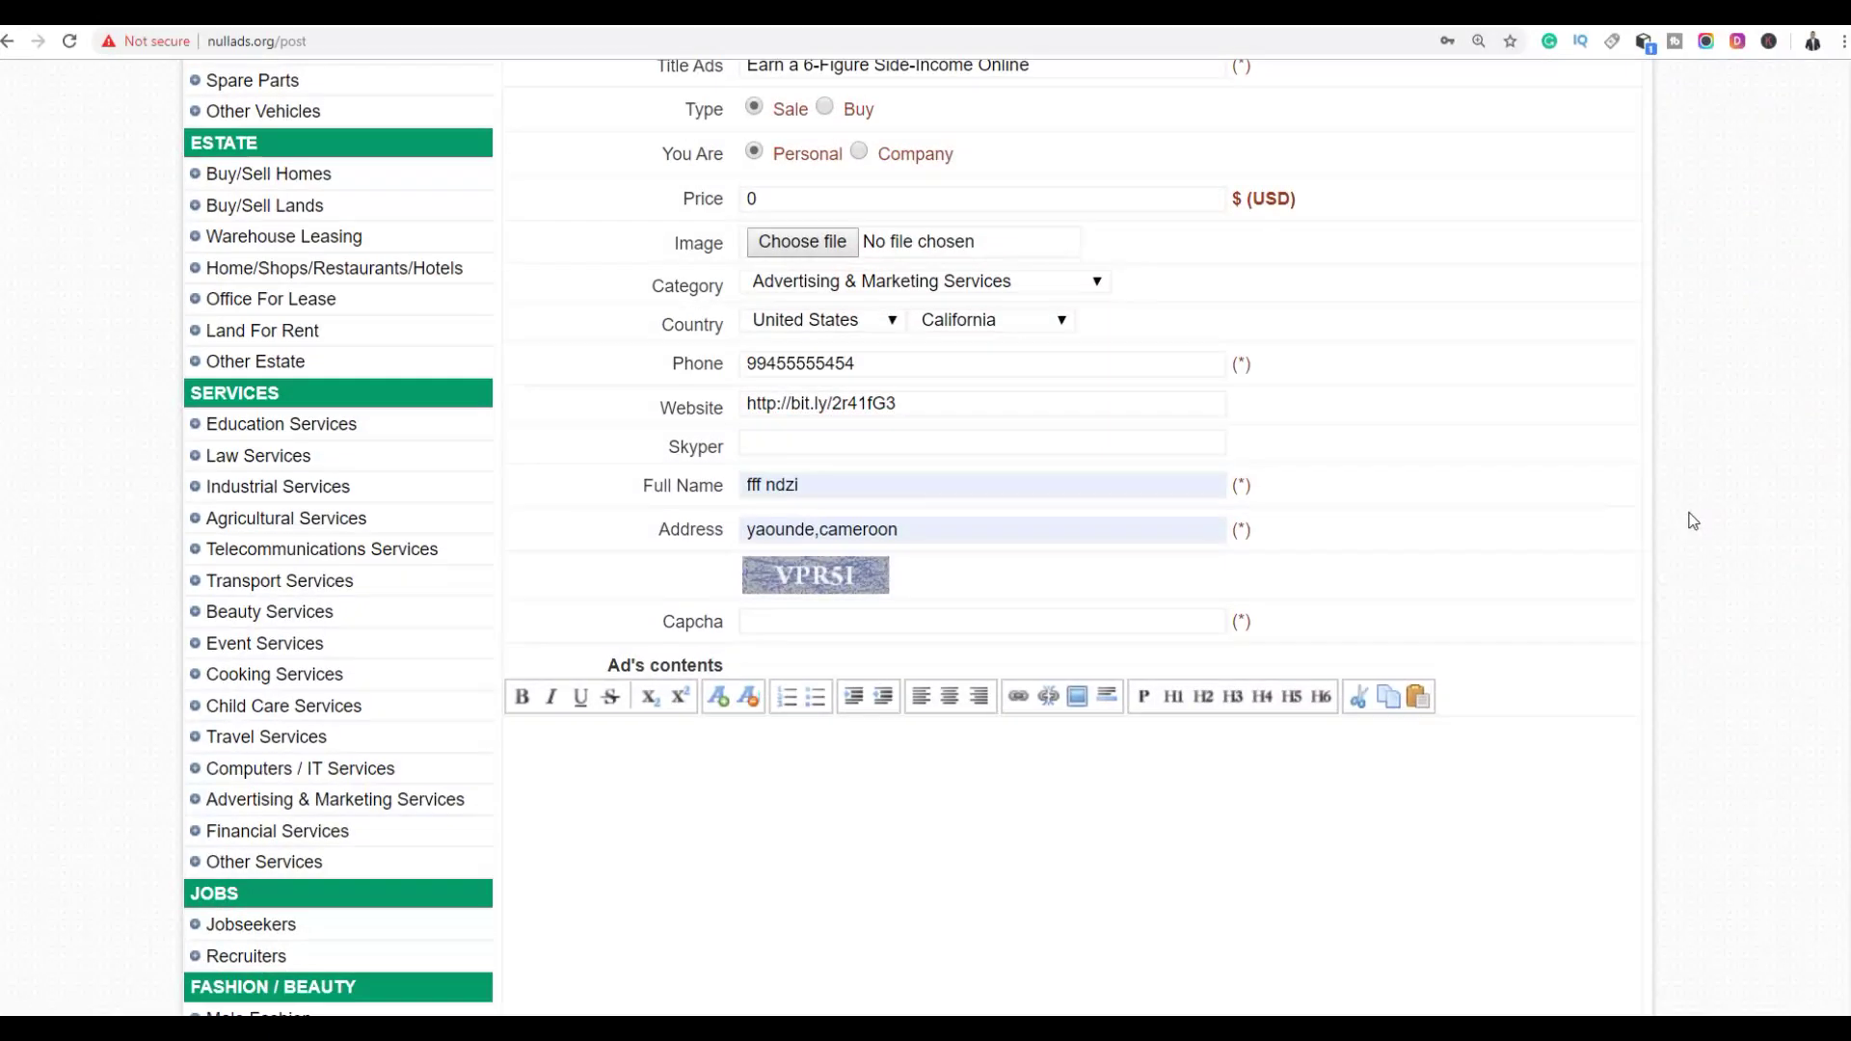
Replace the full name and swap the address for a suggested New York address
{"action": "left_click_drag", "start_coordinate": [838, 325], "coordinate": [635, 350]}
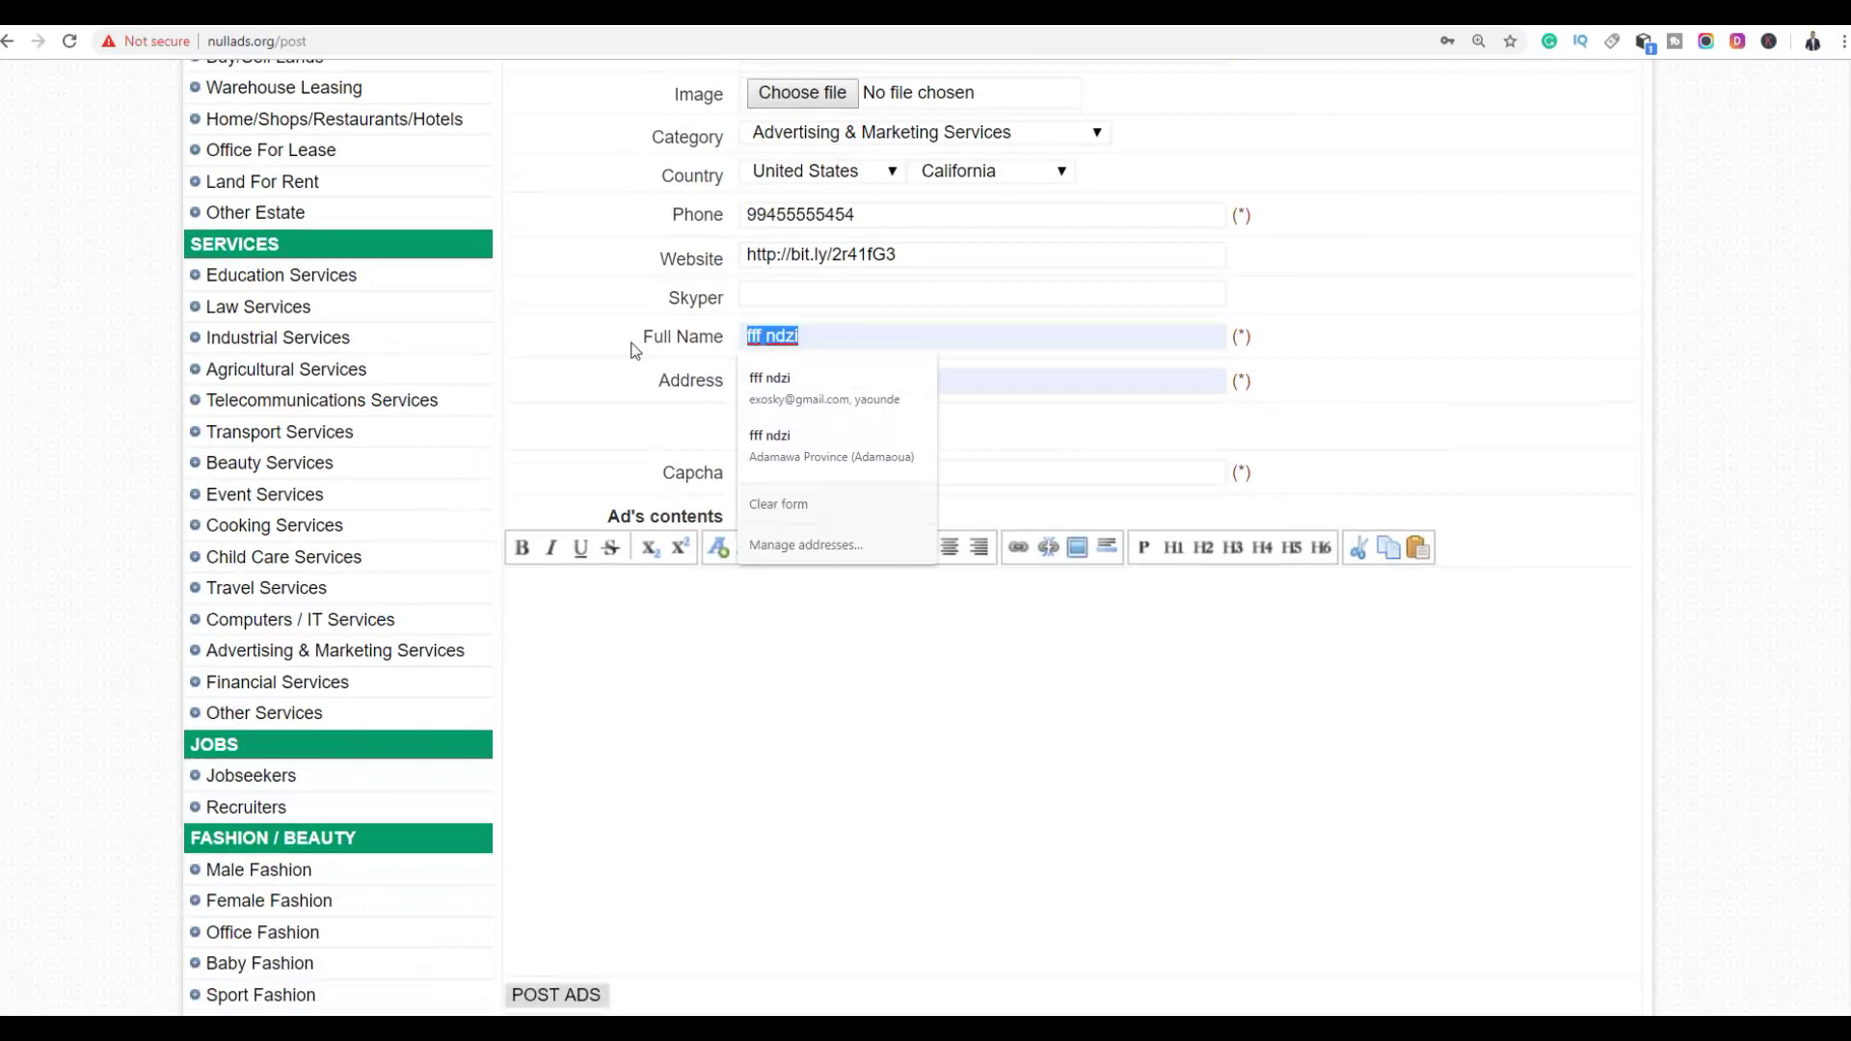
{"action": "type", "text": "clark"}
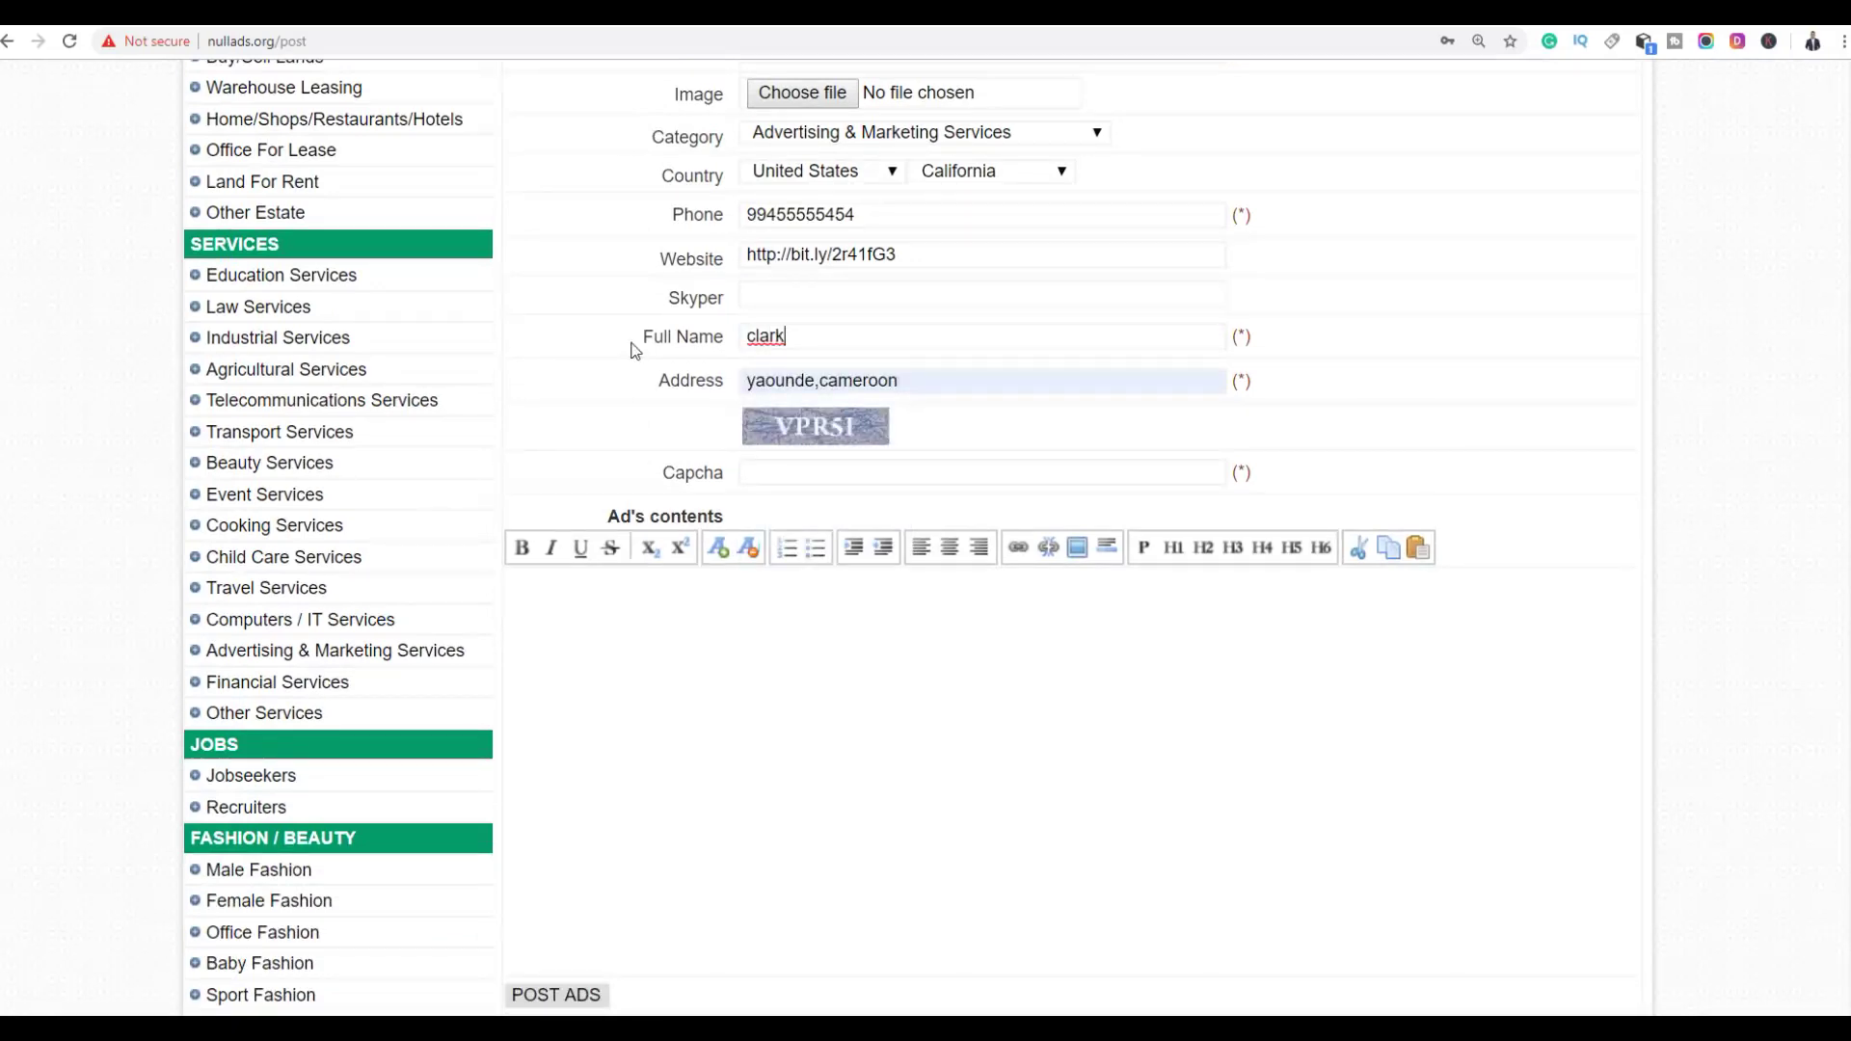
{"action": "left_click_drag", "start_coordinate": [946, 383], "coordinate": [609, 390]}
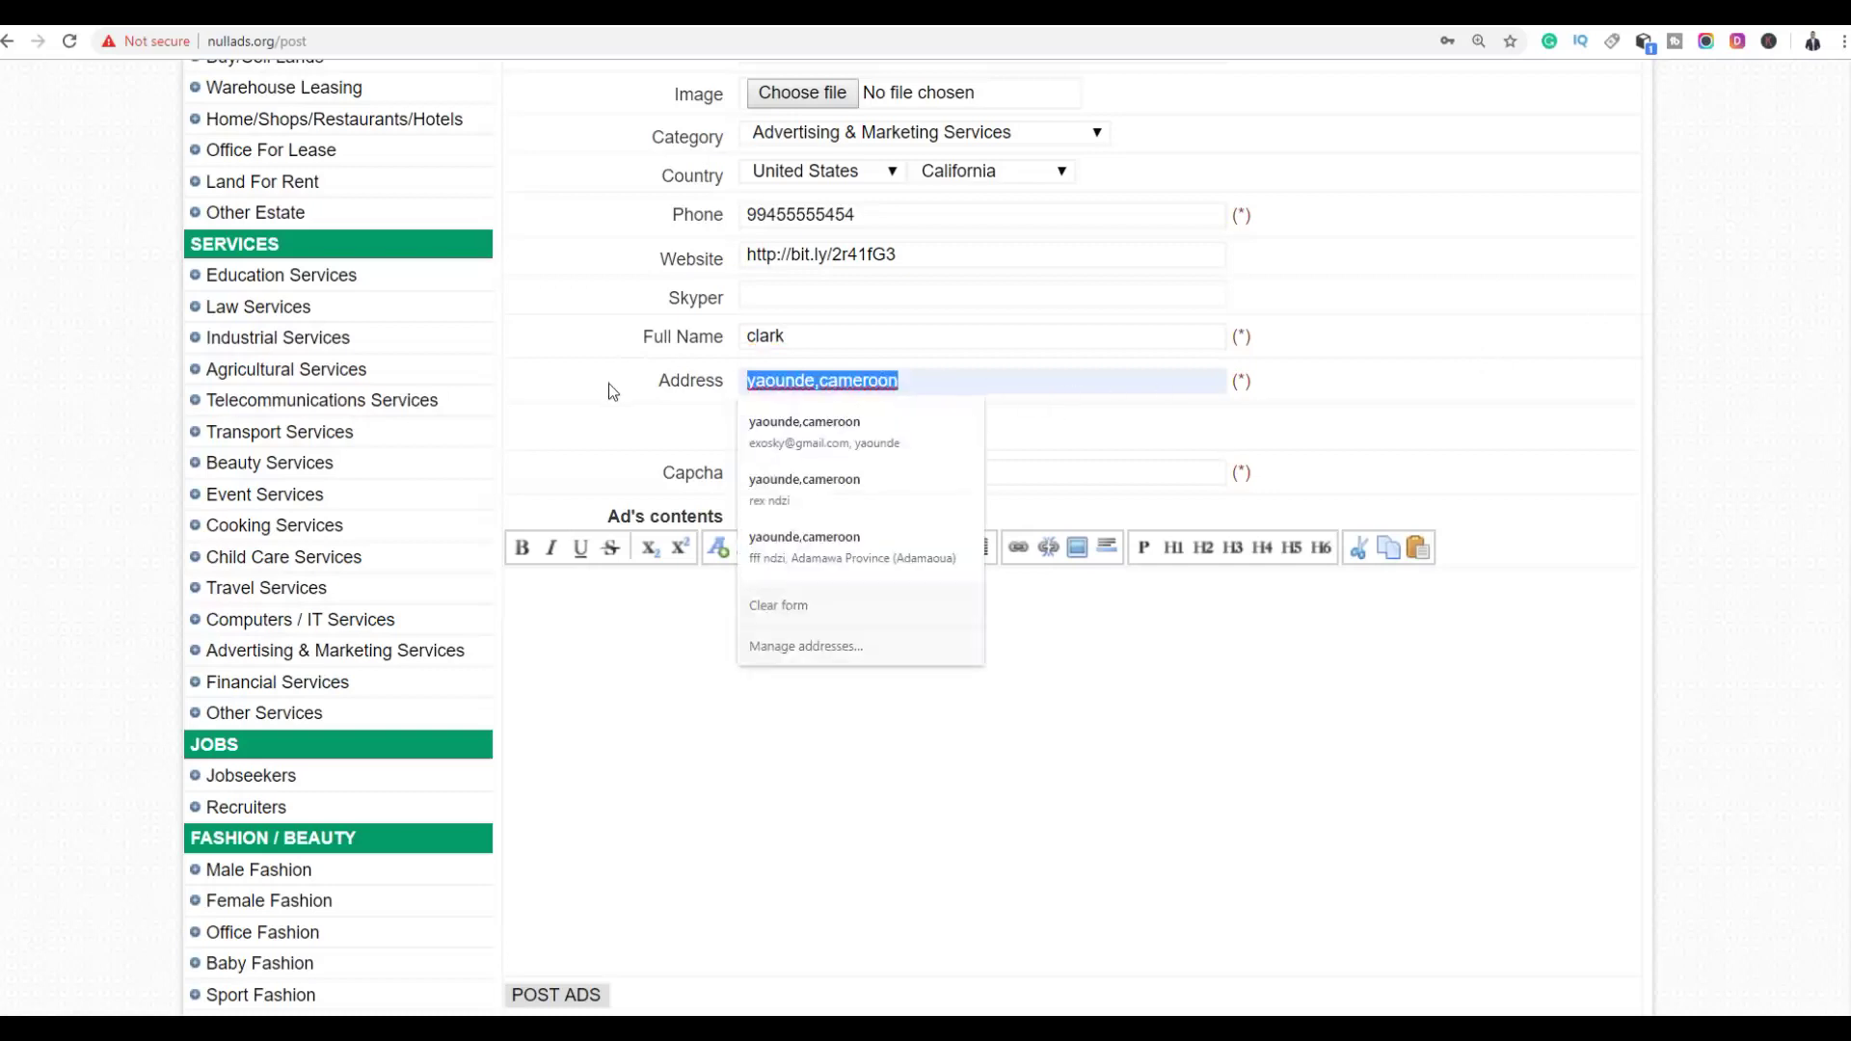
{"action": "type", "text": "new"}
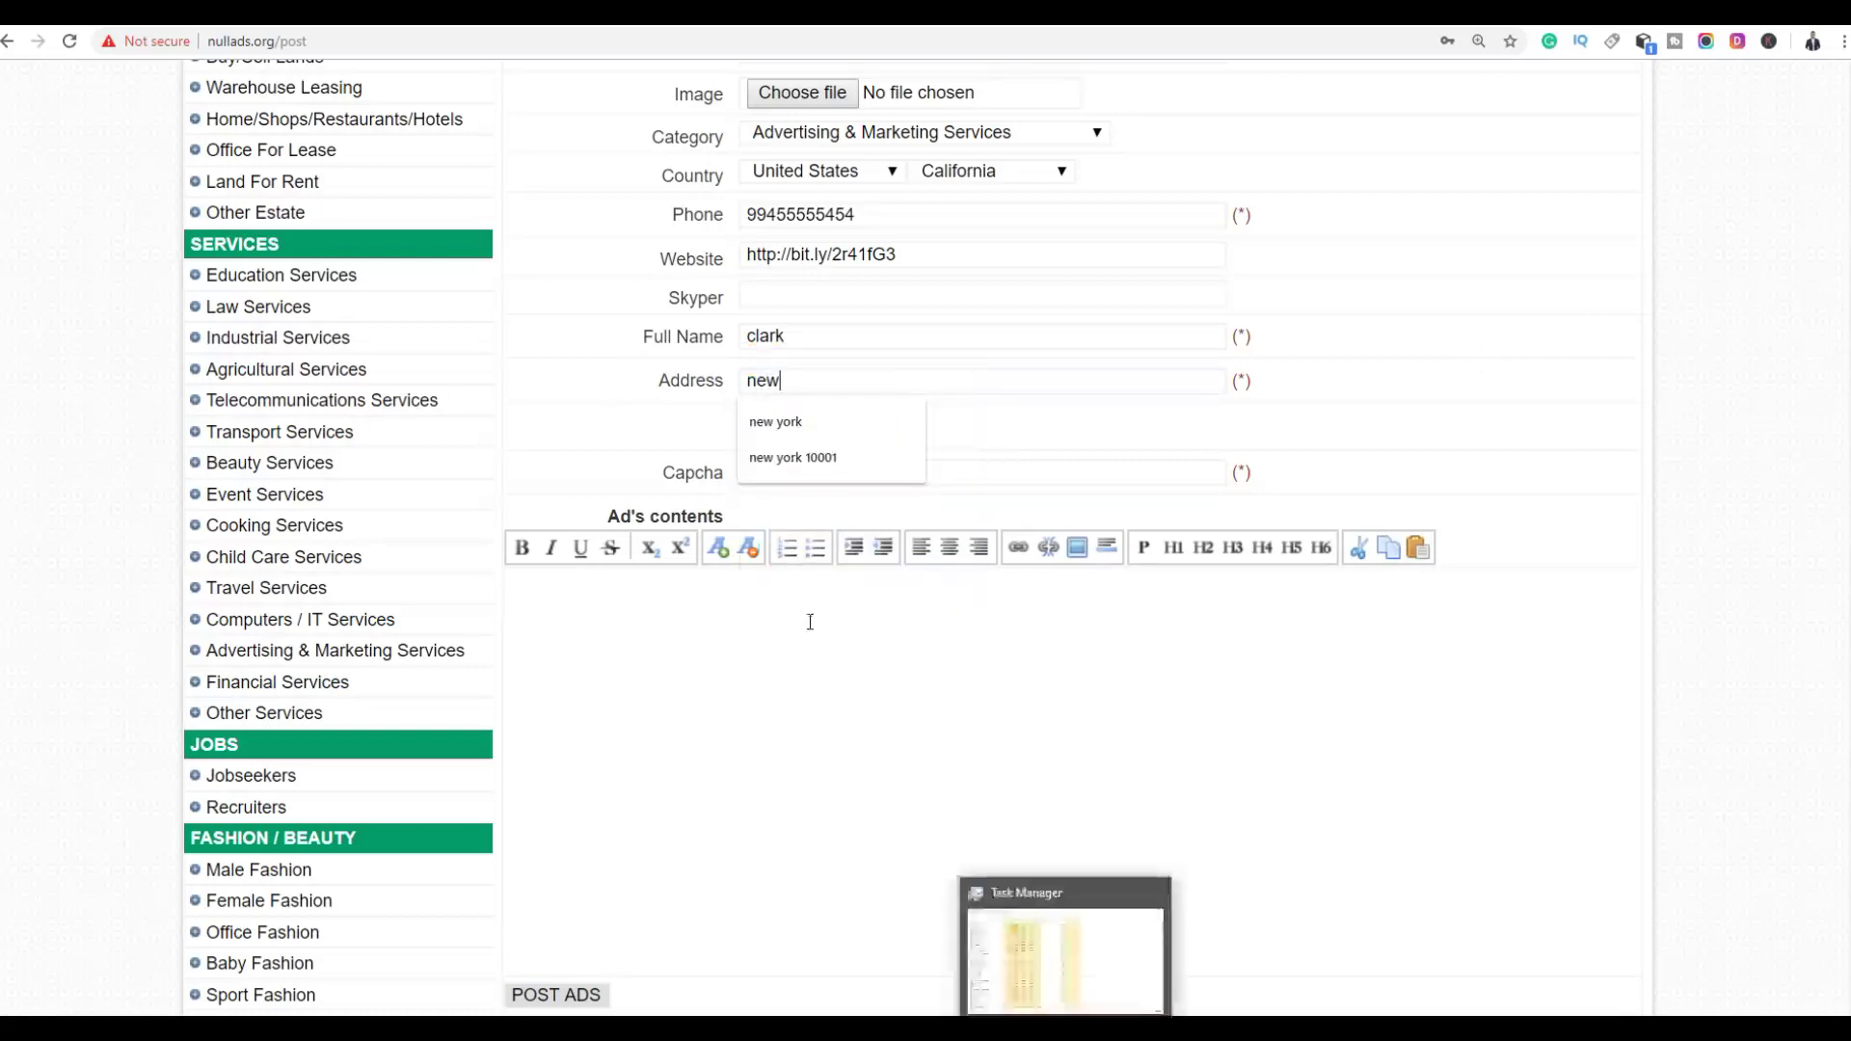
{"action": "key", "text": "Down"}
{"action": "key", "text": "Down"}
{"action": "key", "text": "Return"}
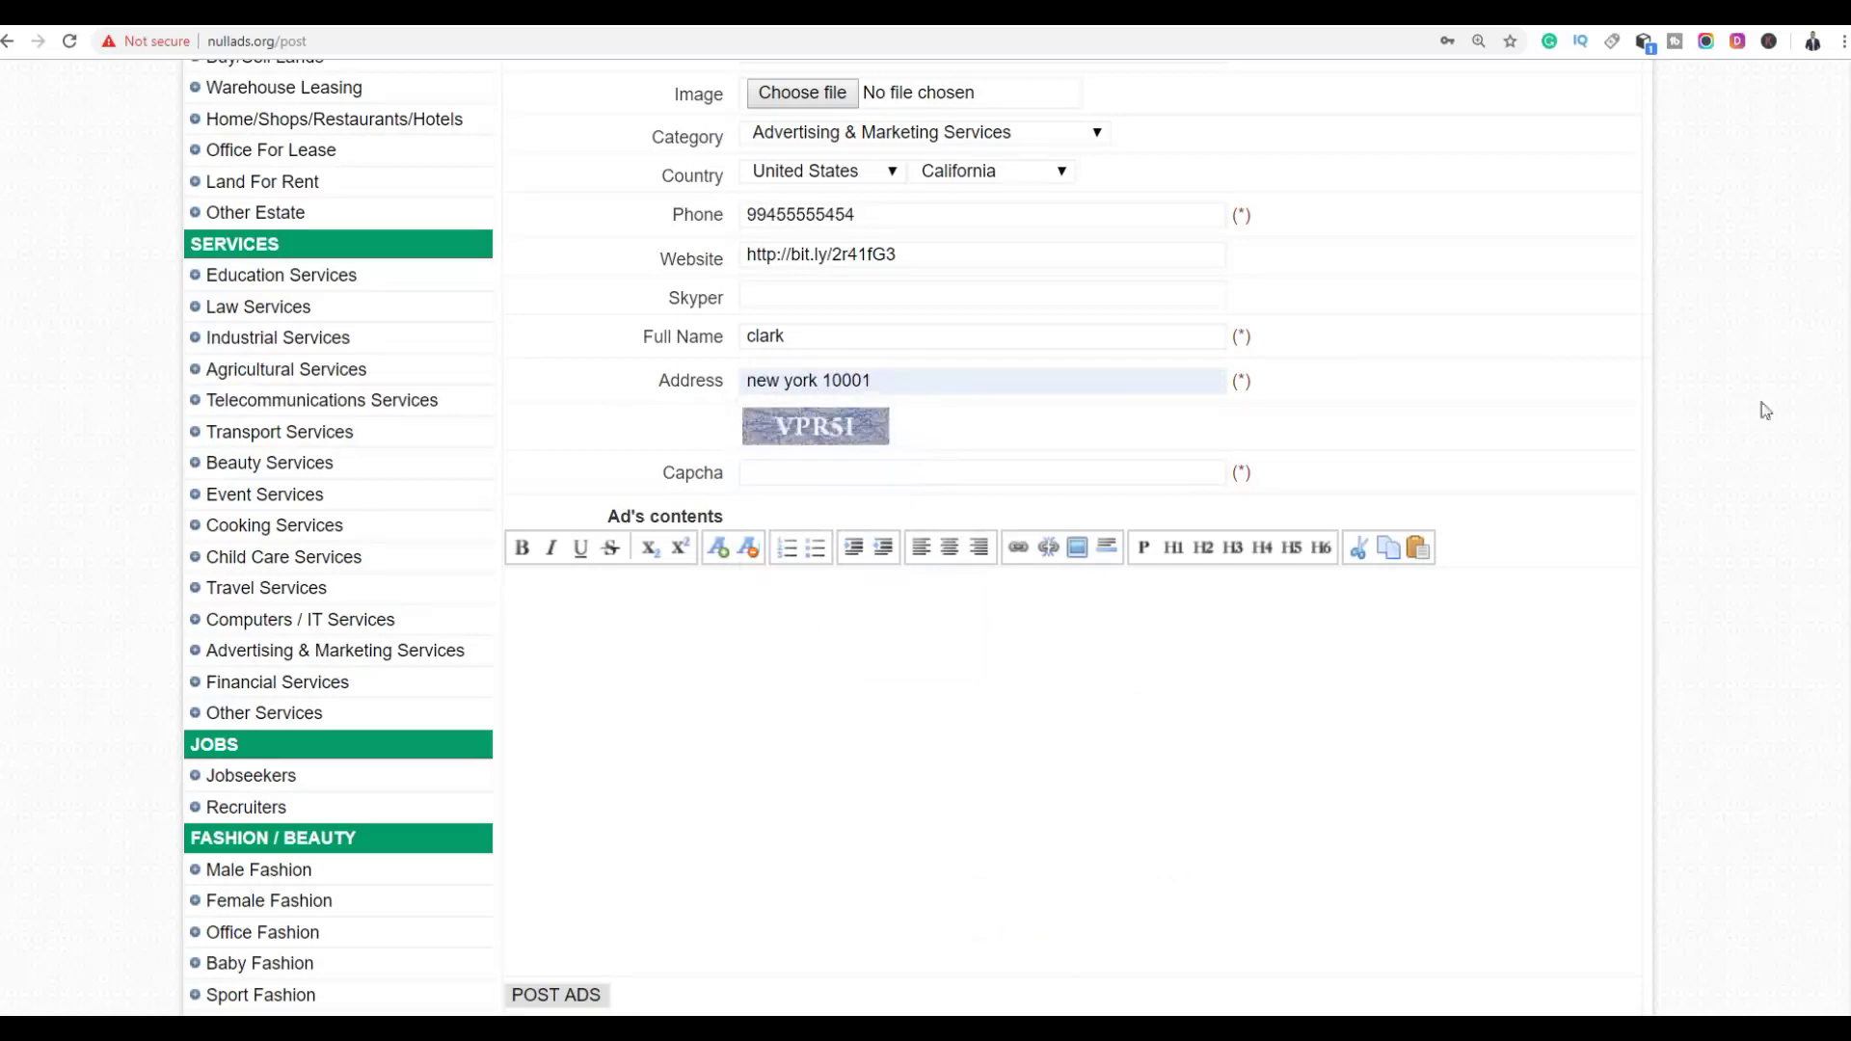
{"action": "scroll", "coordinate": [1766, 437], "scroll_direction": "up", "scroll_amount": 4}
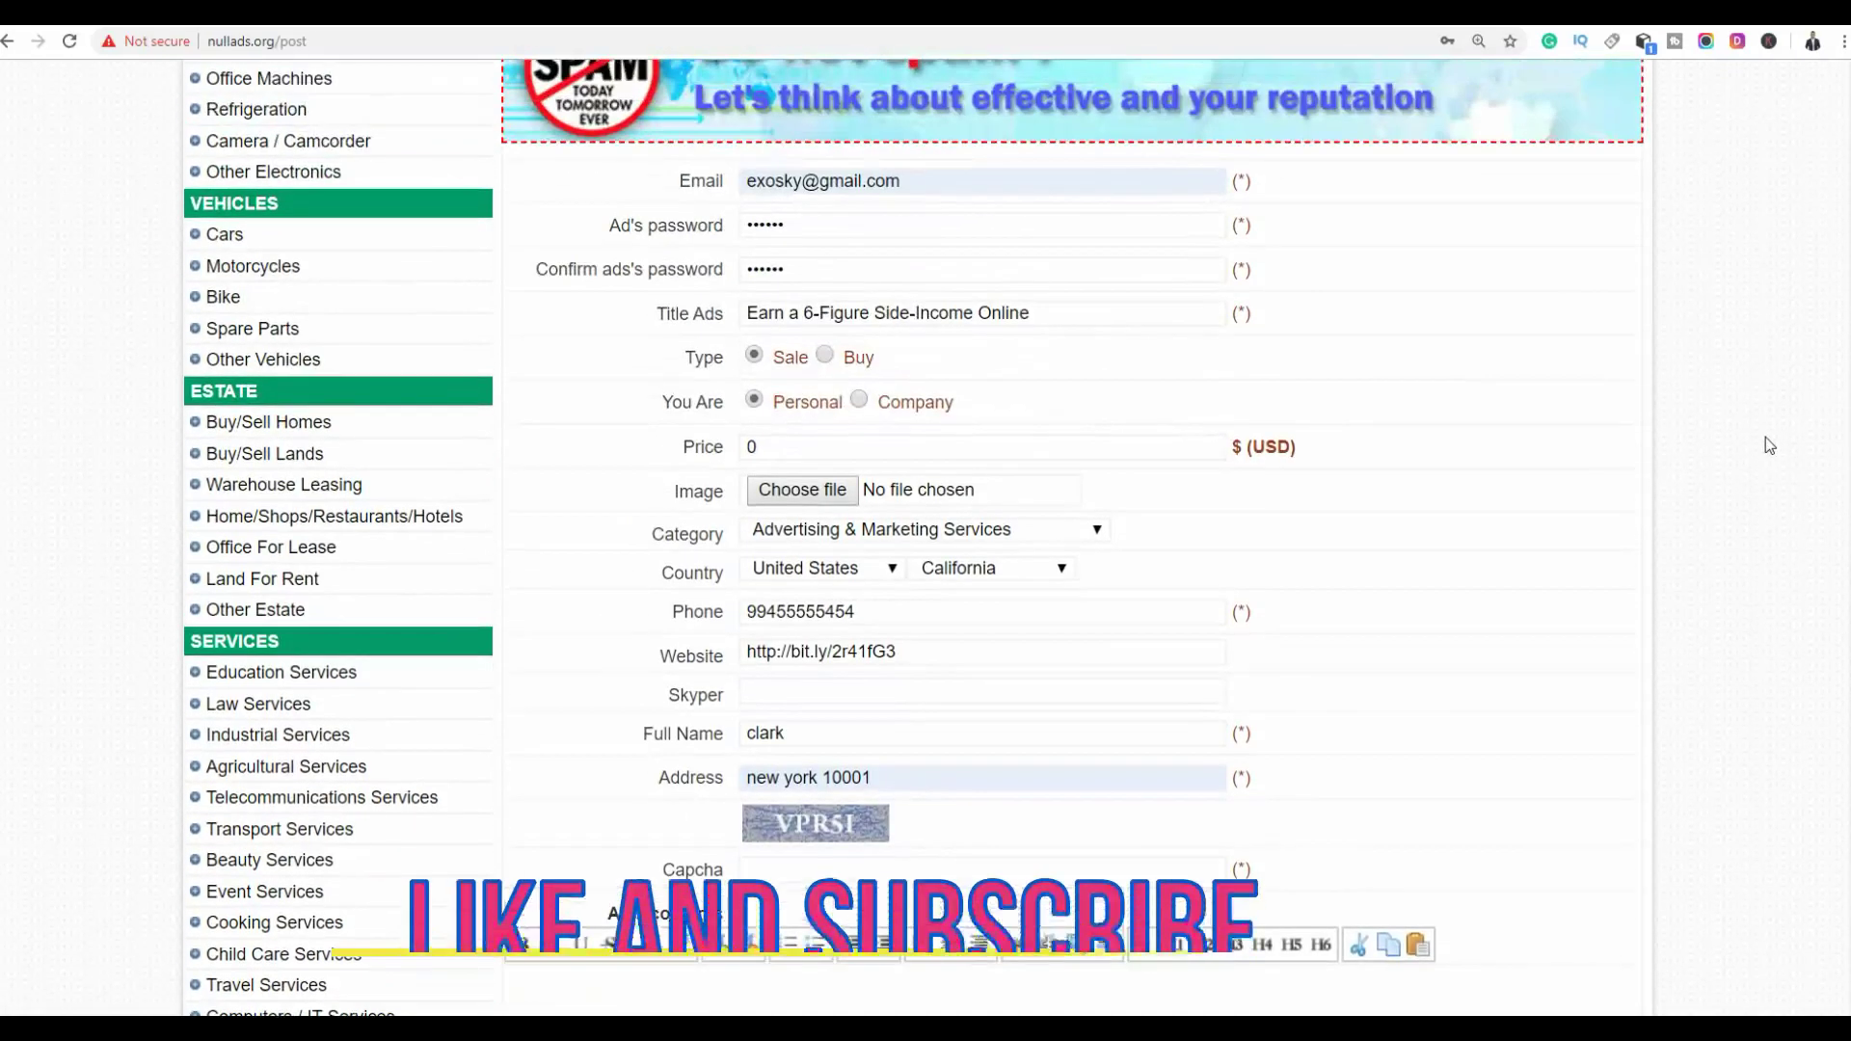
Enter the captcha code VPR51 in the Nullads ad form's Capcha field
{"action": "scroll", "coordinate": [1645, 465], "scroll_direction": "down", "scroll_amount": 5}
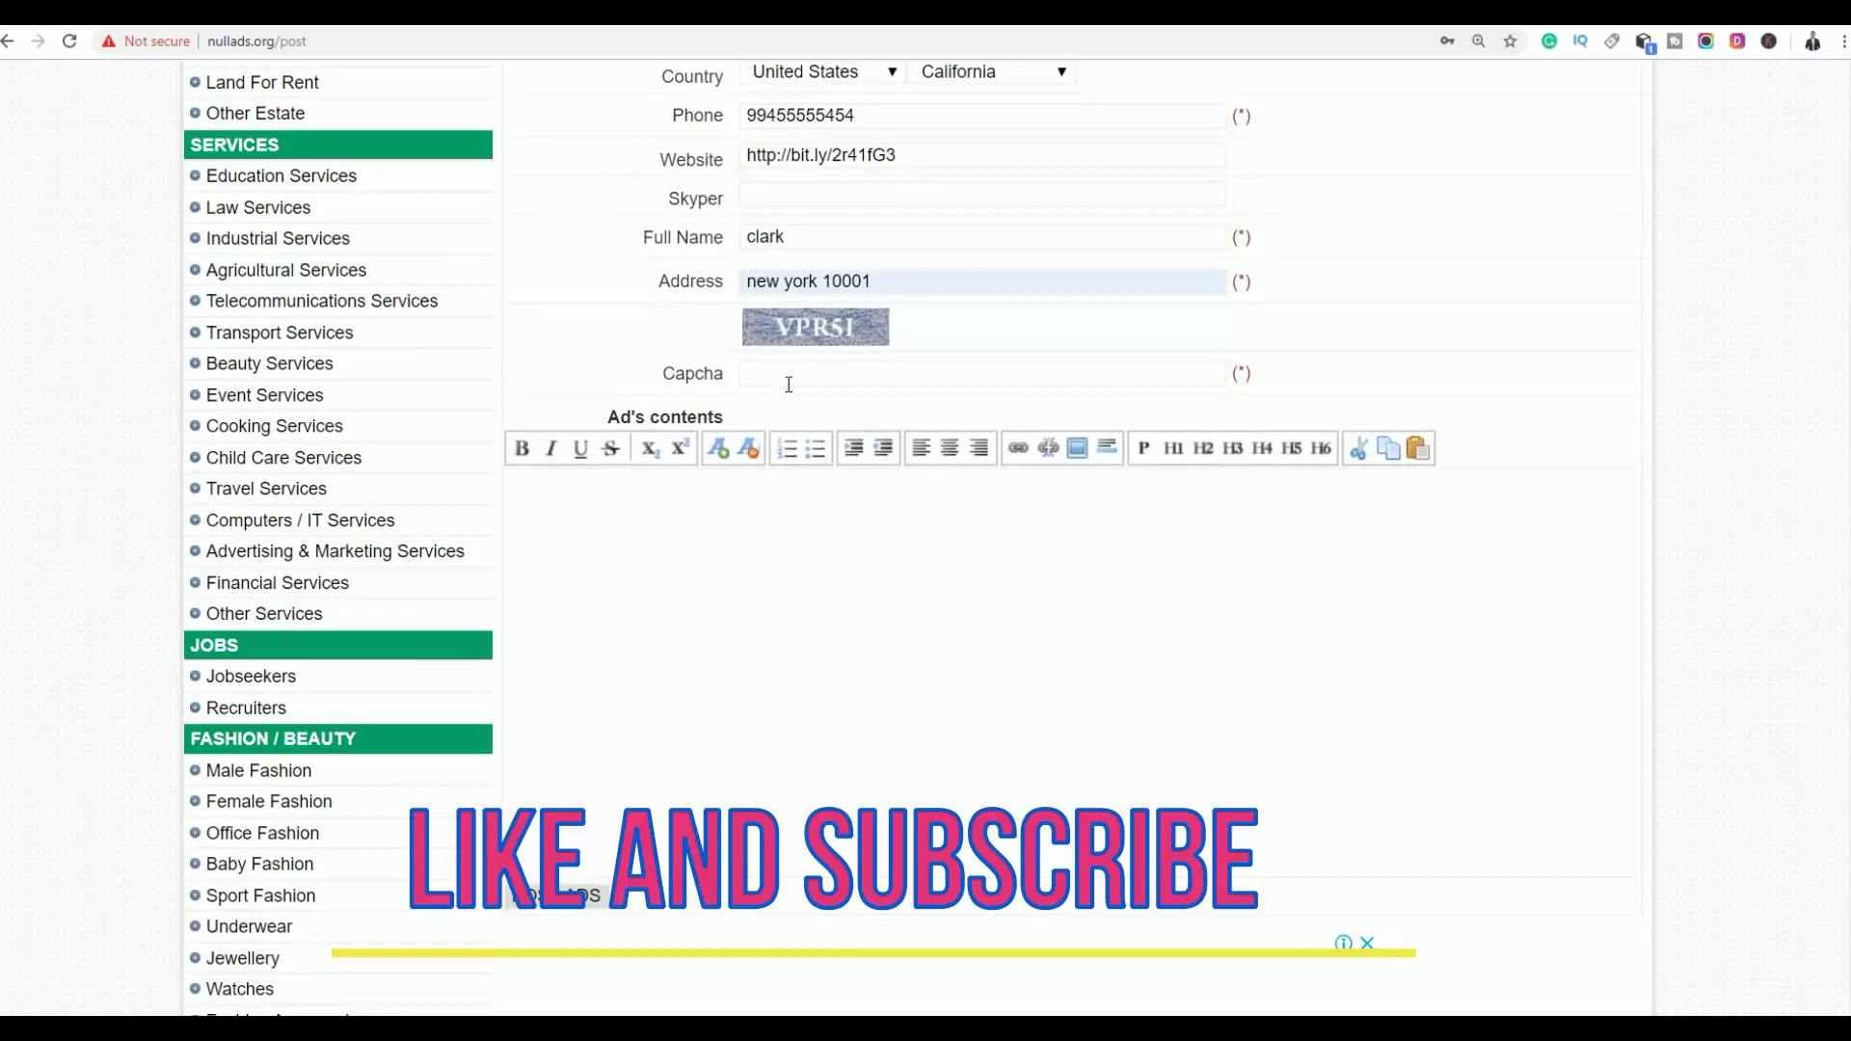
{"action": "left_click", "coordinate": [806, 374]}
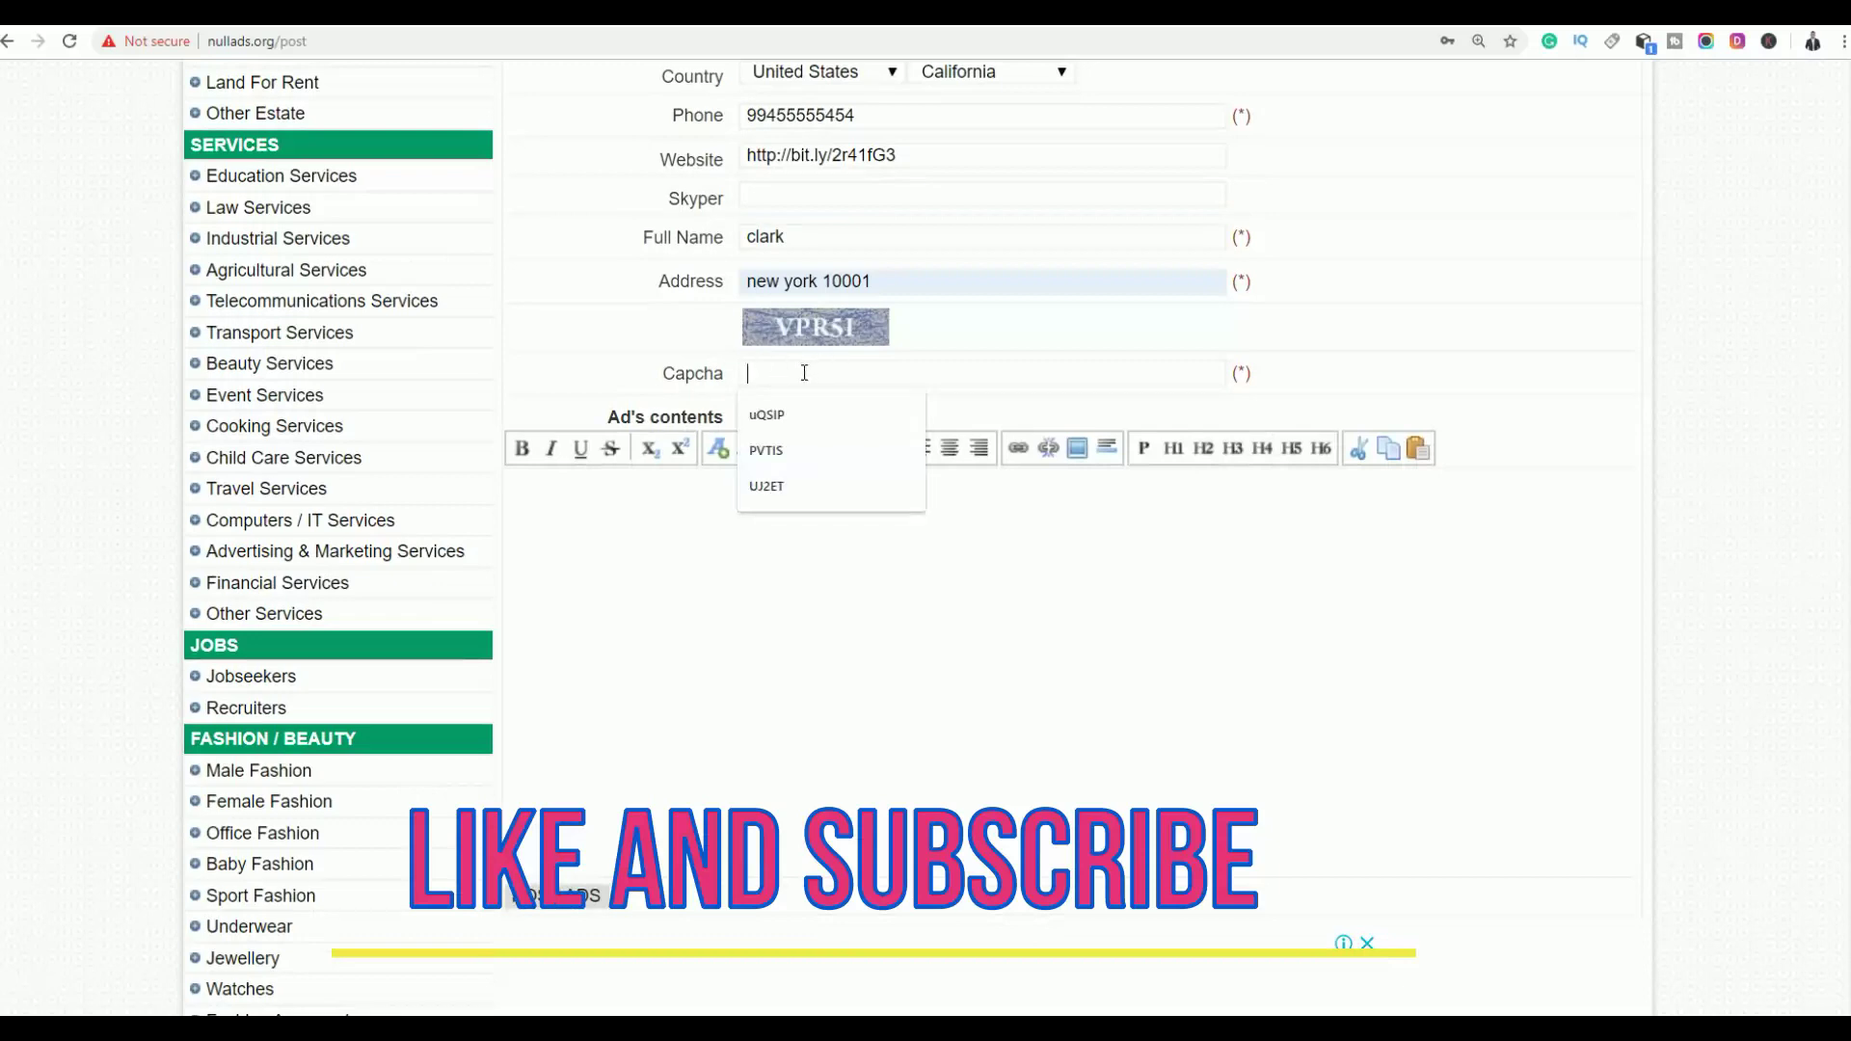
{"action": "type", "text": "VPR51"}
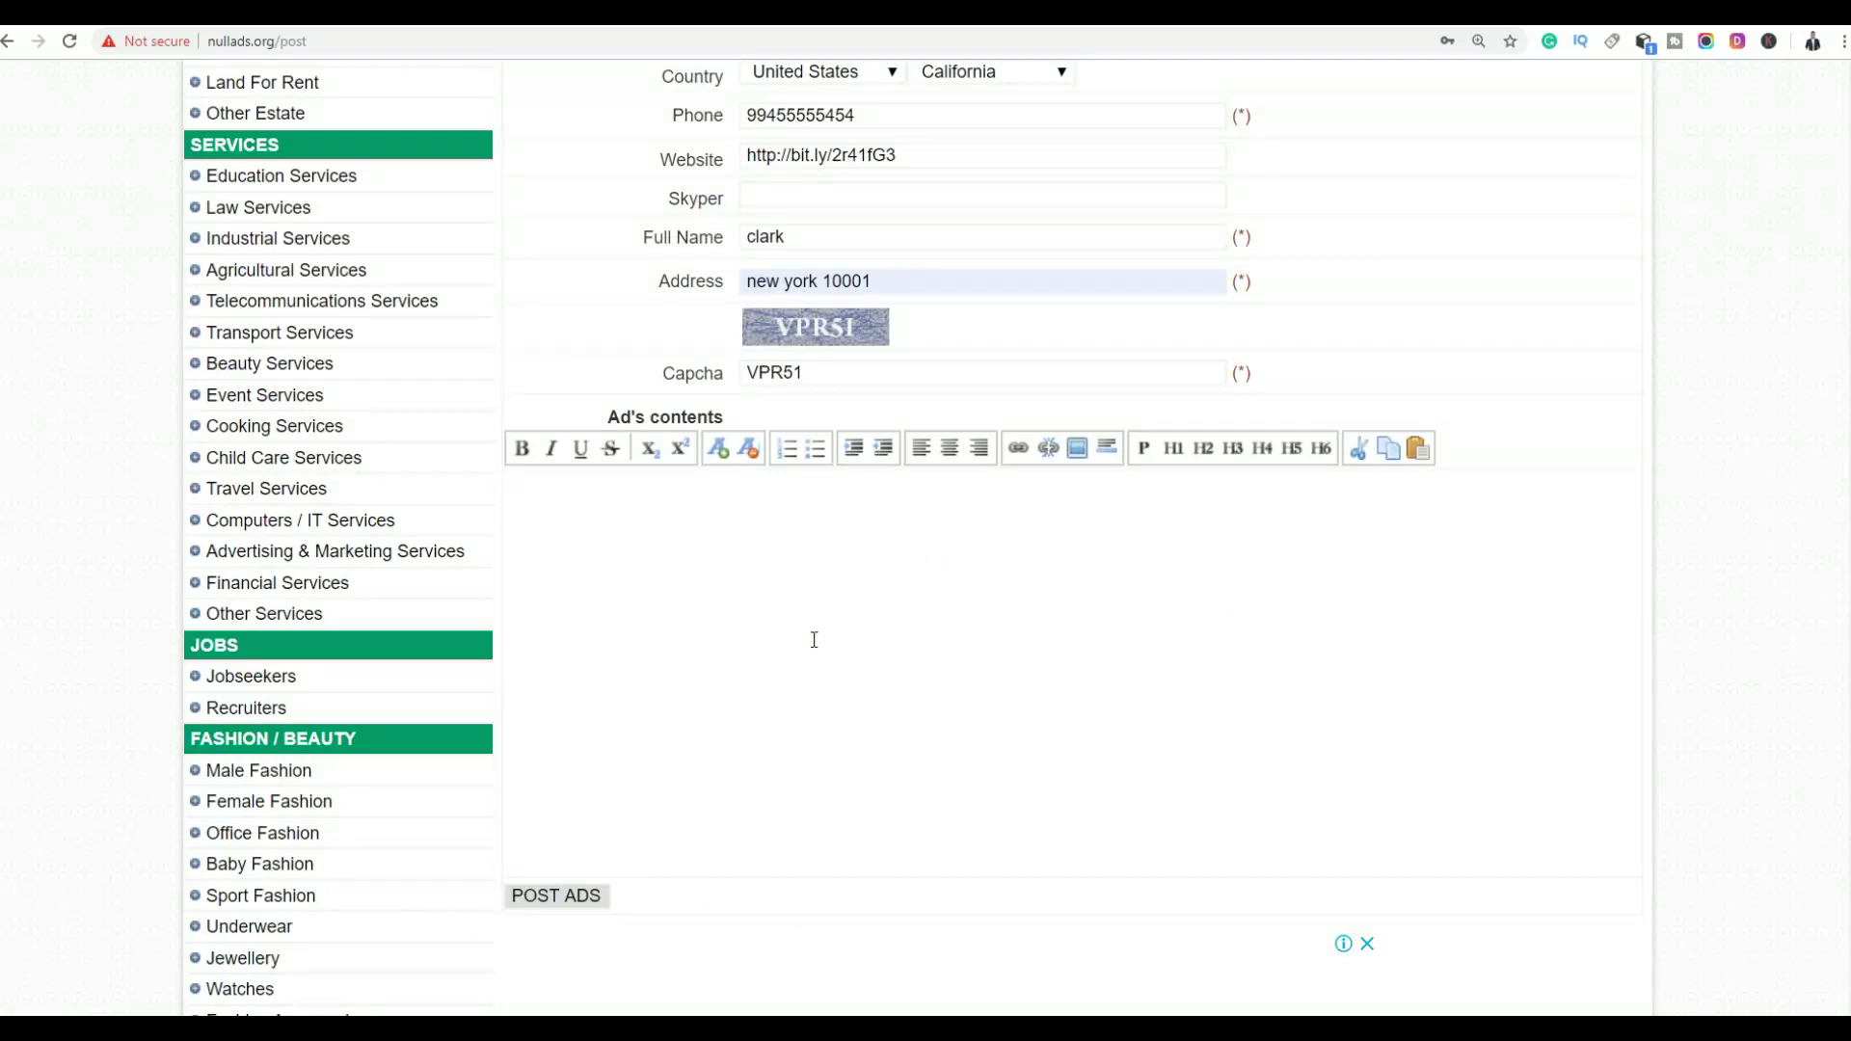
{"action": "scroll", "coordinate": [964, 530], "scroll_direction": "up", "scroll_amount": 1}
{"action": "scroll", "coordinate": [964, 531], "scroll_direction": "down", "scroll_amount": 7}
{"action": "scroll", "coordinate": [963, 530], "scroll_direction": "up", "scroll_amount": 10}
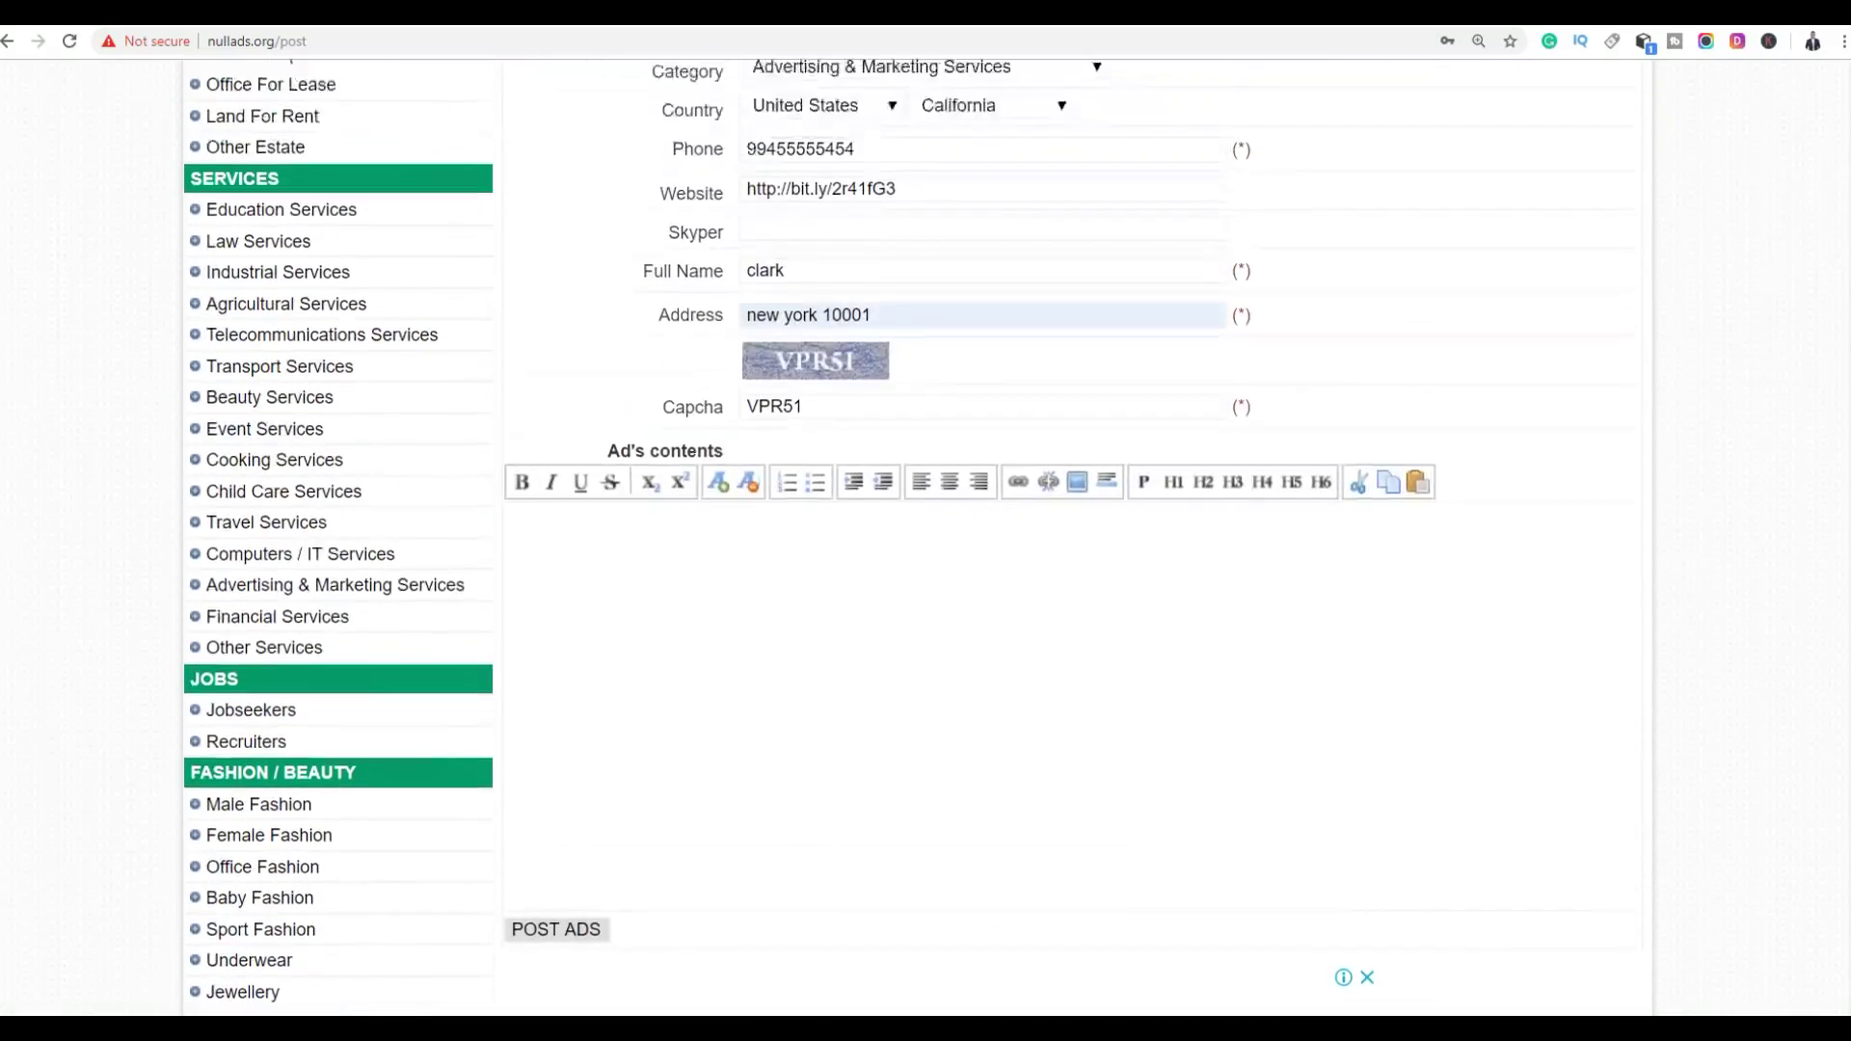
{"action": "scroll", "coordinate": [1536, 681], "scroll_direction": "up", "scroll_amount": 1}
{"action": "scroll", "coordinate": [1536, 681], "scroll_direction": "down", "scroll_amount": 5}
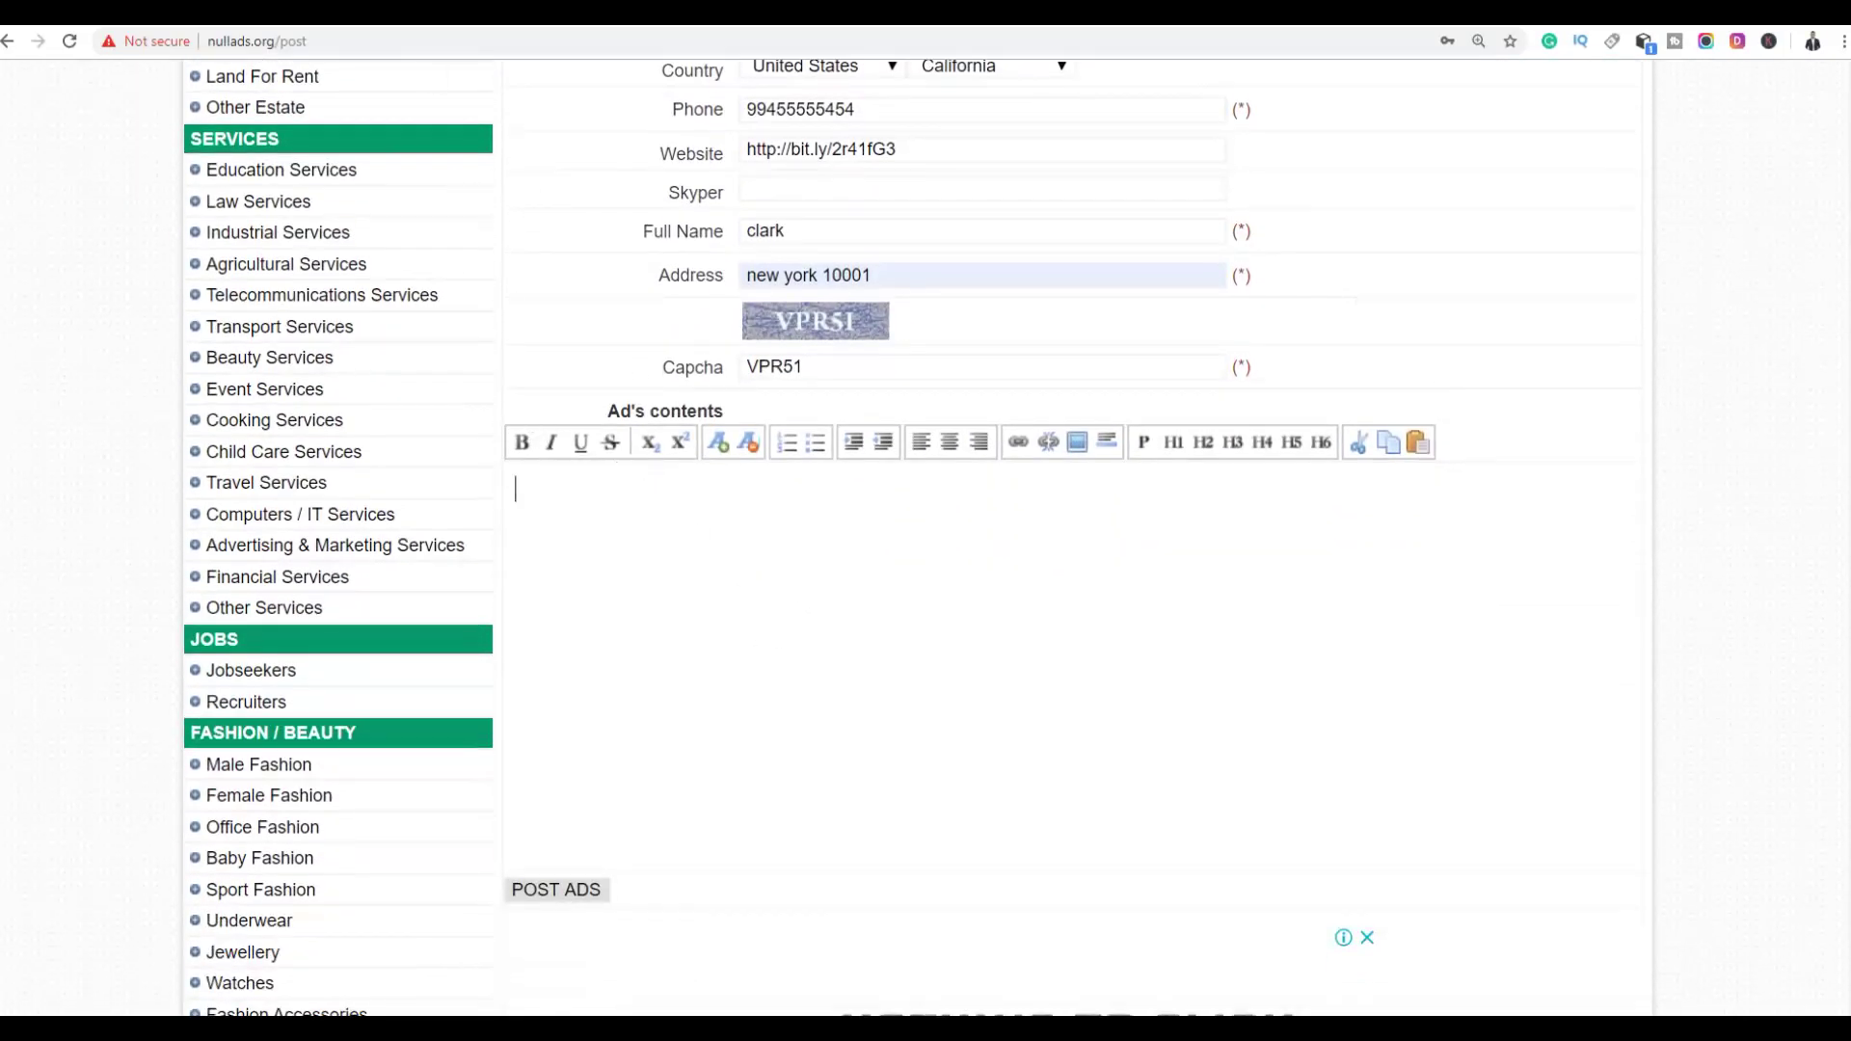
{"action": "key", "text": "ctrl+Tab"}
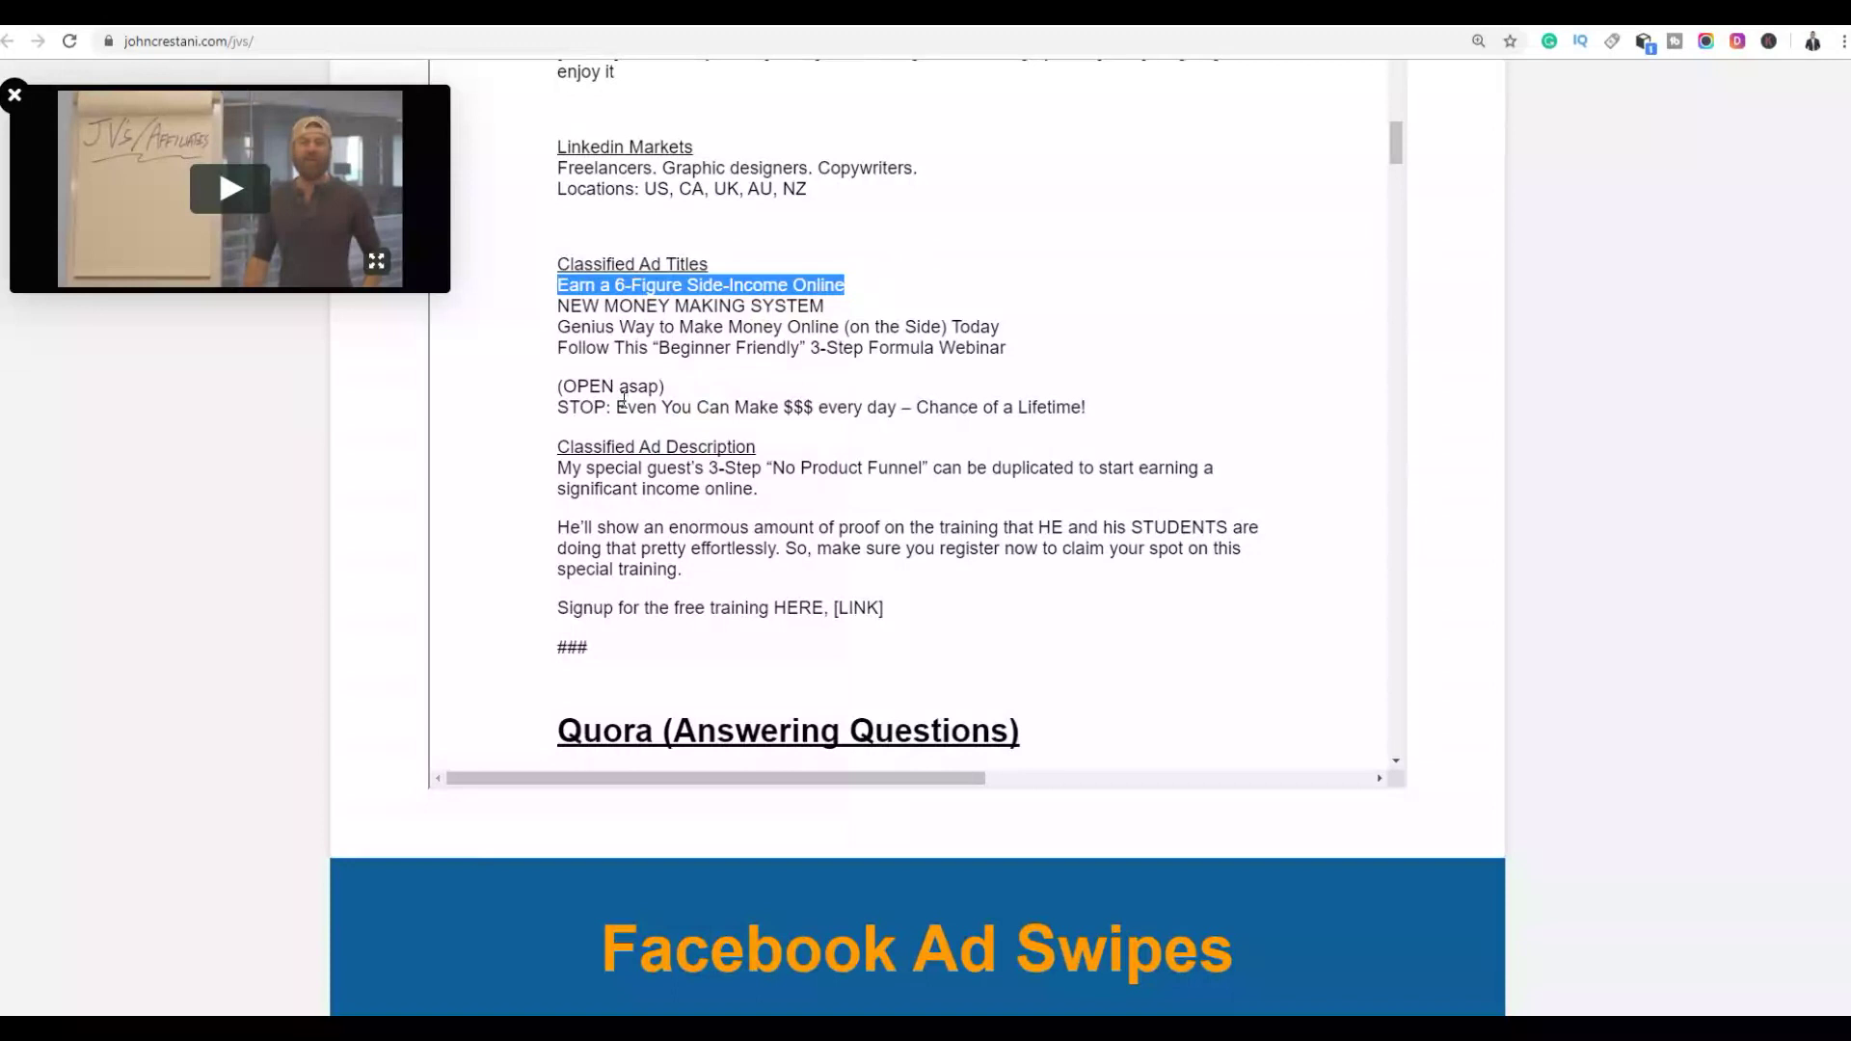
Copy the John Crestani Classified Ad Description paragraphs and return to the Nullads form
{"action": "left_click", "coordinate": [623, 398]}
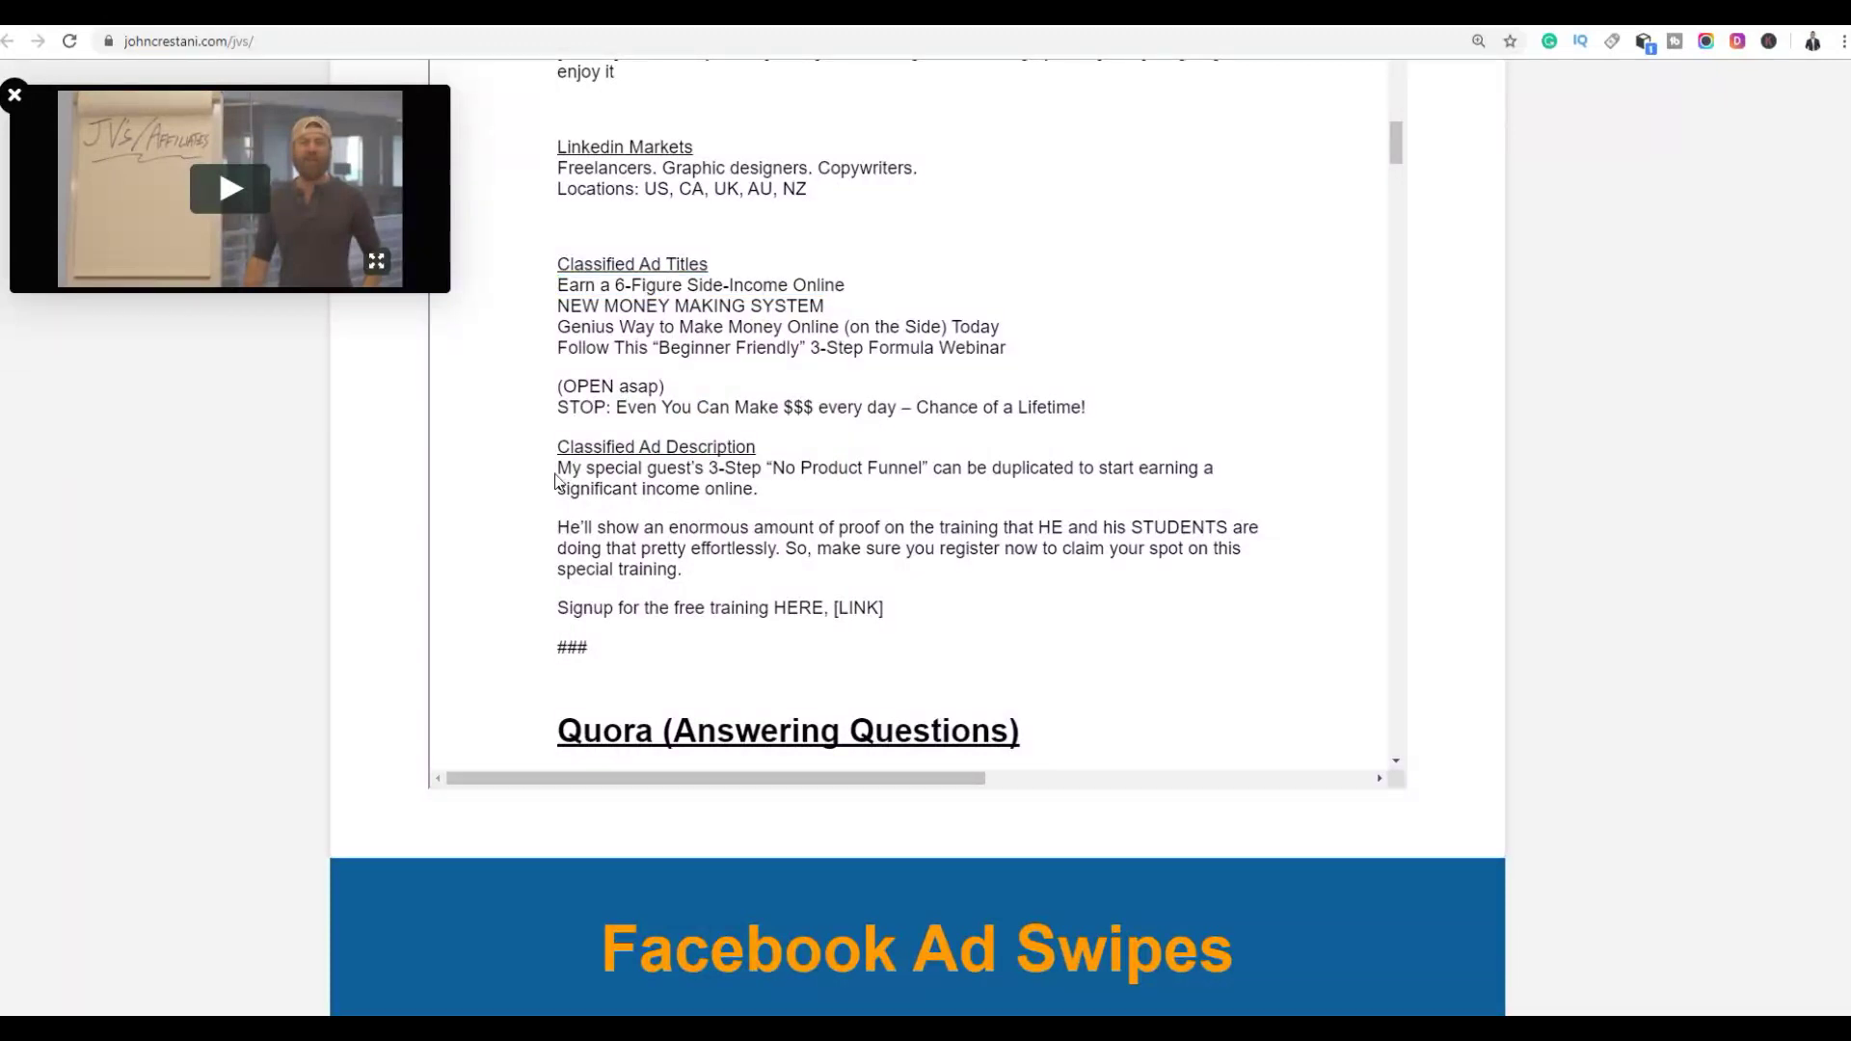
{"action": "left_click_drag", "start_coordinate": [558, 471], "coordinate": [887, 617]}
{"action": "right_click", "coordinate": [833, 559]}
{"action": "left_click", "coordinate": [863, 567]}
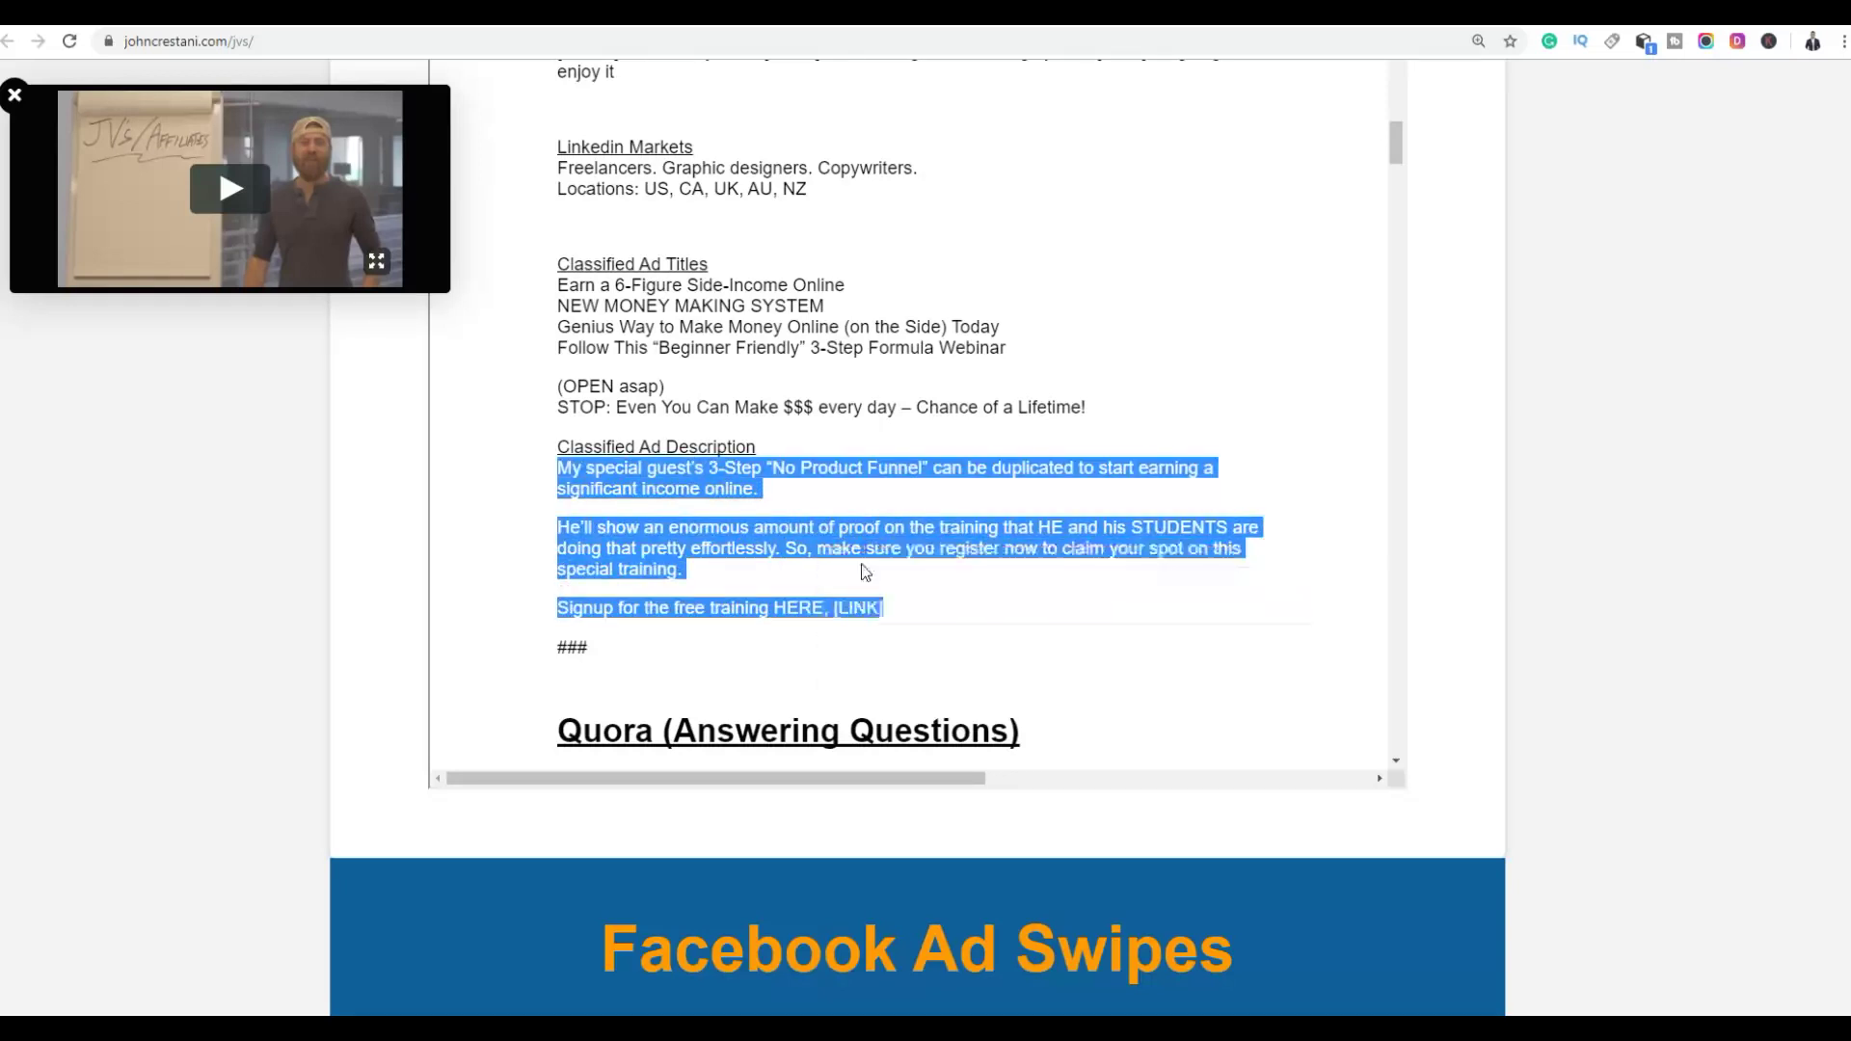
{"action": "key", "text": "ctrl+Tab"}
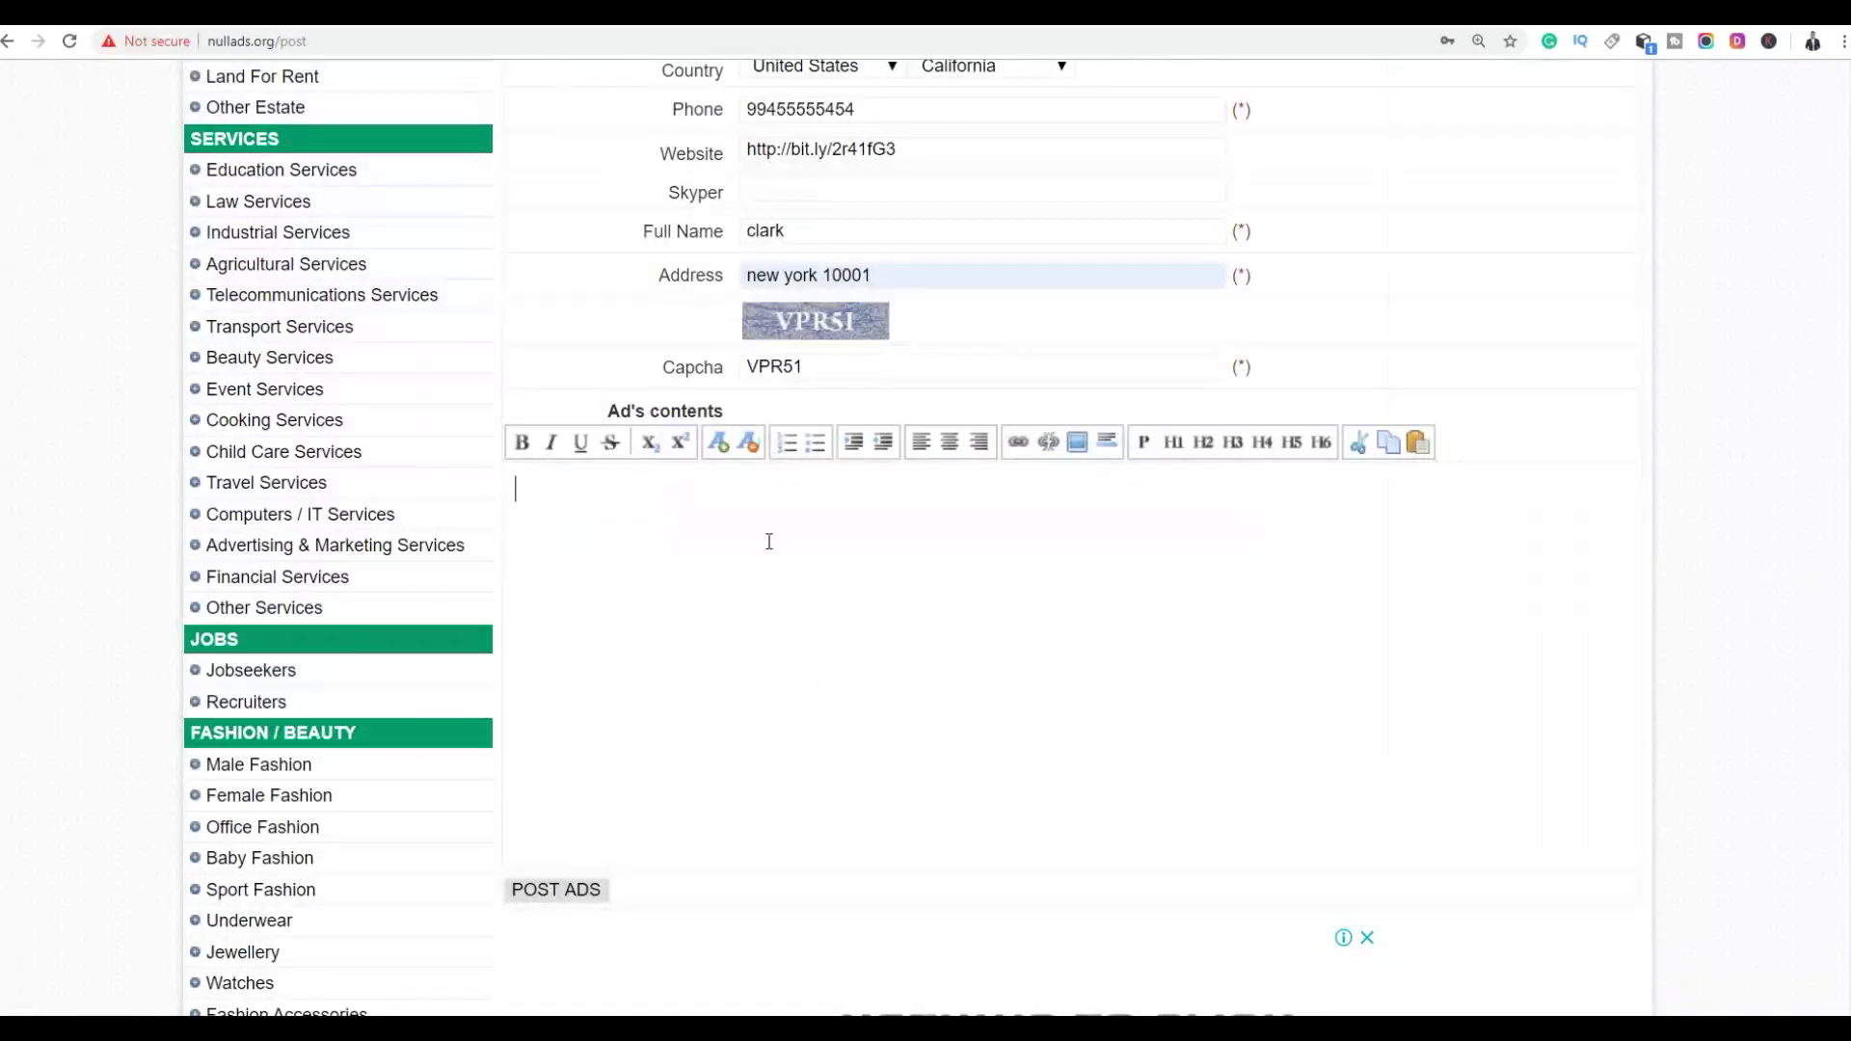
Paste the '3-Step No Product Funnel' description into Ad's contents and add line breaks after key phrases
{"action": "key", "text": "ctrl+v"}
{"action": "left_click", "coordinate": [960, 486]}
{"action": "key", "text": "shift+Return"}
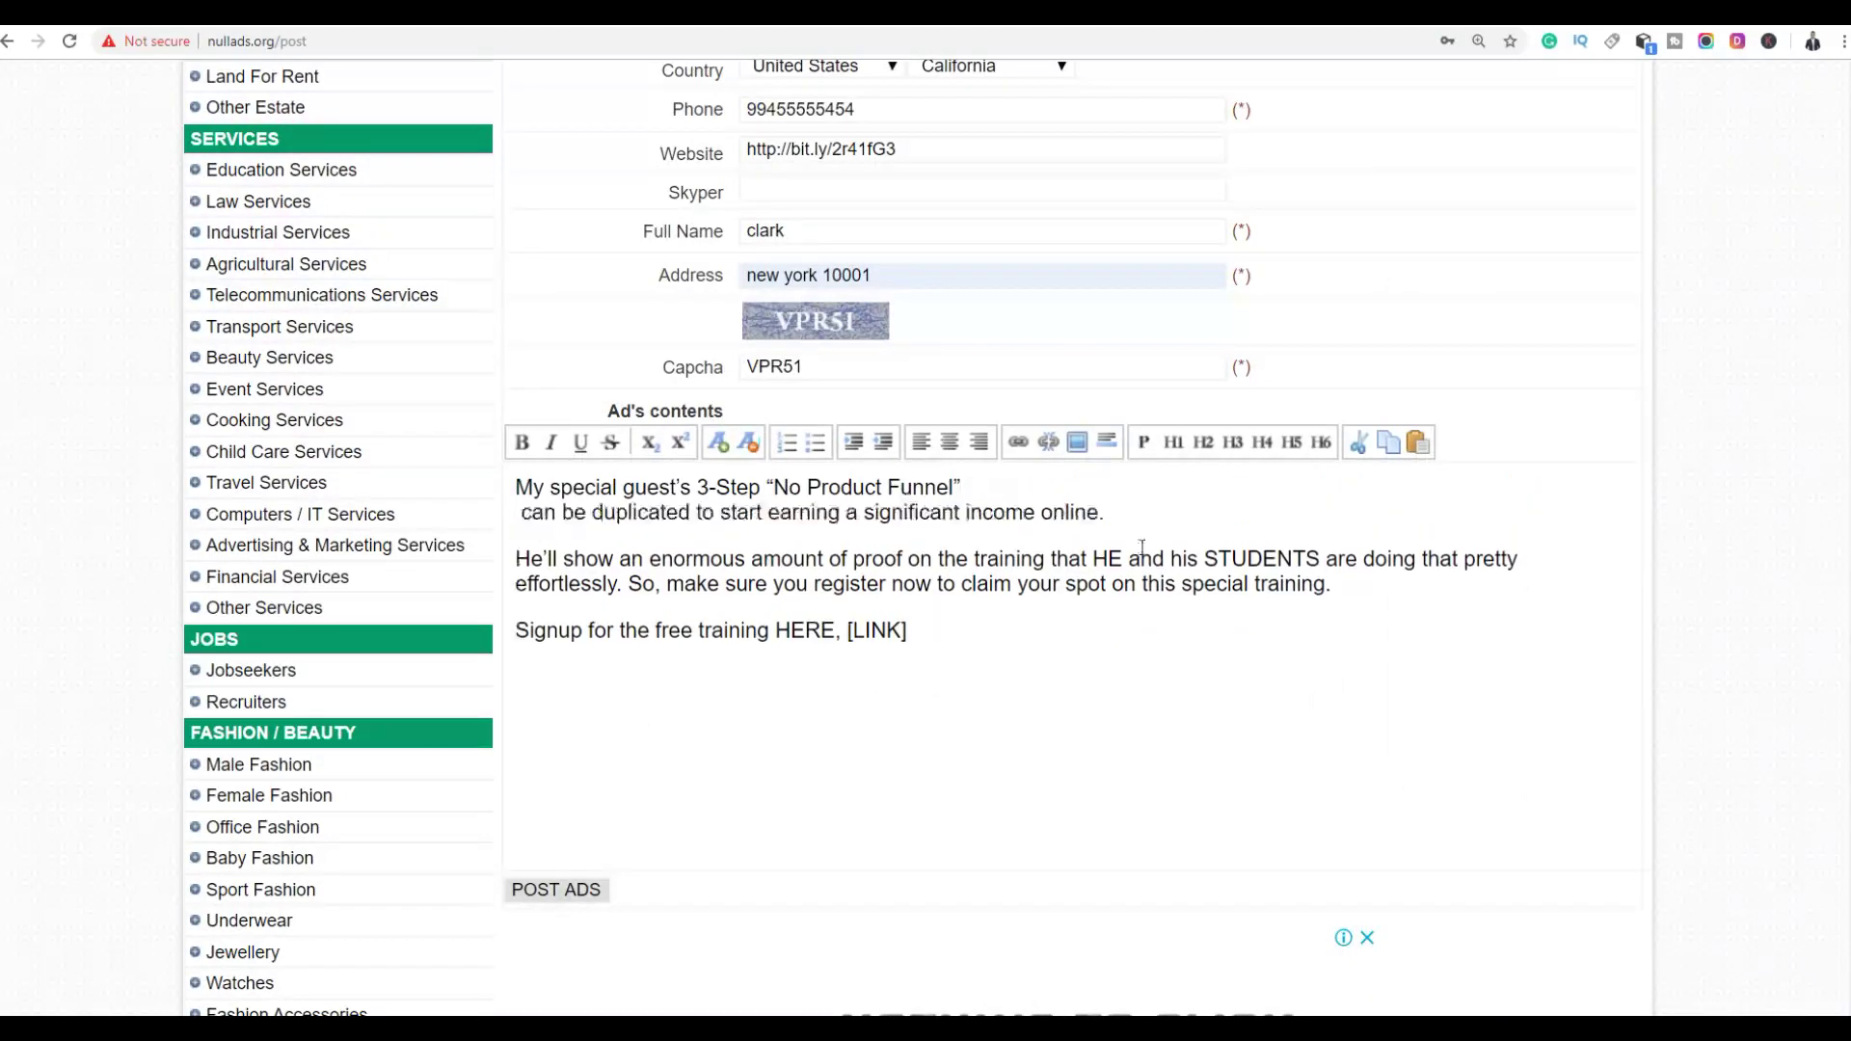
{"action": "left_click", "coordinate": [968, 559]}
{"action": "key", "text": "shift+Return"}
{"action": "left_click", "coordinate": [1005, 584]}
{"action": "key", "text": "shift+Return"}
{"action": "left_click", "coordinate": [1022, 608]}
{"action": "key", "text": "shift+Return"}
{"action": "left_click", "coordinate": [1011, 588]}
{"action": "key", "text": "shift+Return"}
Select the [LINK] placeholder at the end of the ad text
{"action": "scroll", "coordinate": [924, 598], "scroll_direction": "down", "scroll_amount": 1}
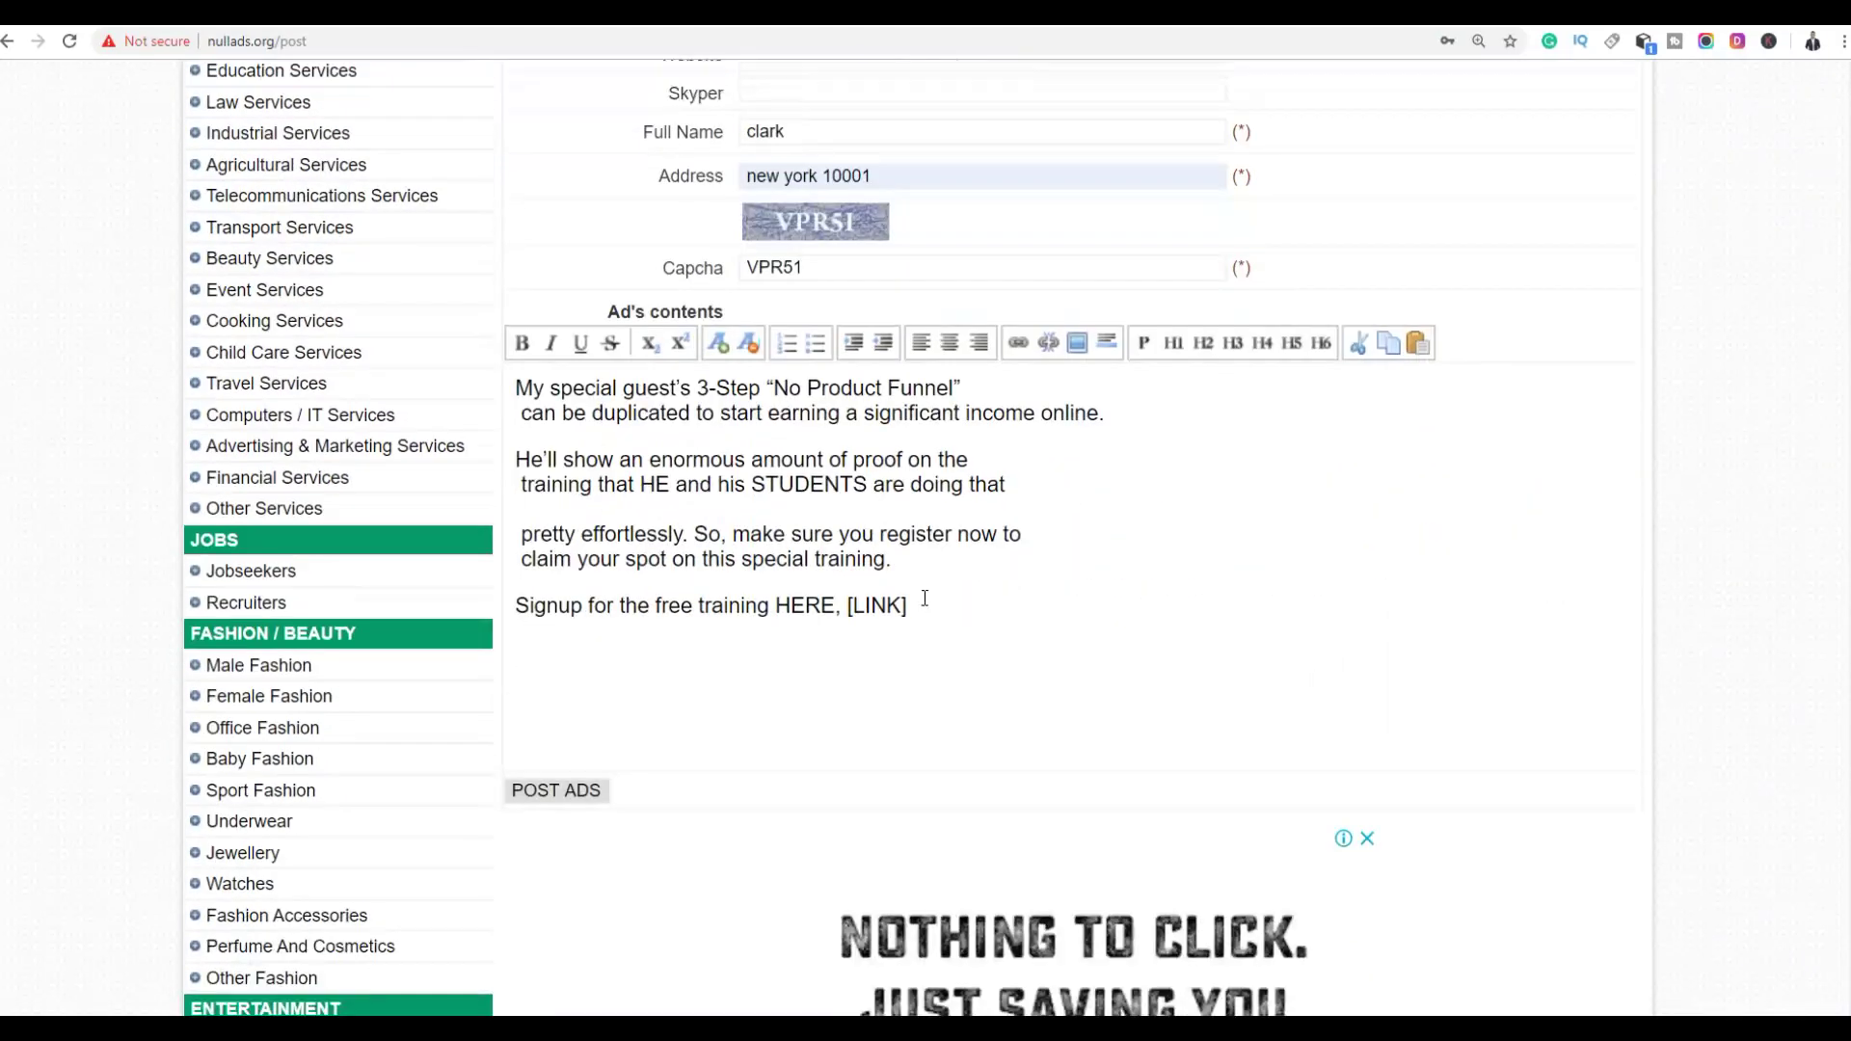
{"action": "left_click_drag", "start_coordinate": [778, 605], "coordinate": [904, 607]}
{"action": "left_click", "coordinate": [904, 607]}
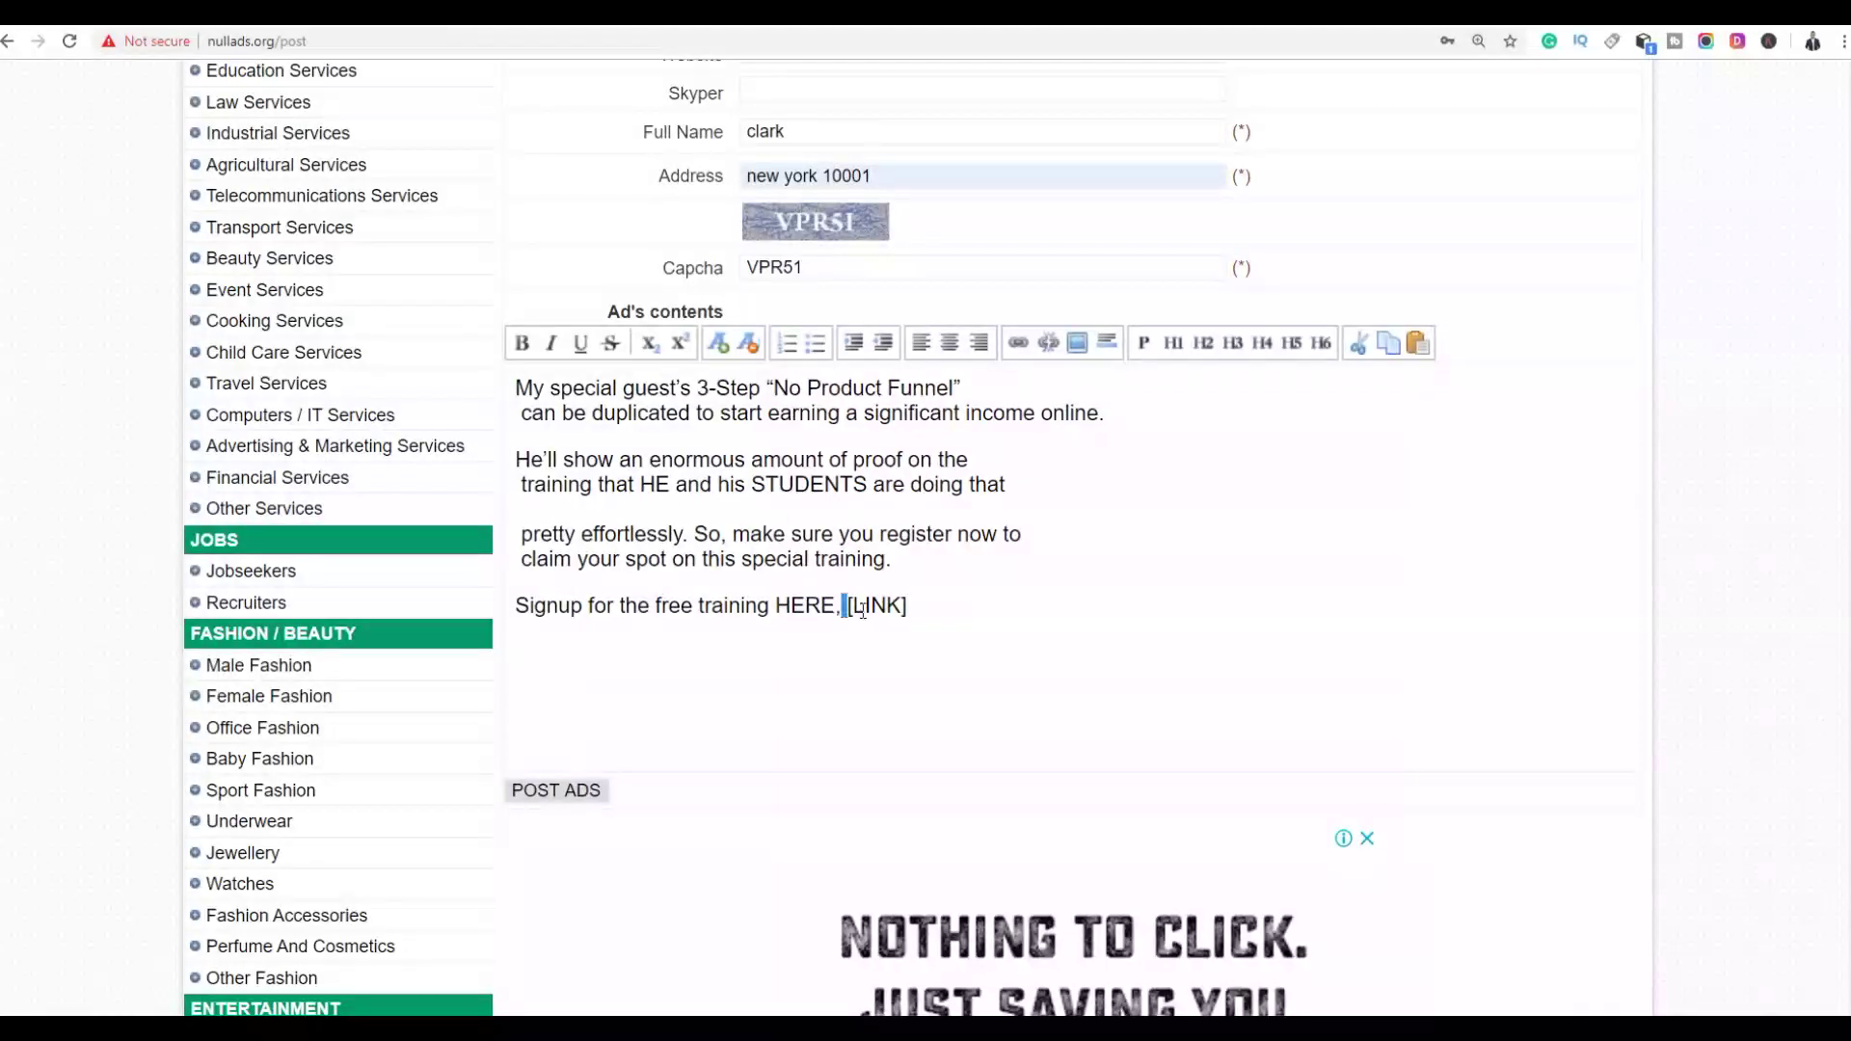
{"action": "left_click_drag", "start_coordinate": [863, 609], "coordinate": [924, 611]}
{"action": "key", "text": "BackSpace"}
{"action": "type", "text": "http://bit.ly/2r41fG3"}
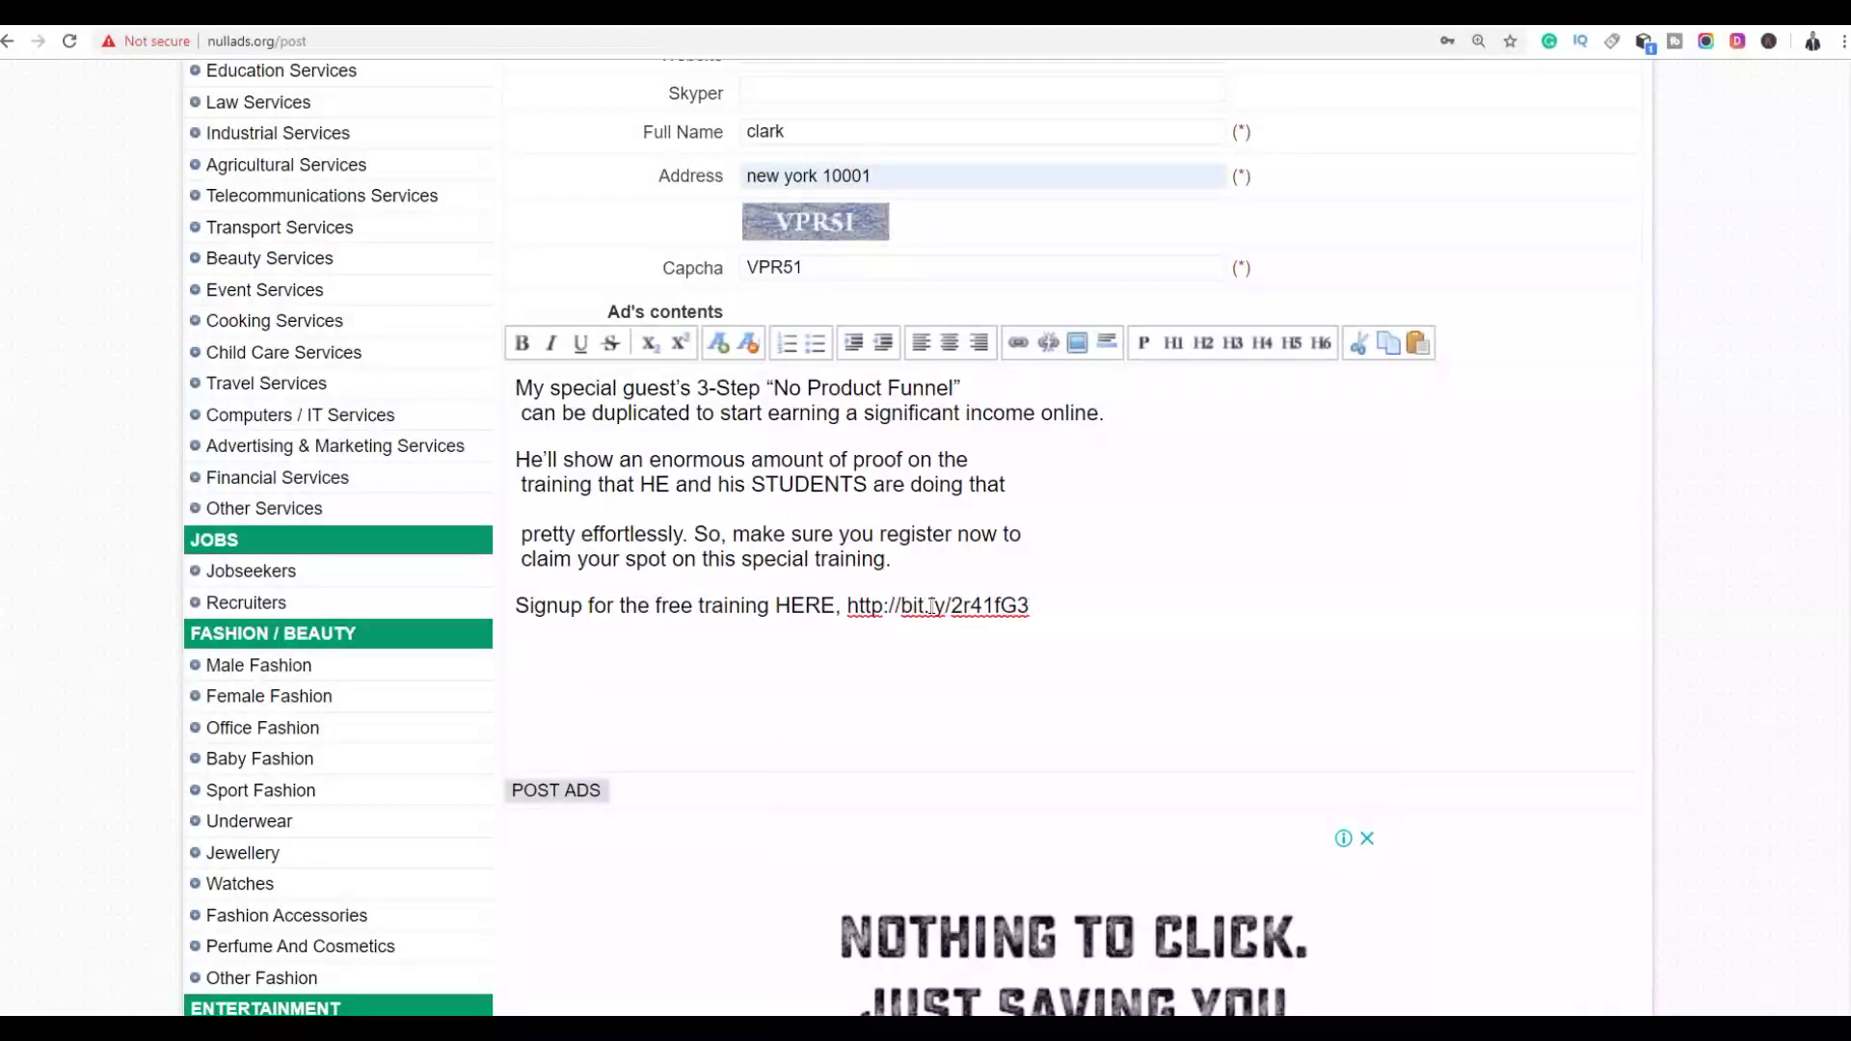
{"action": "left_click_drag", "start_coordinate": [1052, 622], "coordinate": [854, 609]}
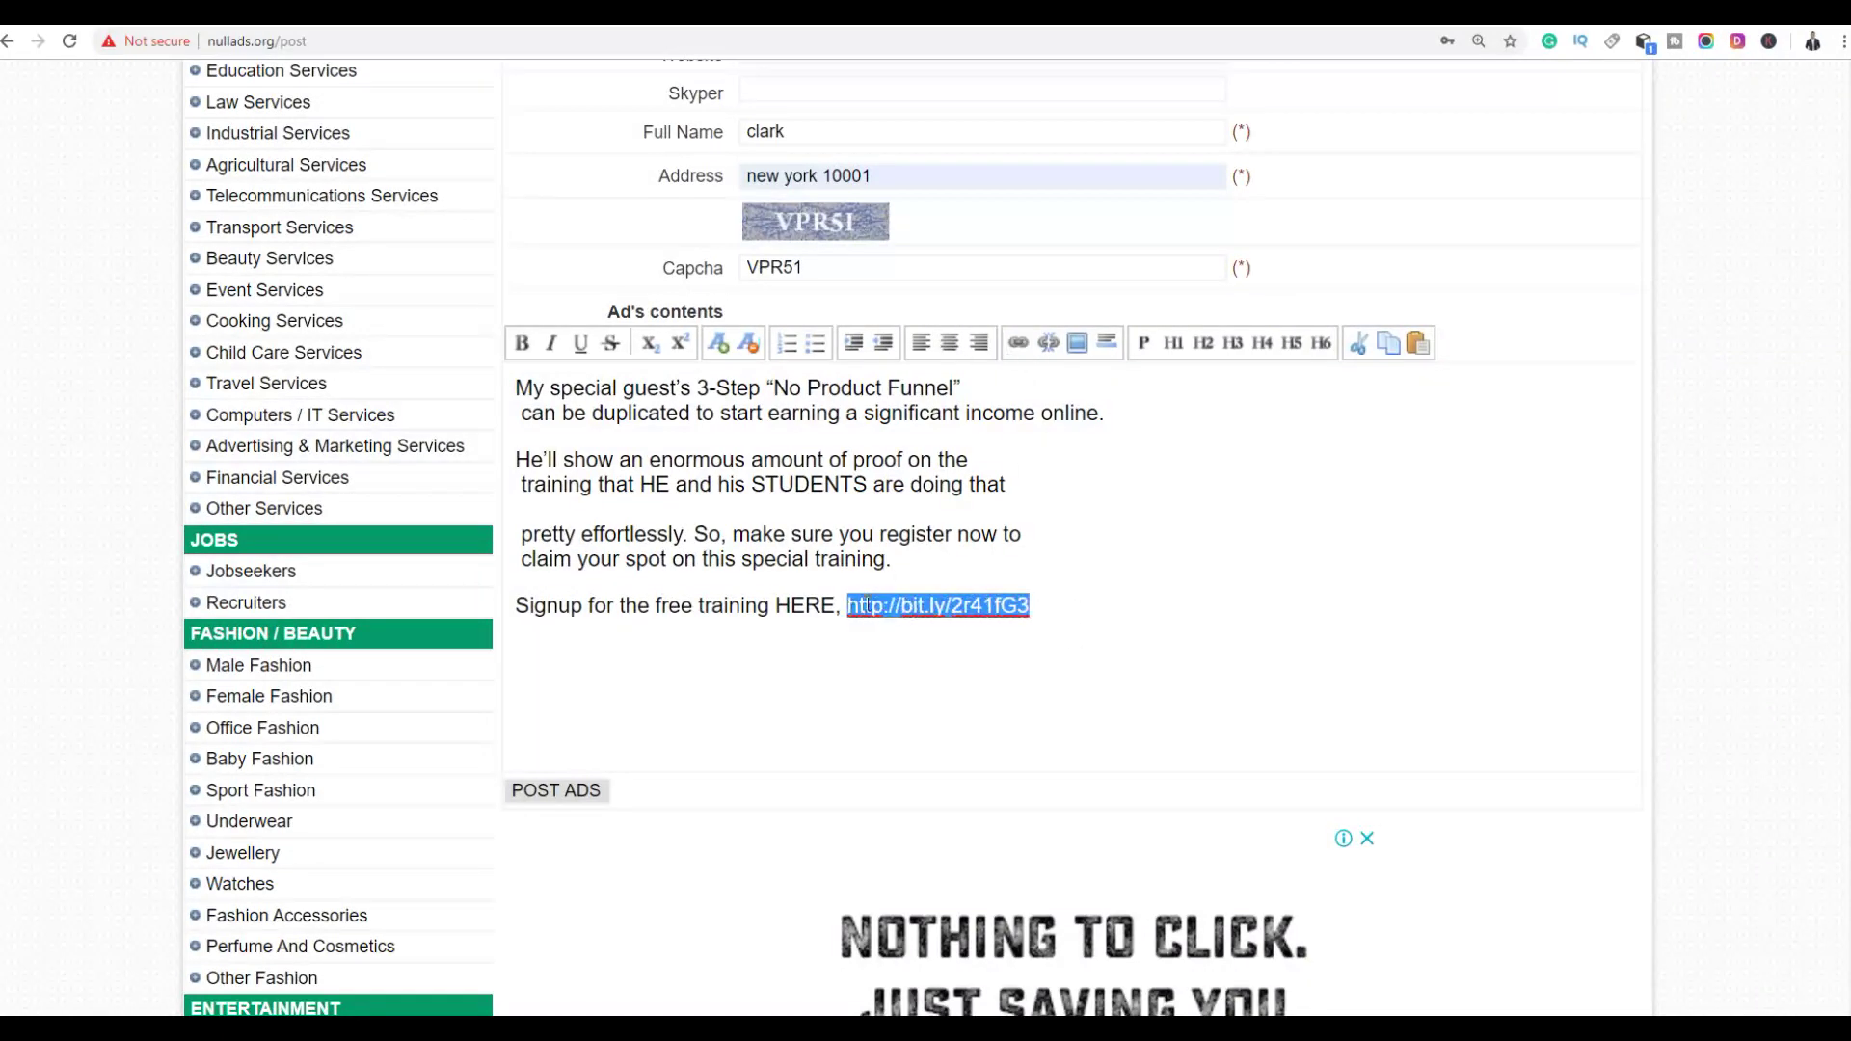
{"action": "left_click", "coordinate": [1018, 343]}
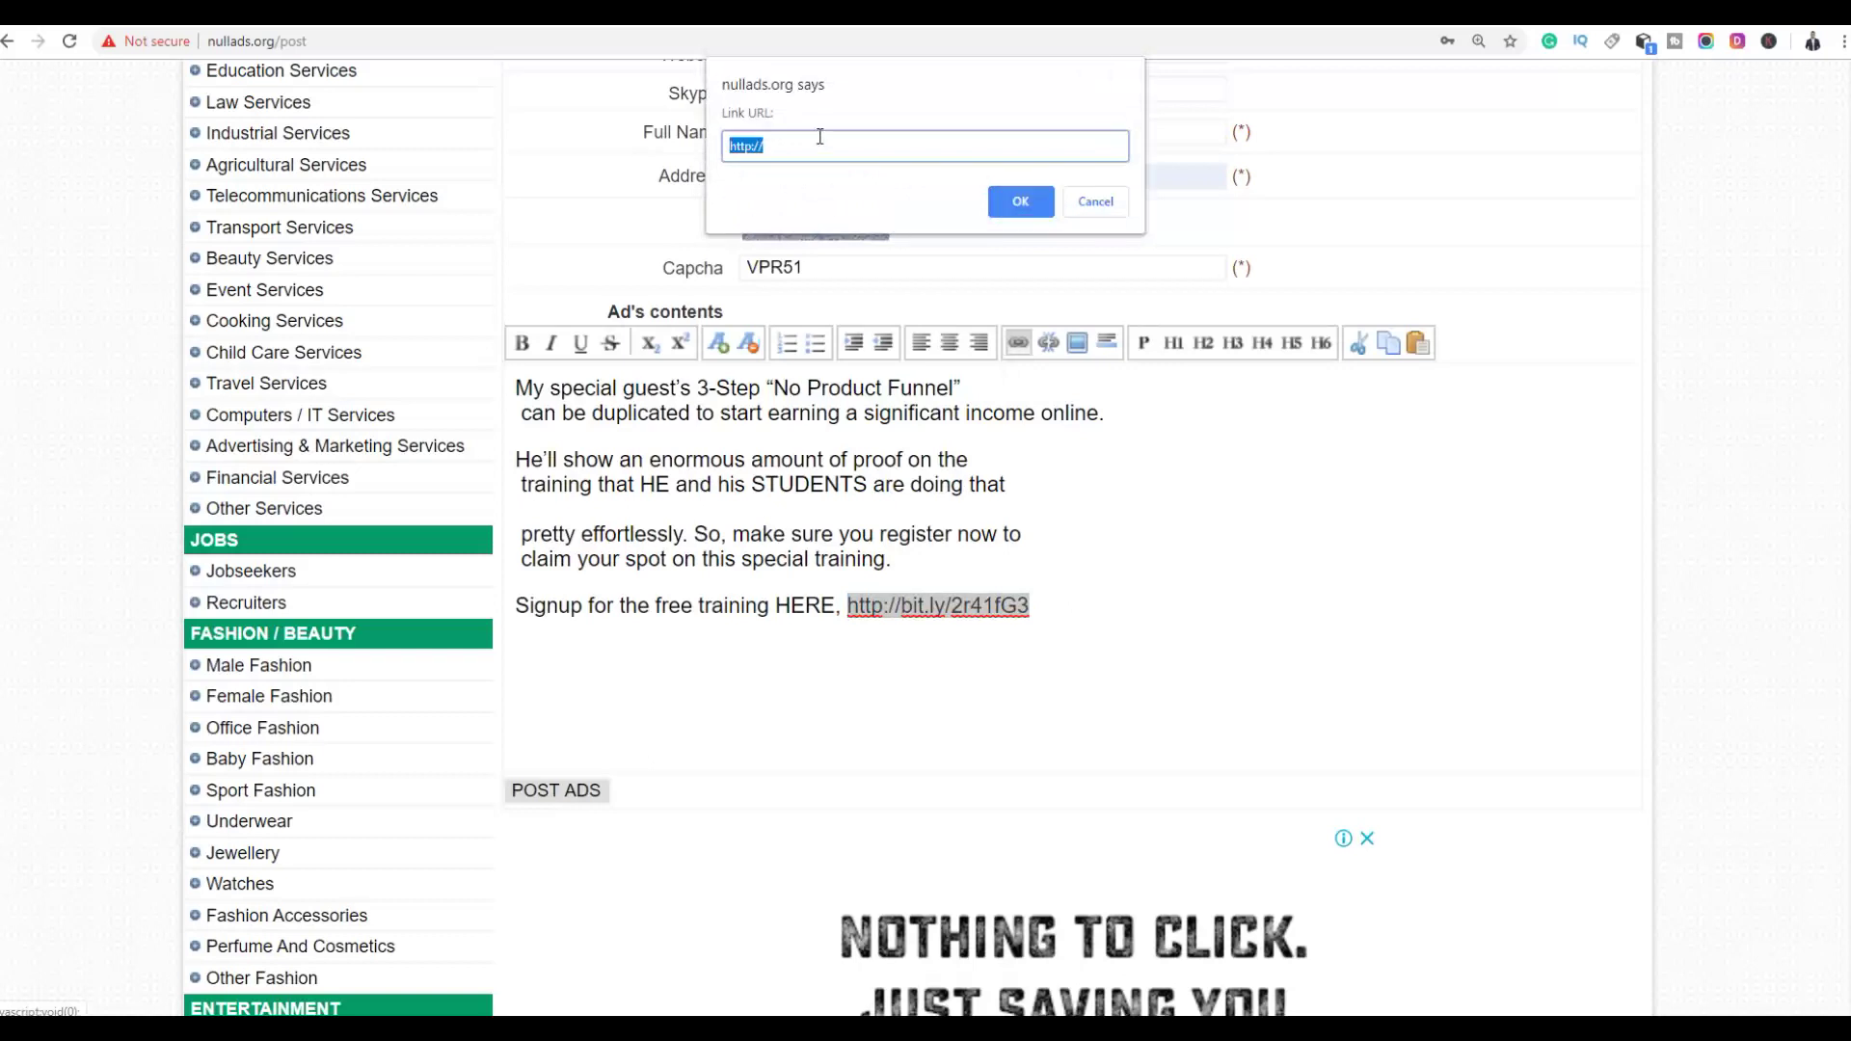
{"action": "type", "text": "http://bit.ly/2r41fG3"}
{"action": "left_click", "coordinate": [1020, 202]}
{"action": "left_click", "coordinate": [953, 532]}
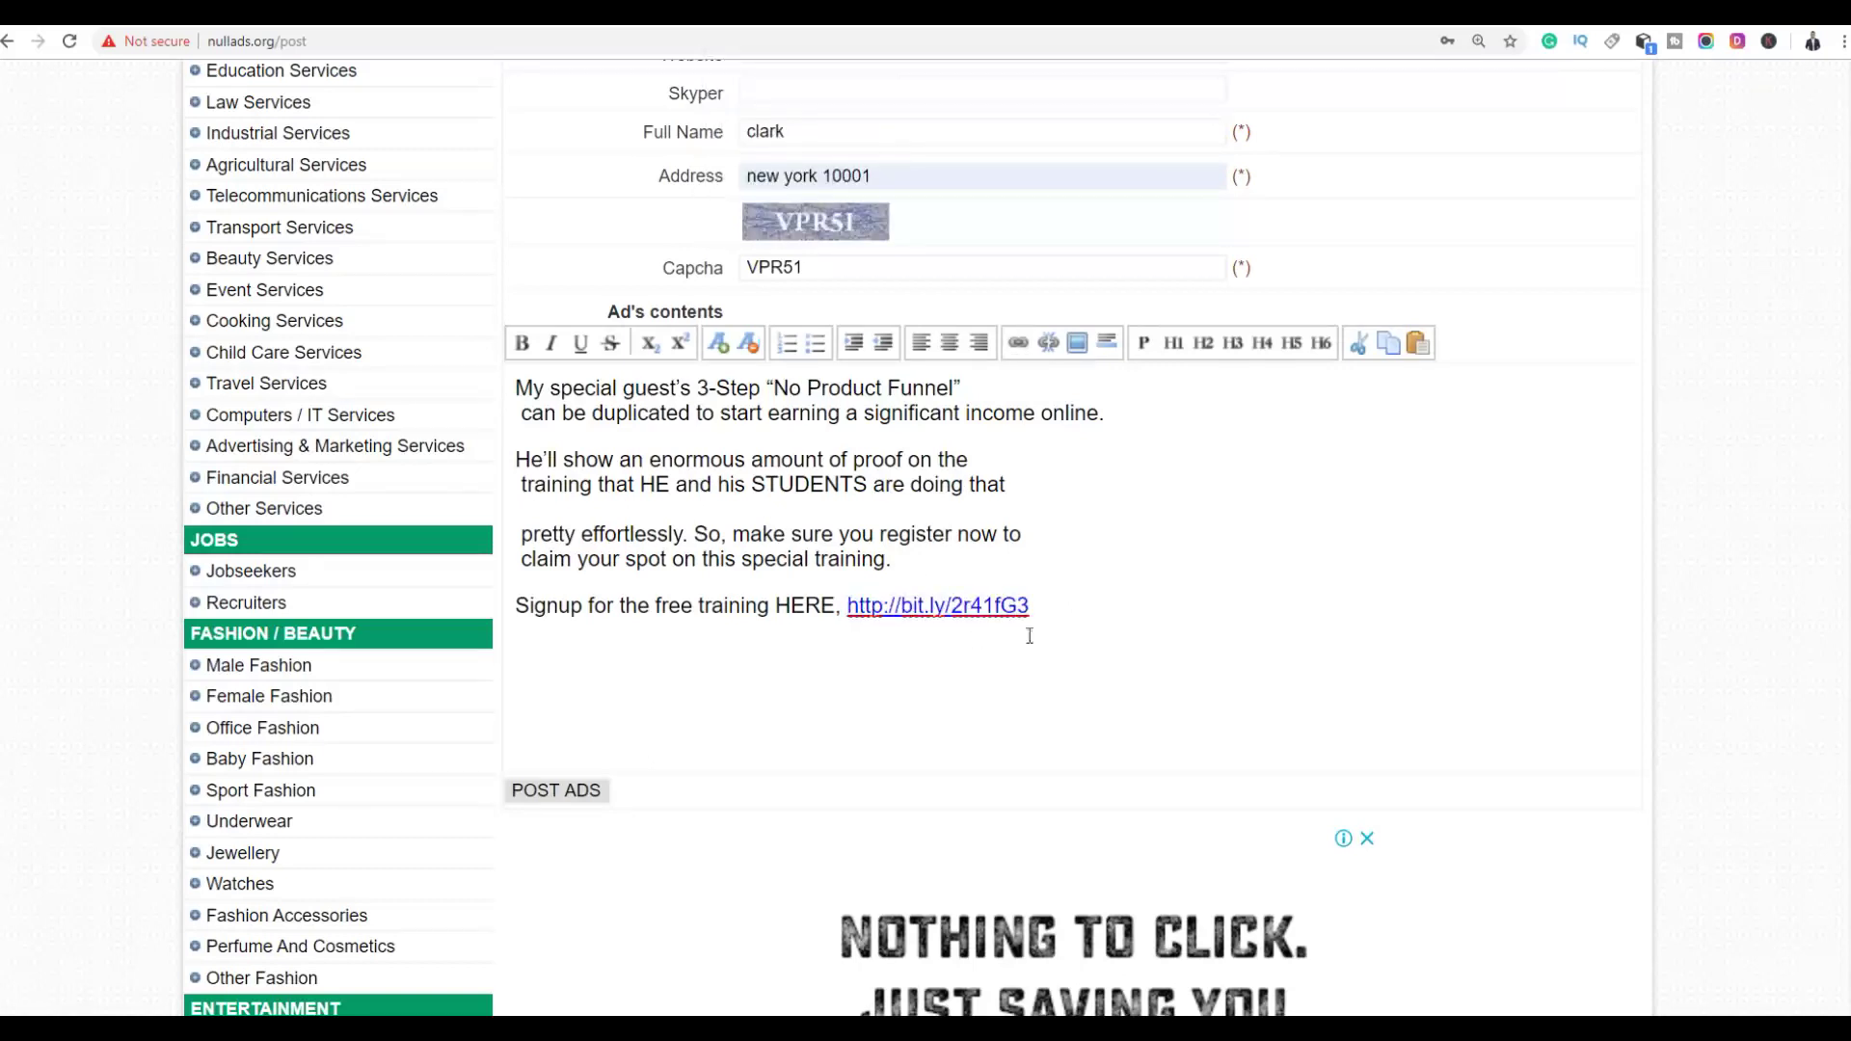
Make the bit.ly link bold, larger and blue, then review the finished ad
{"action": "left_click_drag", "start_coordinate": [1047, 616], "coordinate": [861, 618]}
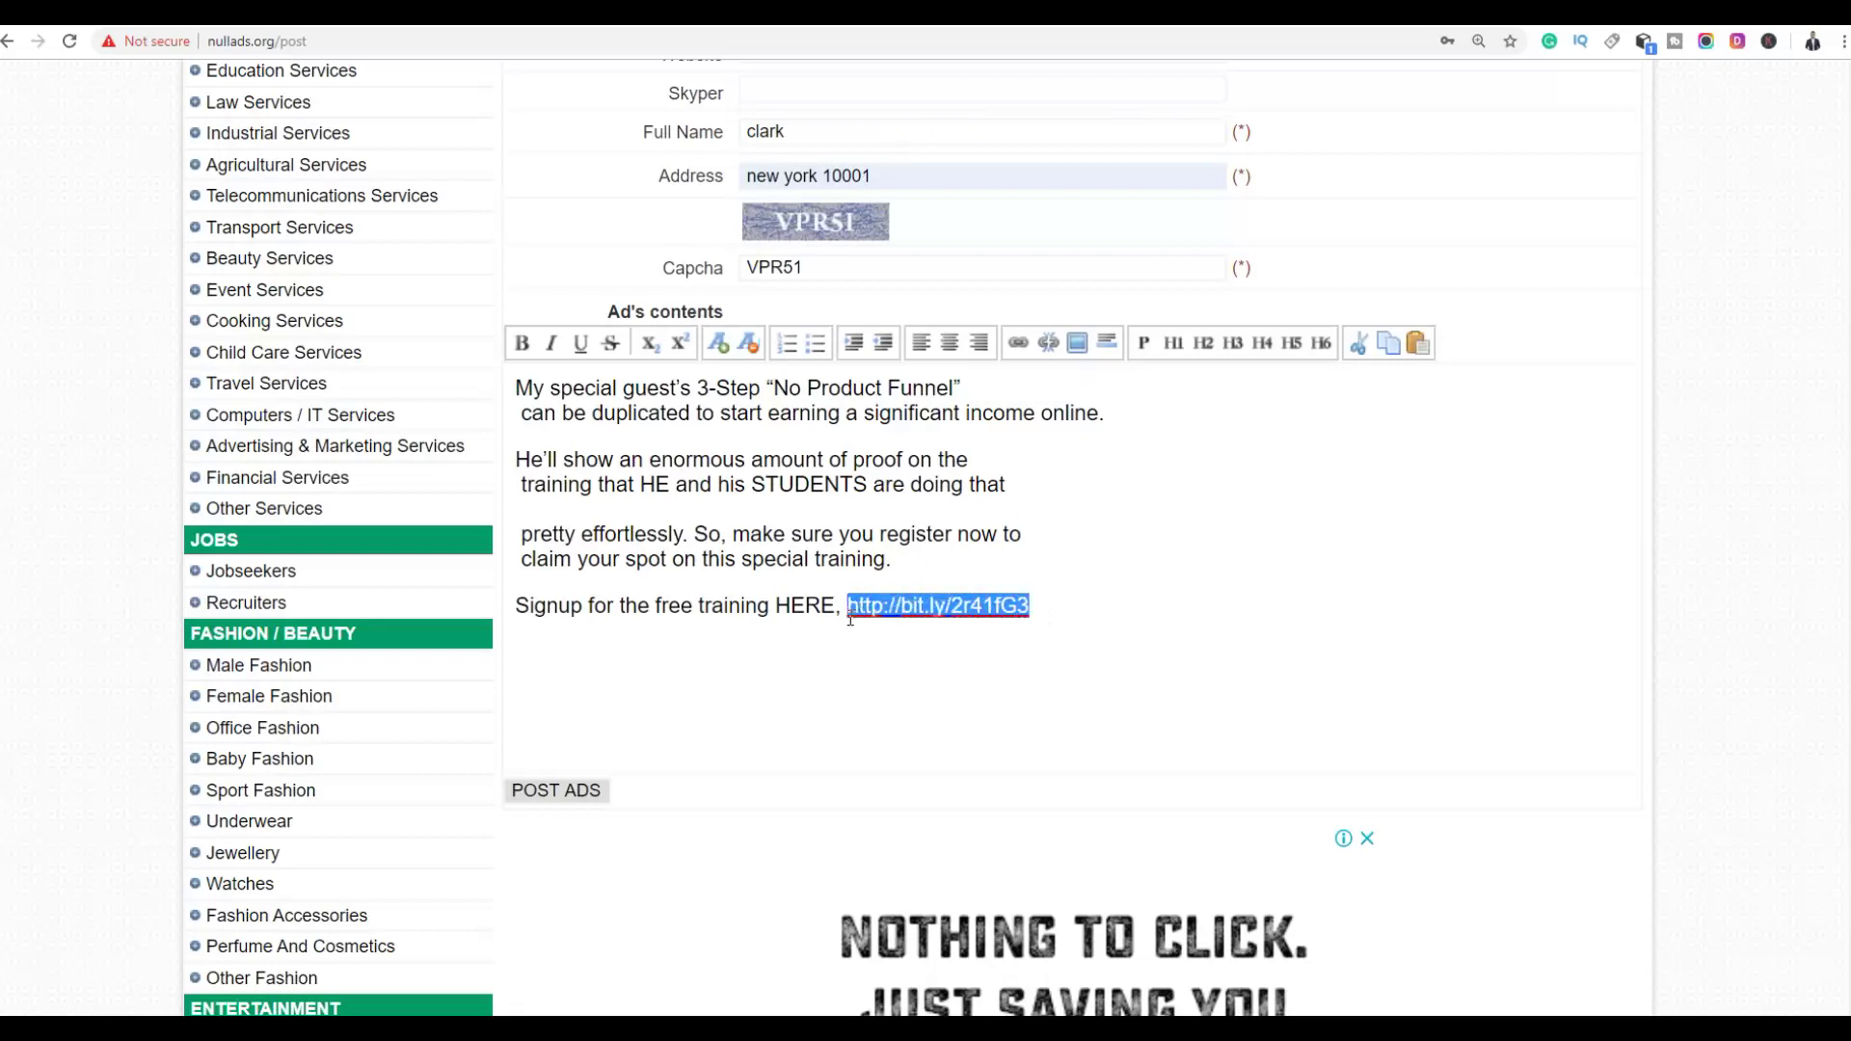
{"action": "left_click", "coordinate": [522, 343]}
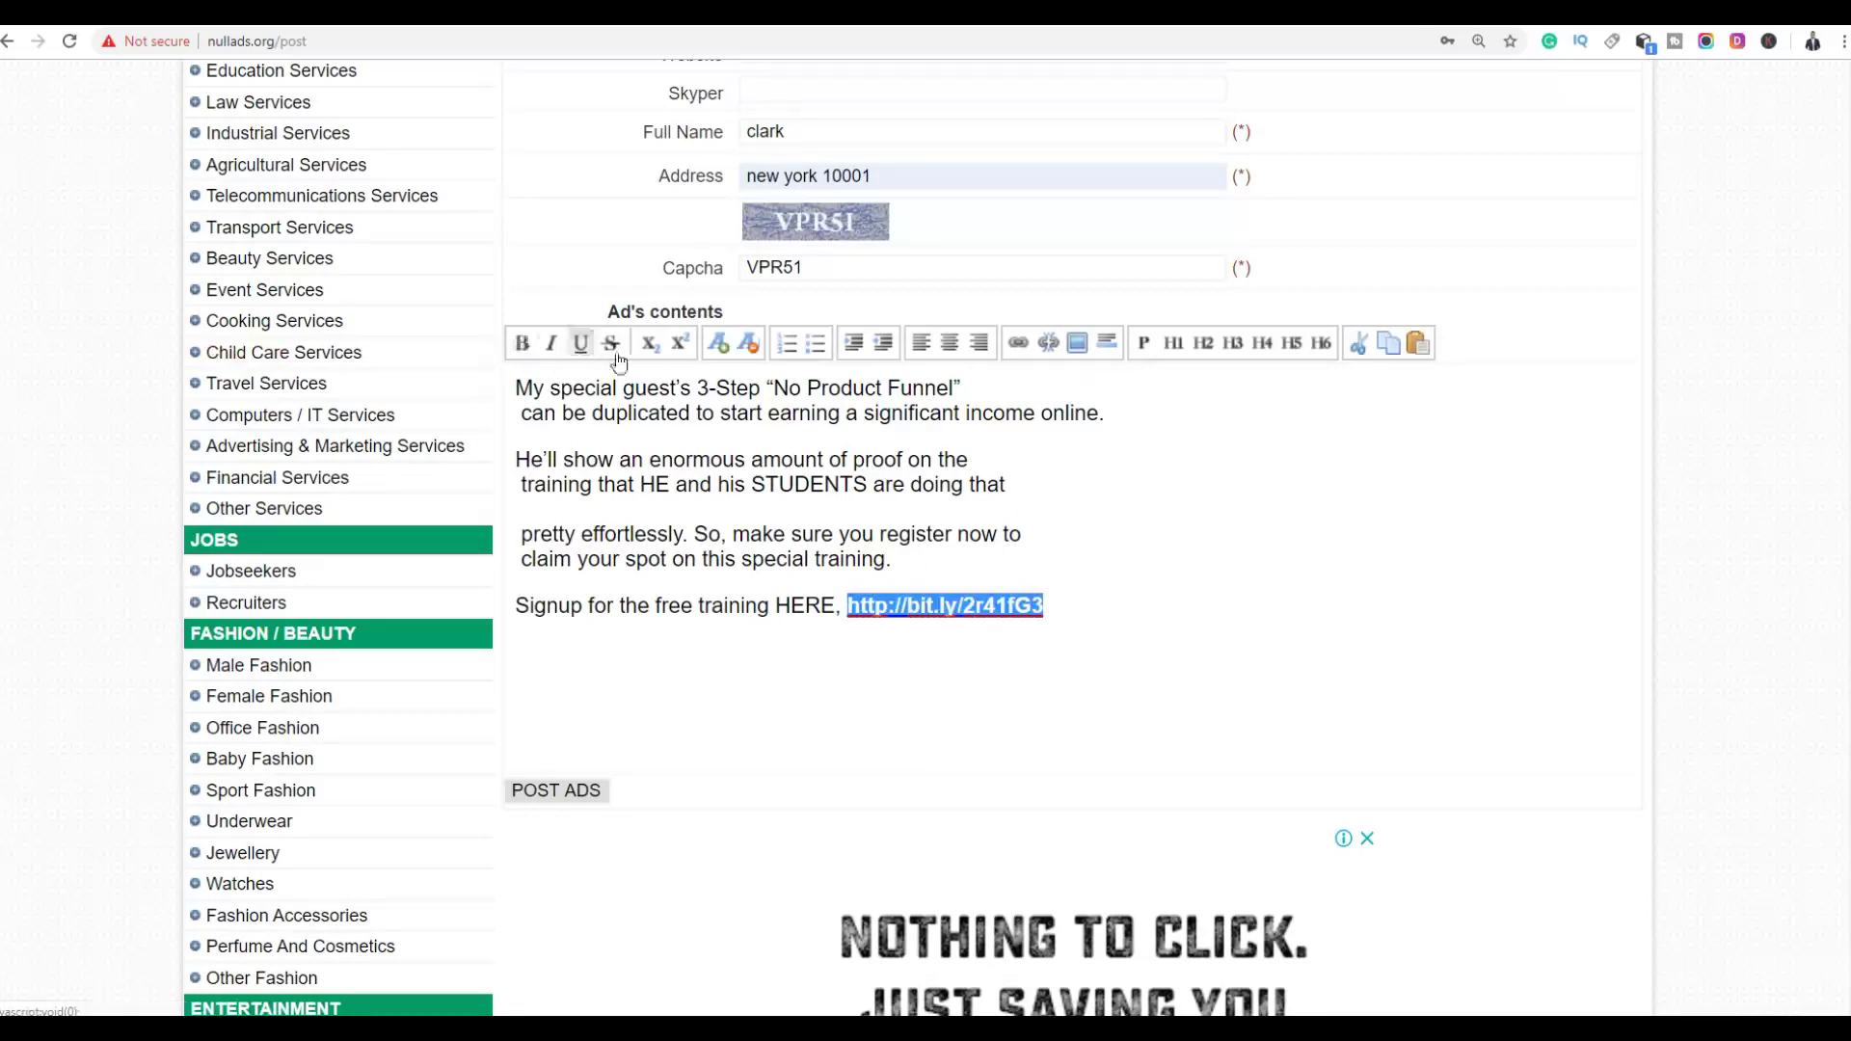
{"action": "left_click", "coordinate": [718, 345]}
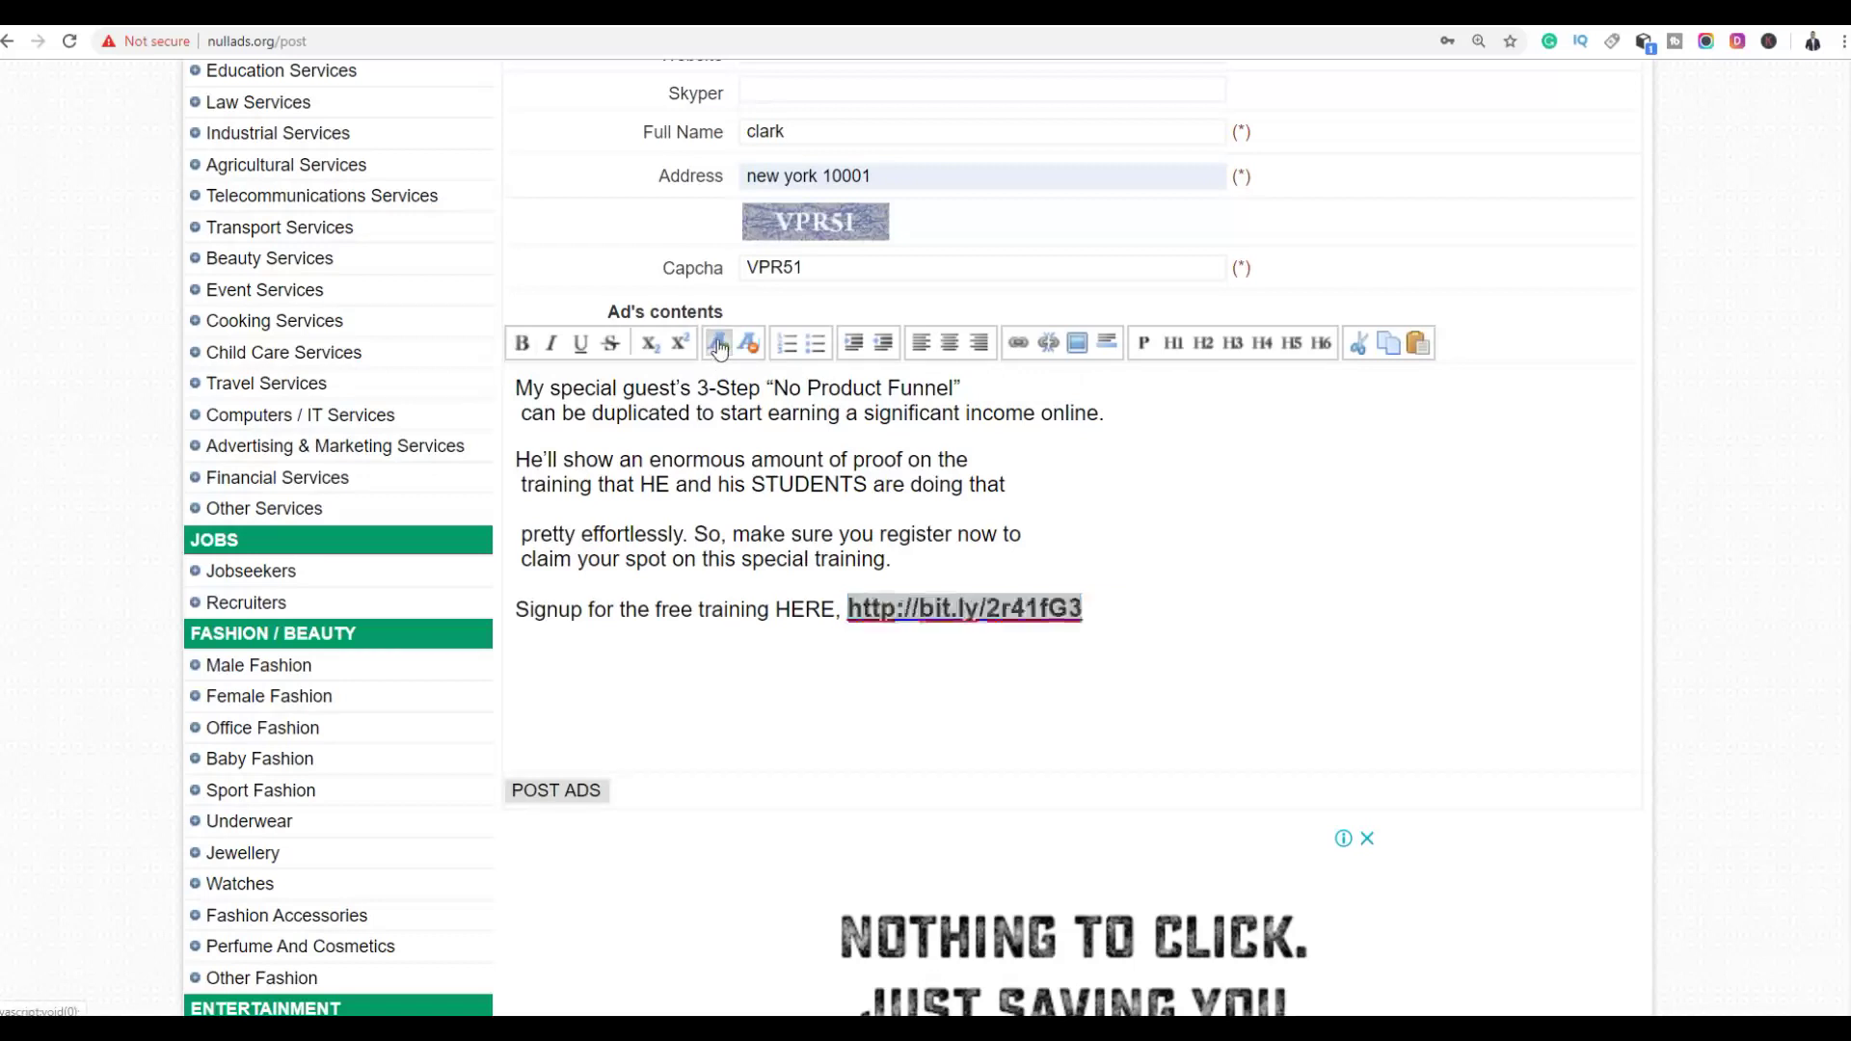
{"action": "left_click", "coordinate": [779, 484]}
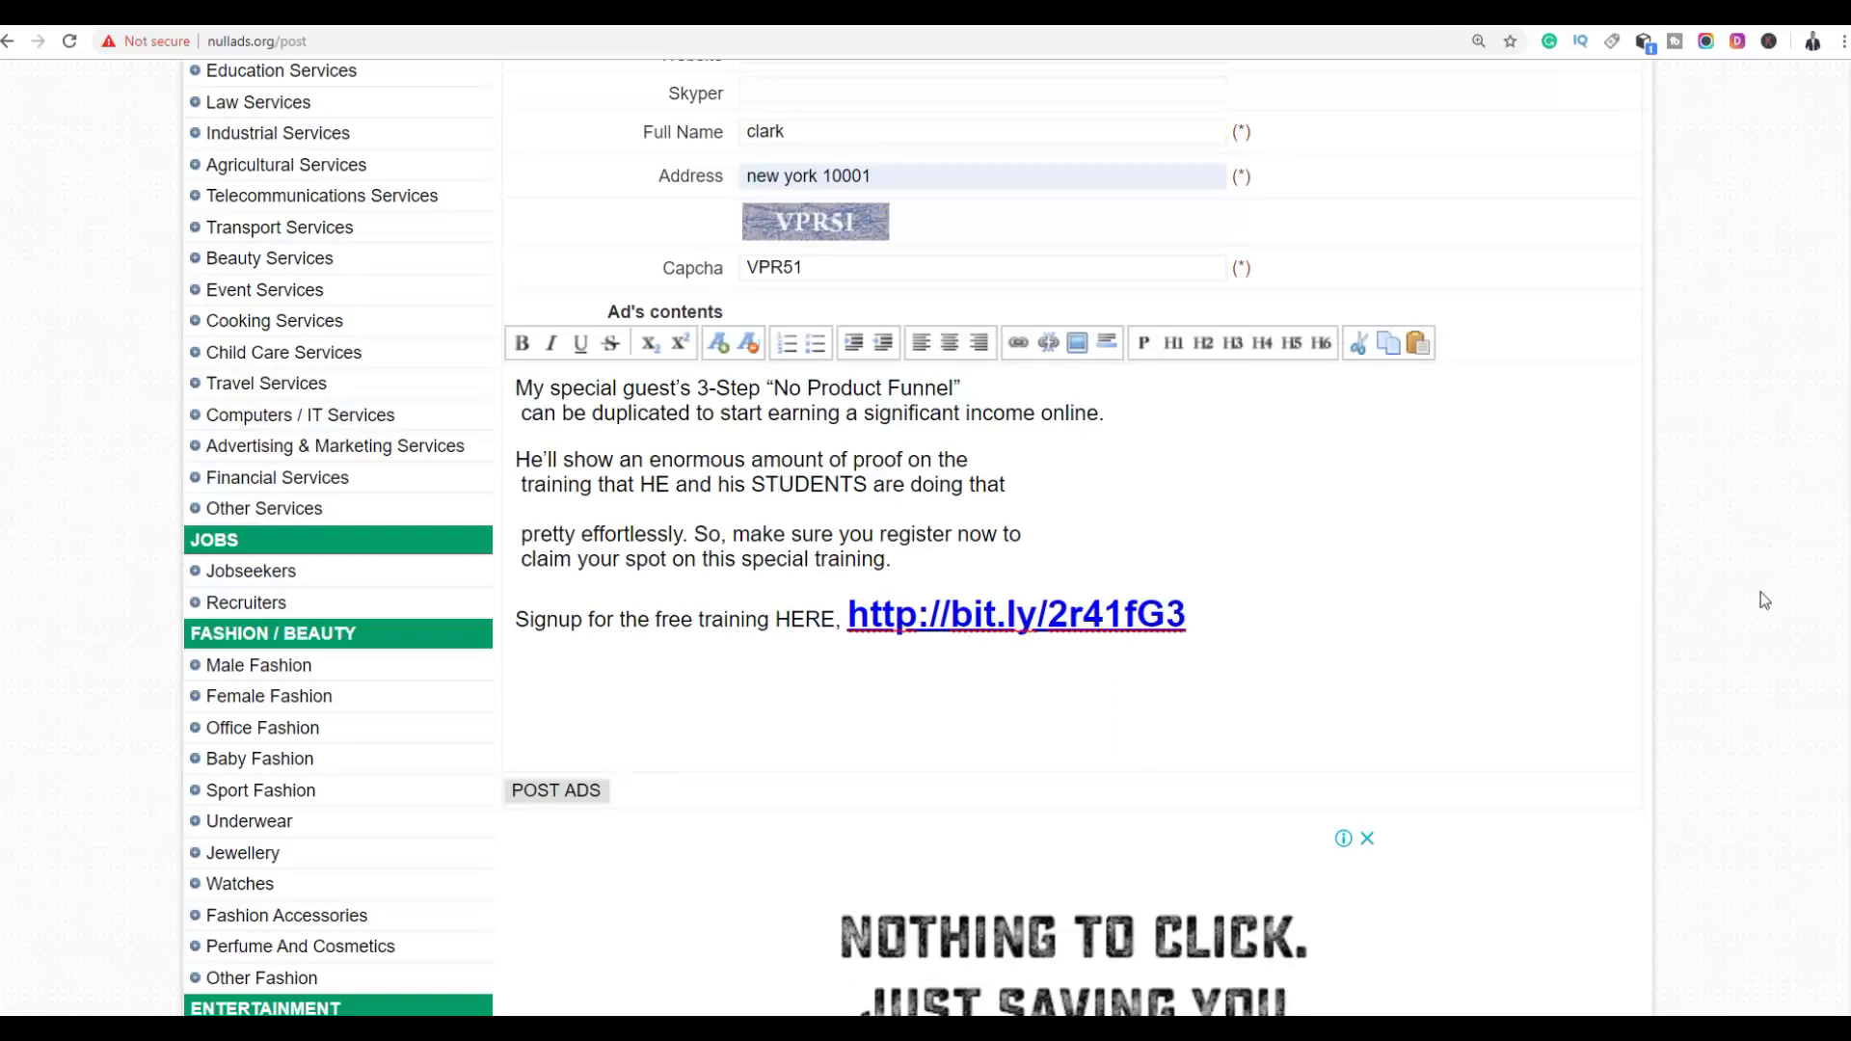
{"action": "scroll", "coordinate": [1758, 586], "scroll_direction": "up", "scroll_amount": 5}
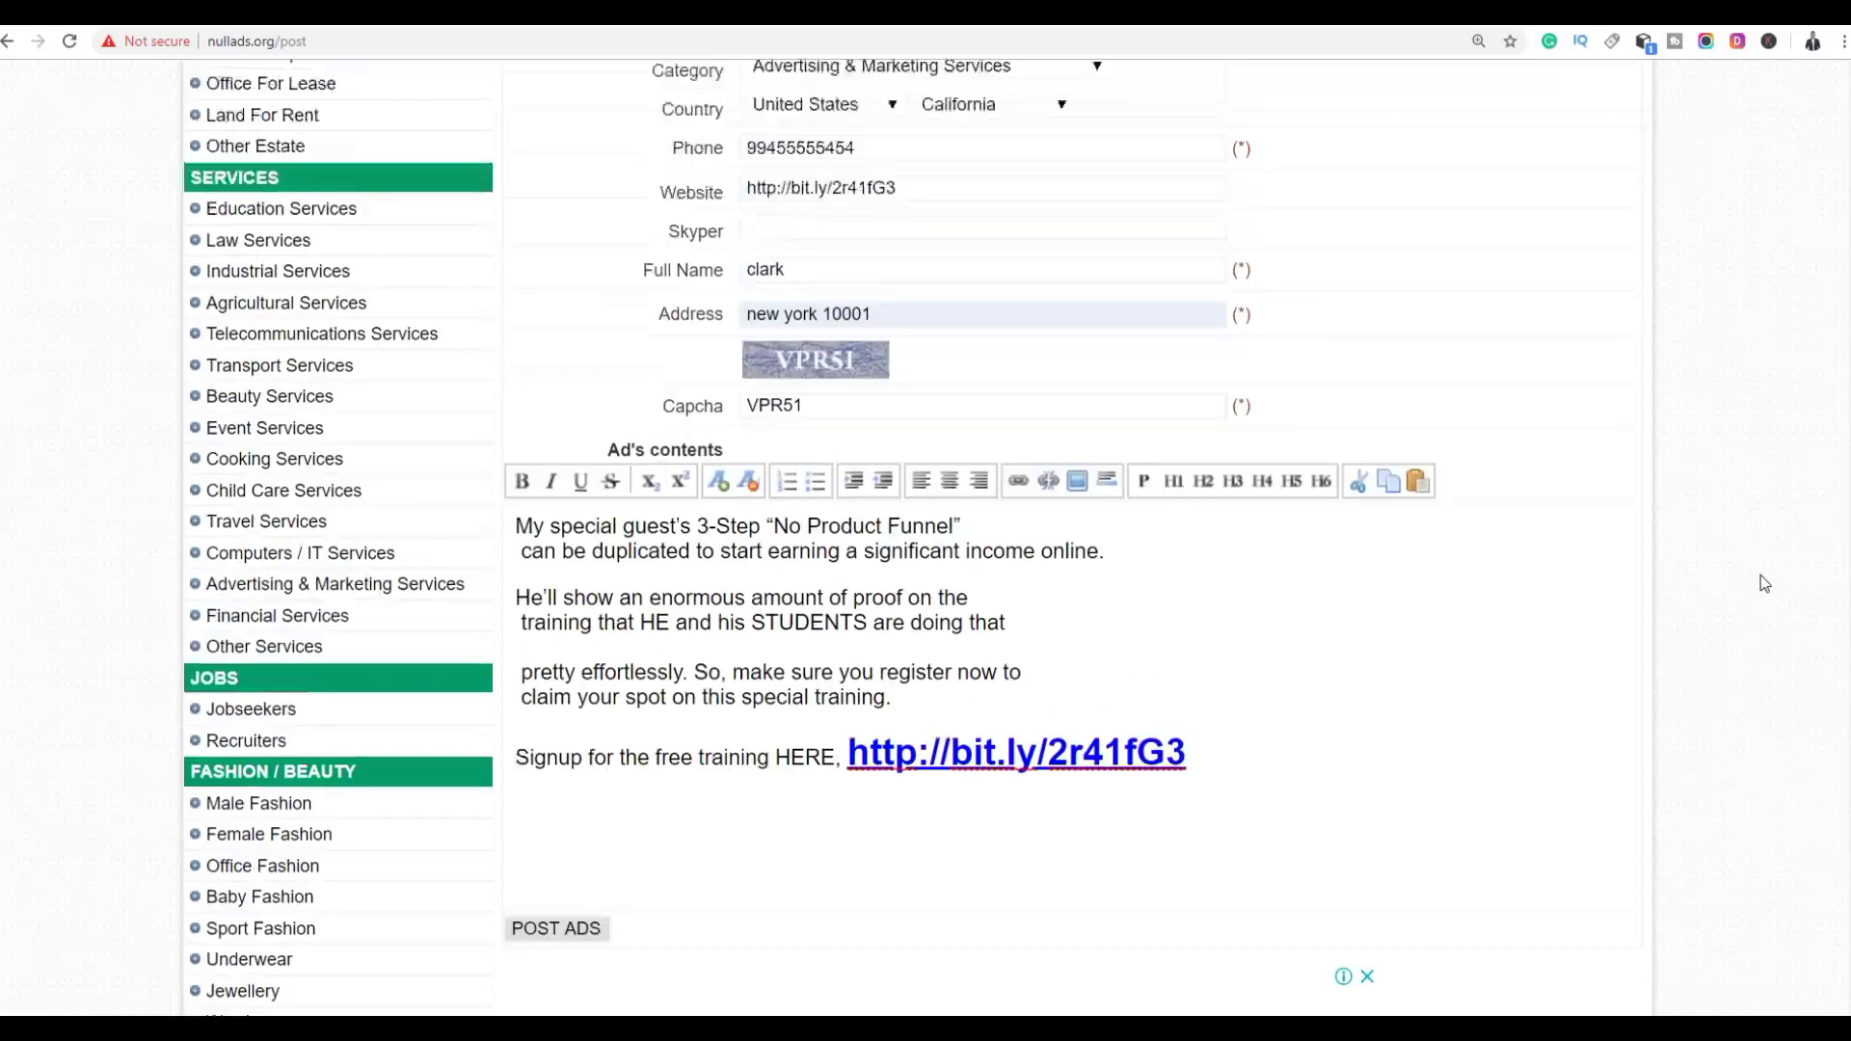
{"action": "scroll", "coordinate": [1758, 580], "scroll_direction": "up", "scroll_amount": 3}
{"action": "scroll", "coordinate": [1724, 460], "scroll_direction": "down", "scroll_amount": 9}
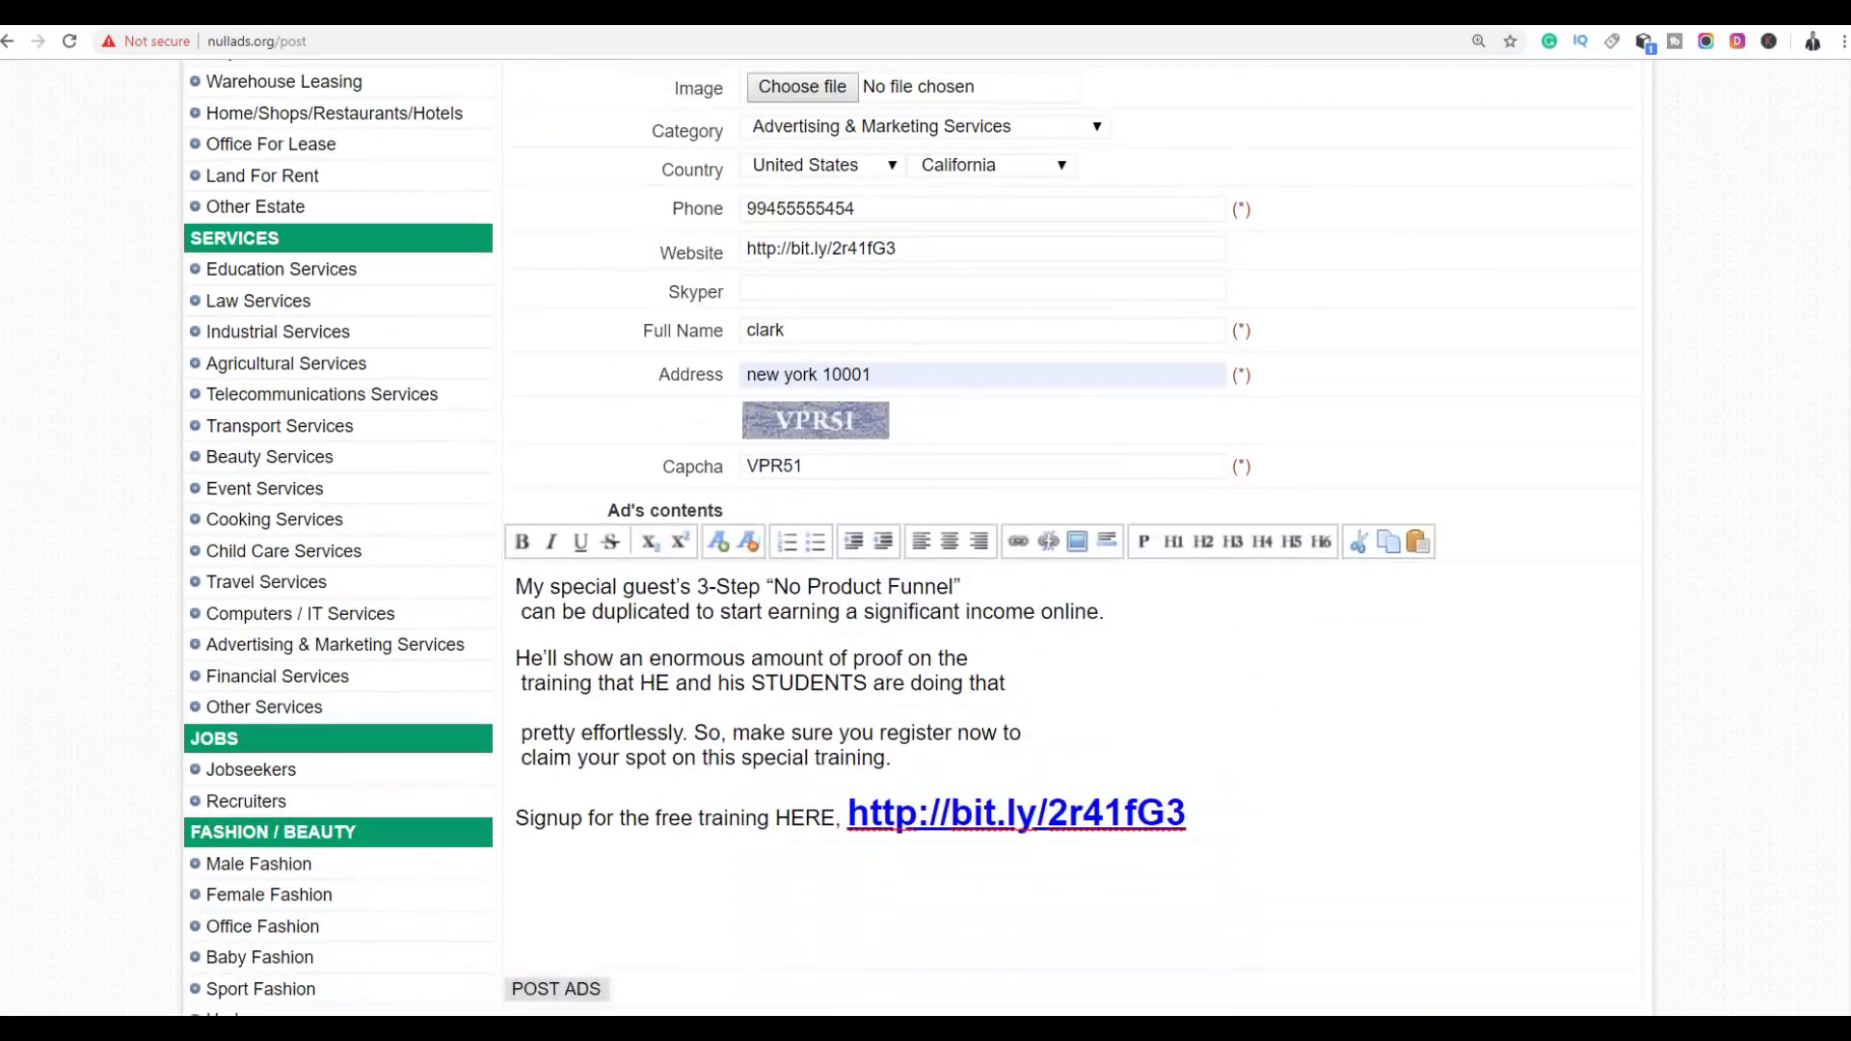
{"action": "scroll", "coordinate": [1809, 528], "scroll_direction": "down", "scroll_amount": 3}
{"action": "scroll", "coordinate": [1809, 528], "scroll_direction": "up", "scroll_amount": 5}
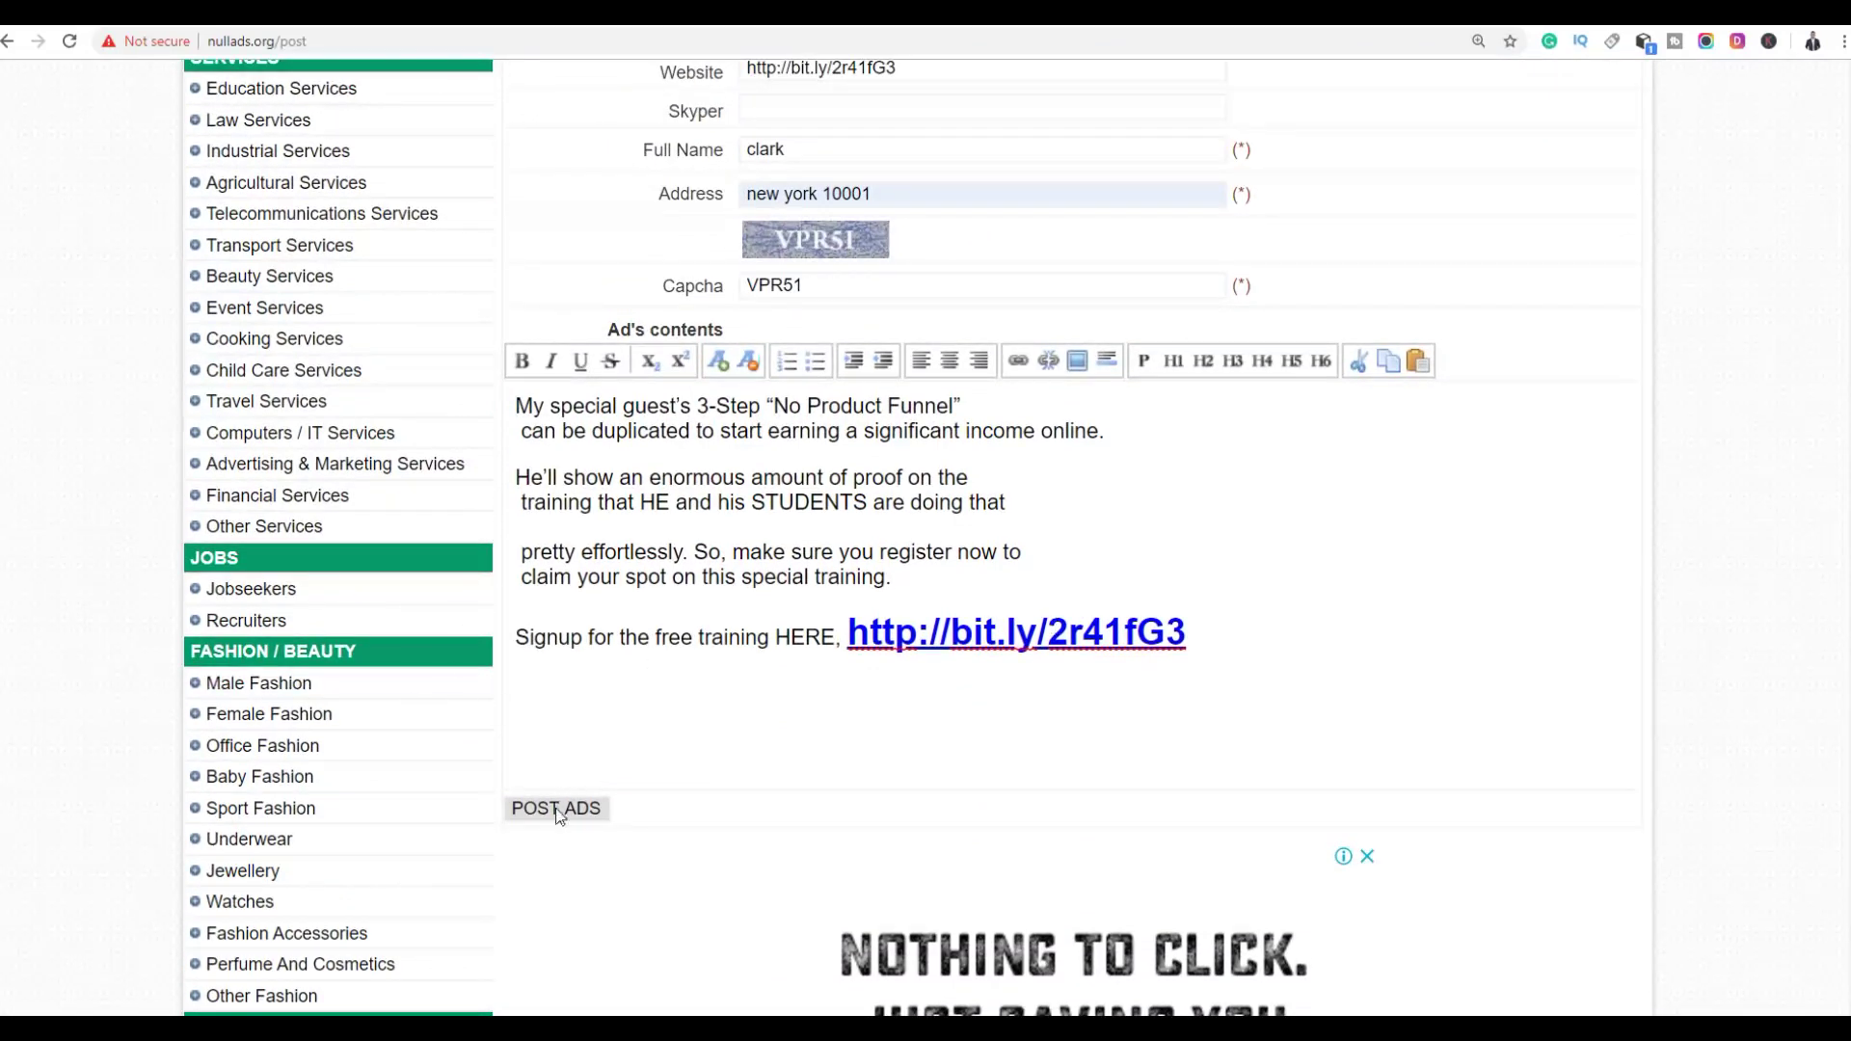
Post the finished Nullads classified ad
{"action": "left_click", "coordinate": [556, 809]}
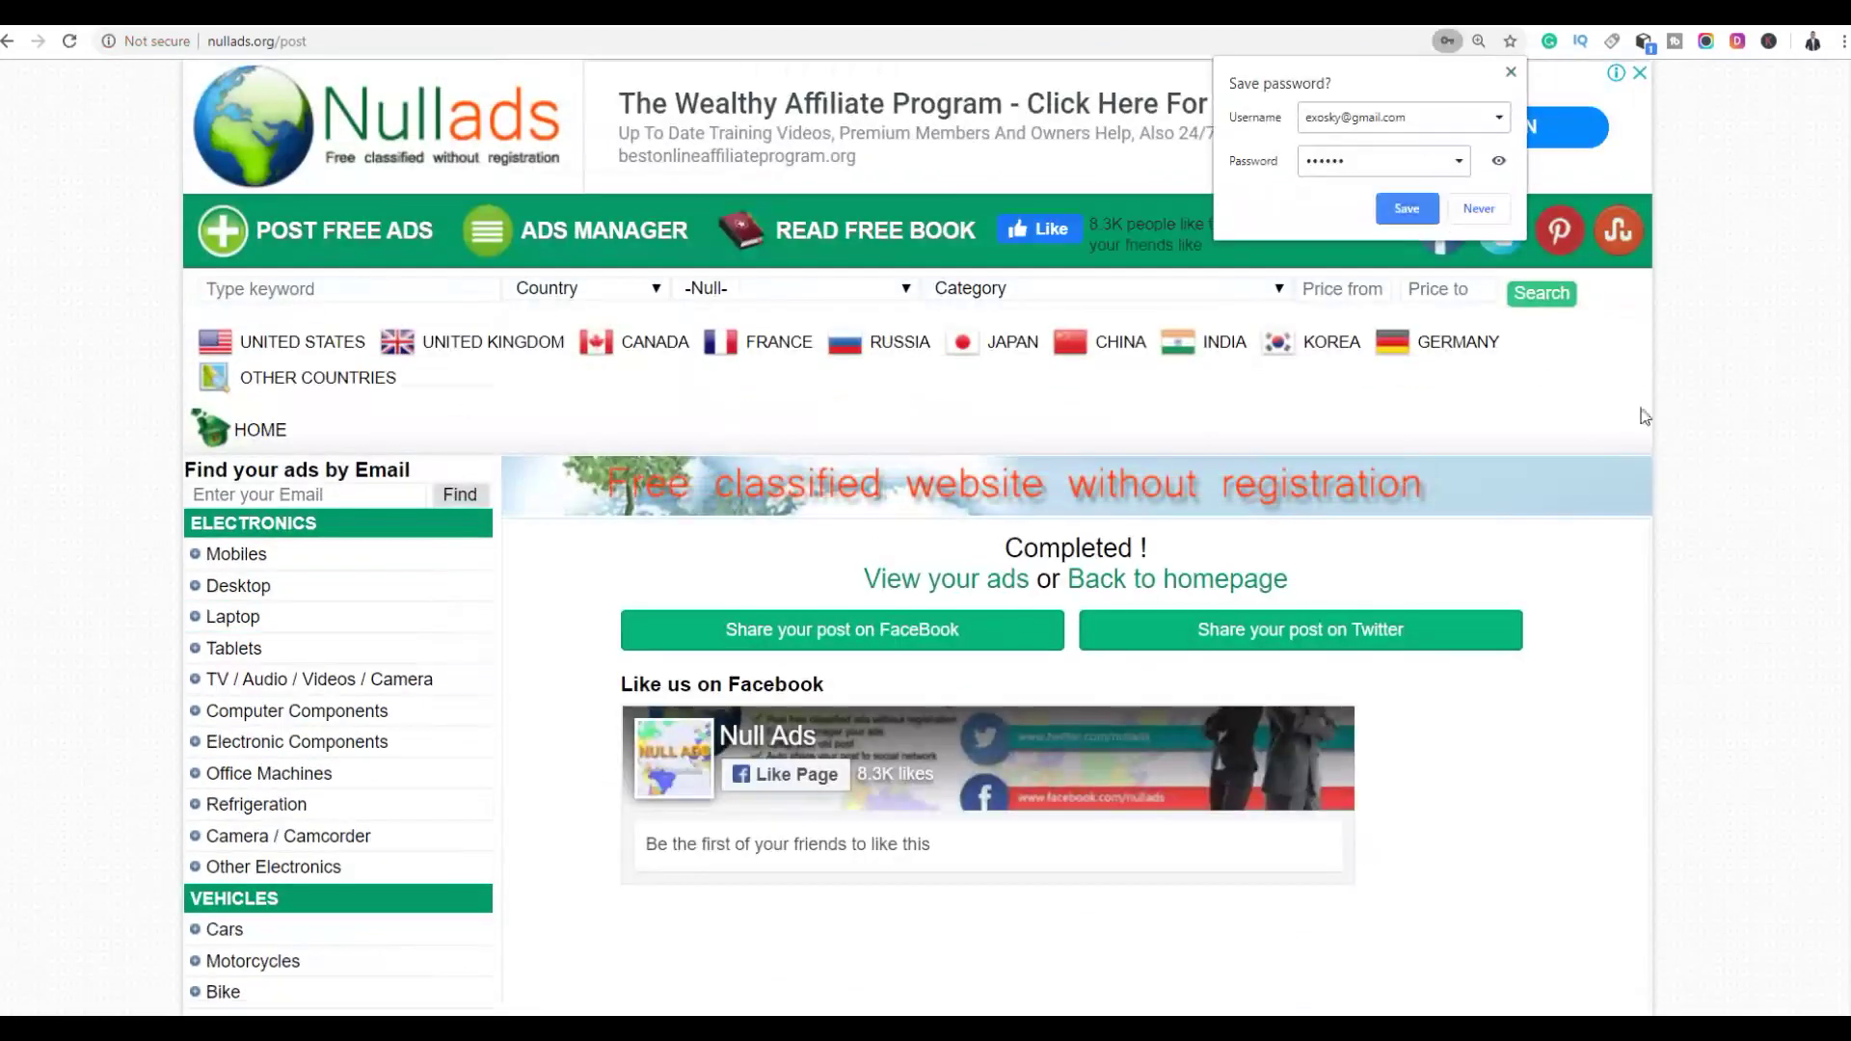
{"action": "scroll", "coordinate": [1722, 376], "scroll_direction": "down", "scroll_amount": 2}
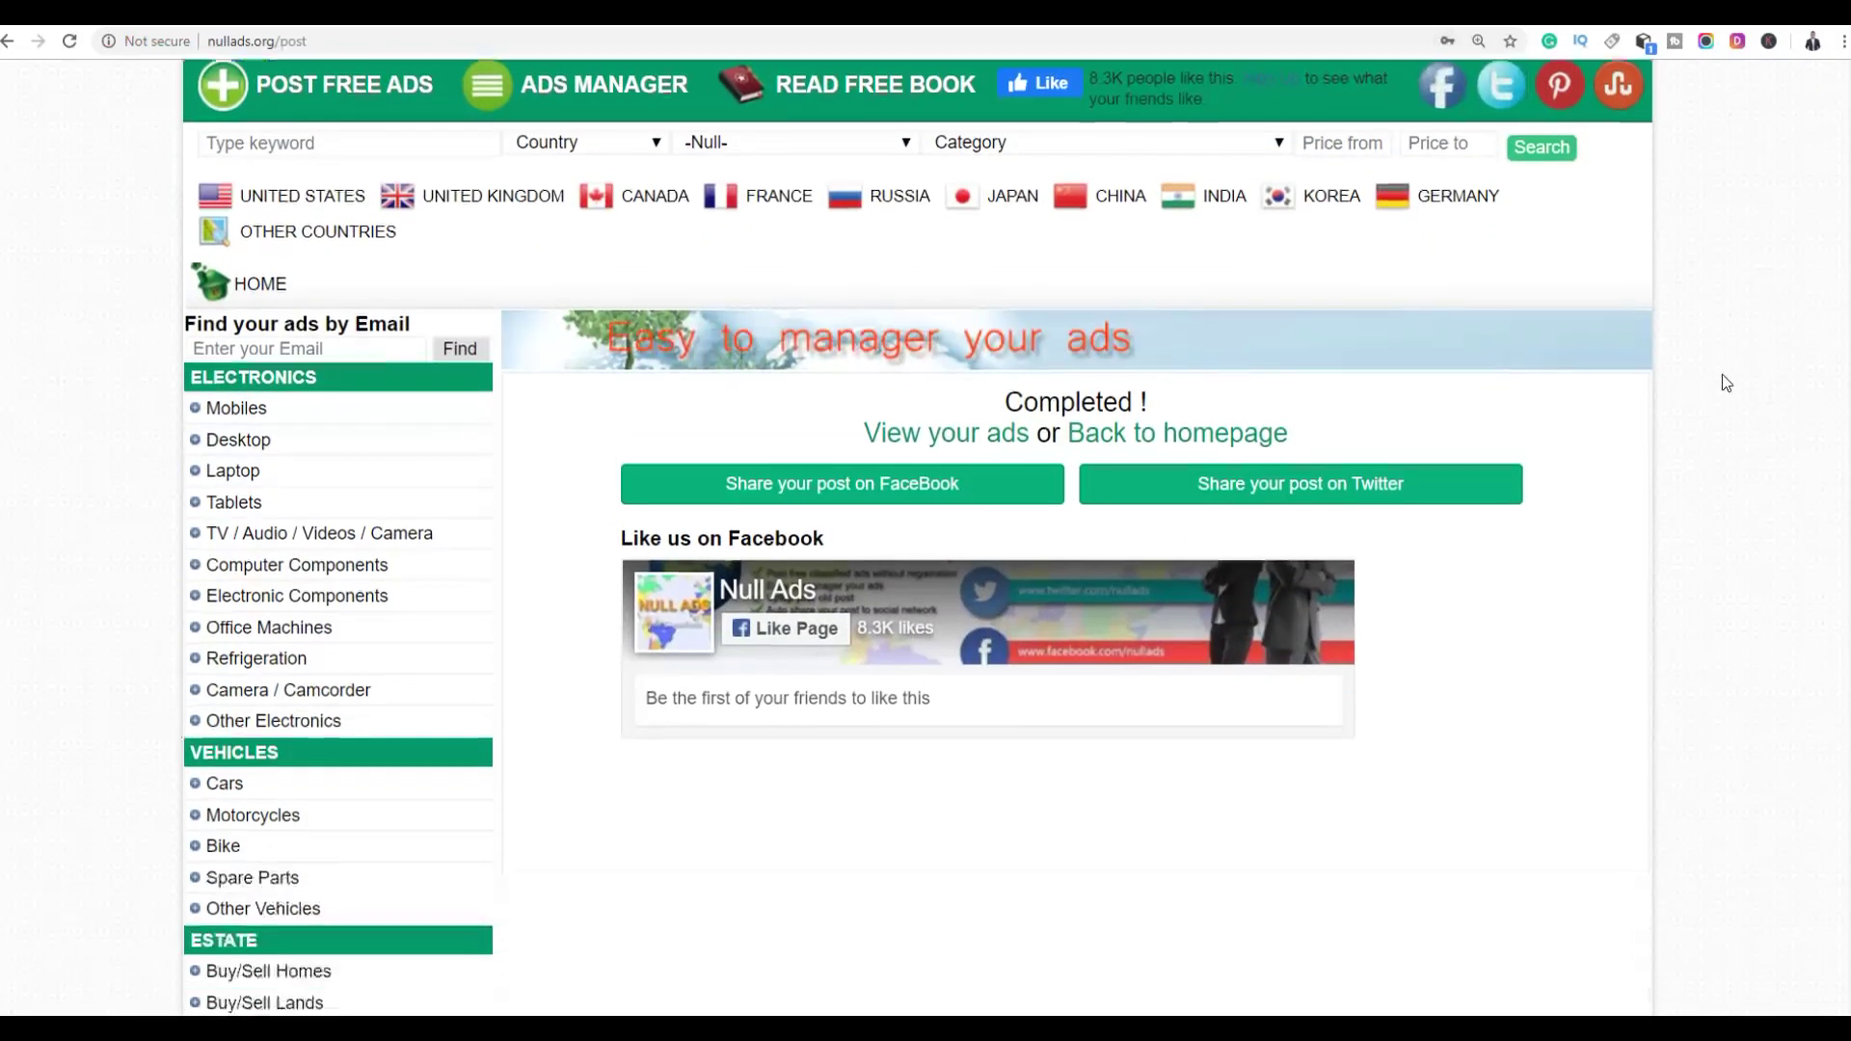
{"action": "scroll", "coordinate": [1722, 376], "scroll_direction": "down", "scroll_amount": 2}
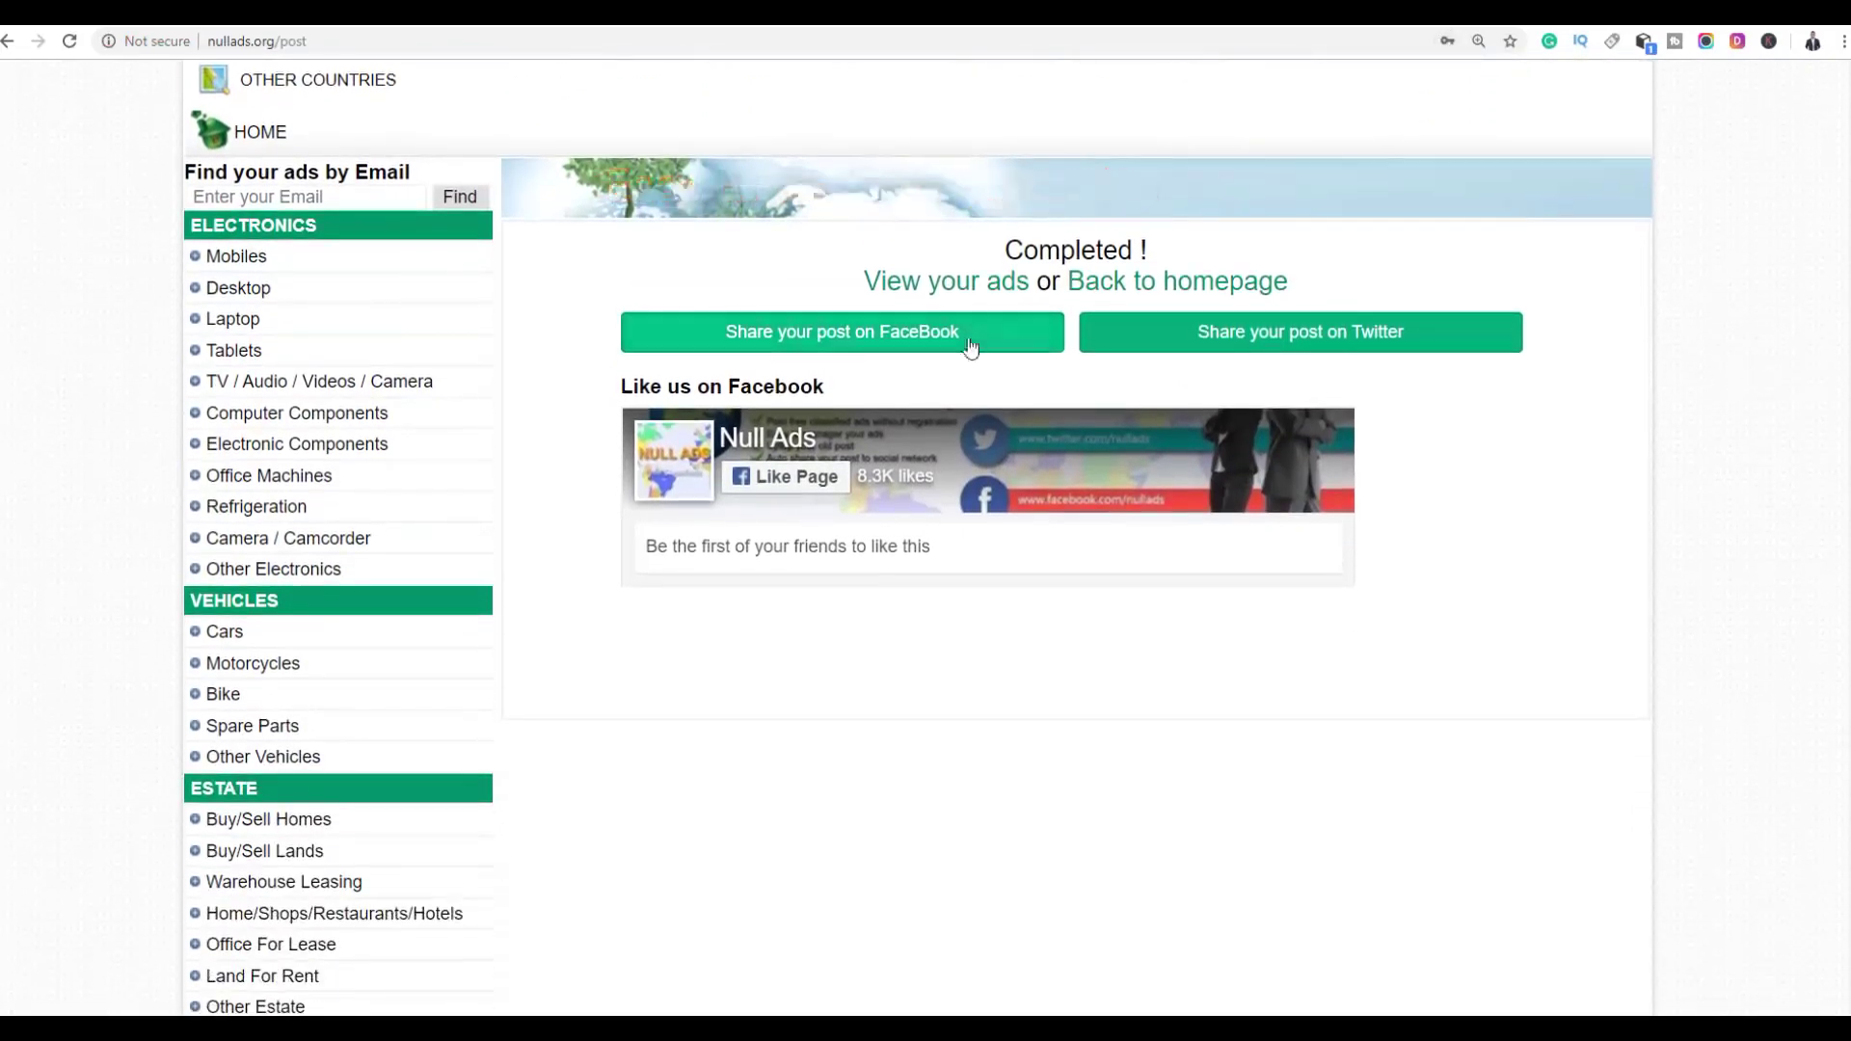
Open the published 'Earn a 6-Figure Side-Income Online' ad and test its bit.ly link
{"action": "left_click", "coordinate": [967, 294]}
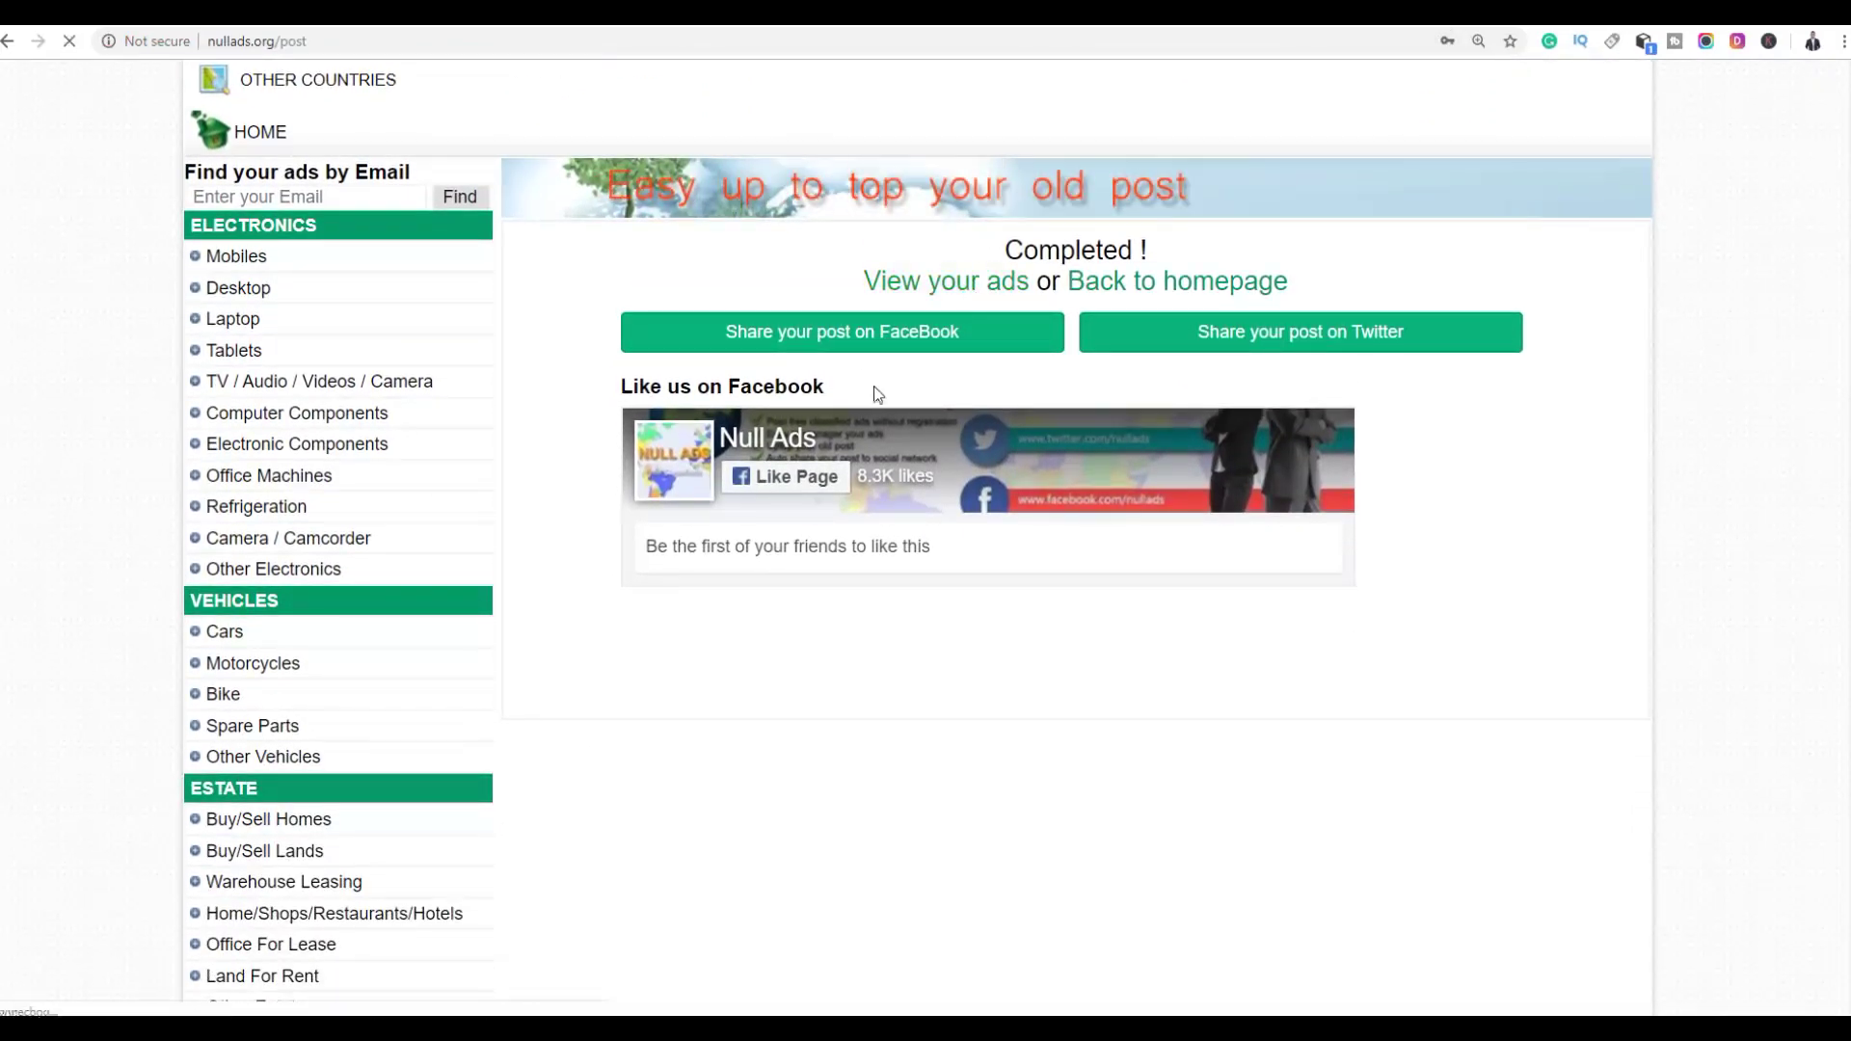
{"action": "scroll", "coordinate": [690, 456], "scroll_direction": "down", "scroll_amount": 4}
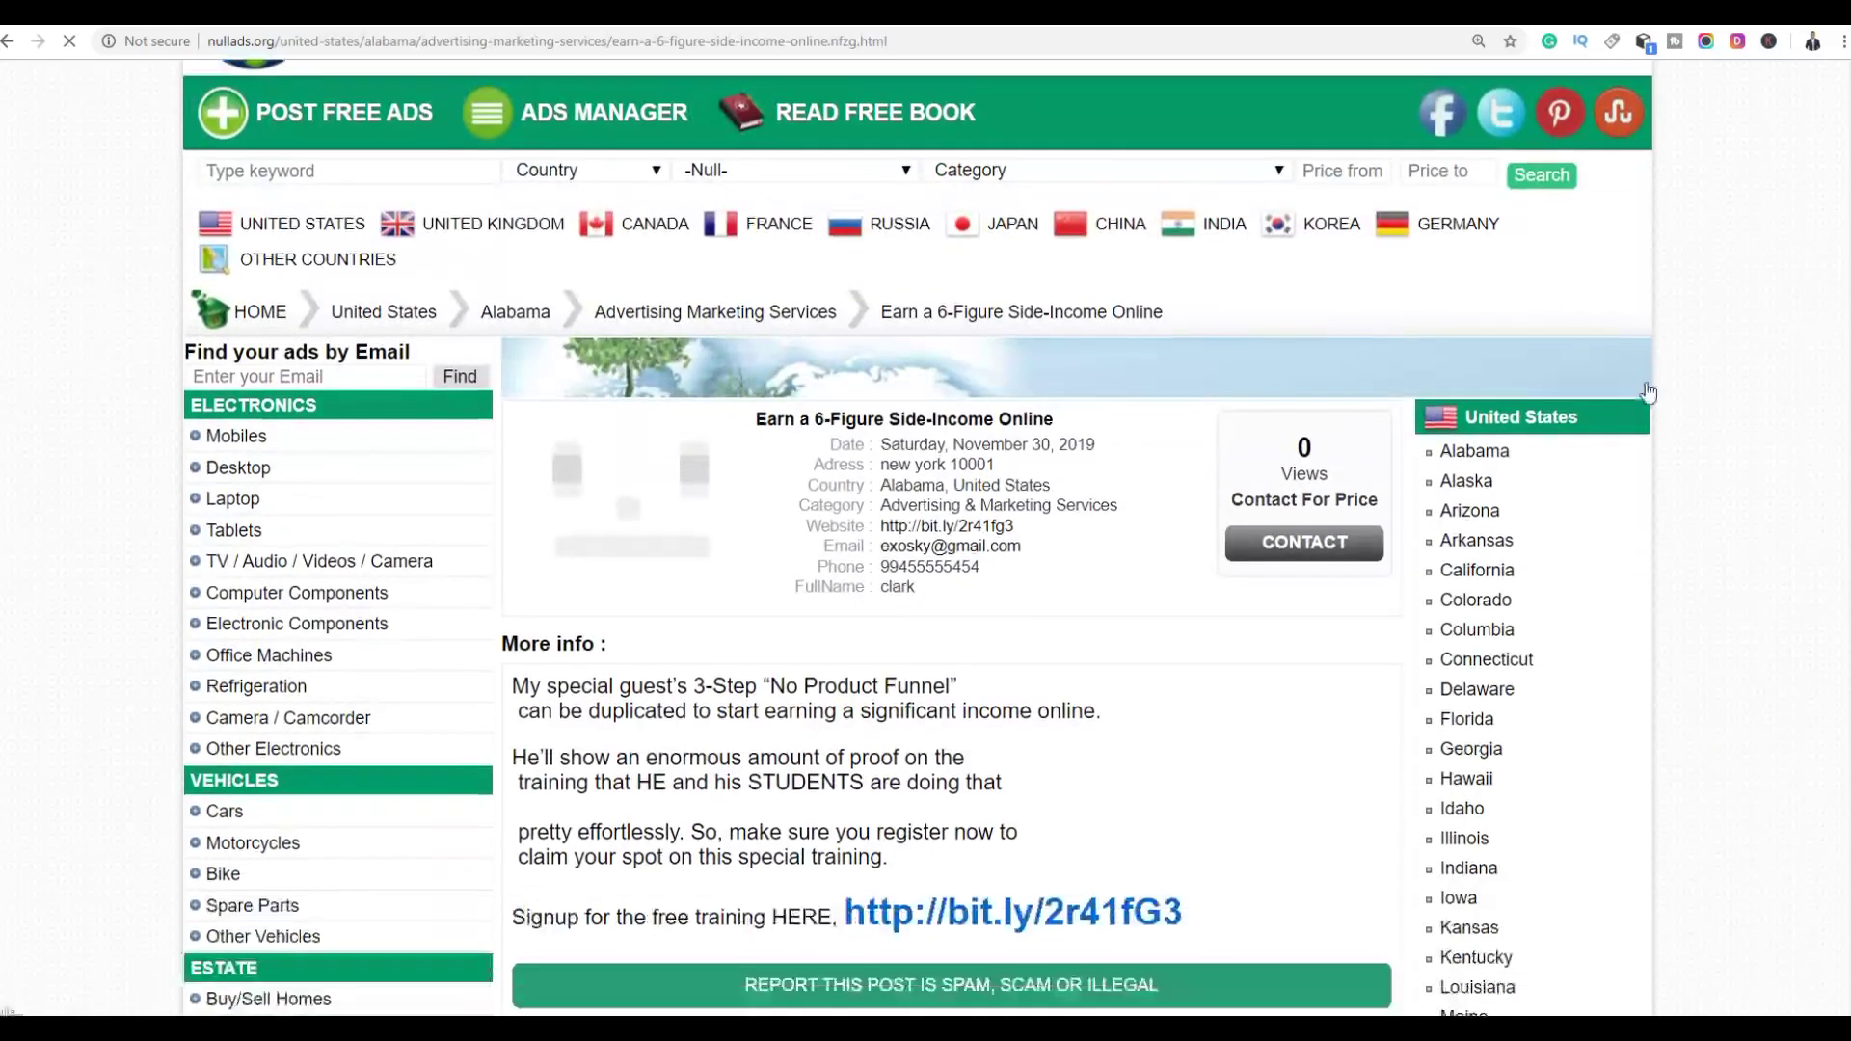
{"action": "left_click_drag", "start_coordinate": [573, 449], "coordinate": [757, 436]}
{"action": "left_click", "coordinate": [1179, 561]}
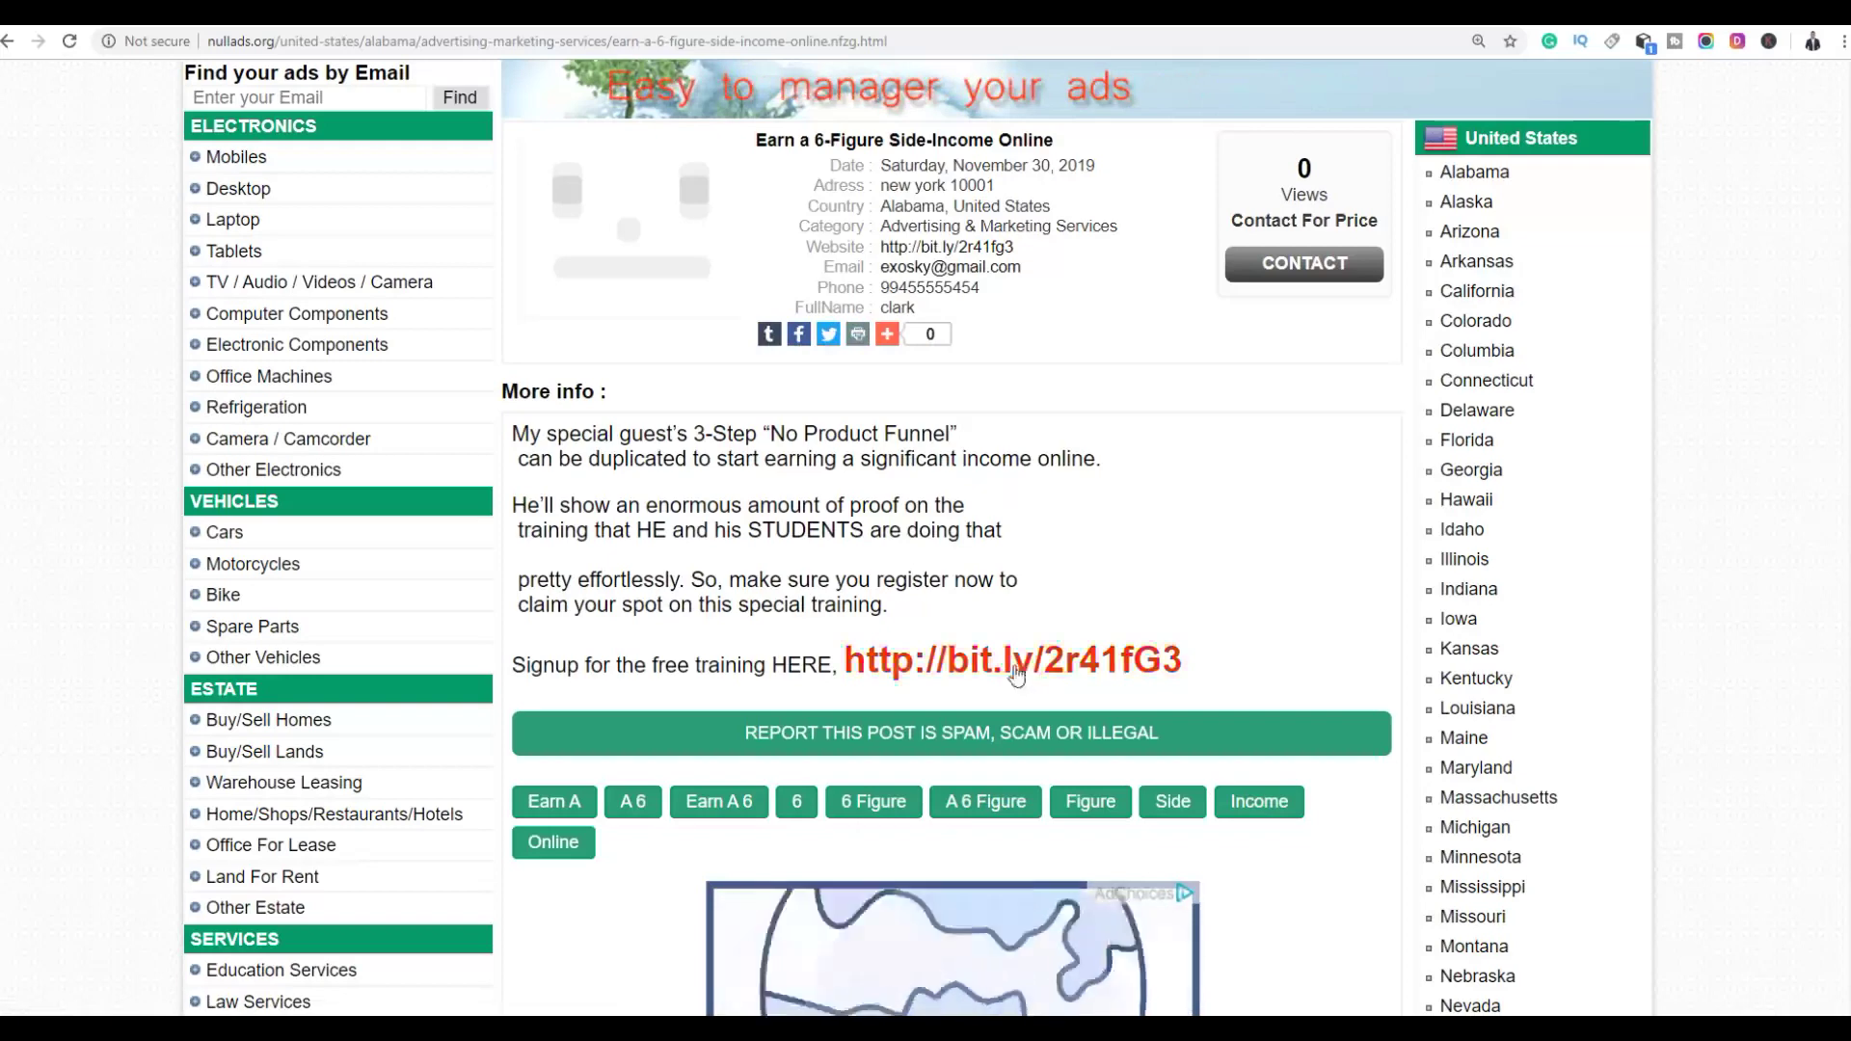
{"action": "scroll", "coordinate": [1045, 612], "scroll_direction": "down", "scroll_amount": 4}
{"action": "left_click", "coordinate": [887, 274]}
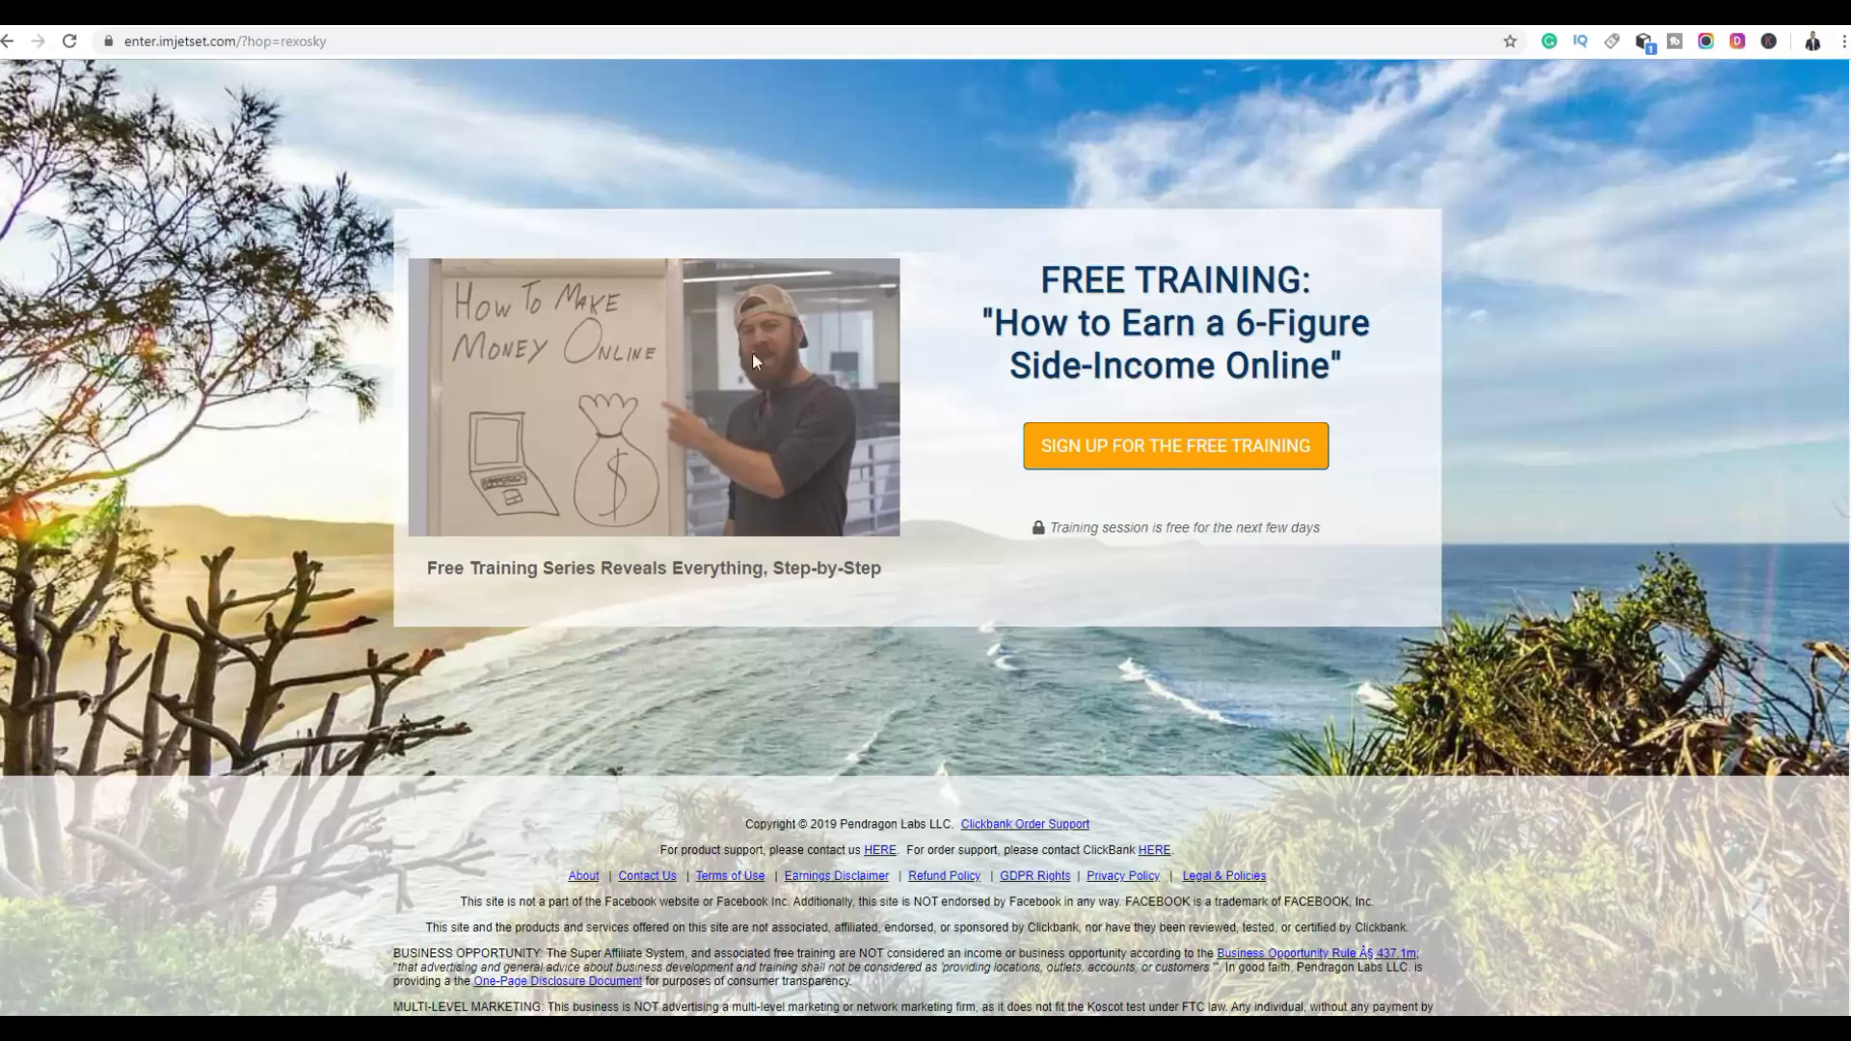
Go back to the published ad, look it over, then select the 404 page's address
{"action": "left_click", "coordinate": [8, 41]}
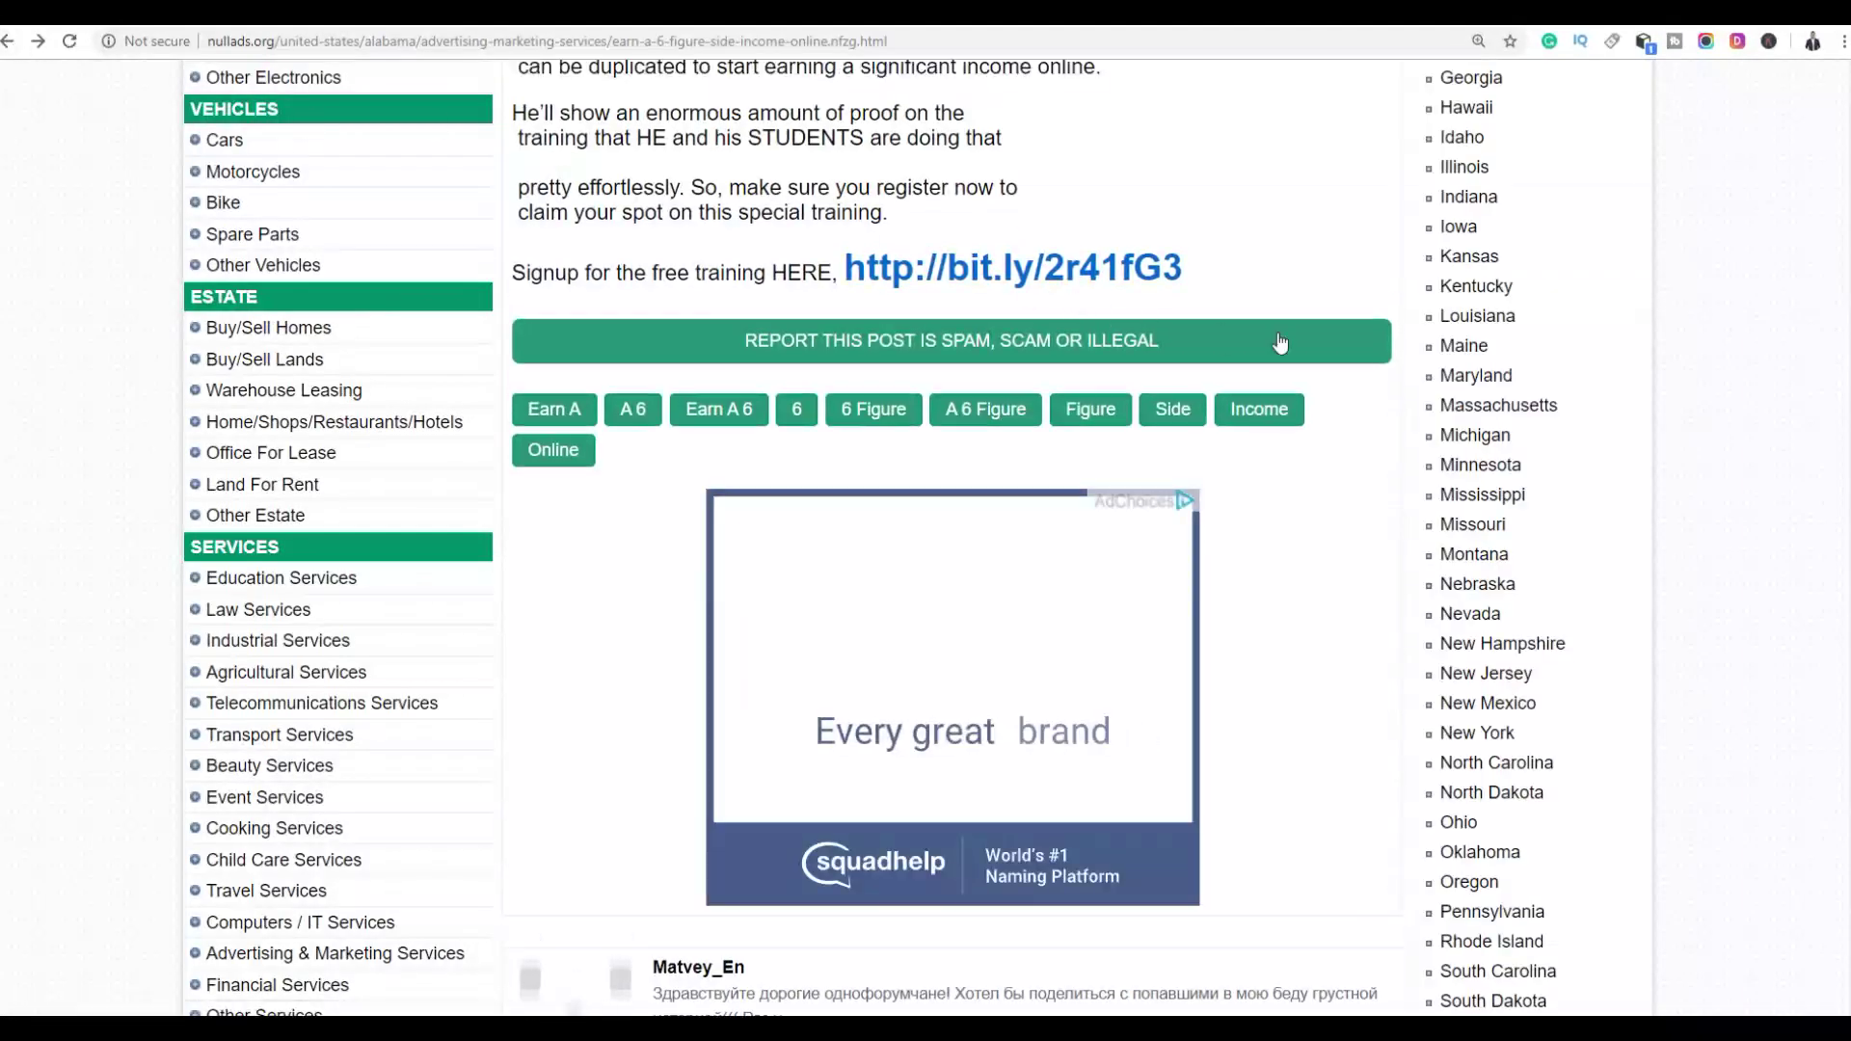
{"action": "scroll", "coordinate": [1806, 363], "scroll_direction": "up", "scroll_amount": 7}
{"action": "scroll", "coordinate": [1812, 364], "scroll_direction": "up", "scroll_amount": 1}
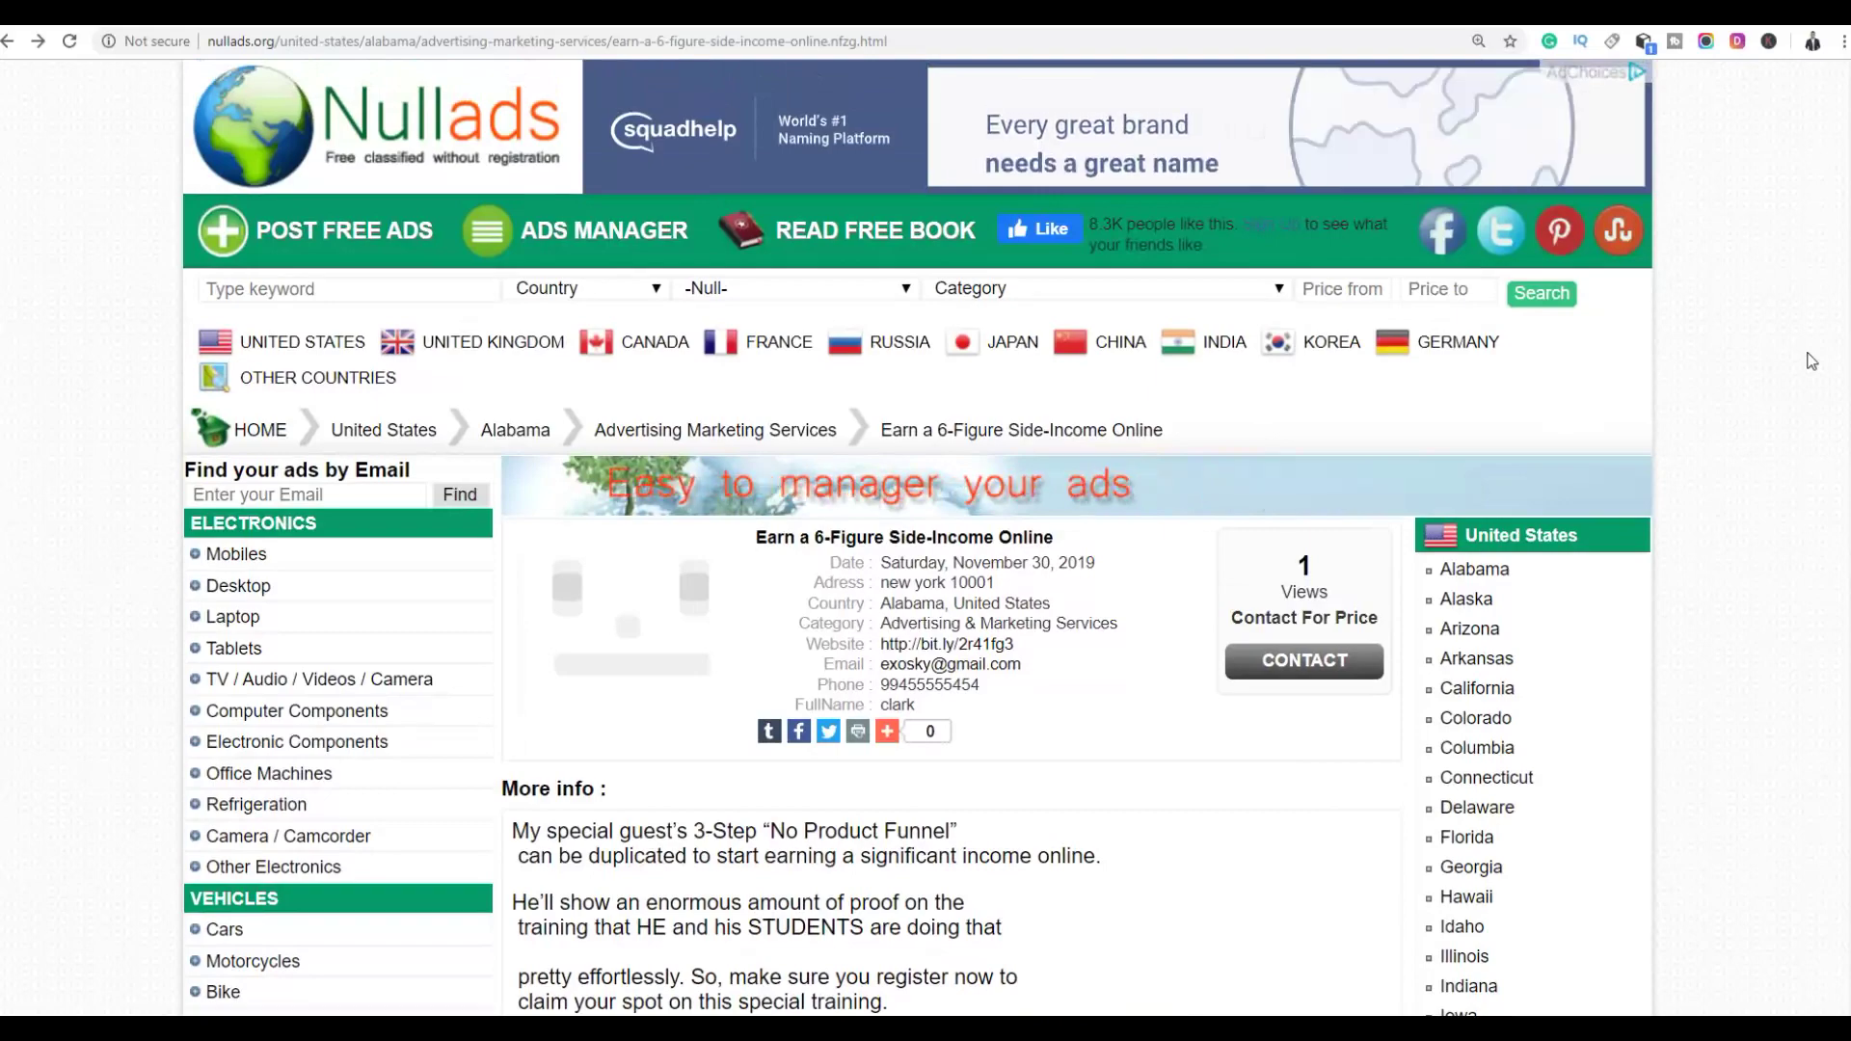
{"action": "scroll", "coordinate": [596, 593], "scroll_direction": "down", "scroll_amount": 1}
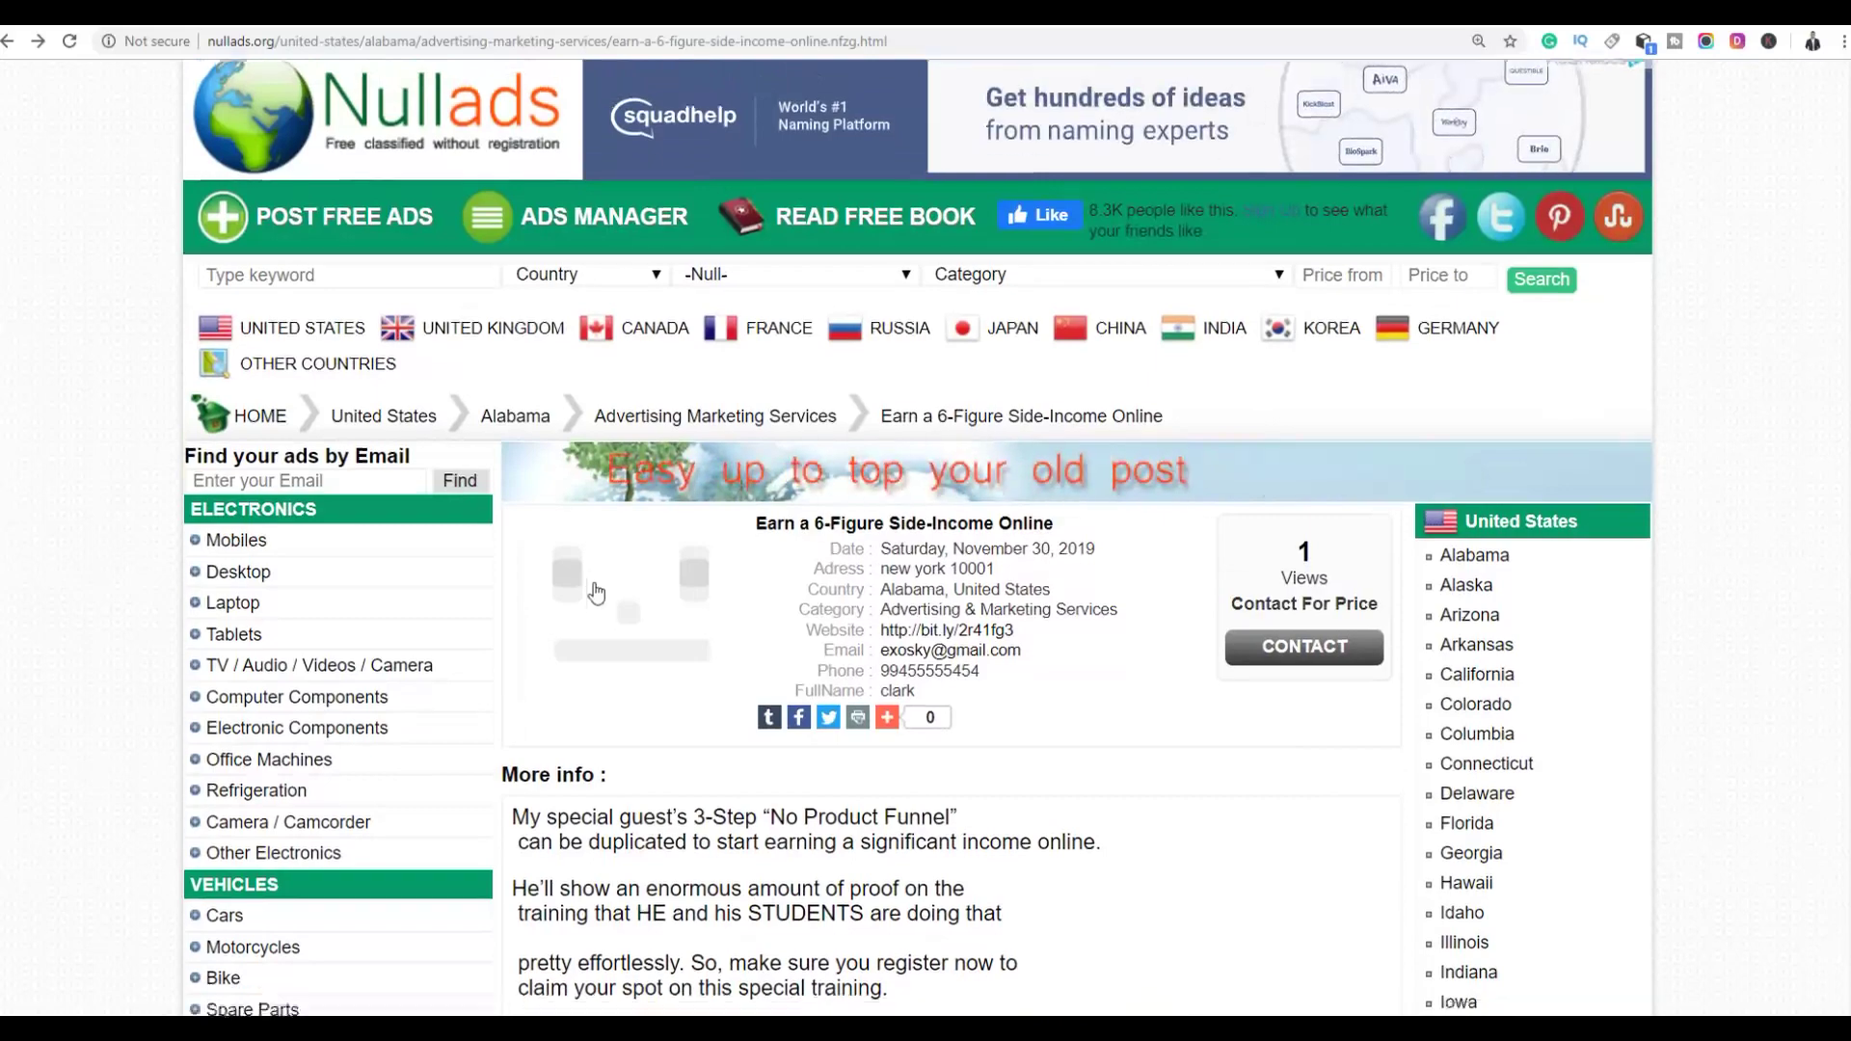
{"action": "scroll", "coordinate": [596, 592], "scroll_direction": "down", "scroll_amount": 5}
{"action": "scroll", "coordinate": [805, 470], "scroll_direction": "up", "scroll_amount": 1}
{"action": "scroll", "coordinate": [805, 469], "scroll_direction": "up", "scroll_amount": 4}
{"action": "scroll", "coordinate": [636, 488], "scroll_direction": "down", "scroll_amount": 3}
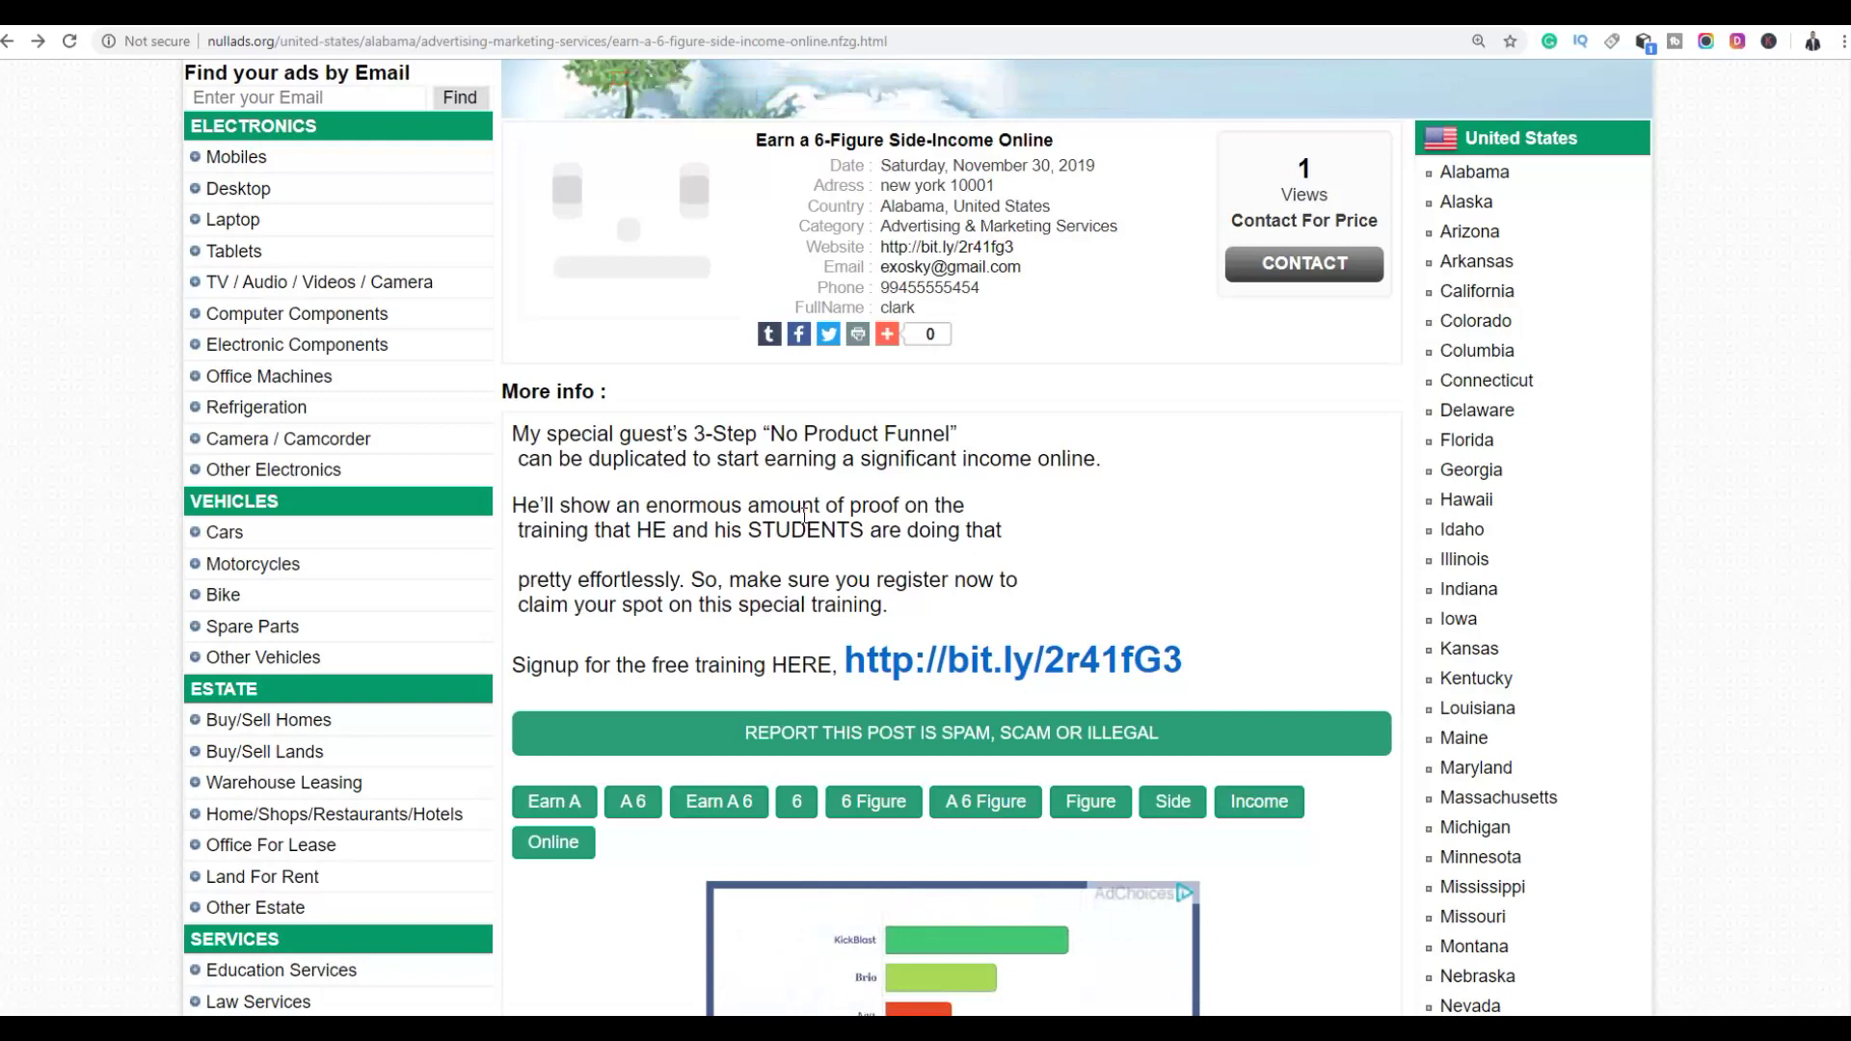
{"action": "scroll", "coordinate": [1037, 496], "scroll_direction": "up", "scroll_amount": 4}
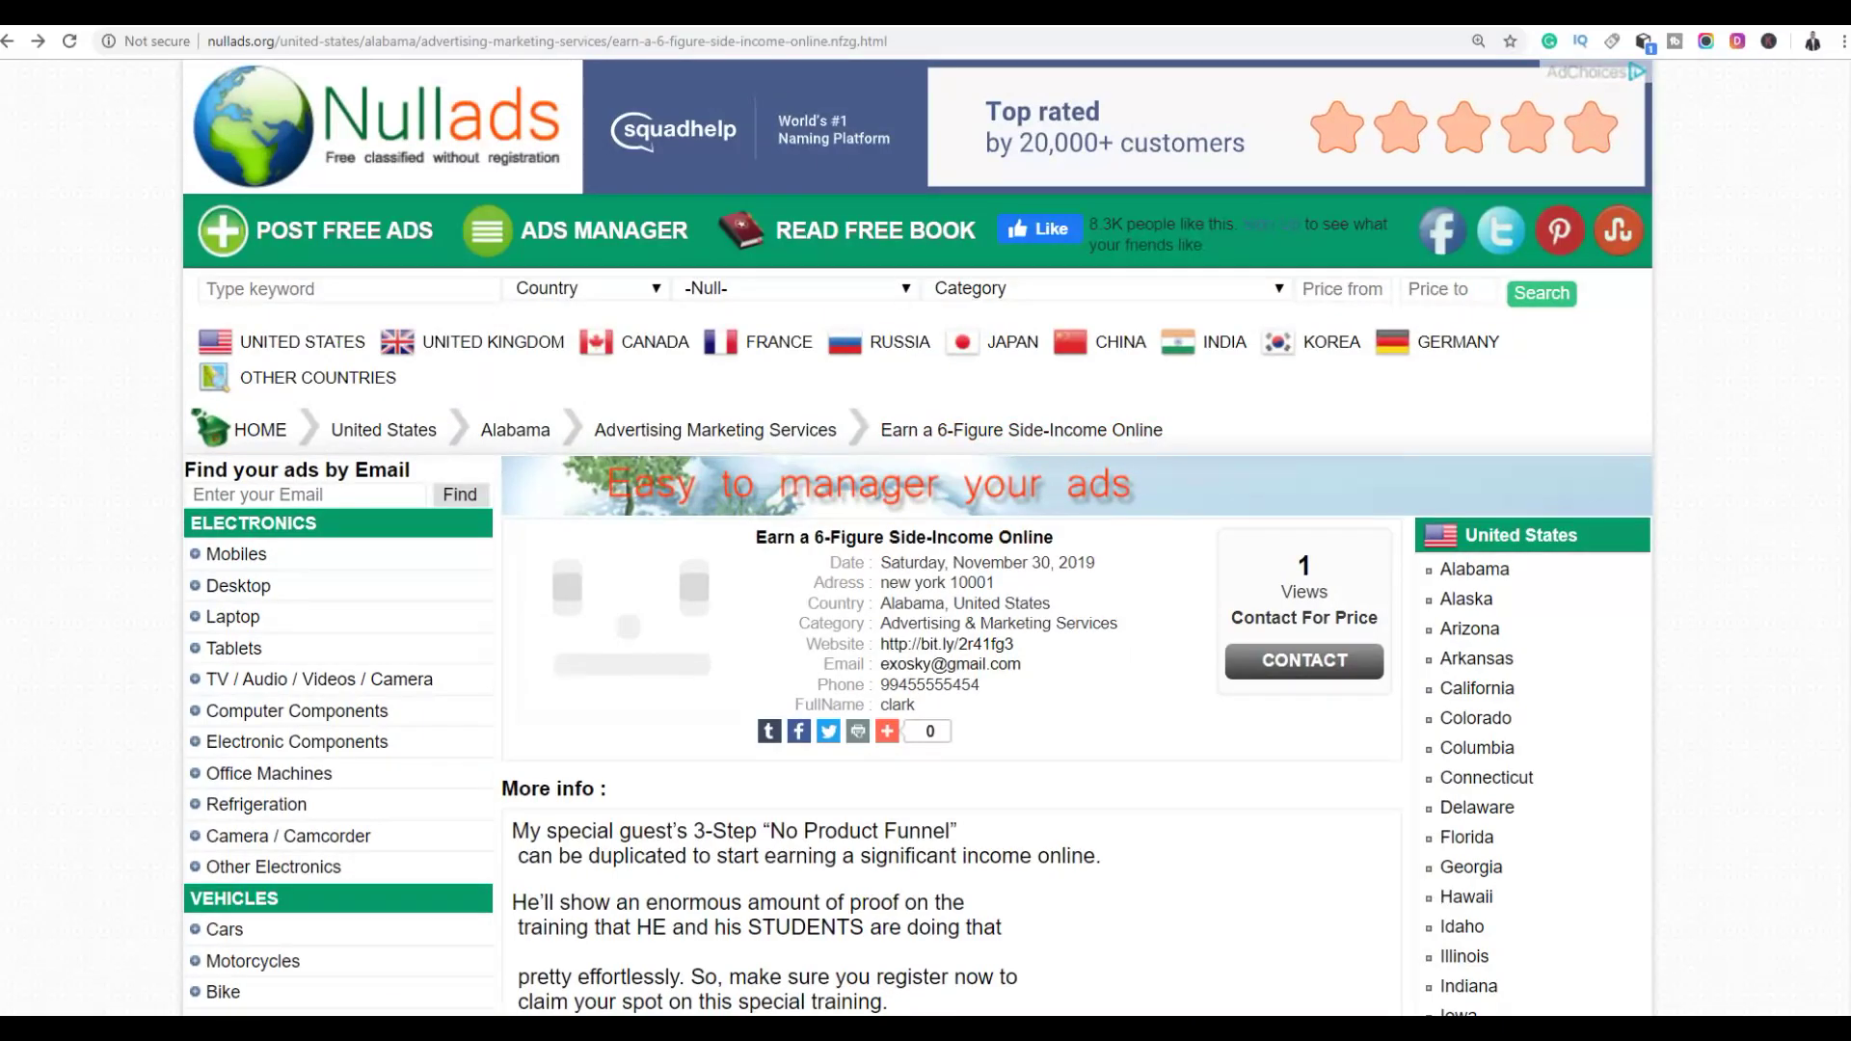
{"action": "left_click", "coordinate": [947, 644]}
{"action": "left_click", "coordinate": [680, 40]}
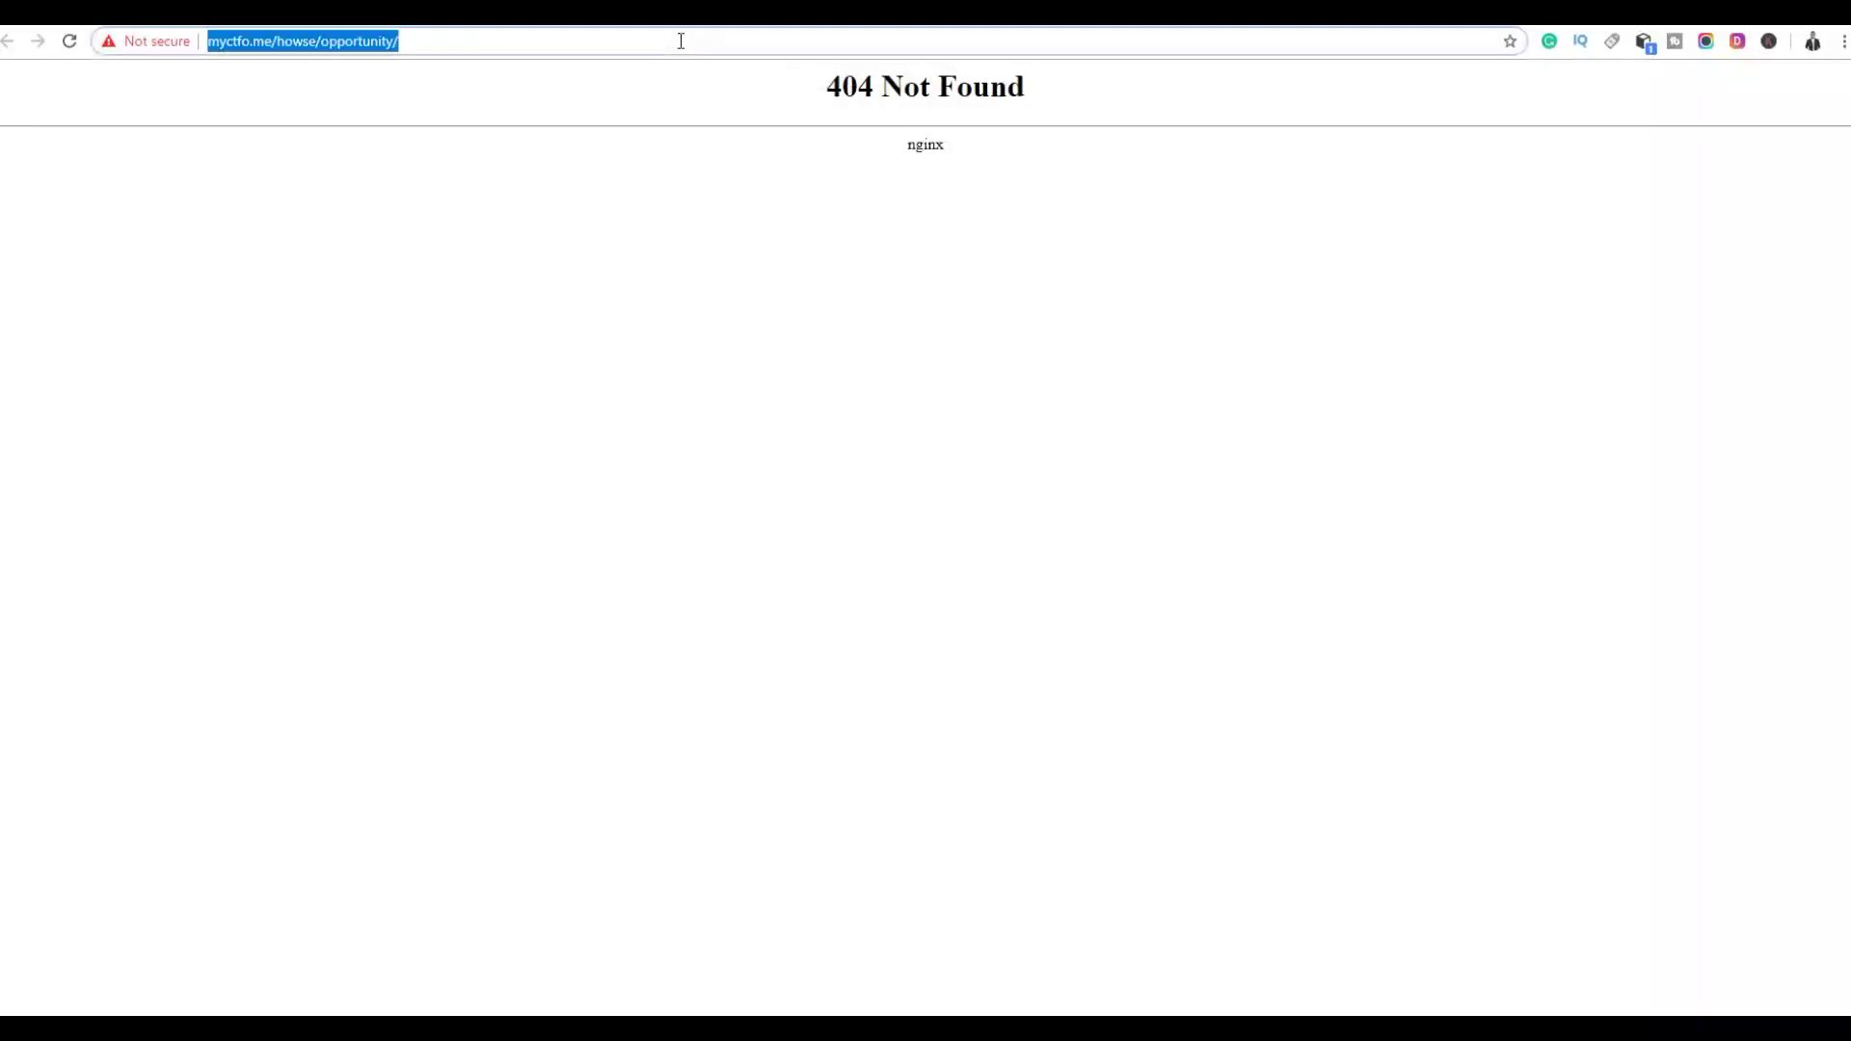
Load thefreeadforum.com and open its Business Opportunities category
{"action": "type", "text": "THE"}
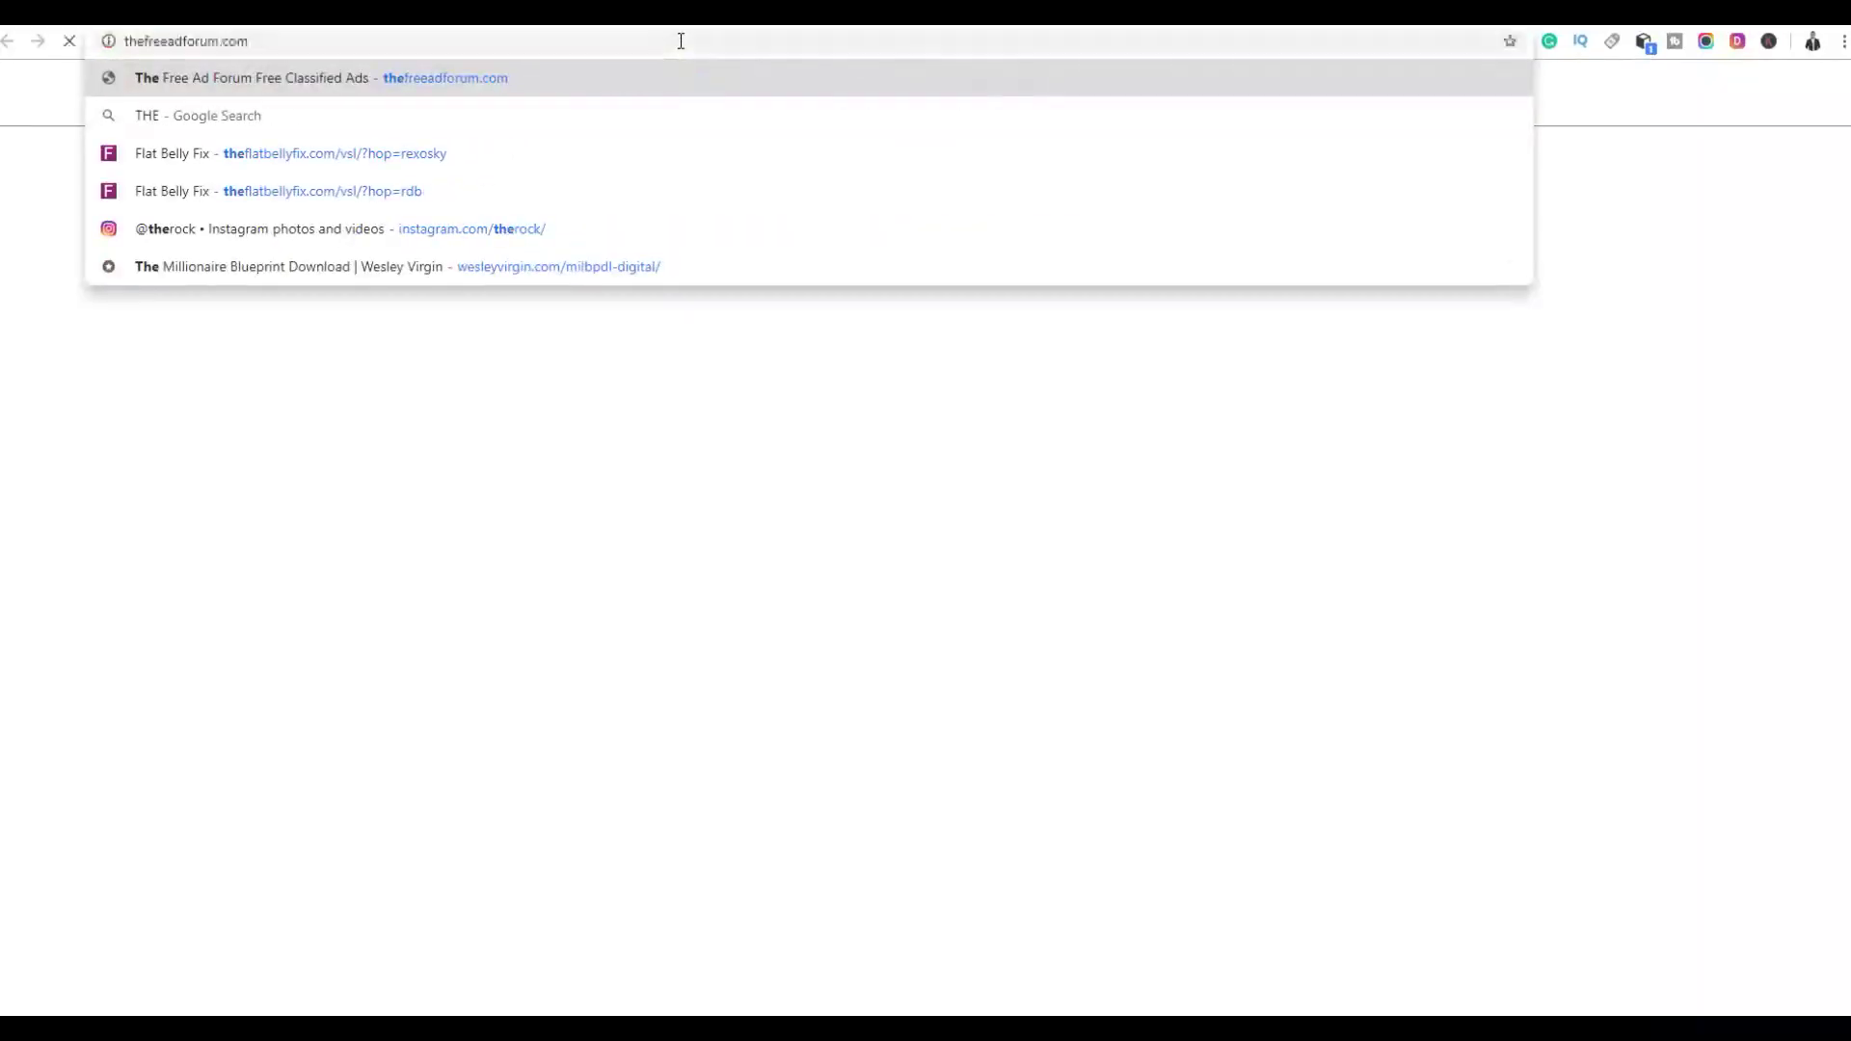
{"action": "key", "text": "Return"}
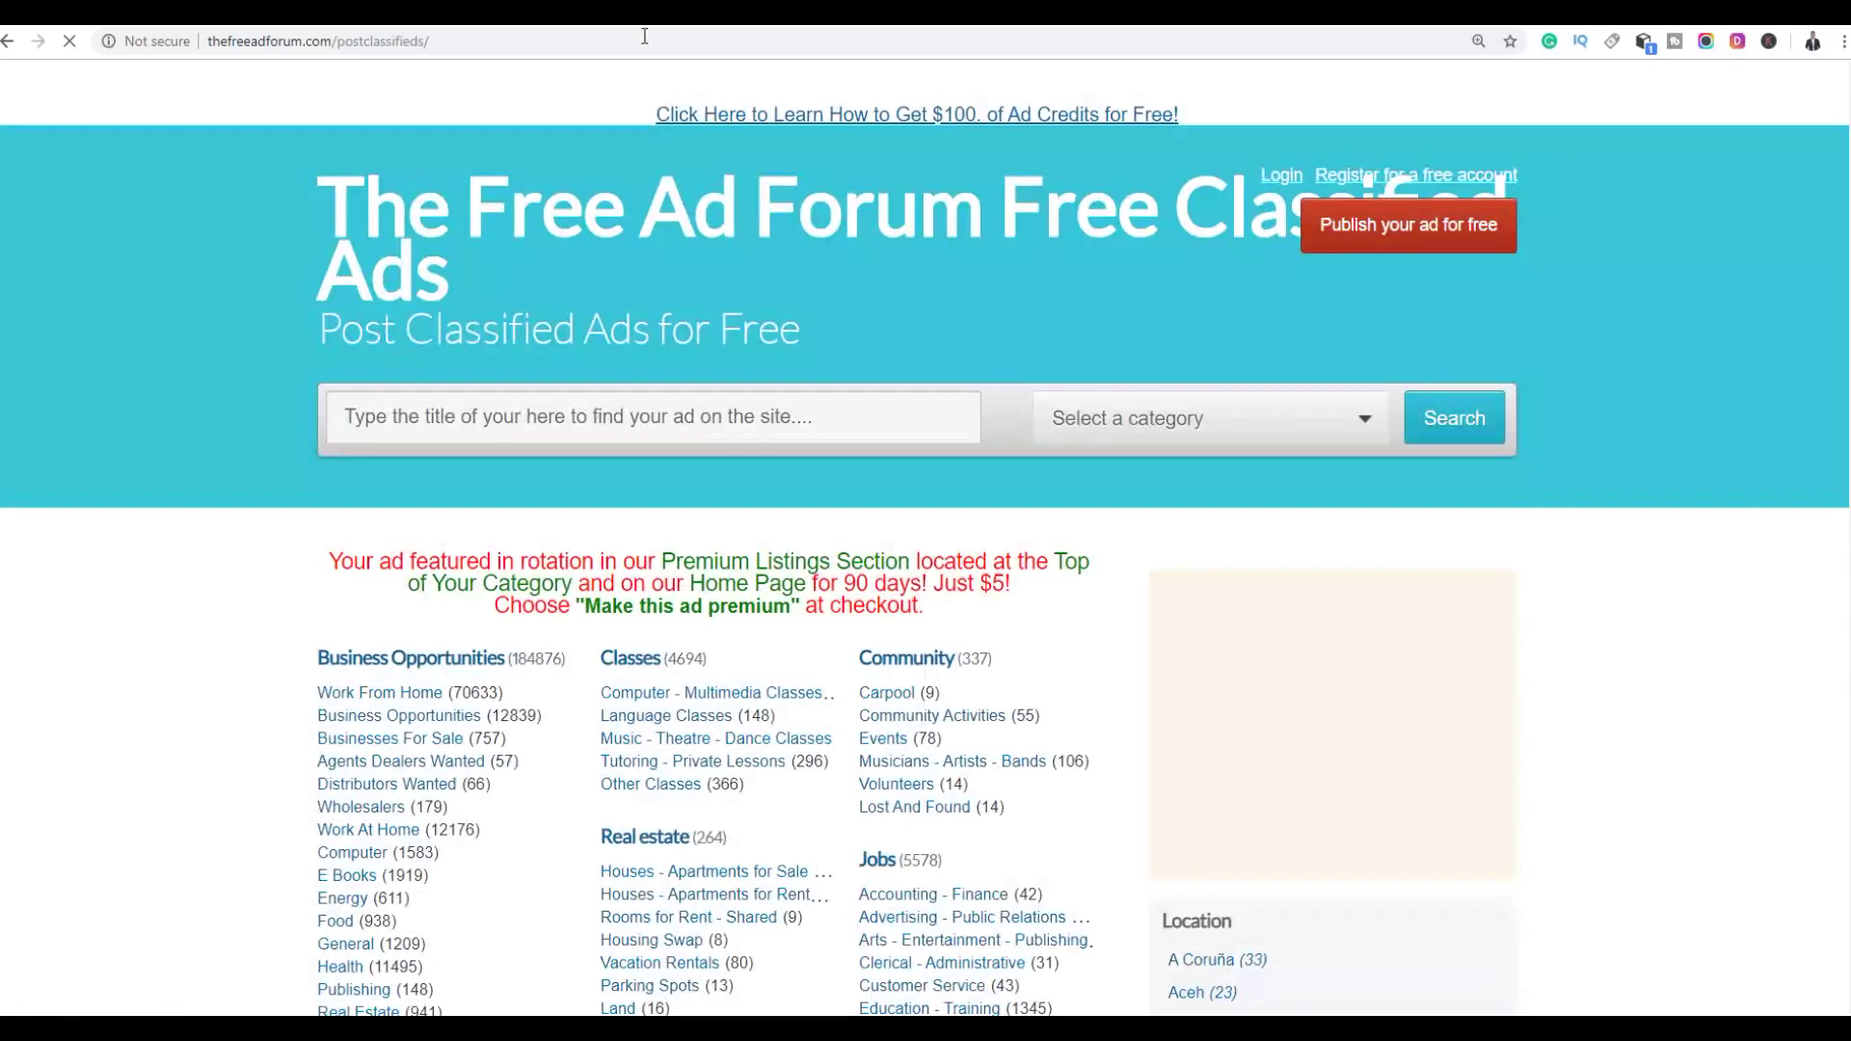
{"action": "left_click_drag", "start_coordinate": [270, 41], "coordinate": [406, 40]}
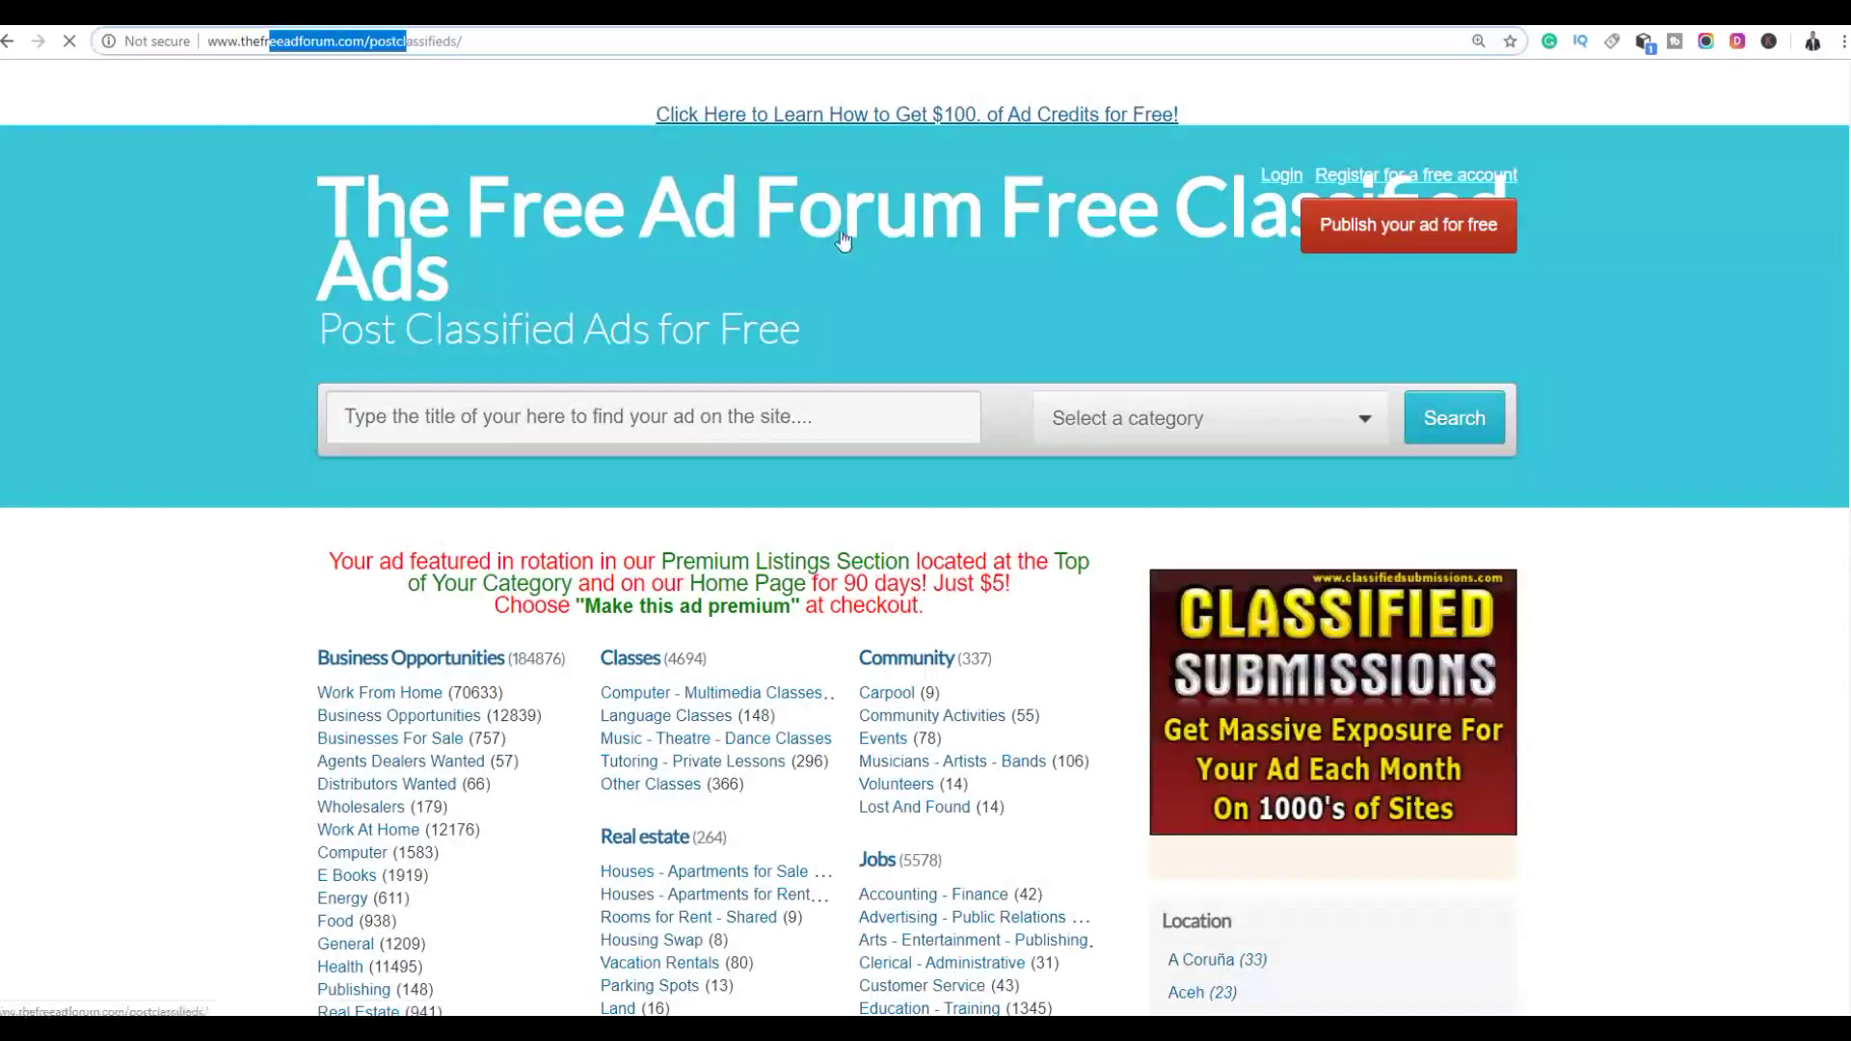
{"action": "scroll", "coordinate": [860, 217], "scroll_direction": "down", "scroll_amount": 4}
{"action": "left_click", "coordinate": [446, 273]}
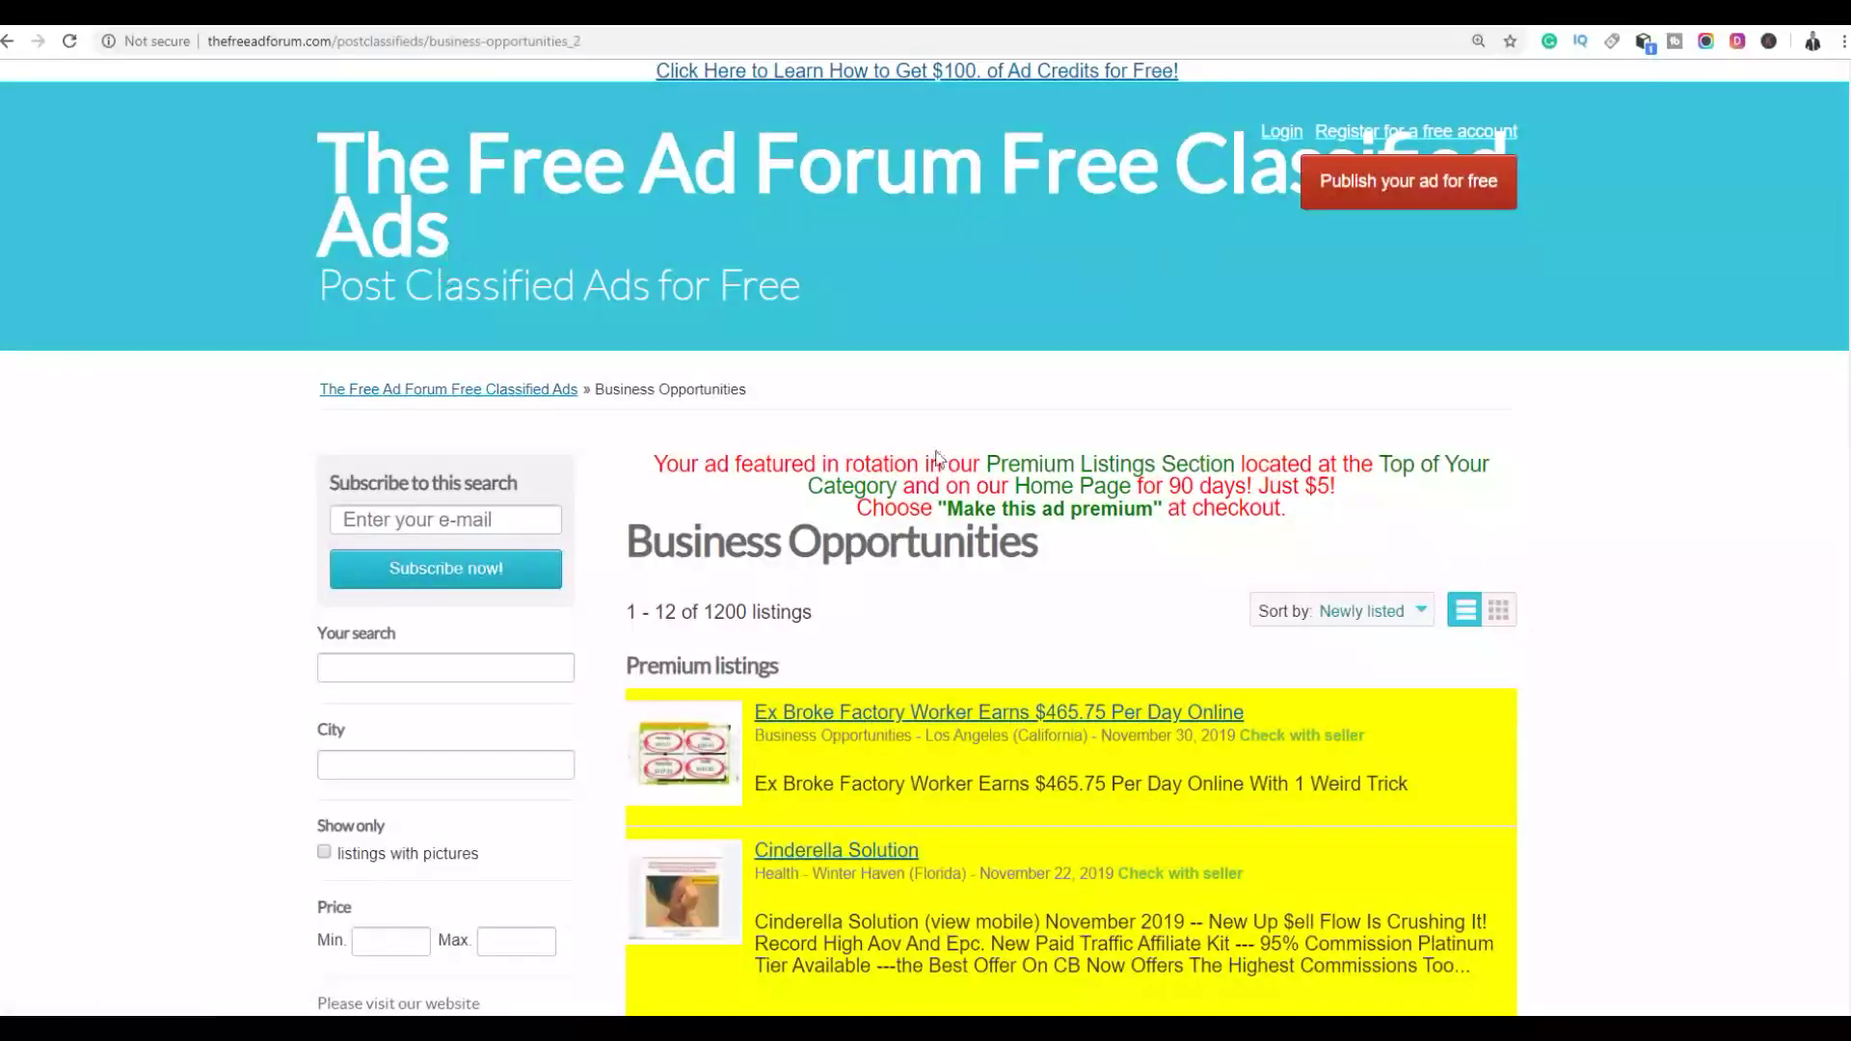
Open the Ex Broke Factory Worker listing, then the 'Tired Of Peanuts?' training listing
{"action": "scroll", "coordinate": [1691, 466], "scroll_direction": "down", "scroll_amount": 4}
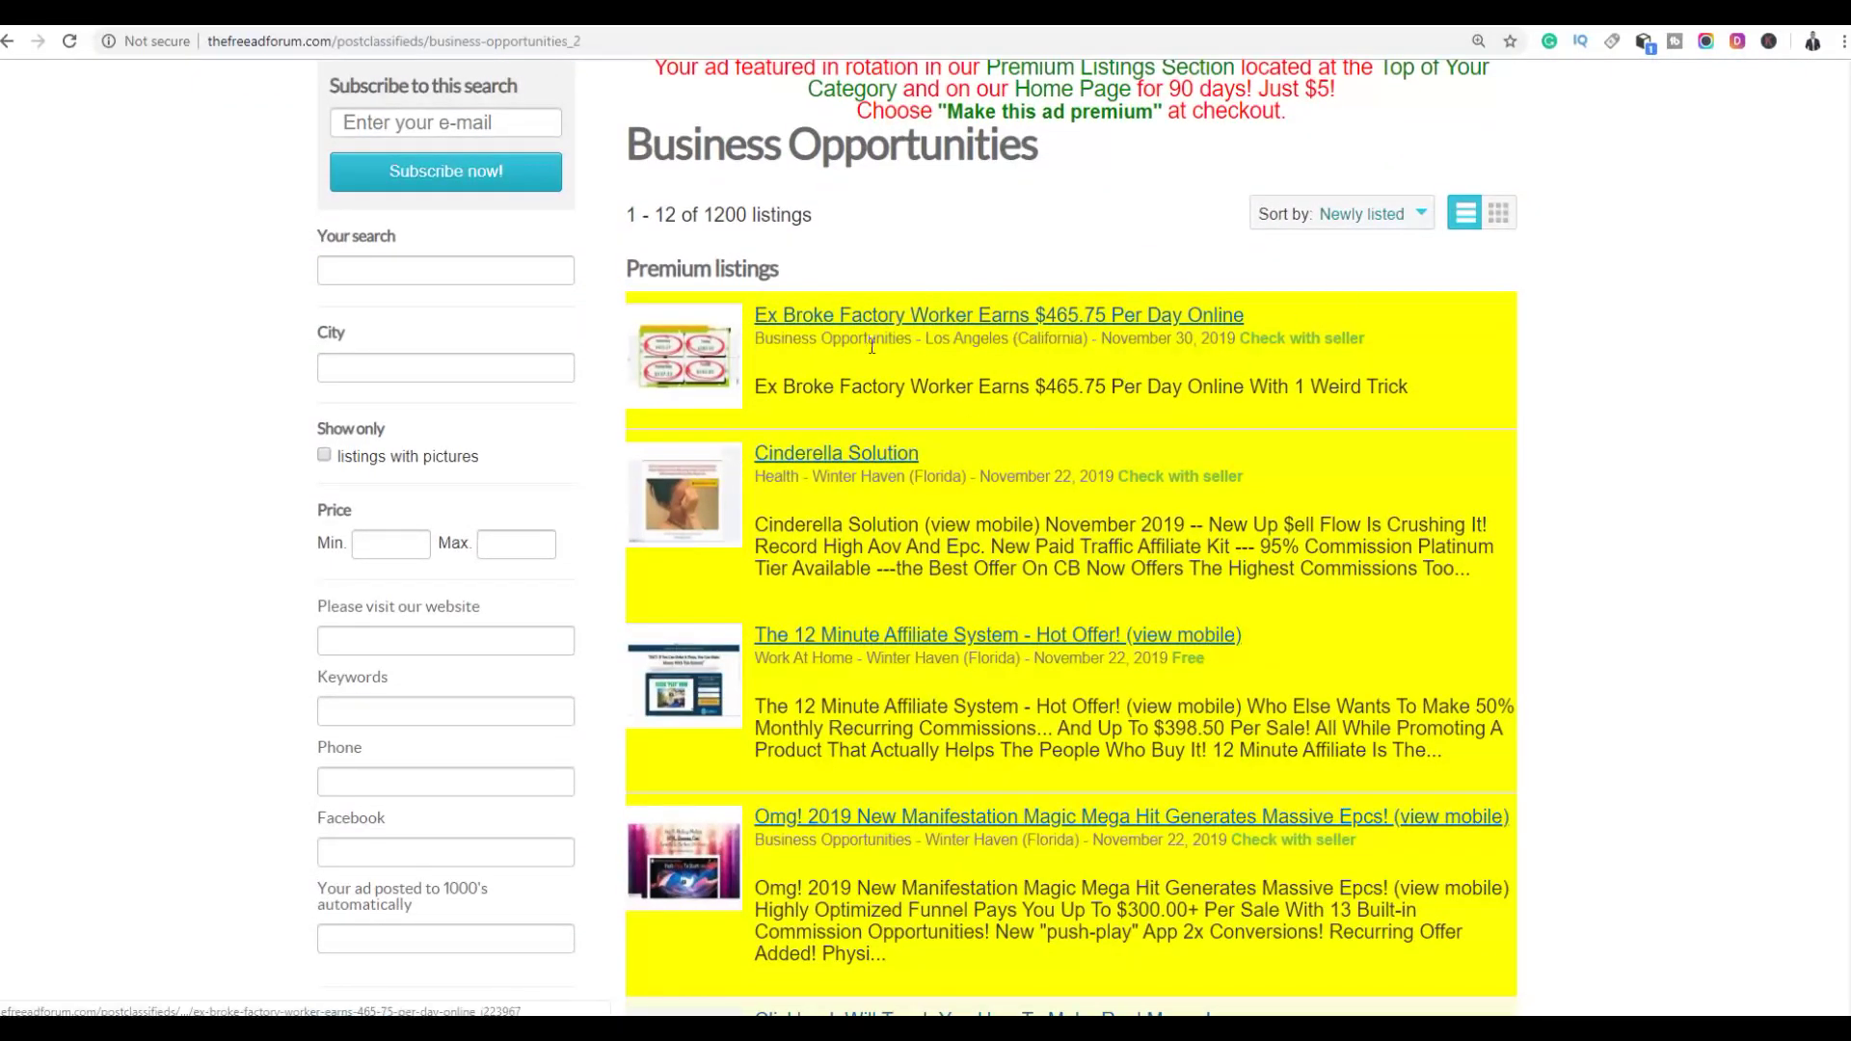
{"action": "left_click", "coordinate": [922, 326]}
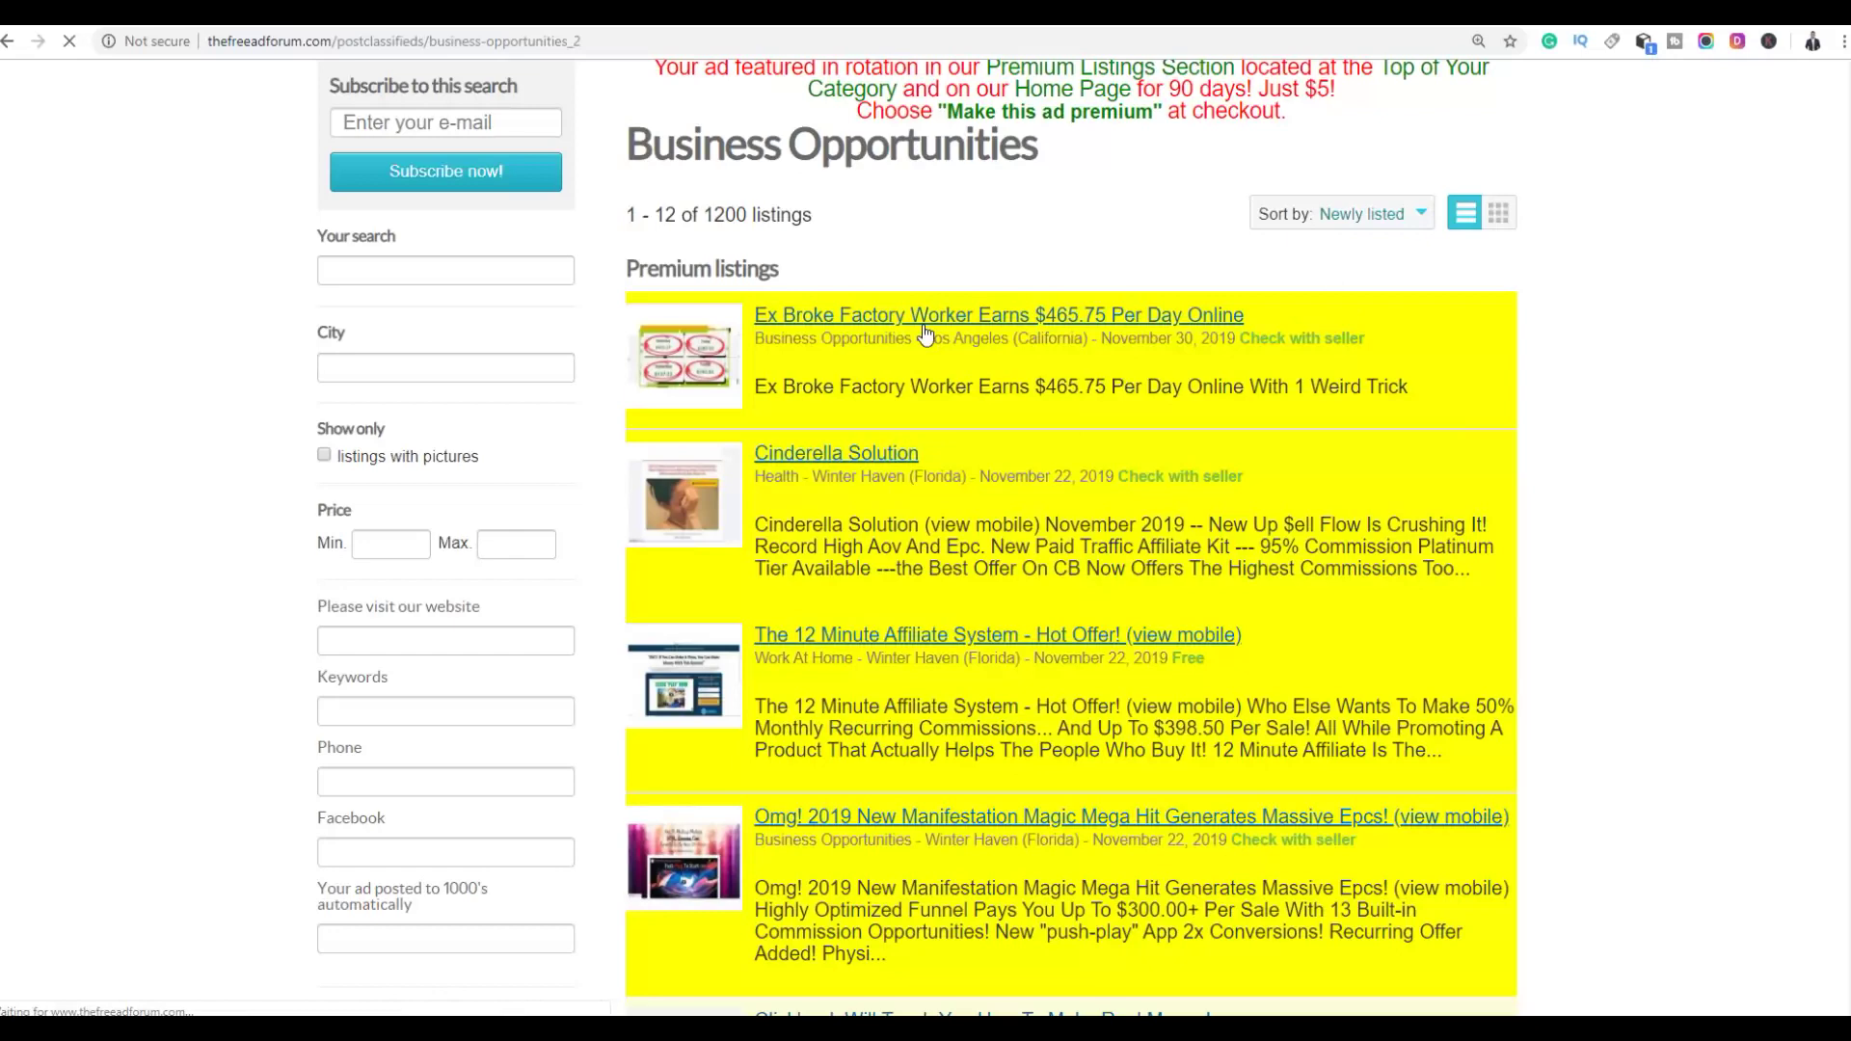
{"action": "scroll", "coordinate": [859, 317], "scroll_direction": "down", "scroll_amount": 5}
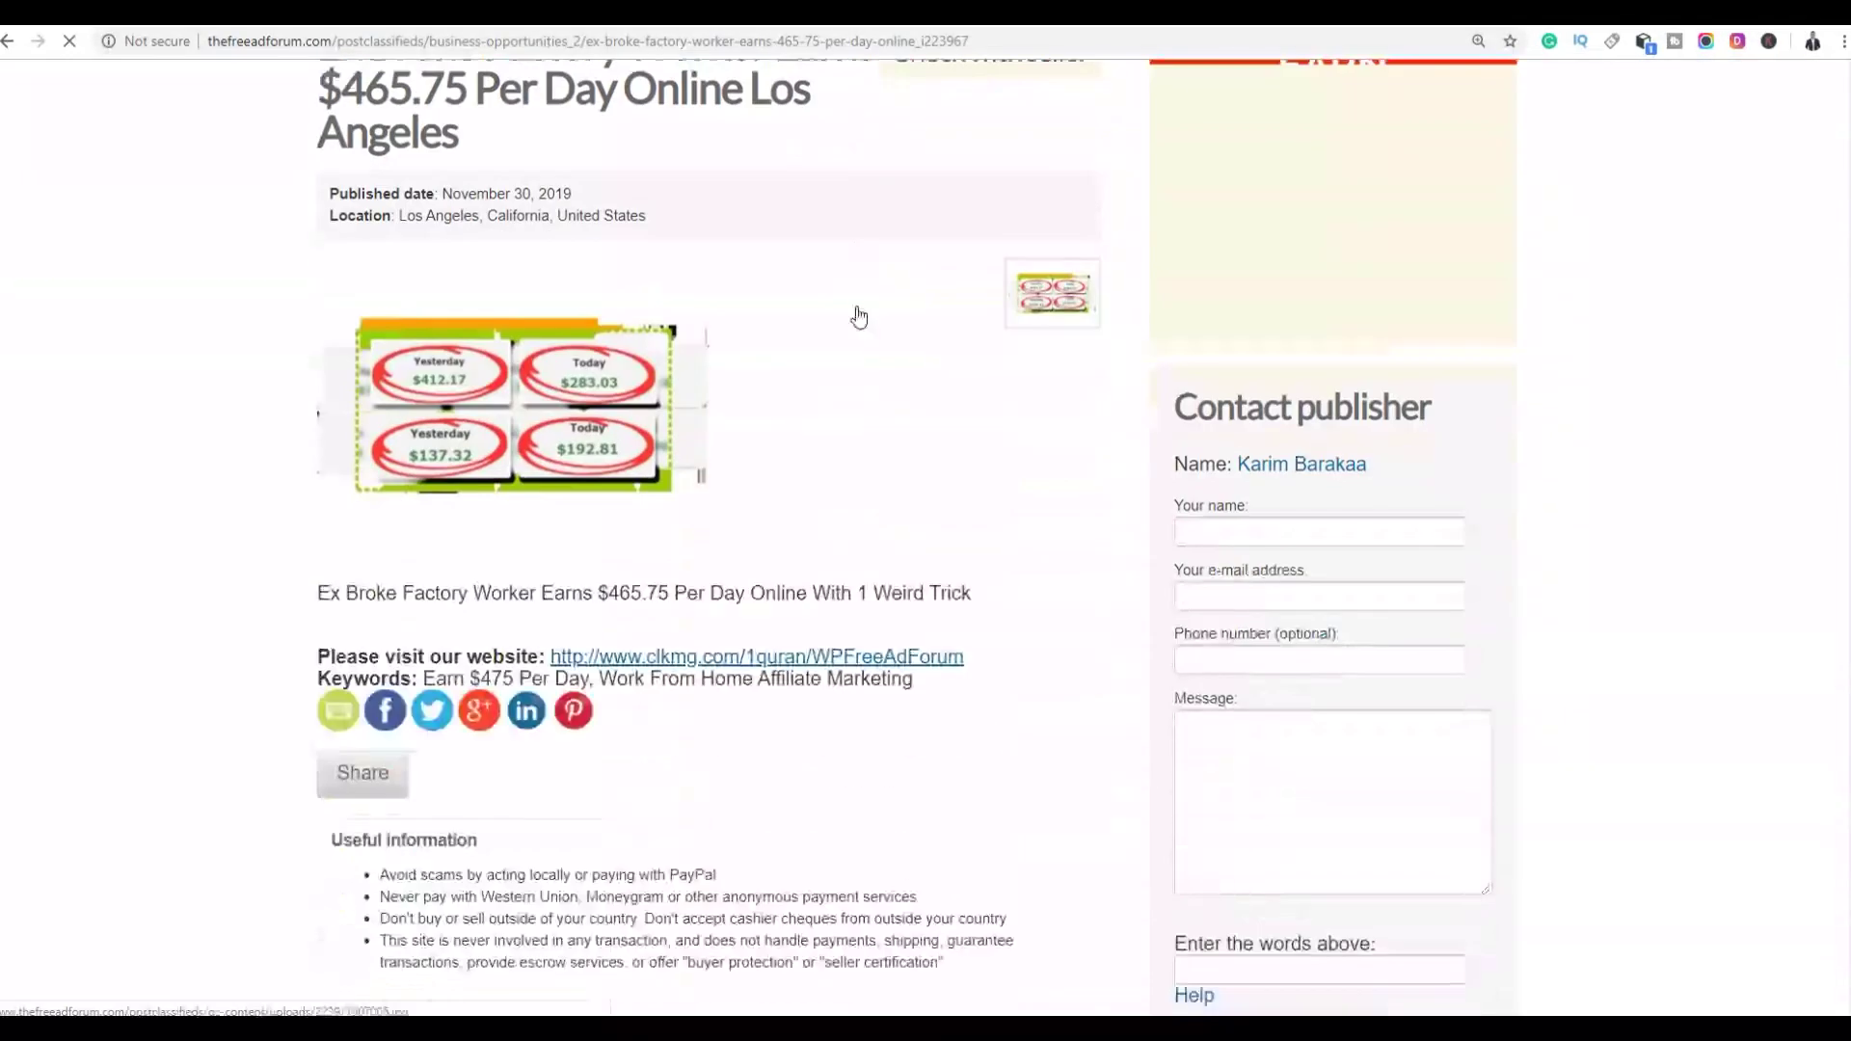
{"action": "scroll", "coordinate": [859, 318], "scroll_direction": "down", "scroll_amount": 3}
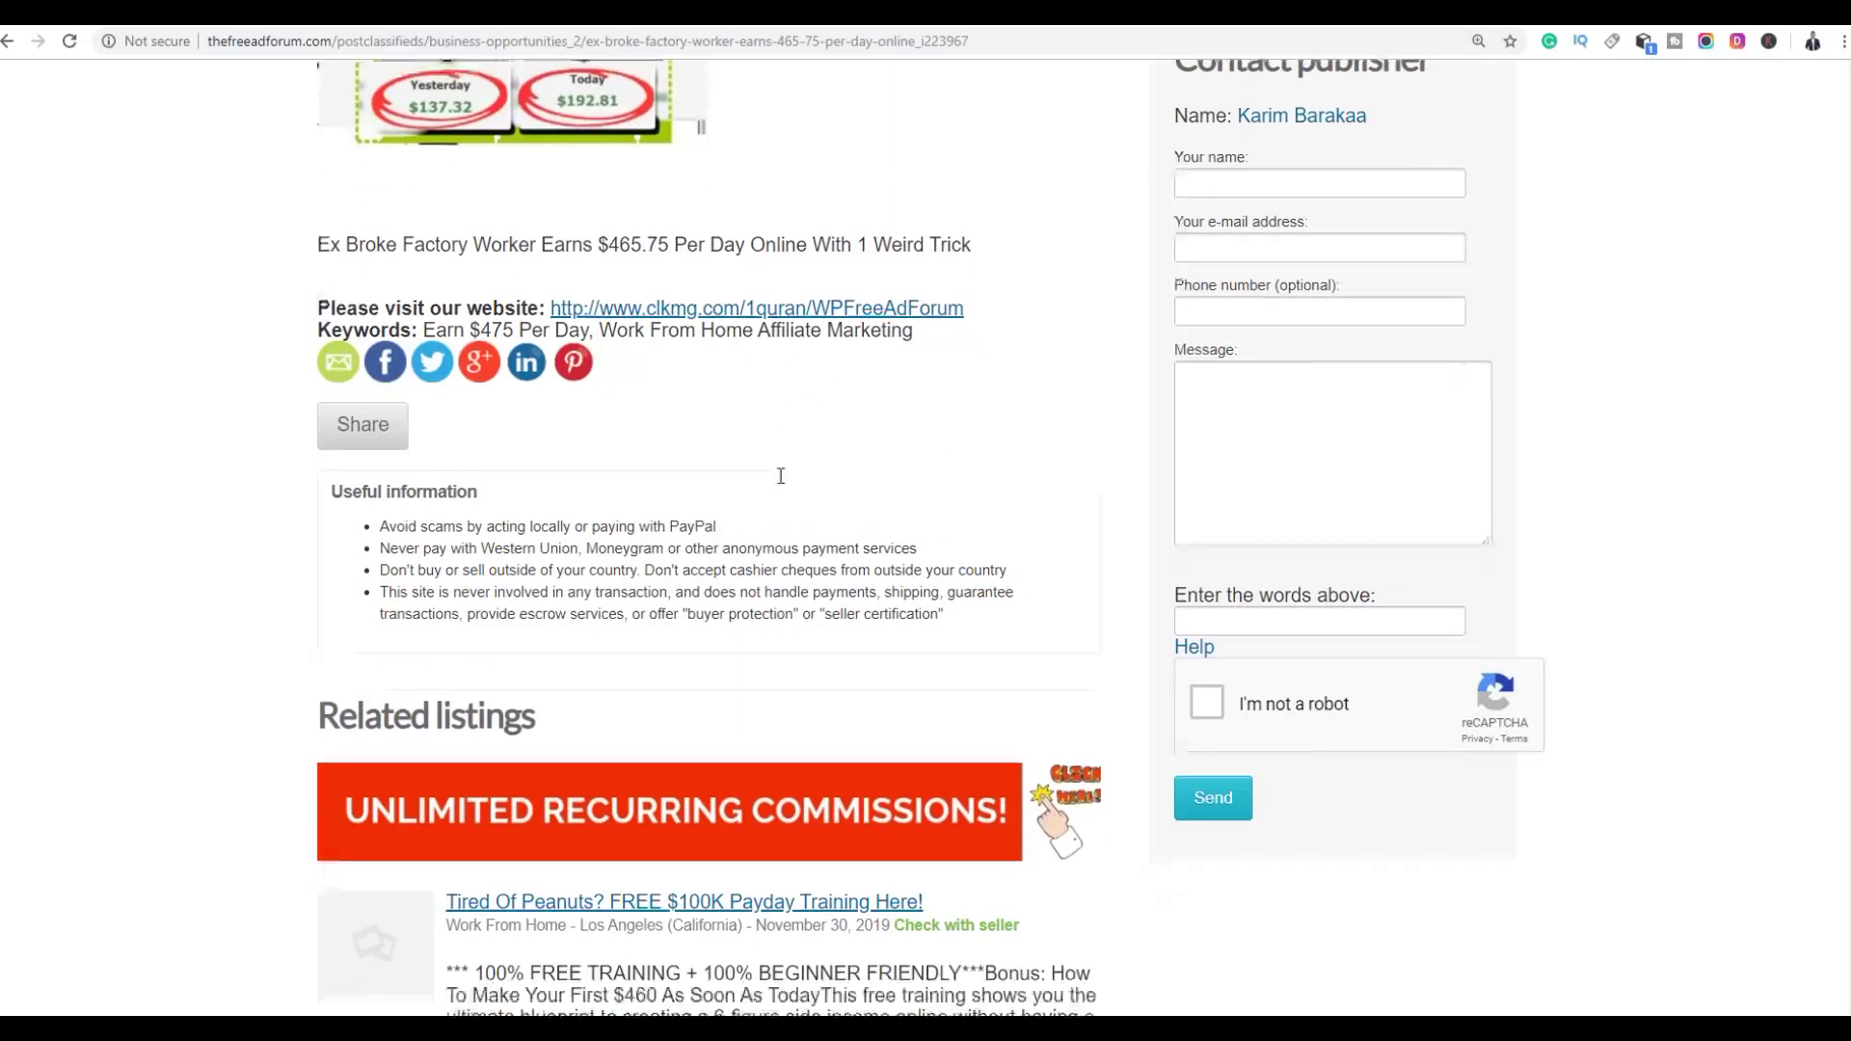
{"action": "scroll", "coordinate": [768, 398], "scroll_direction": "down", "scroll_amount": 7}
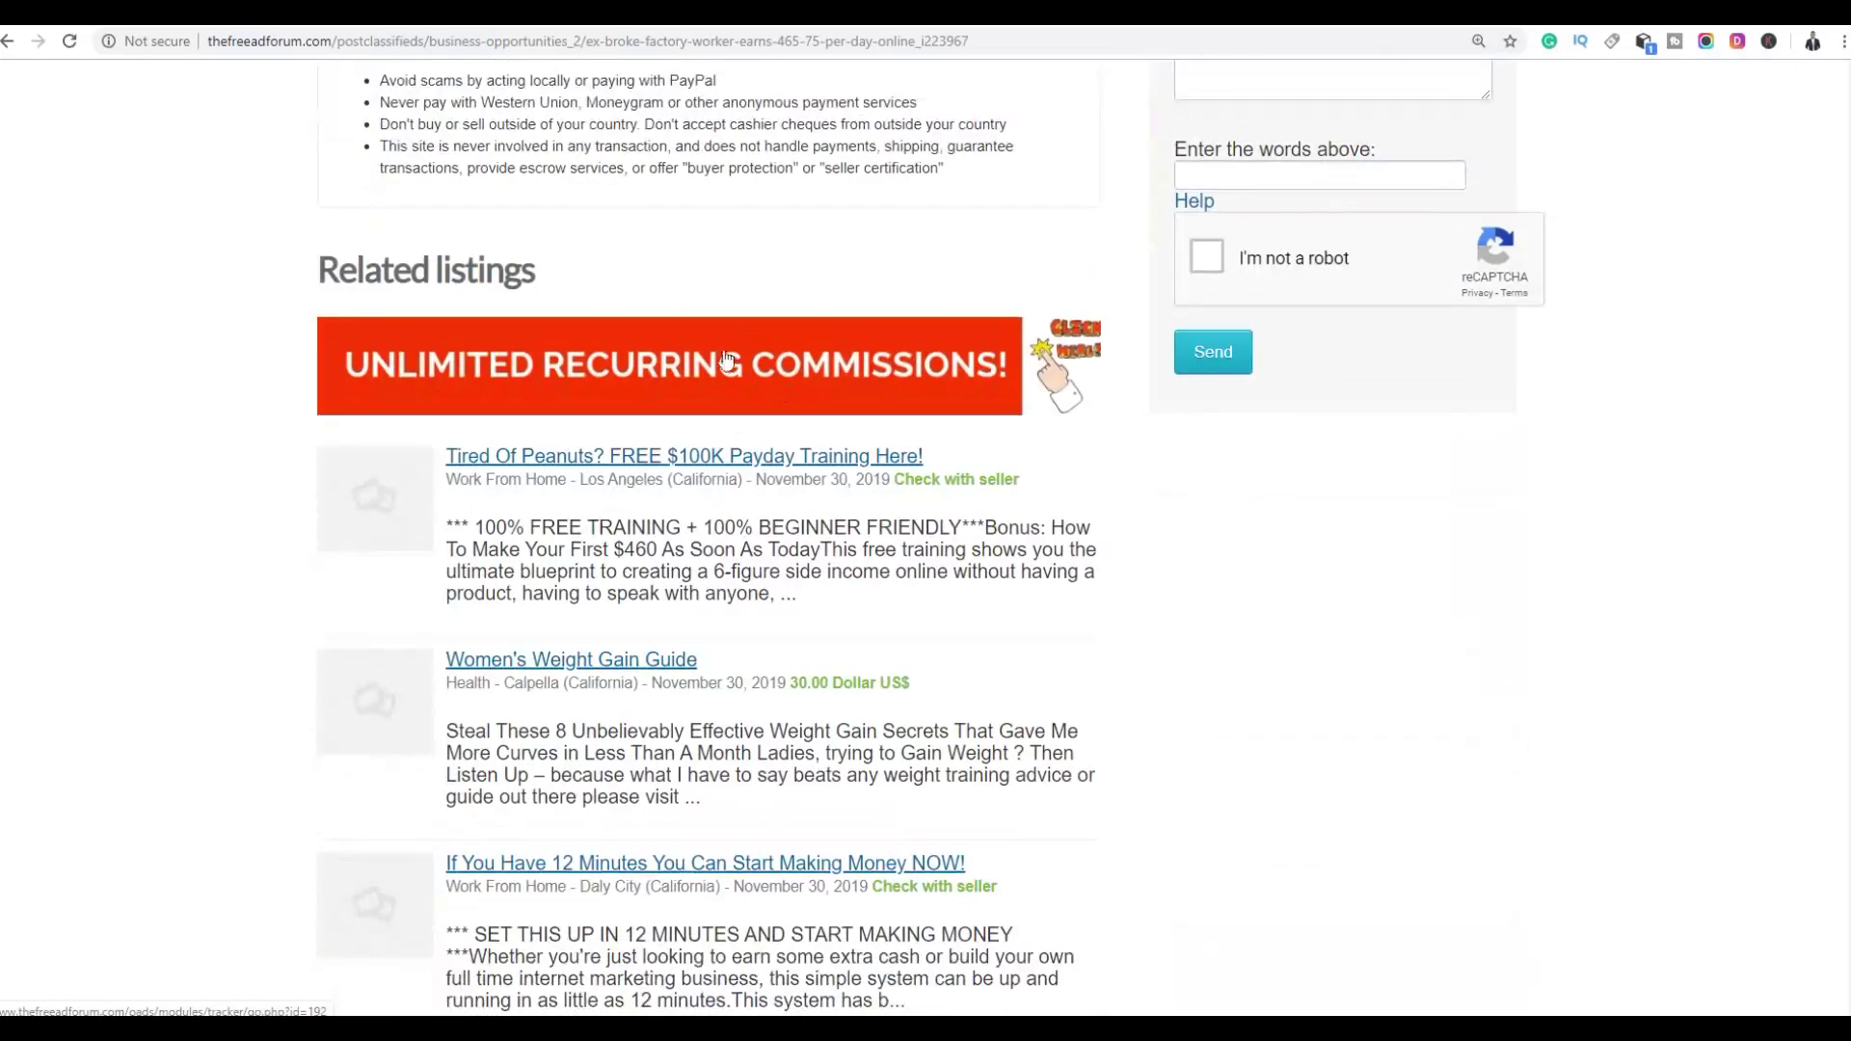
{"action": "left_click", "coordinate": [631, 461]}
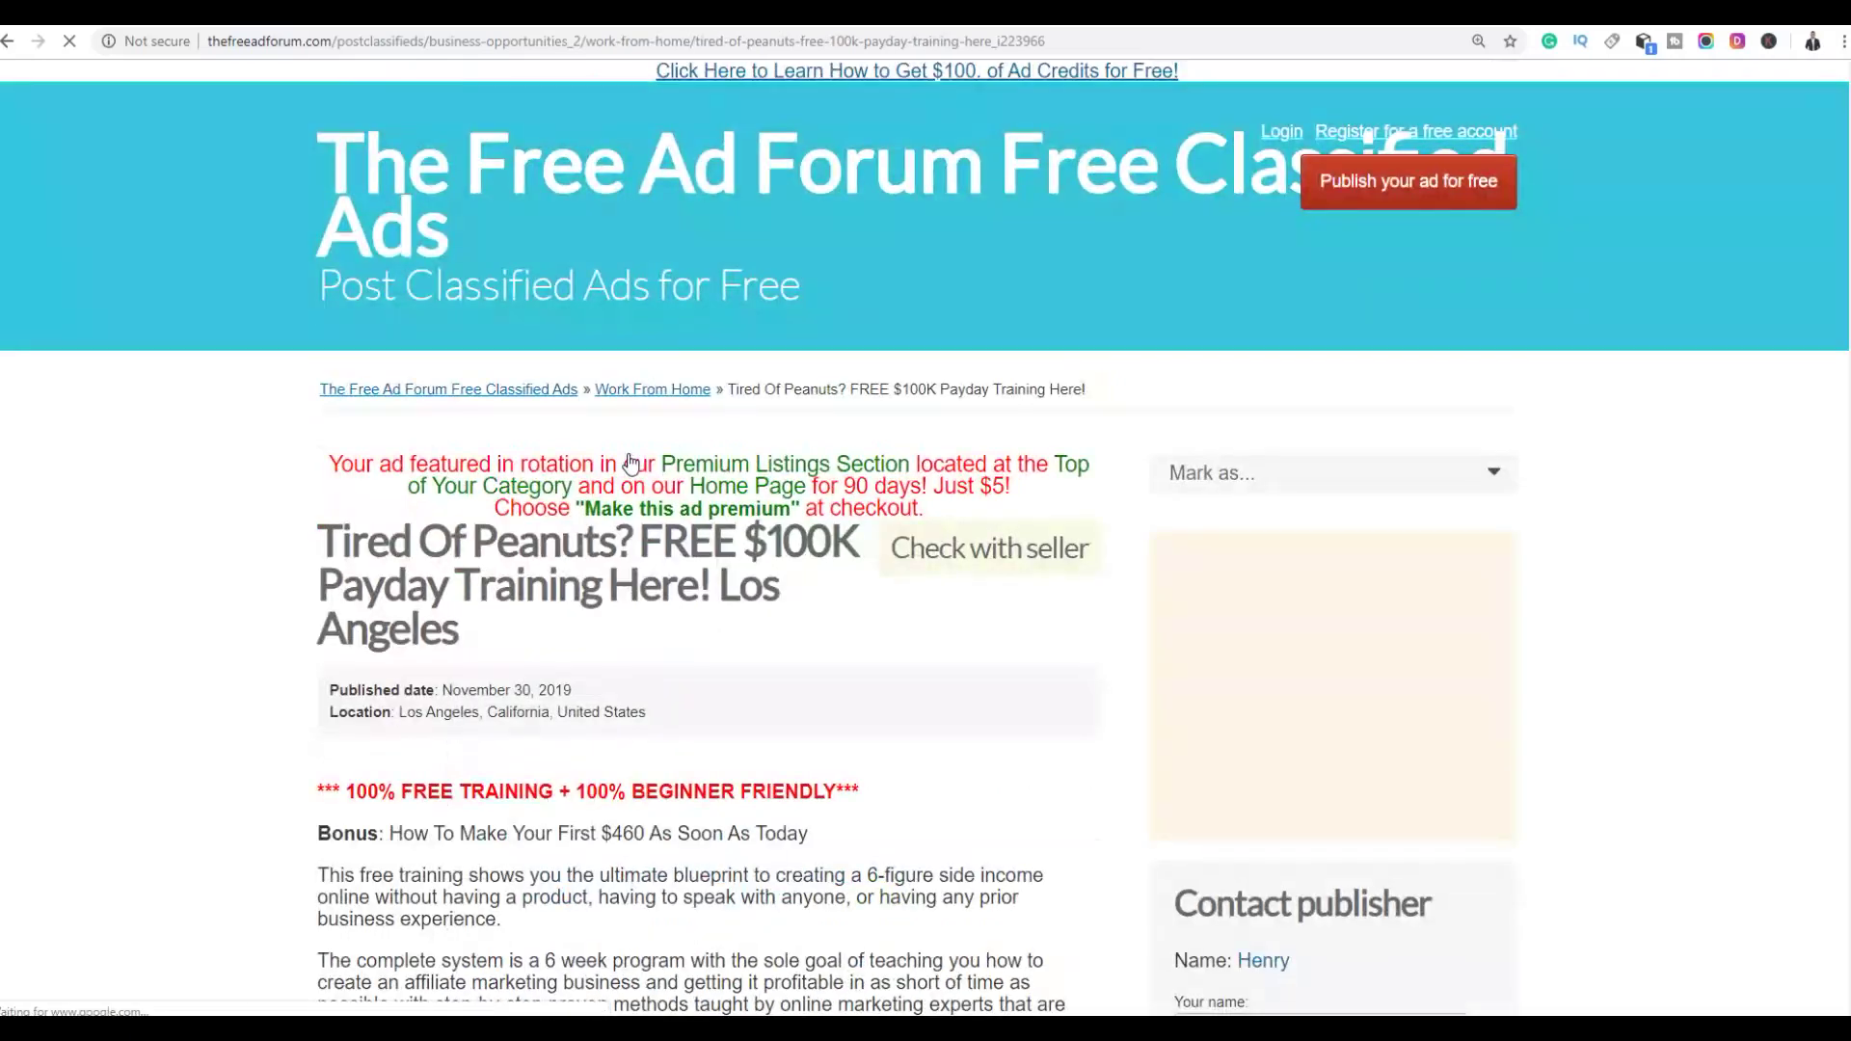
{"action": "scroll", "coordinate": [918, 382], "scroll_direction": "down", "scroll_amount": 6}
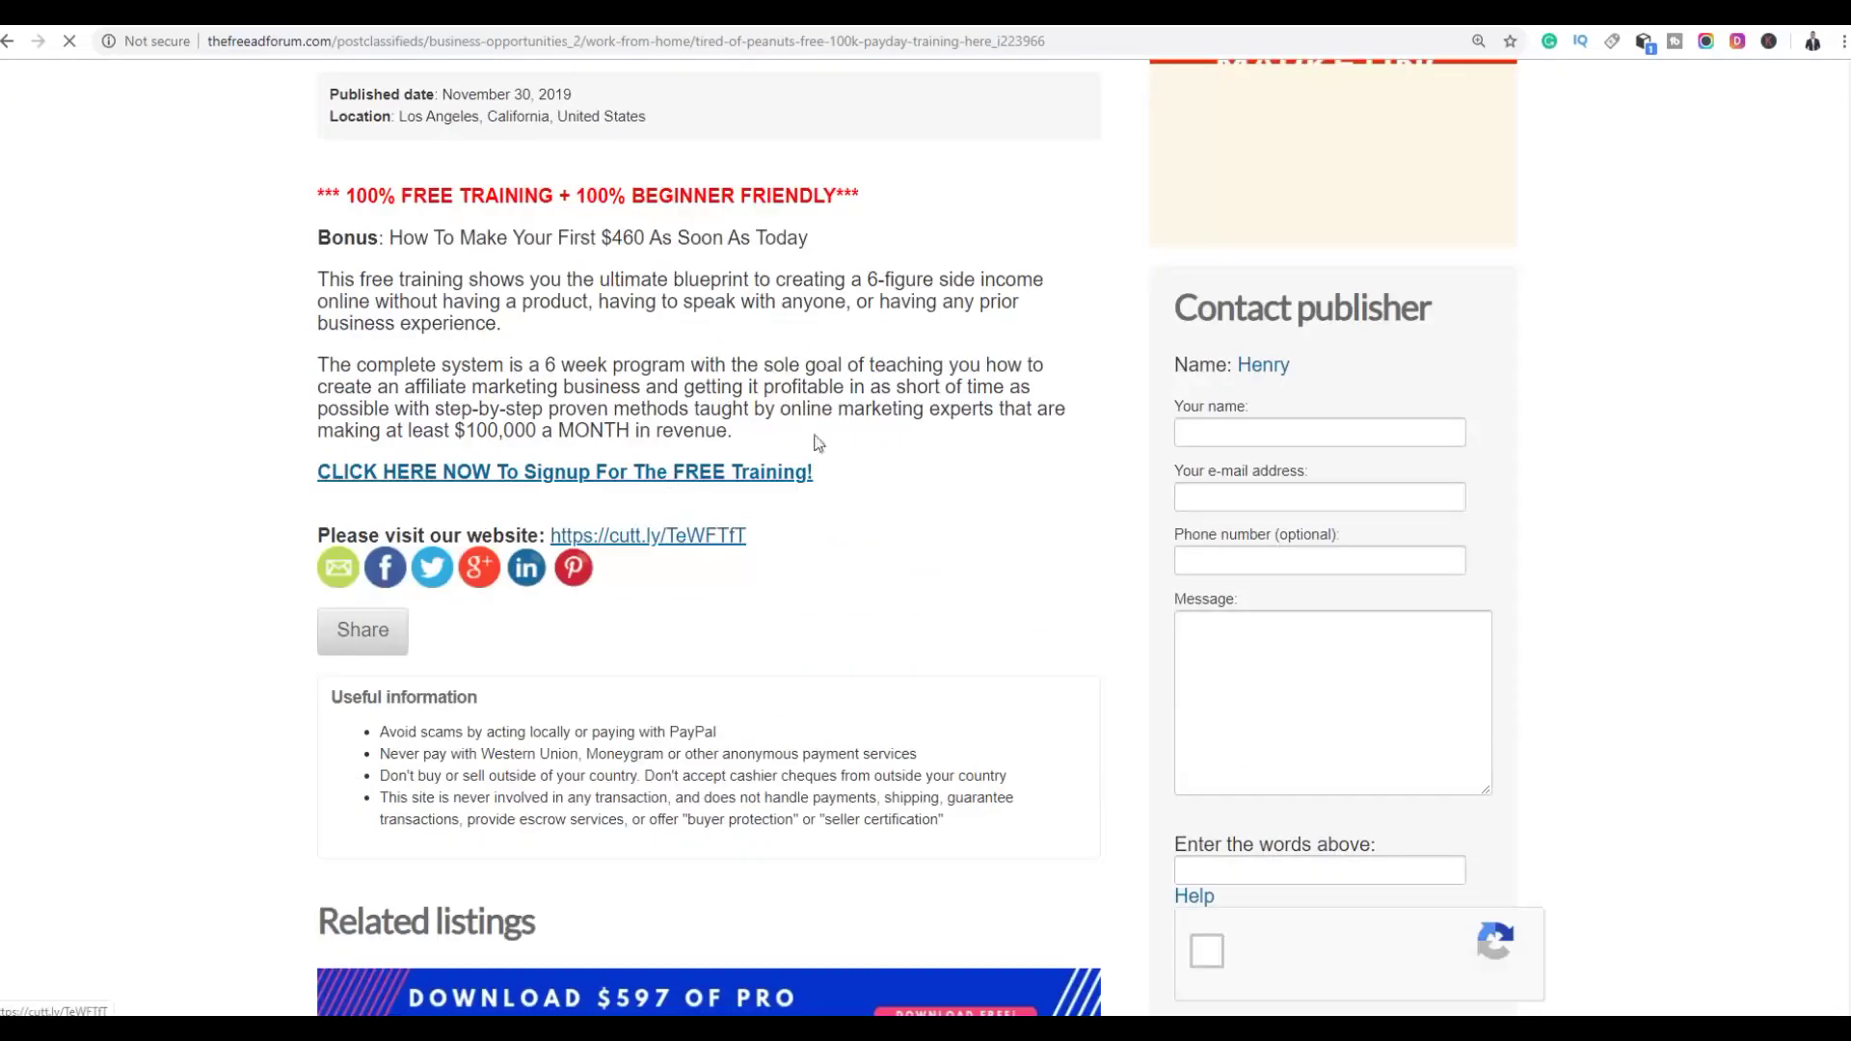
{"action": "scroll", "coordinate": [919, 383], "scroll_direction": "up", "scroll_amount": 6}
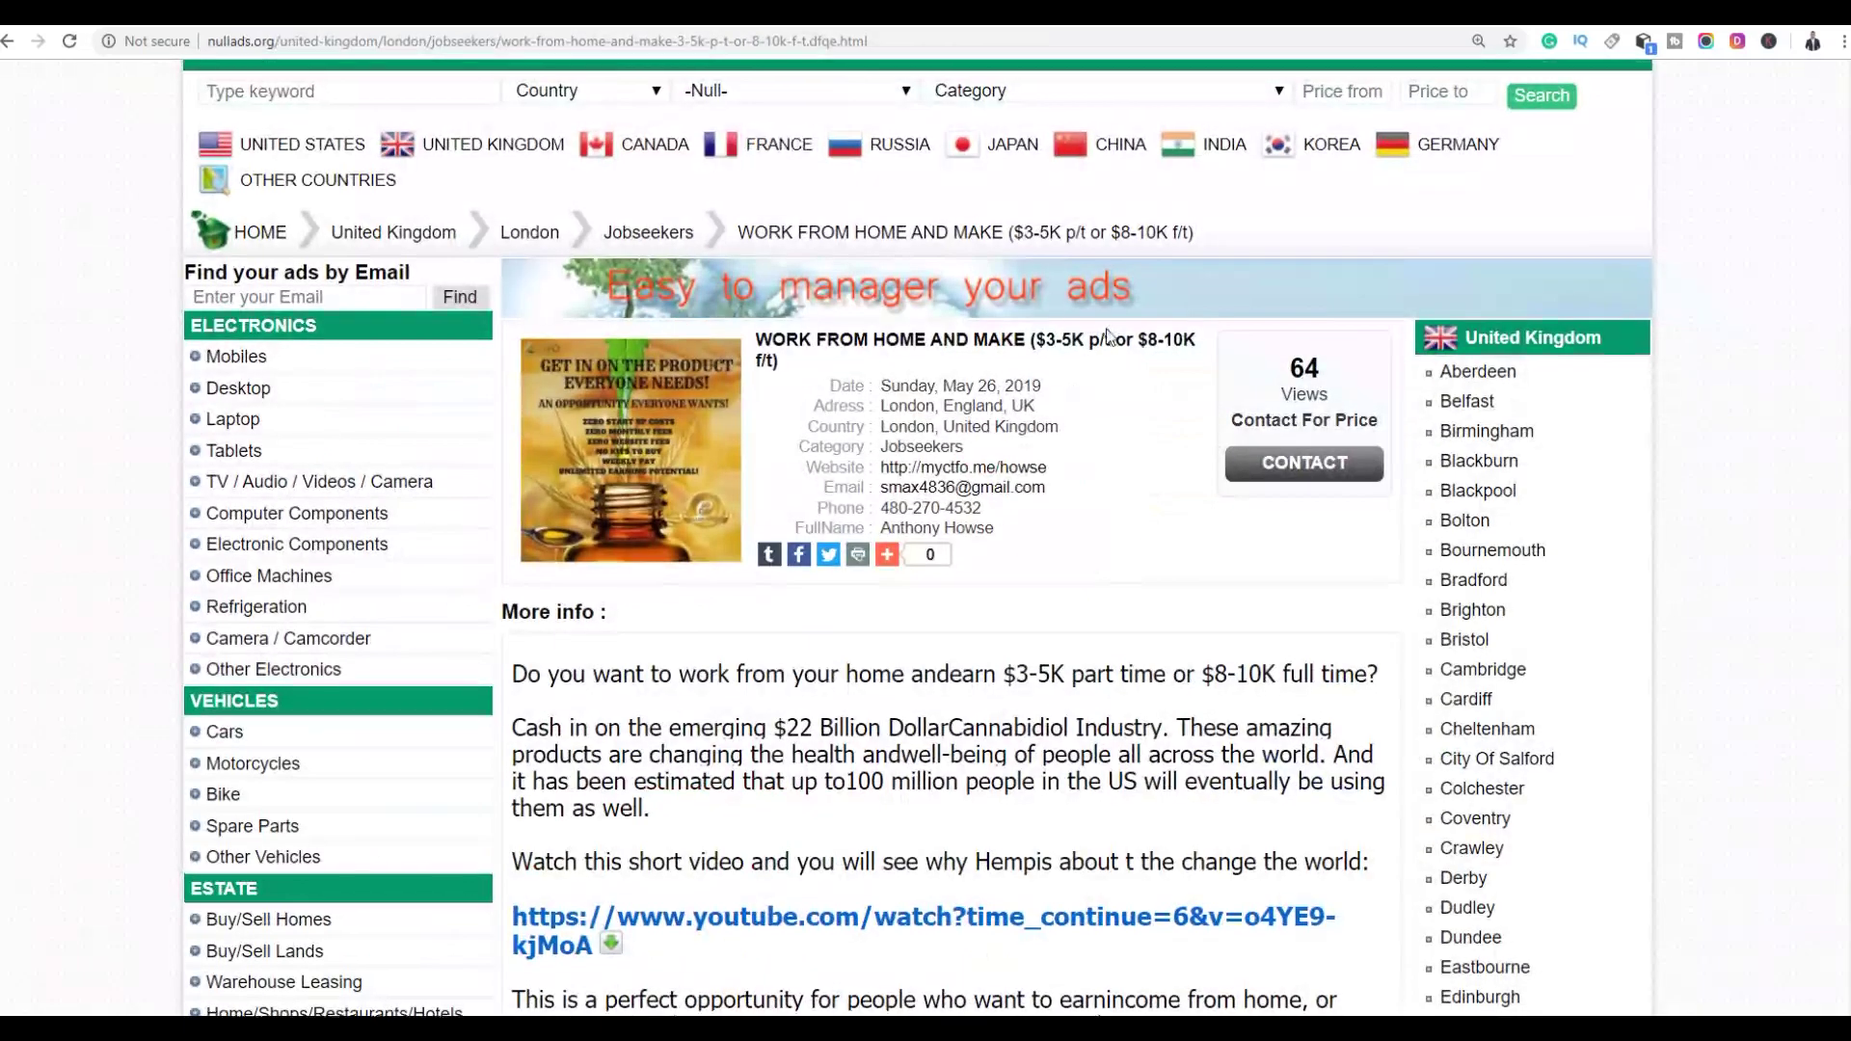
{"action": "scroll", "coordinate": [1003, 457], "scroll_direction": "up", "scroll_amount": 2}
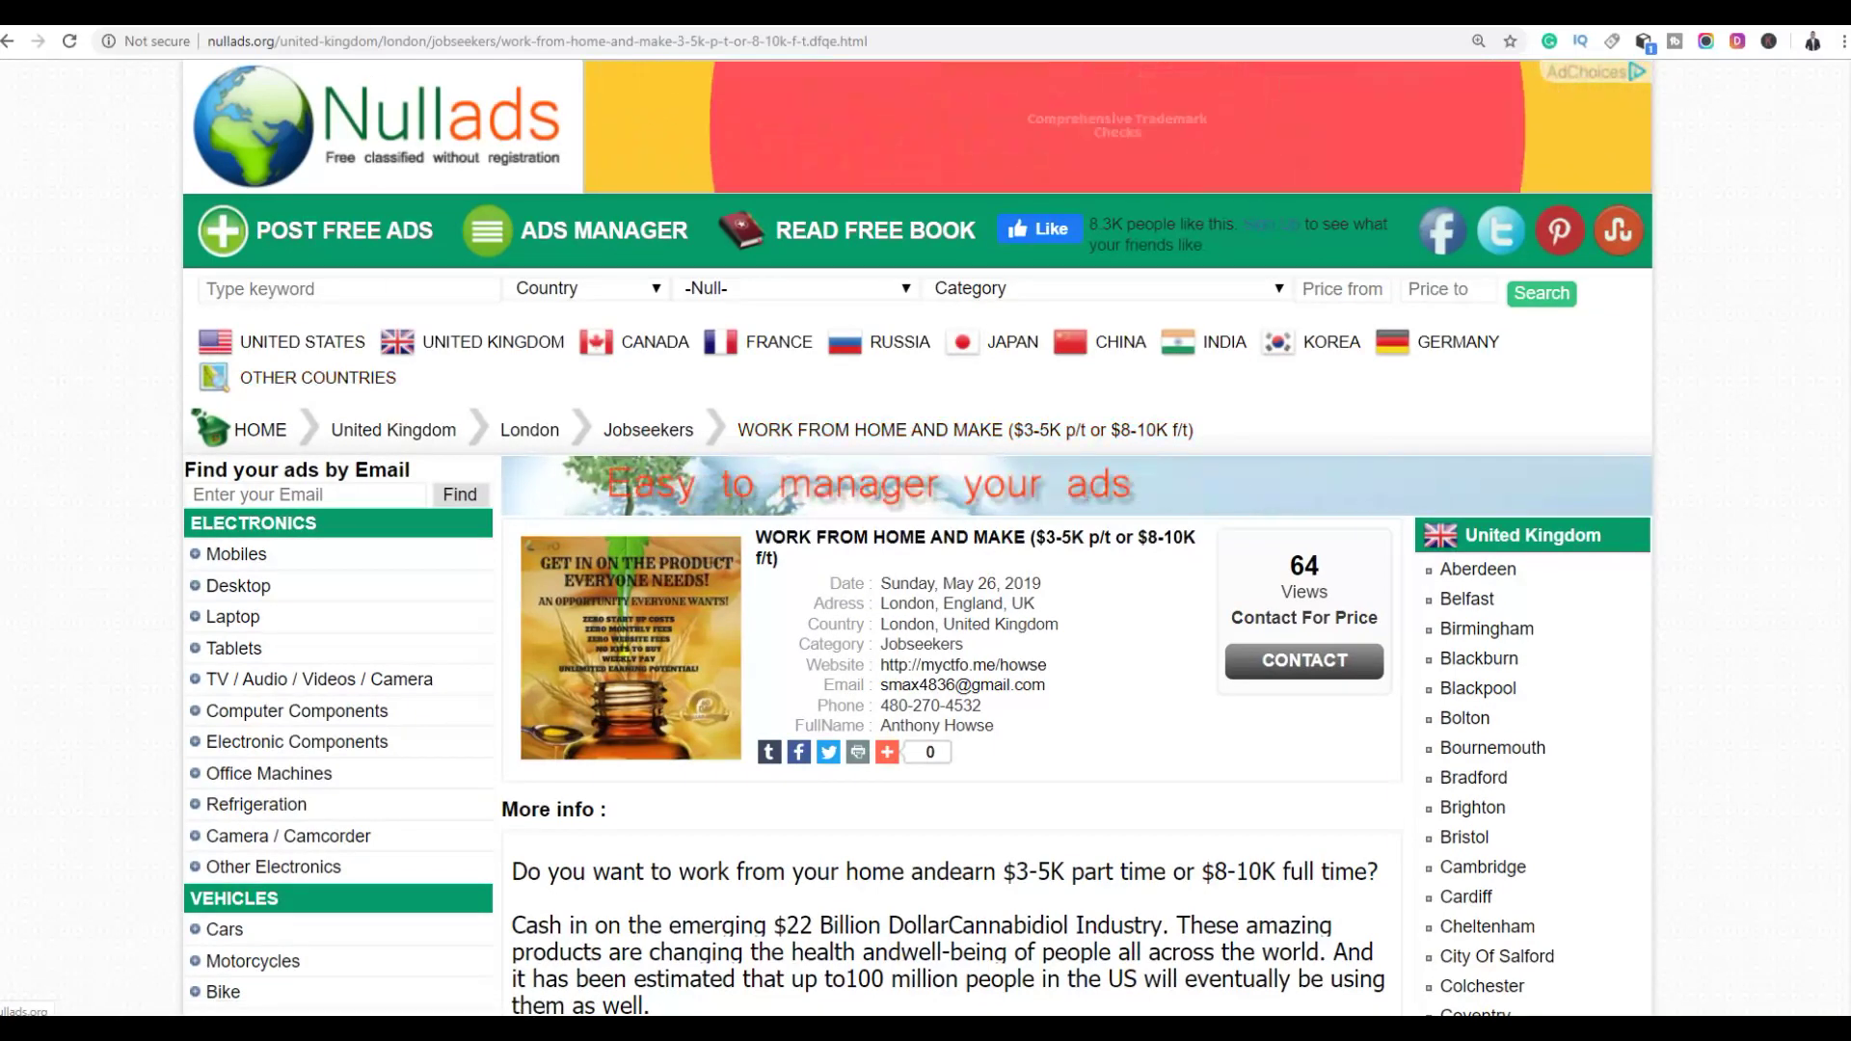
Return to ClickBank's E-business & E-marketing results sorted by average $ per sale
{"action": "key", "text": "ctrl+Tab"}
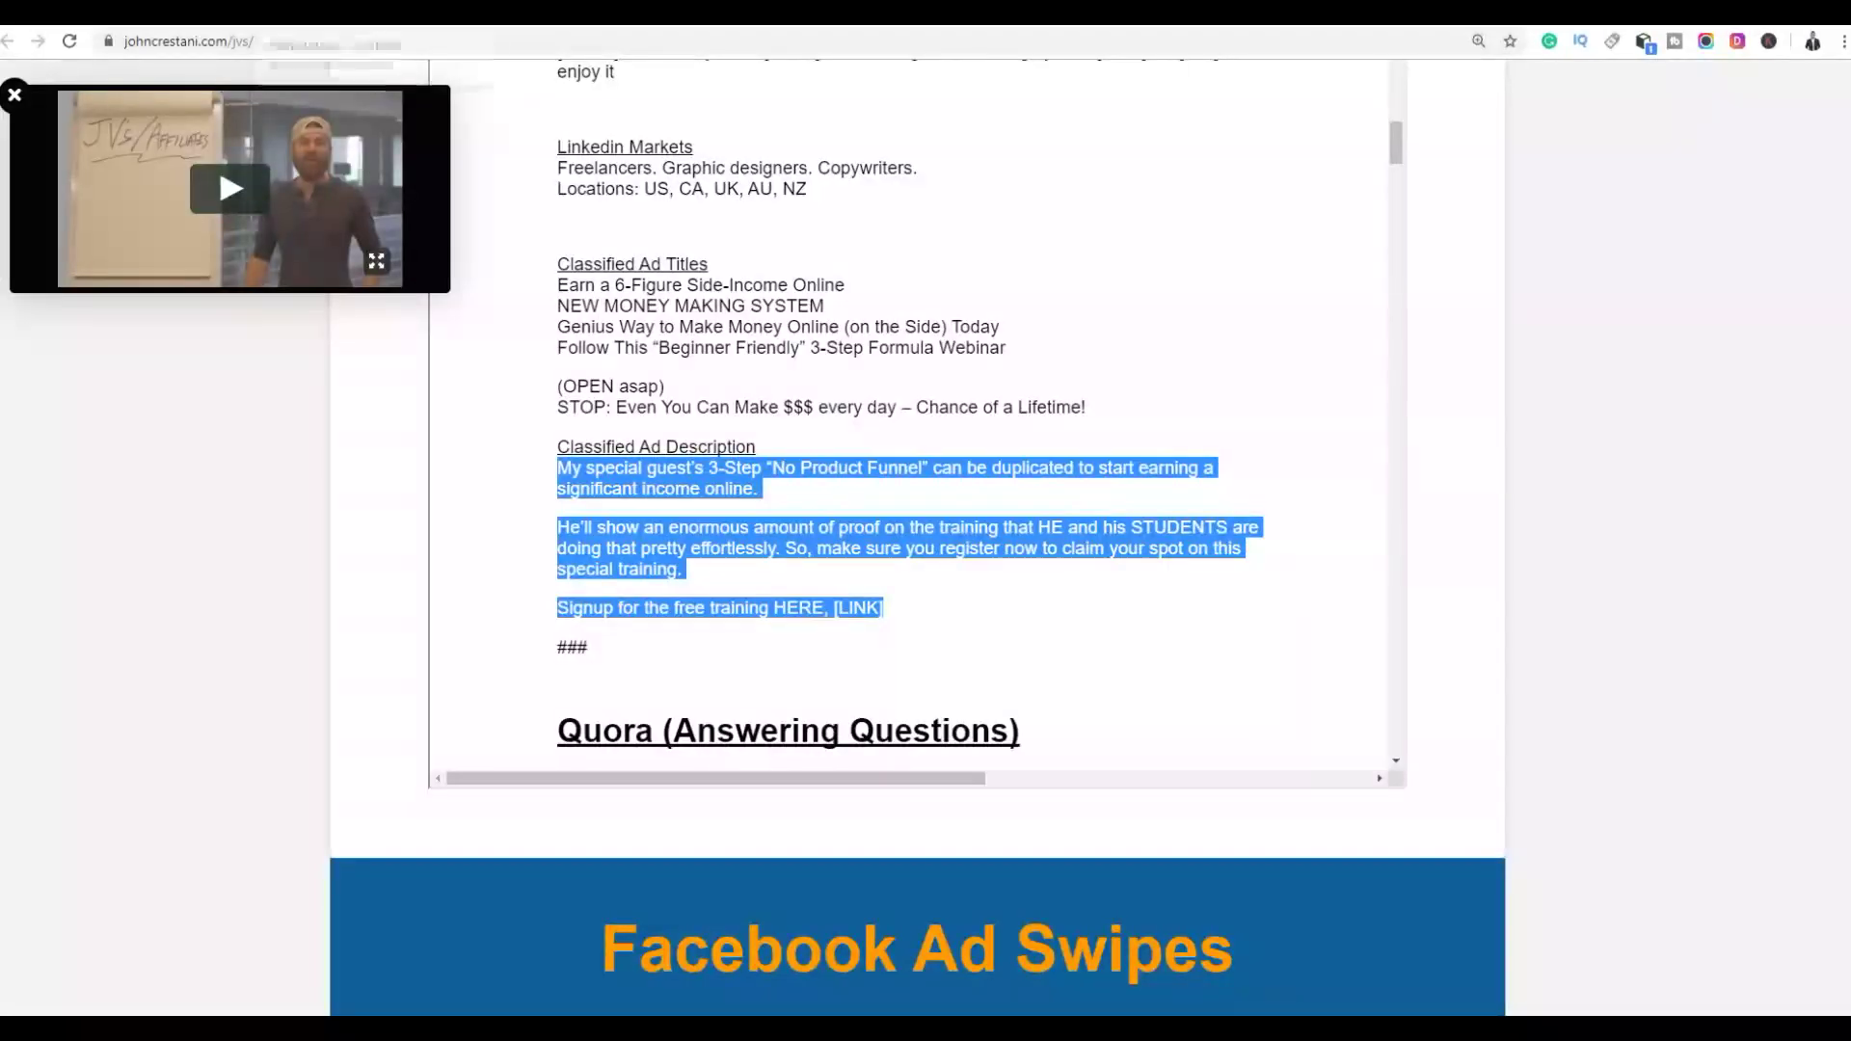
{"action": "left_click", "coordinate": [367, 13]}
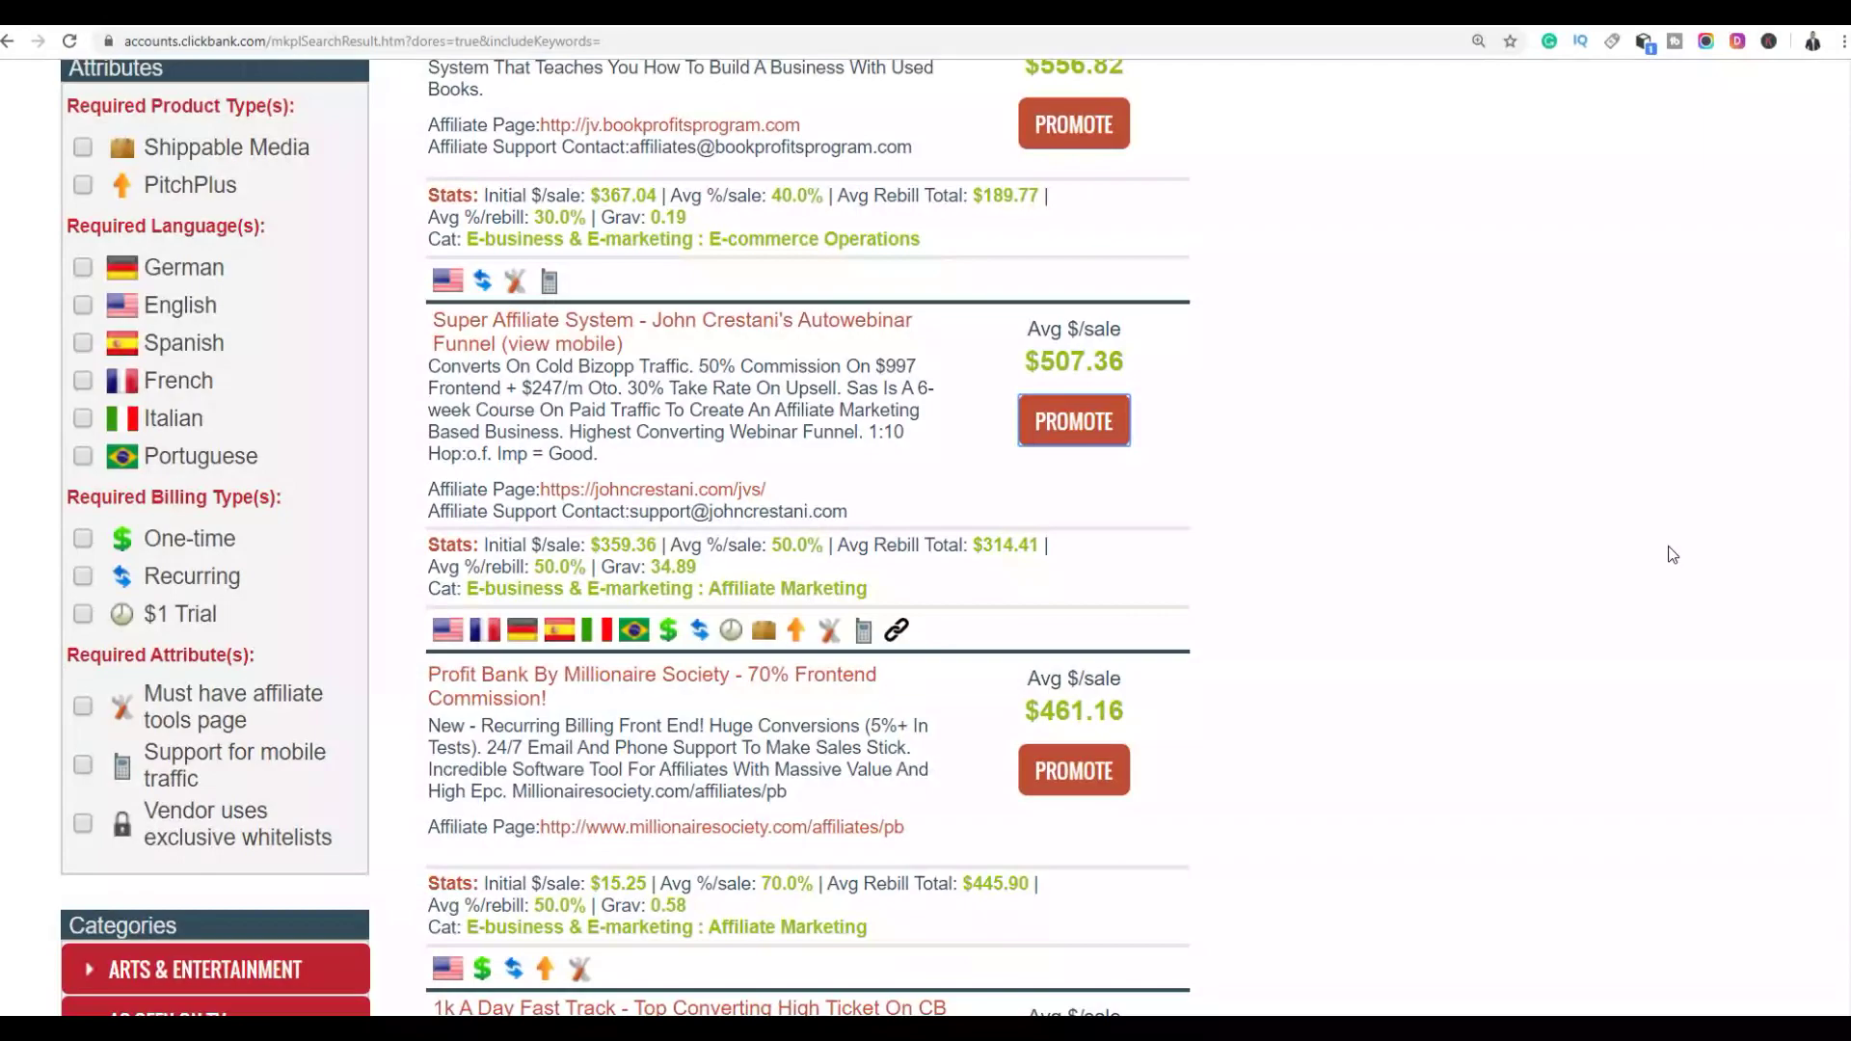
{"action": "scroll", "coordinate": [1509, 484], "scroll_direction": "up", "scroll_amount": 15}
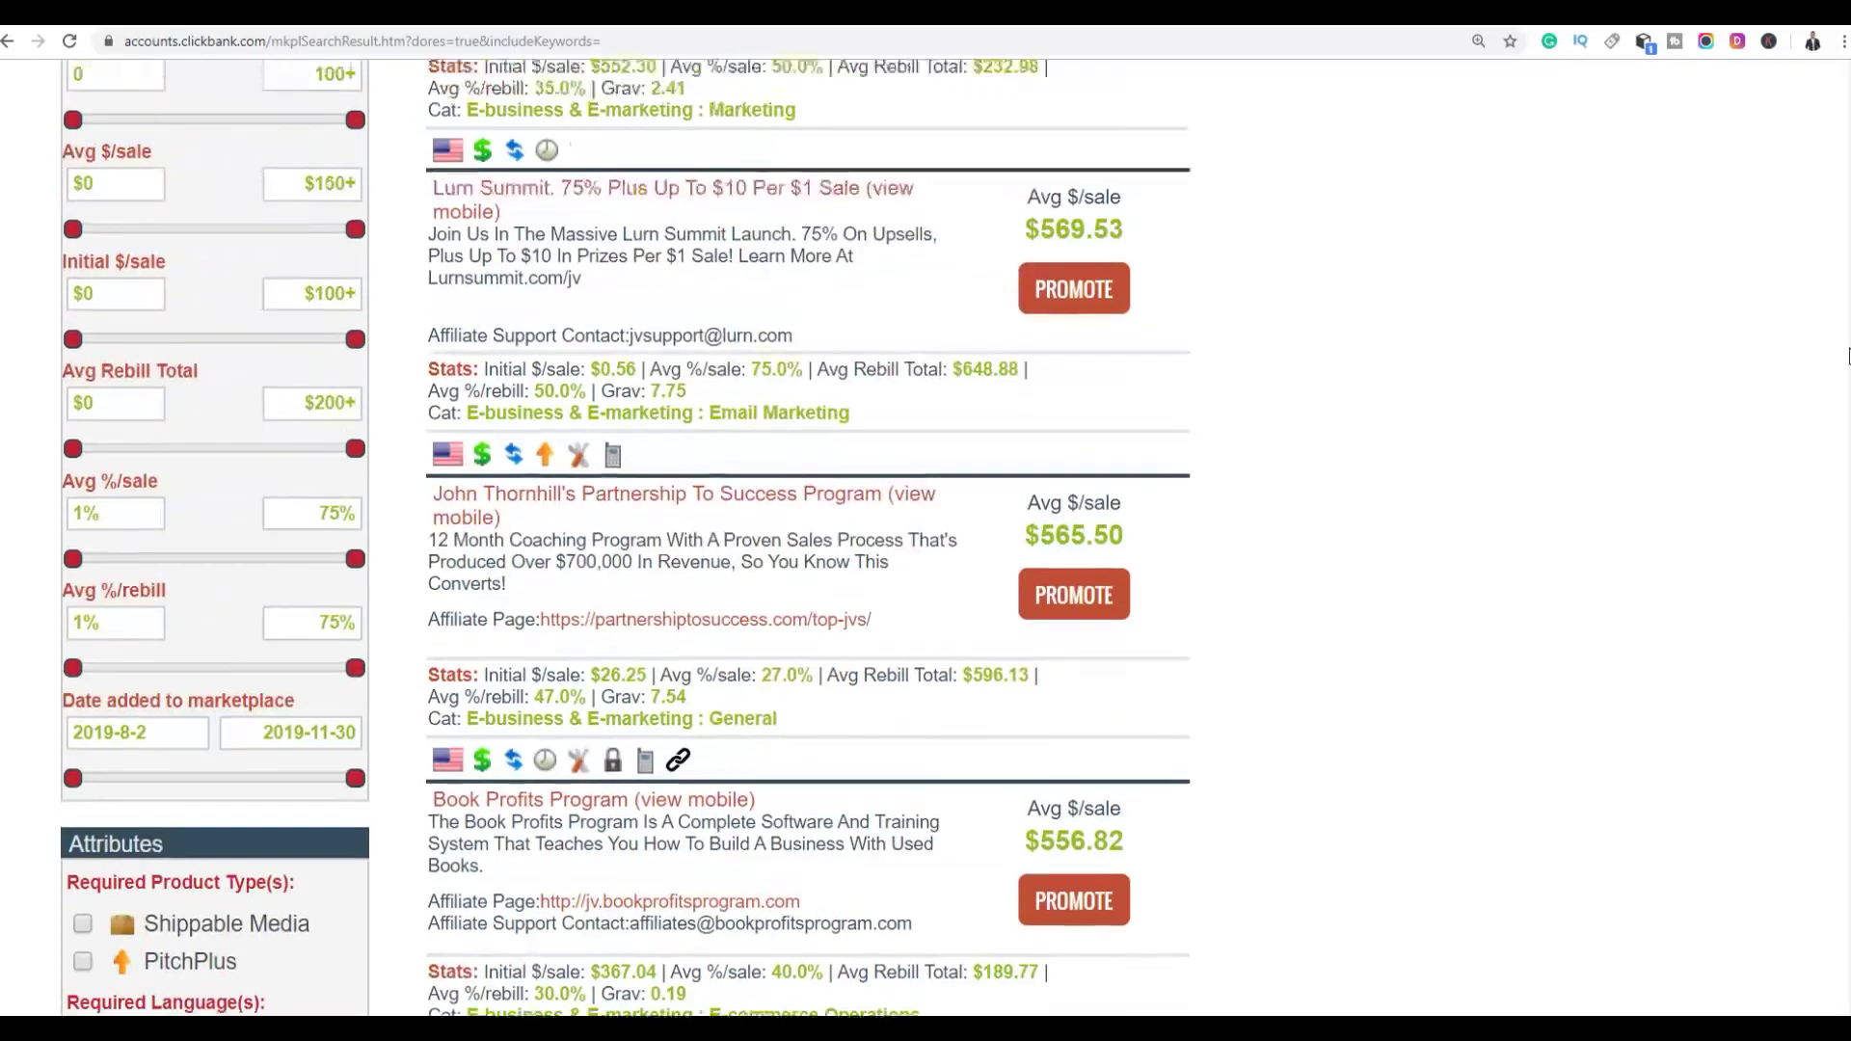